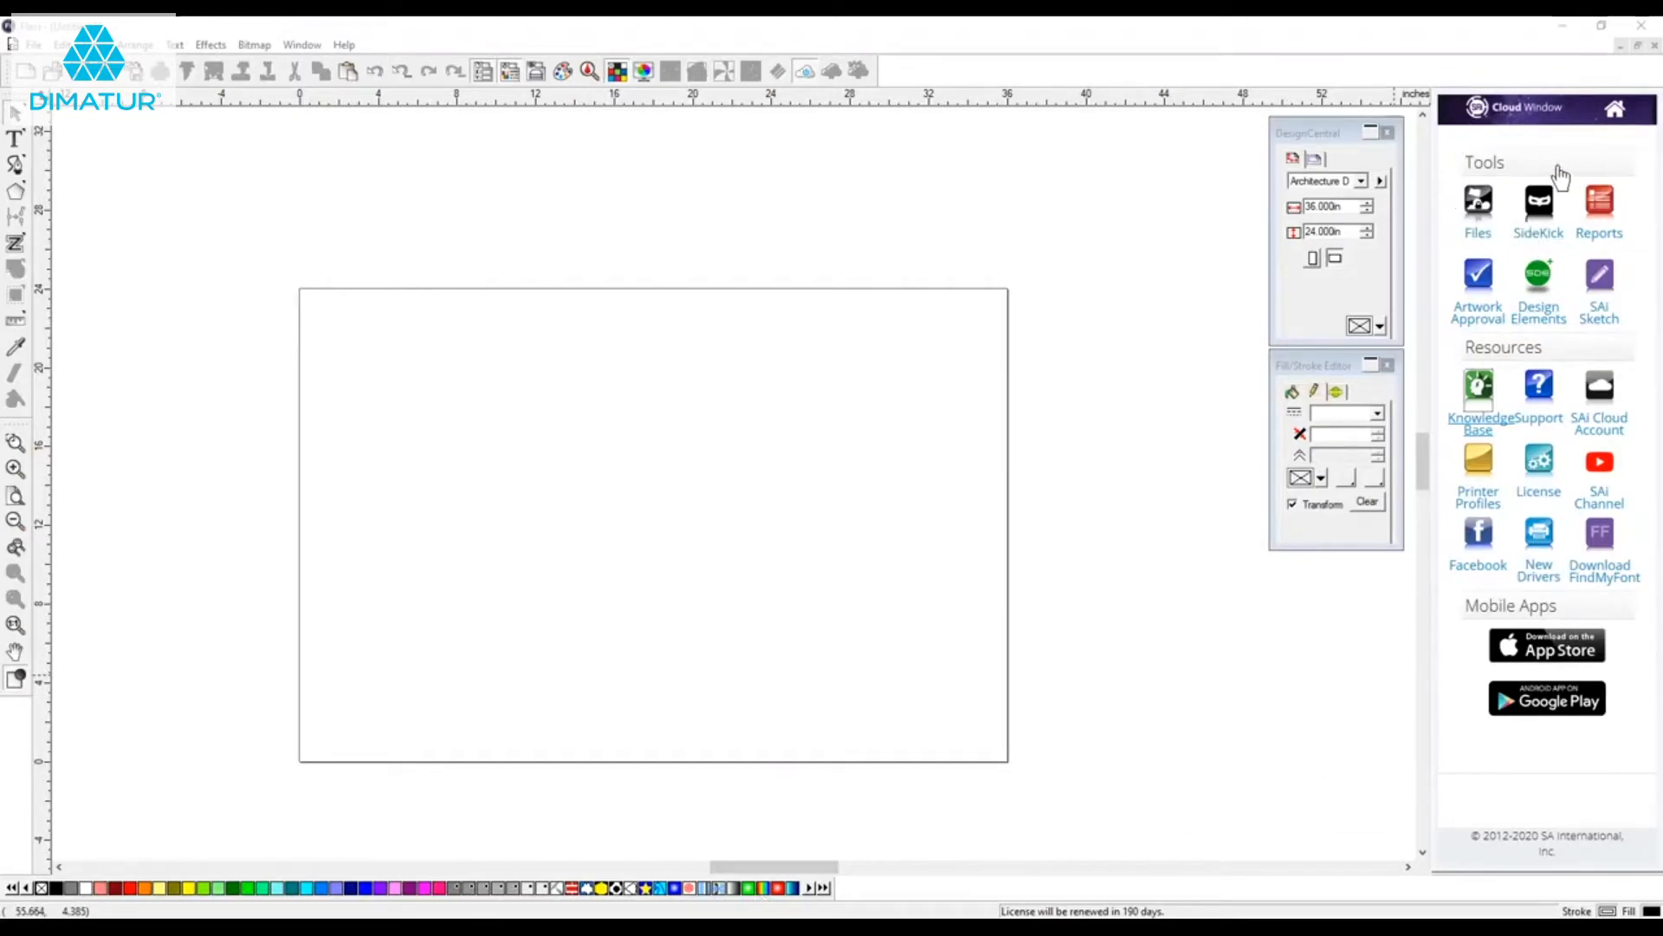
Hide the Cloud Window and show it again.
left_click(808, 71)
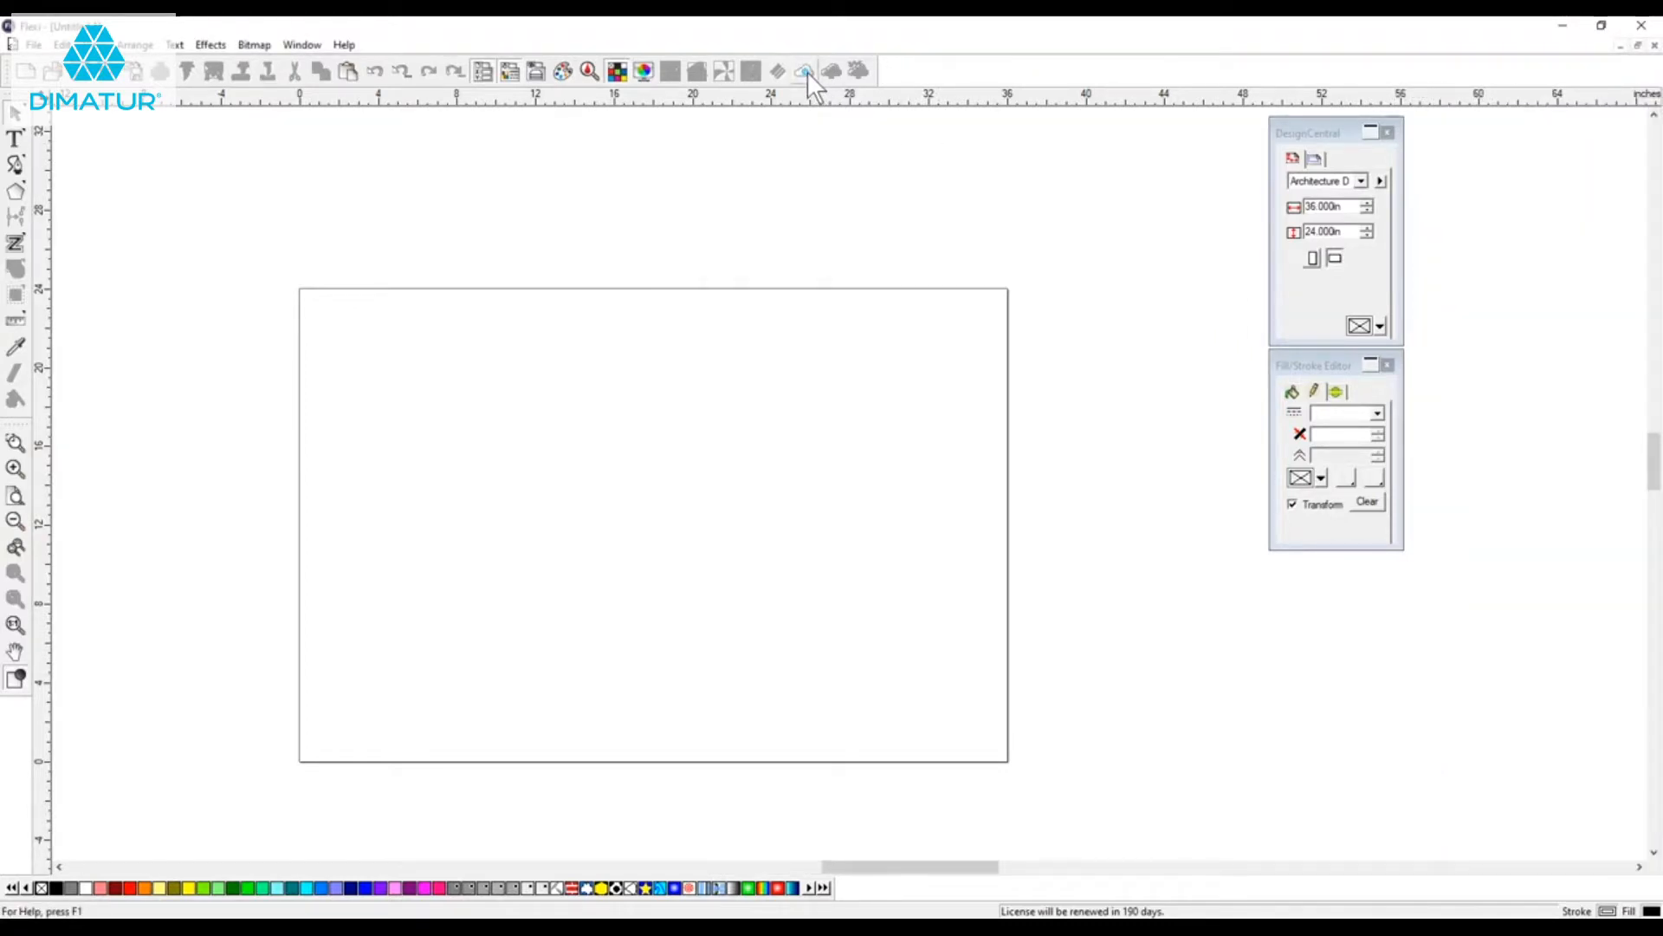
left_click(807, 71)
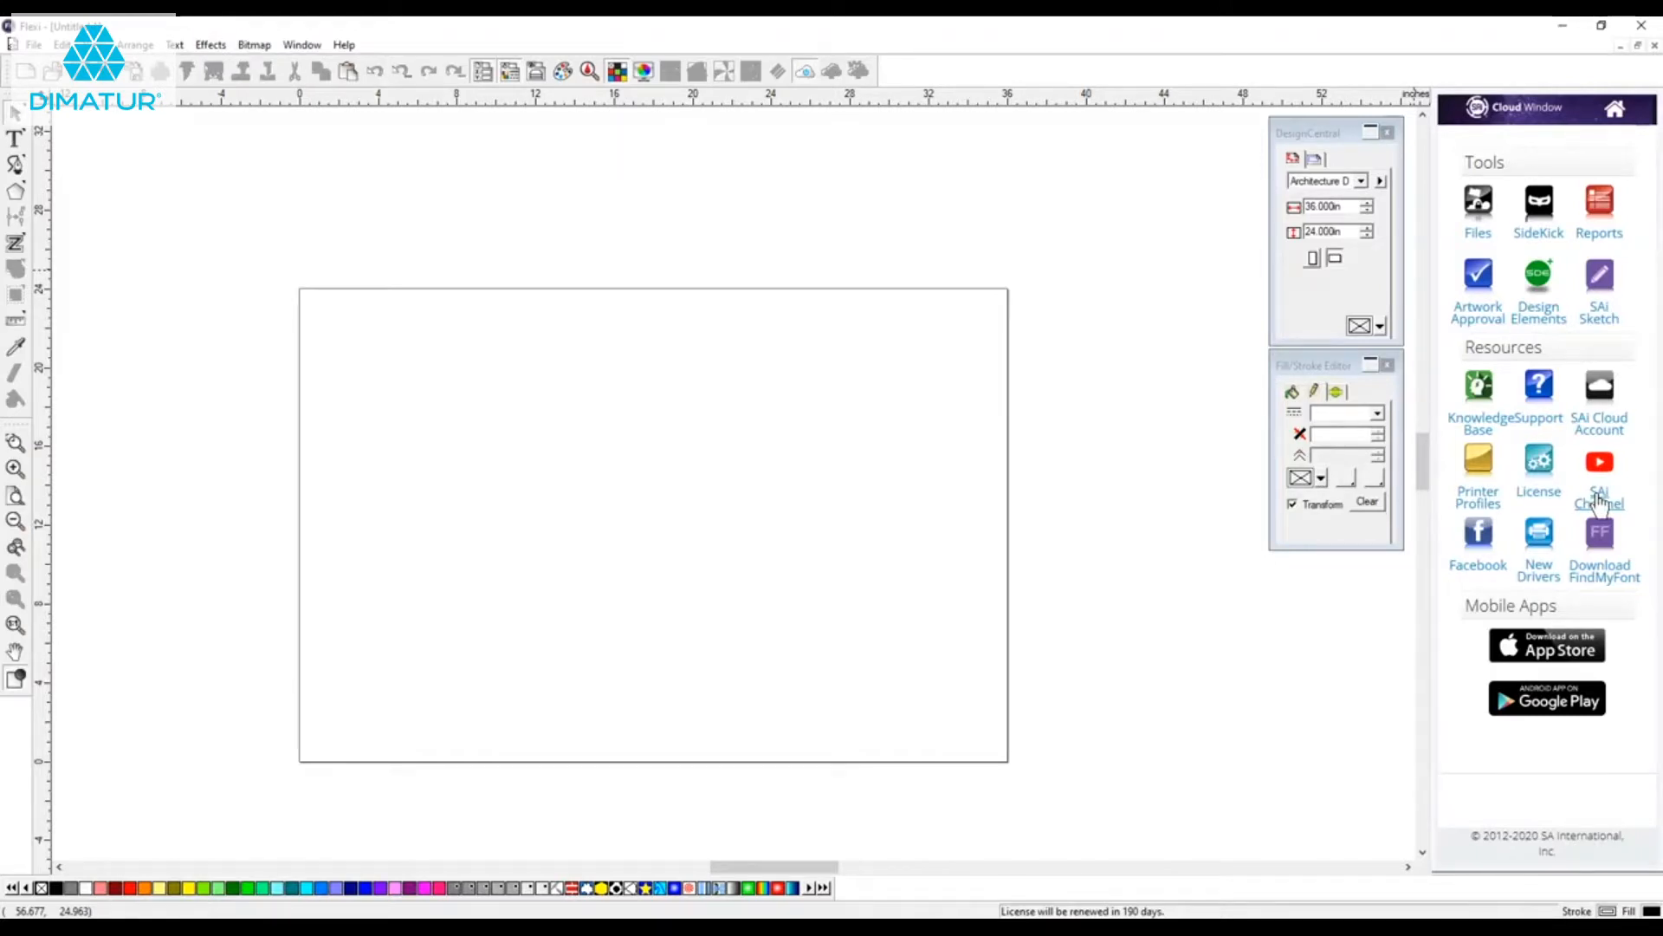
Open the SAi Knowledge Base from the Cloud Window and look over the Arc Text article in its Design topics.
left_click(1458, 396)
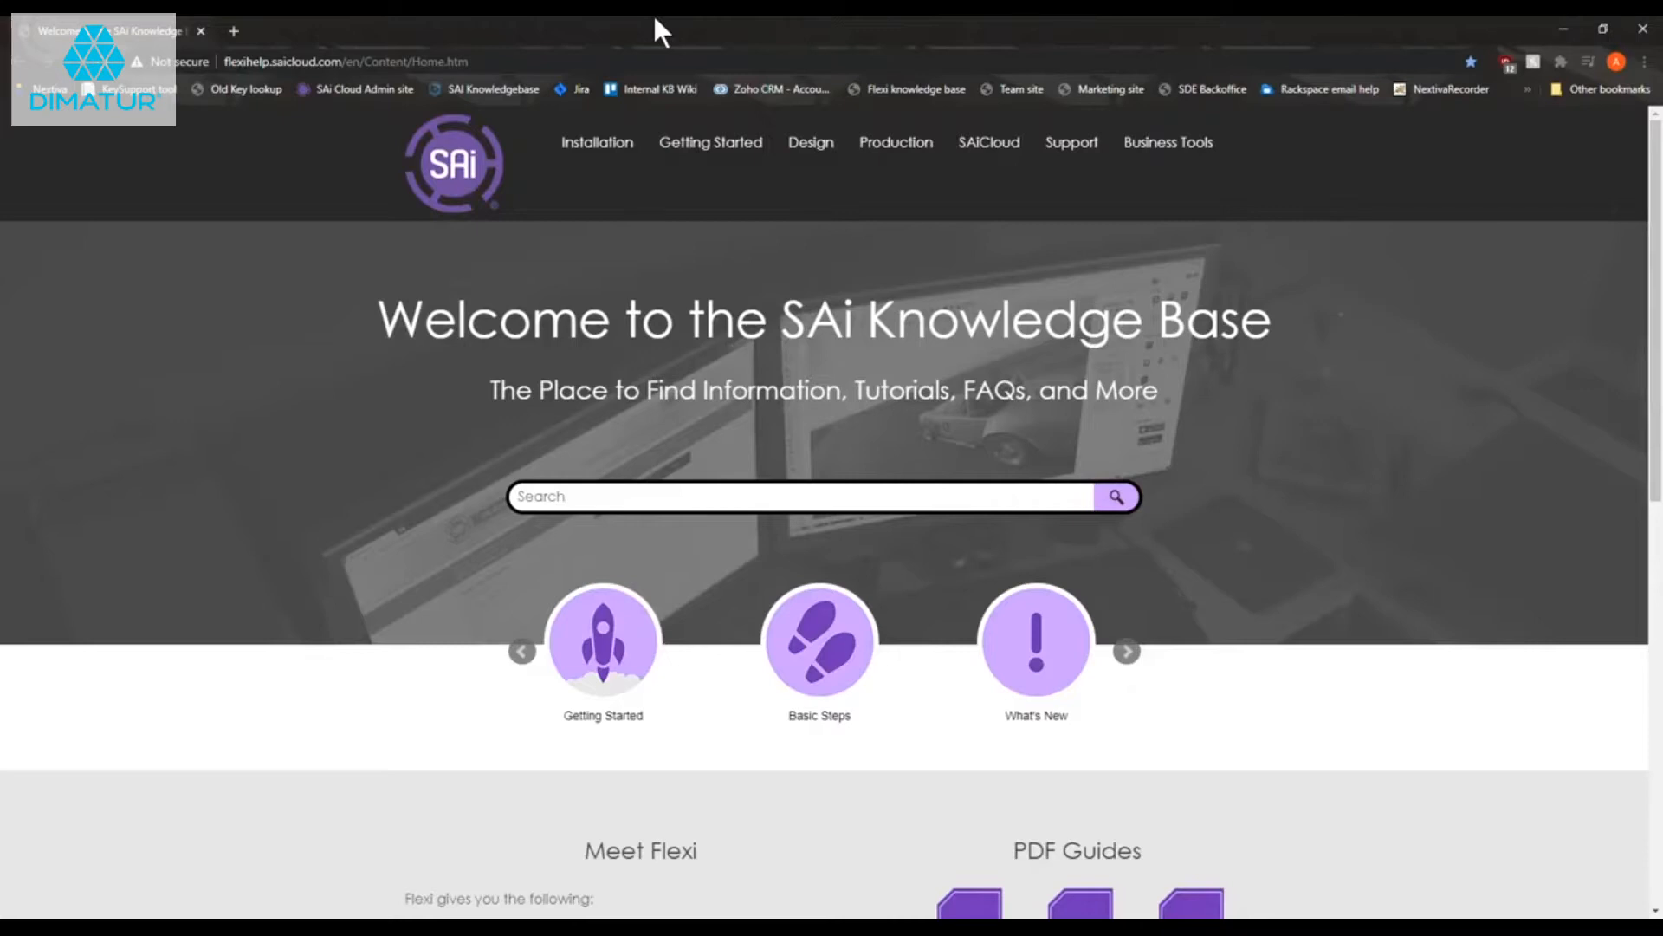
mouse_move(807, 144)
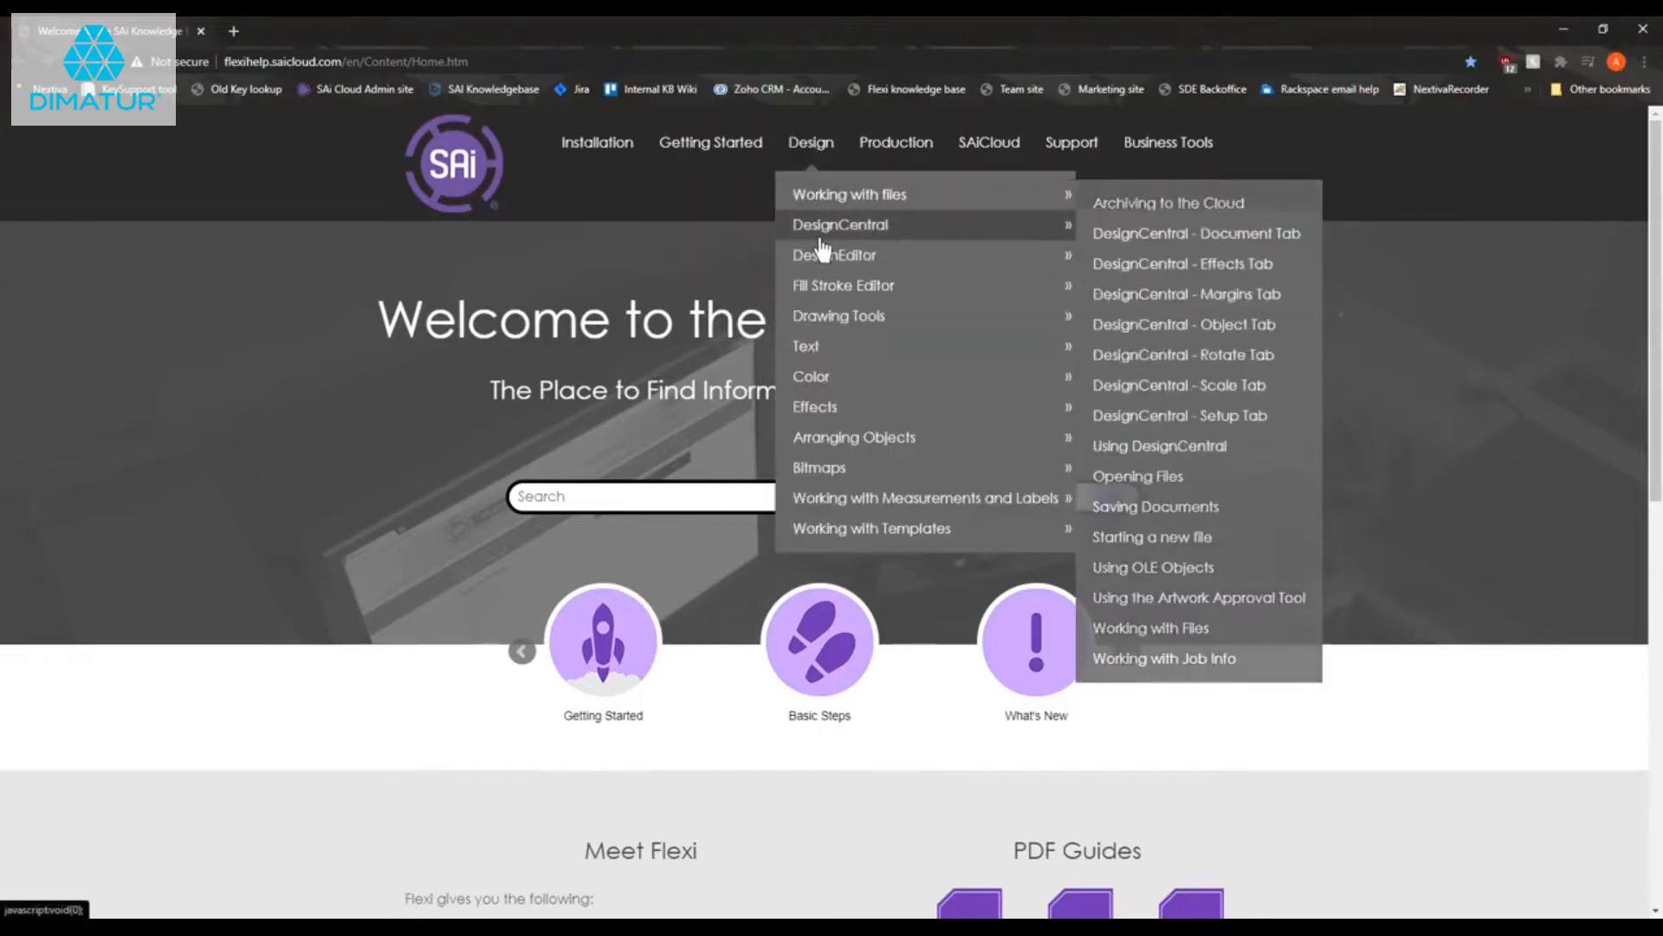
mouse_move(842, 355)
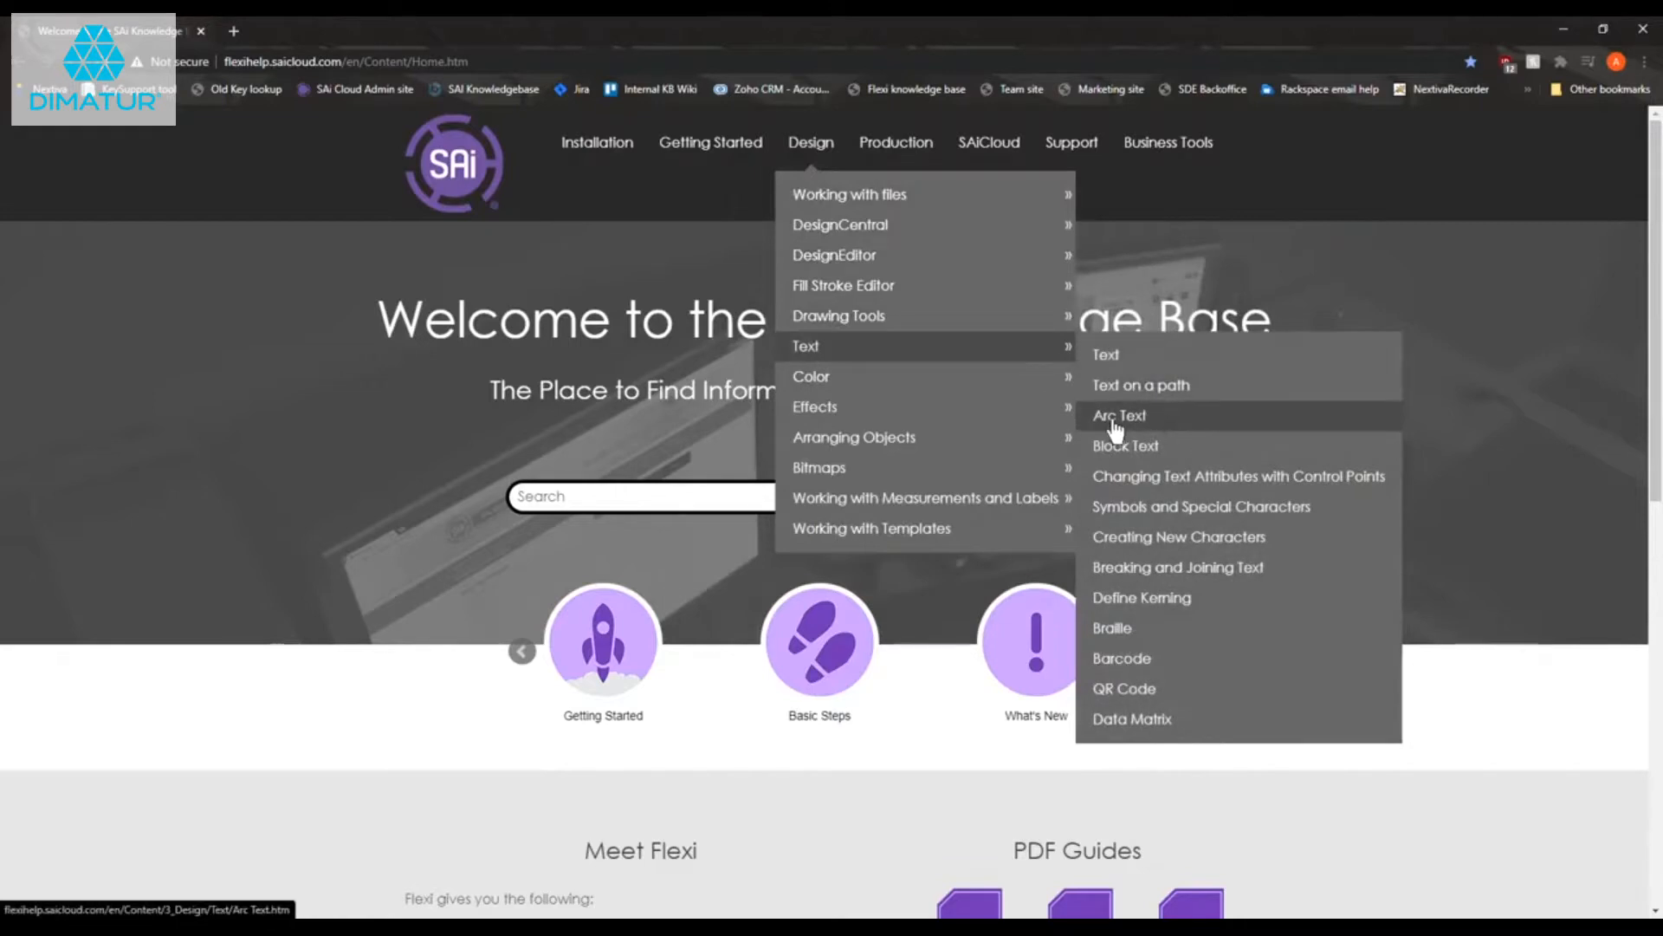
left_click(1140, 420)
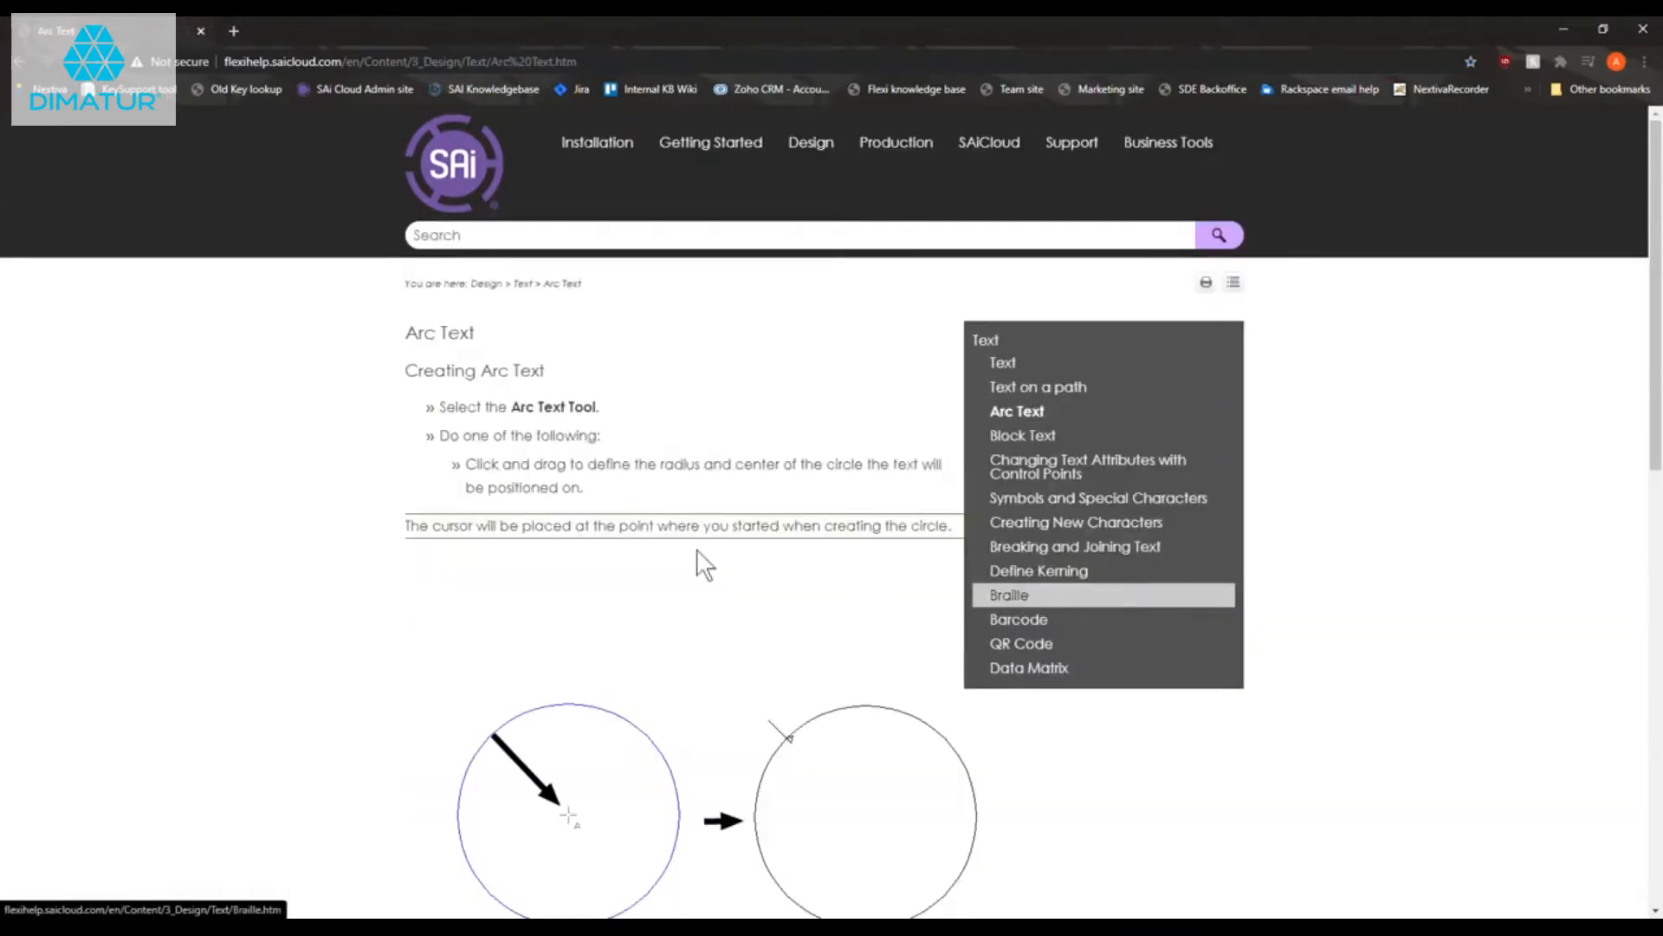
scroll(445, 508, "down", 5)
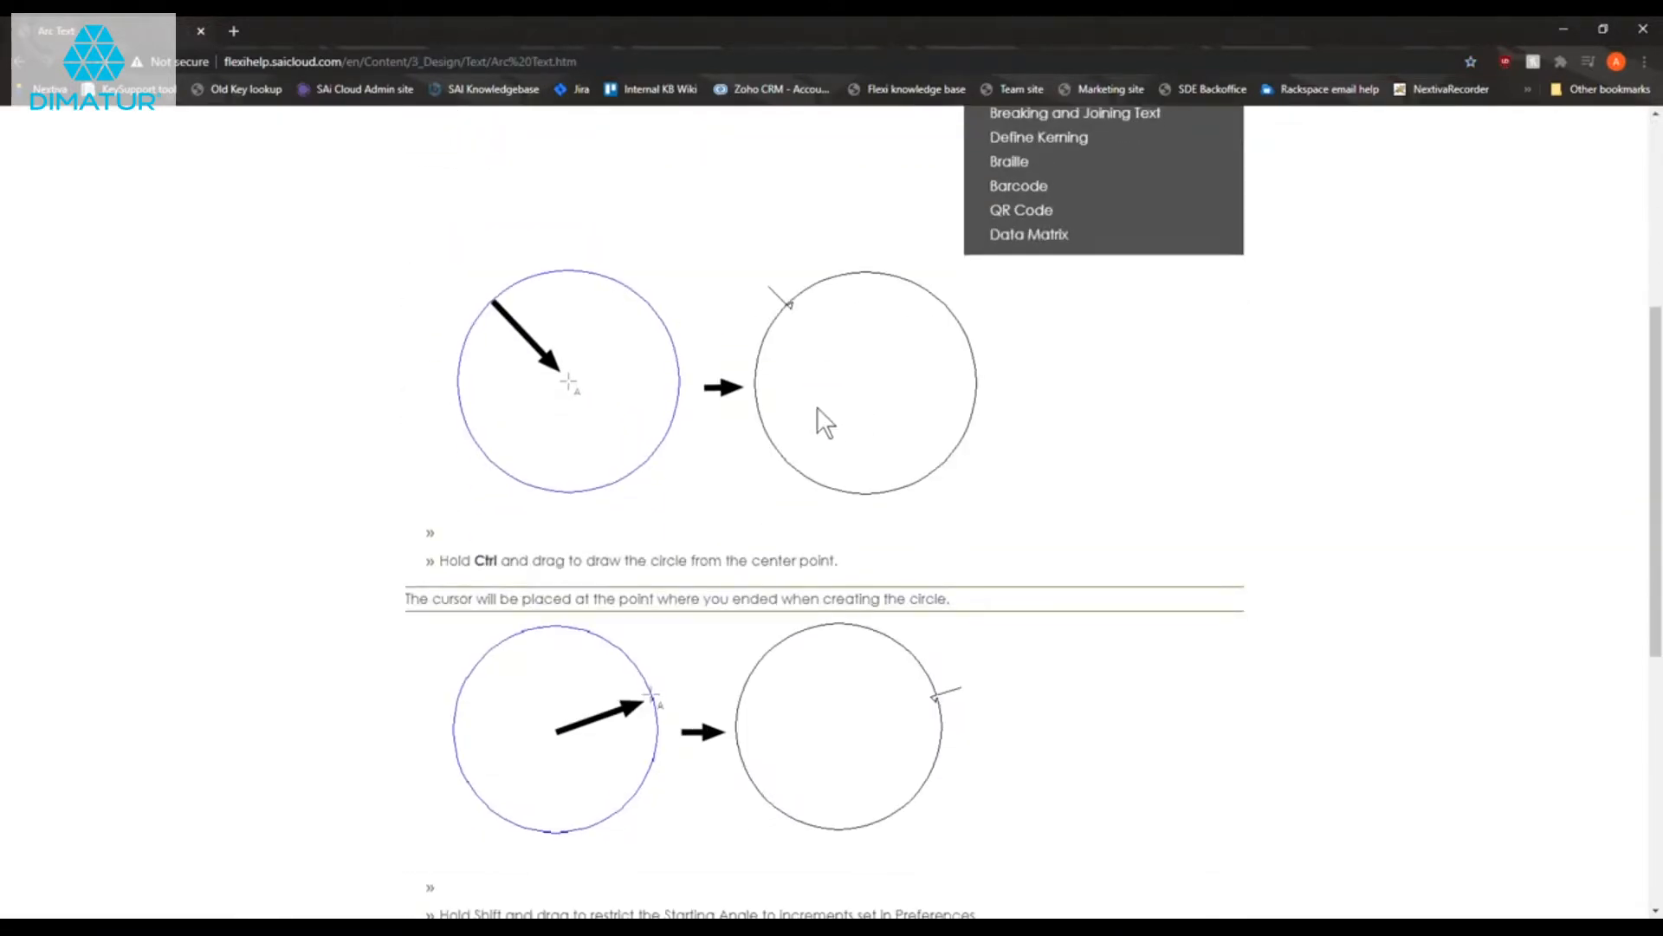
scroll(821, 421, "up", 6)
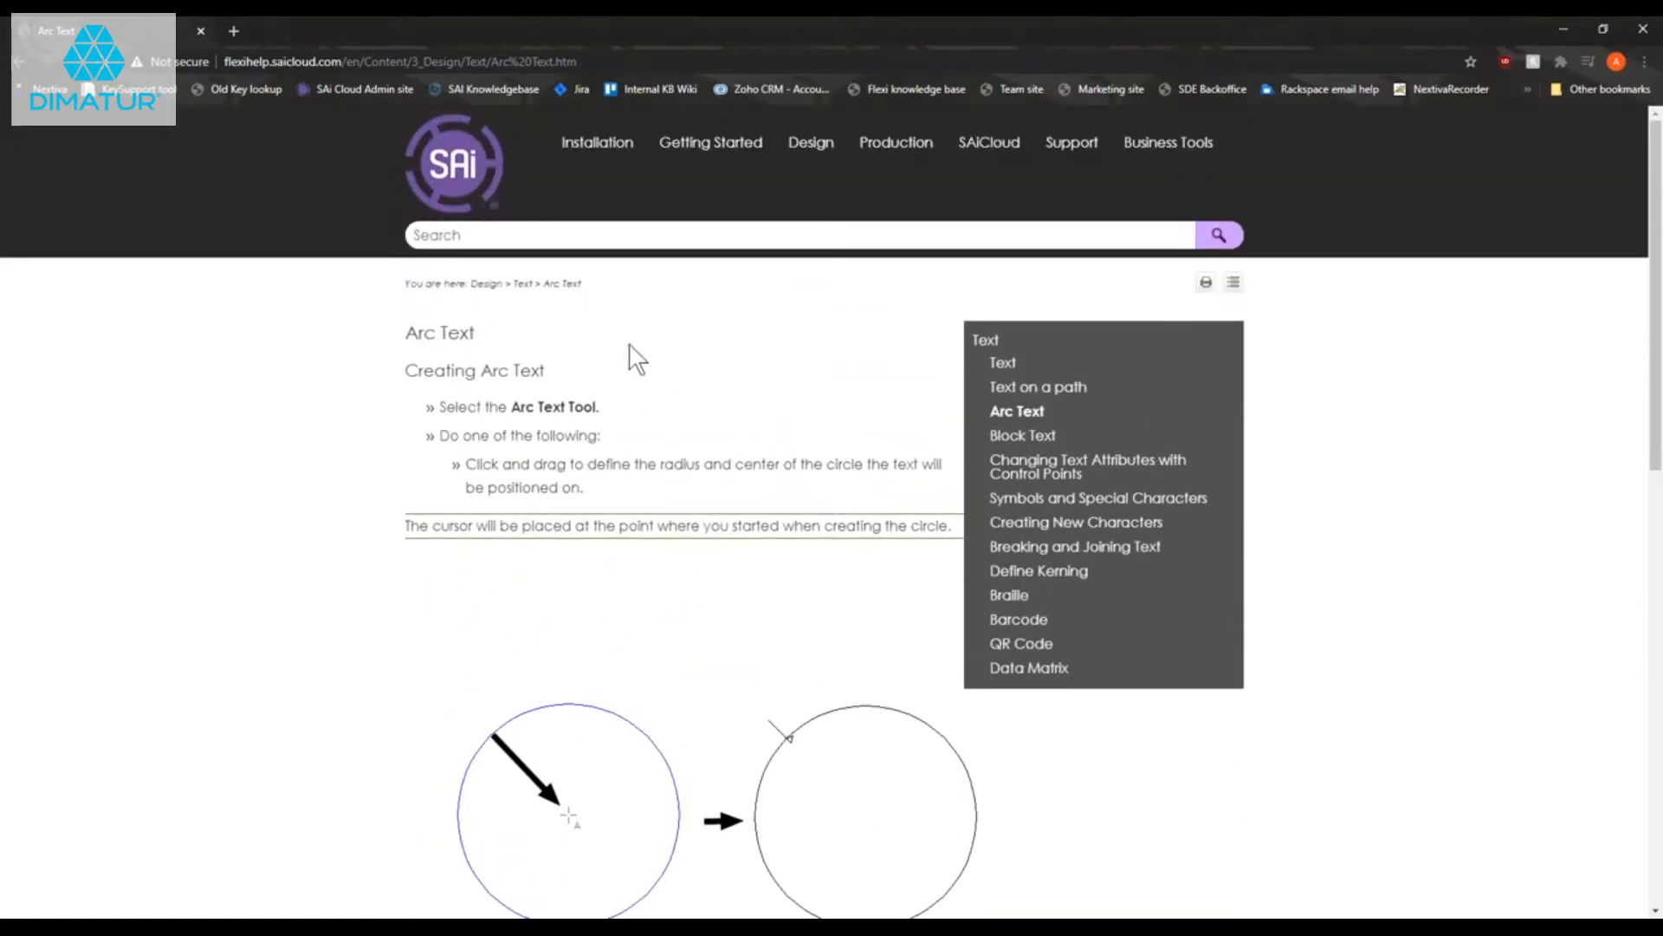
Look through the Knowledge Base's Production topics and search field, and return to Flexi.
mouse_move(881, 149)
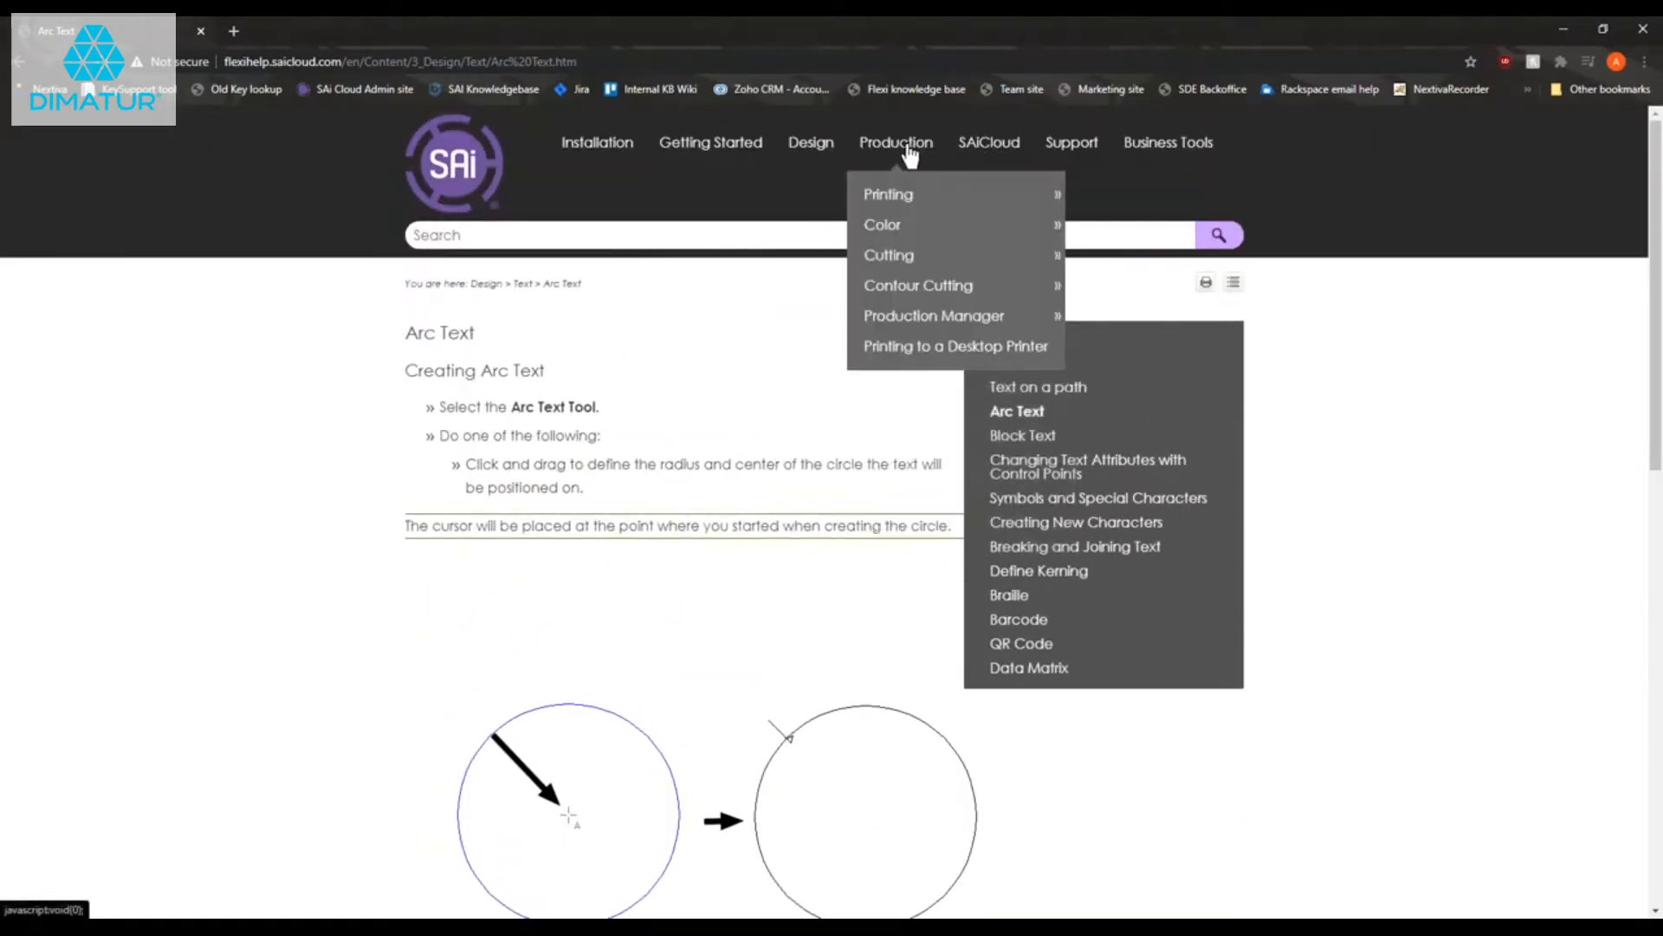
mouse_move(909, 201)
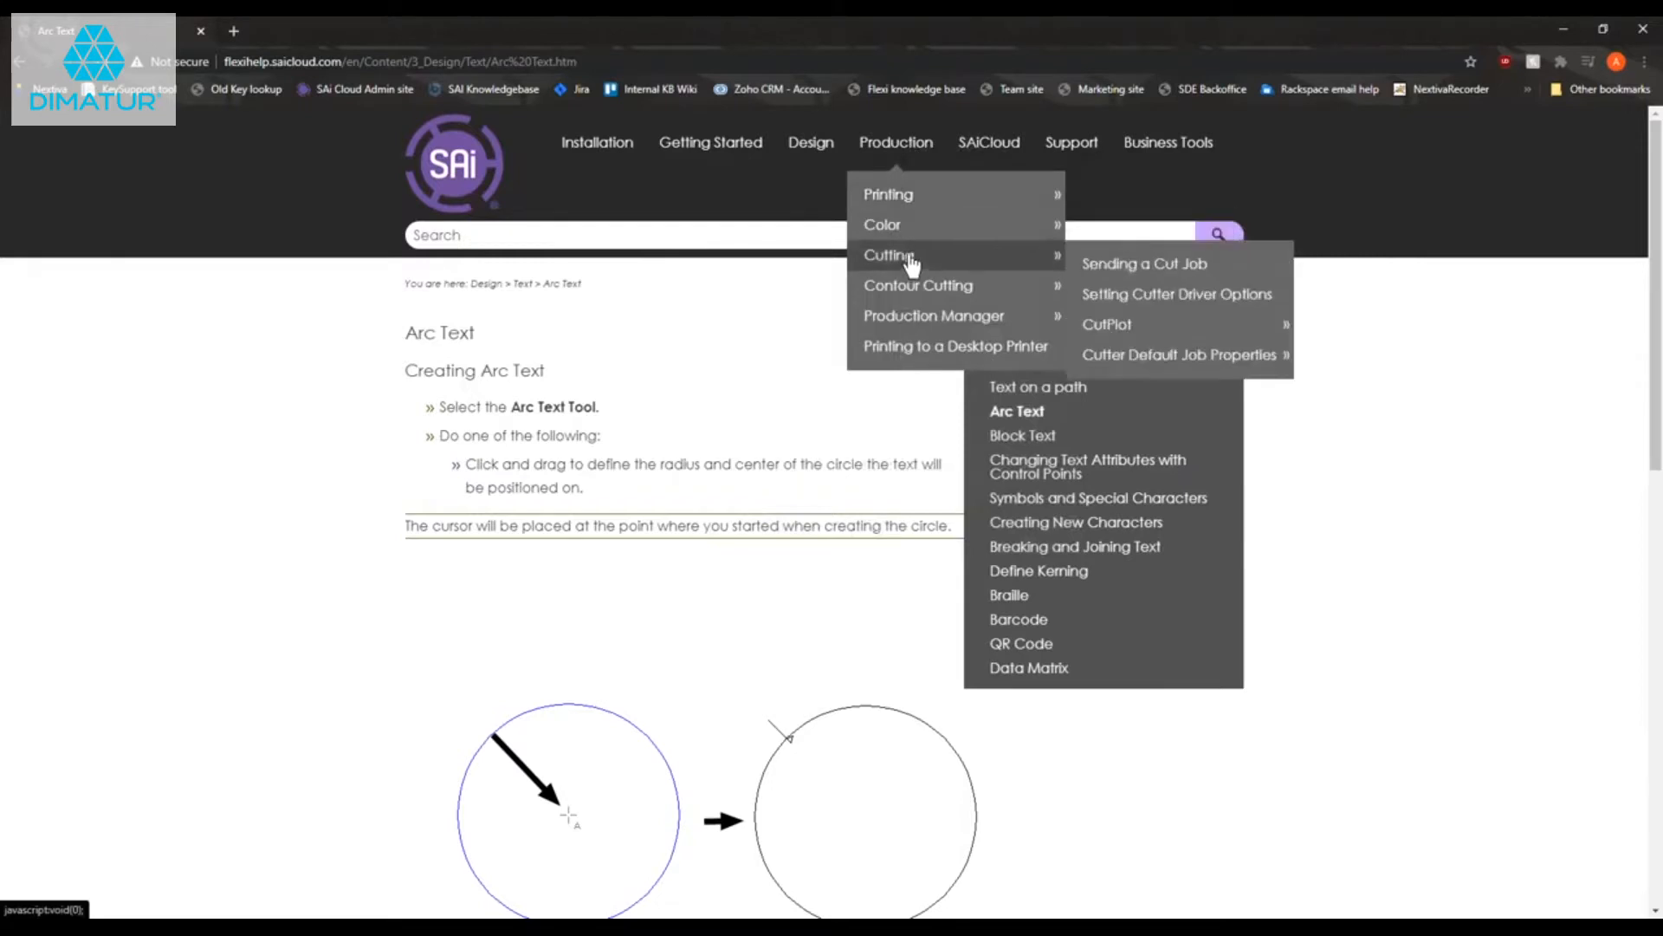
mouse_move(991, 160)
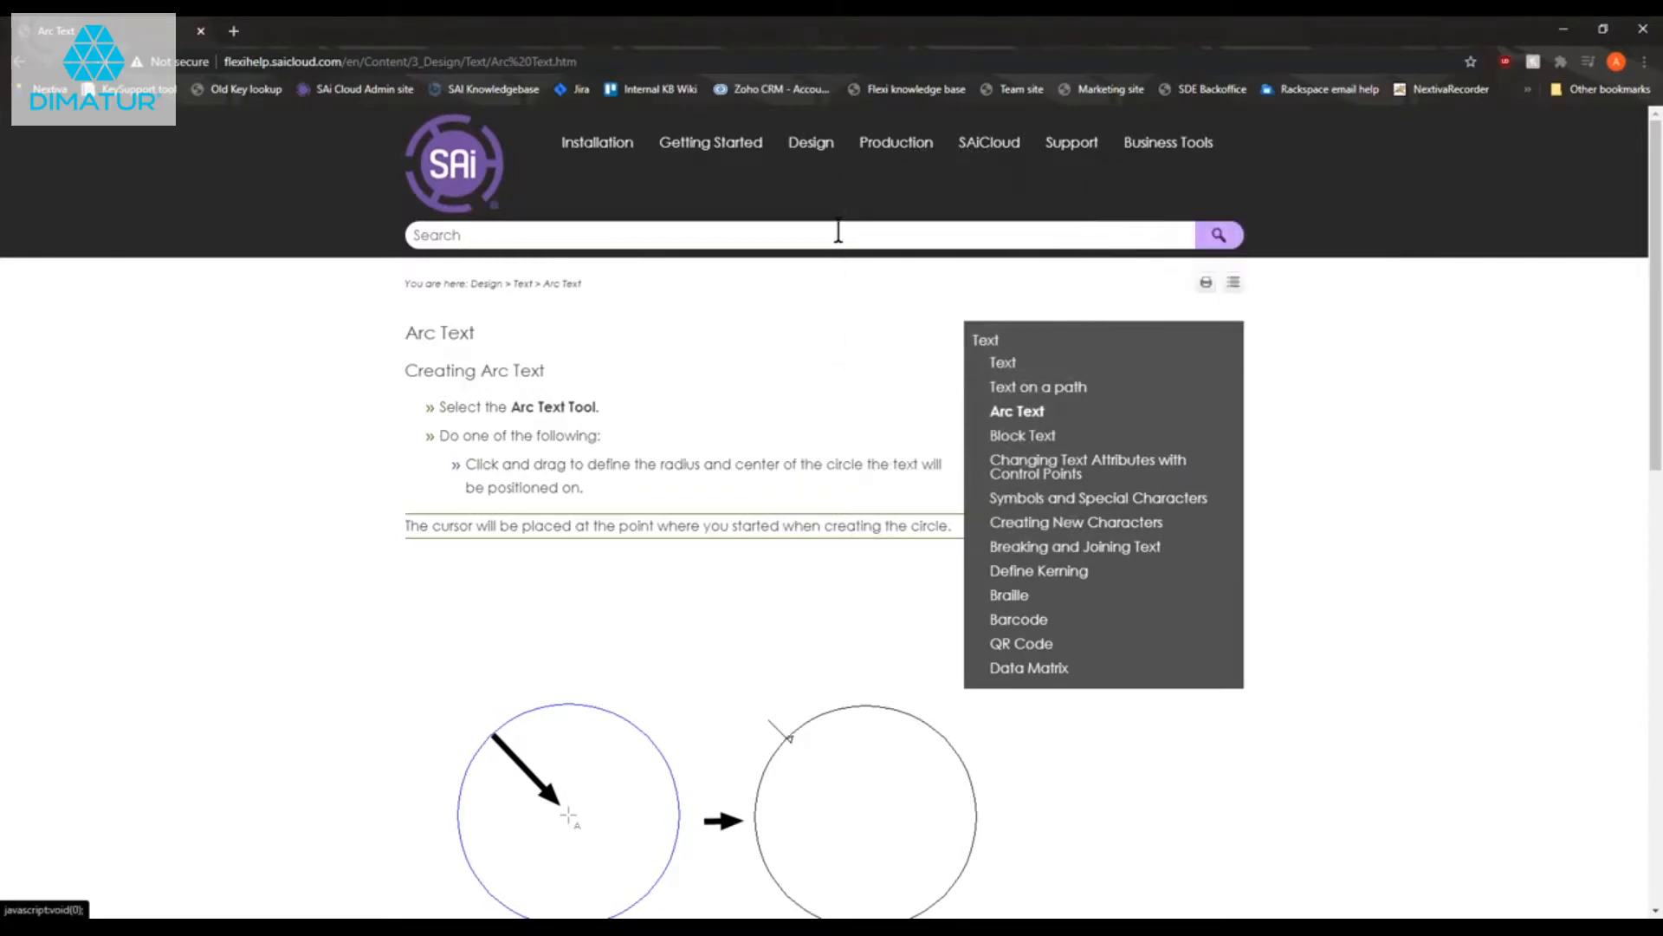
left_click(661, 238)
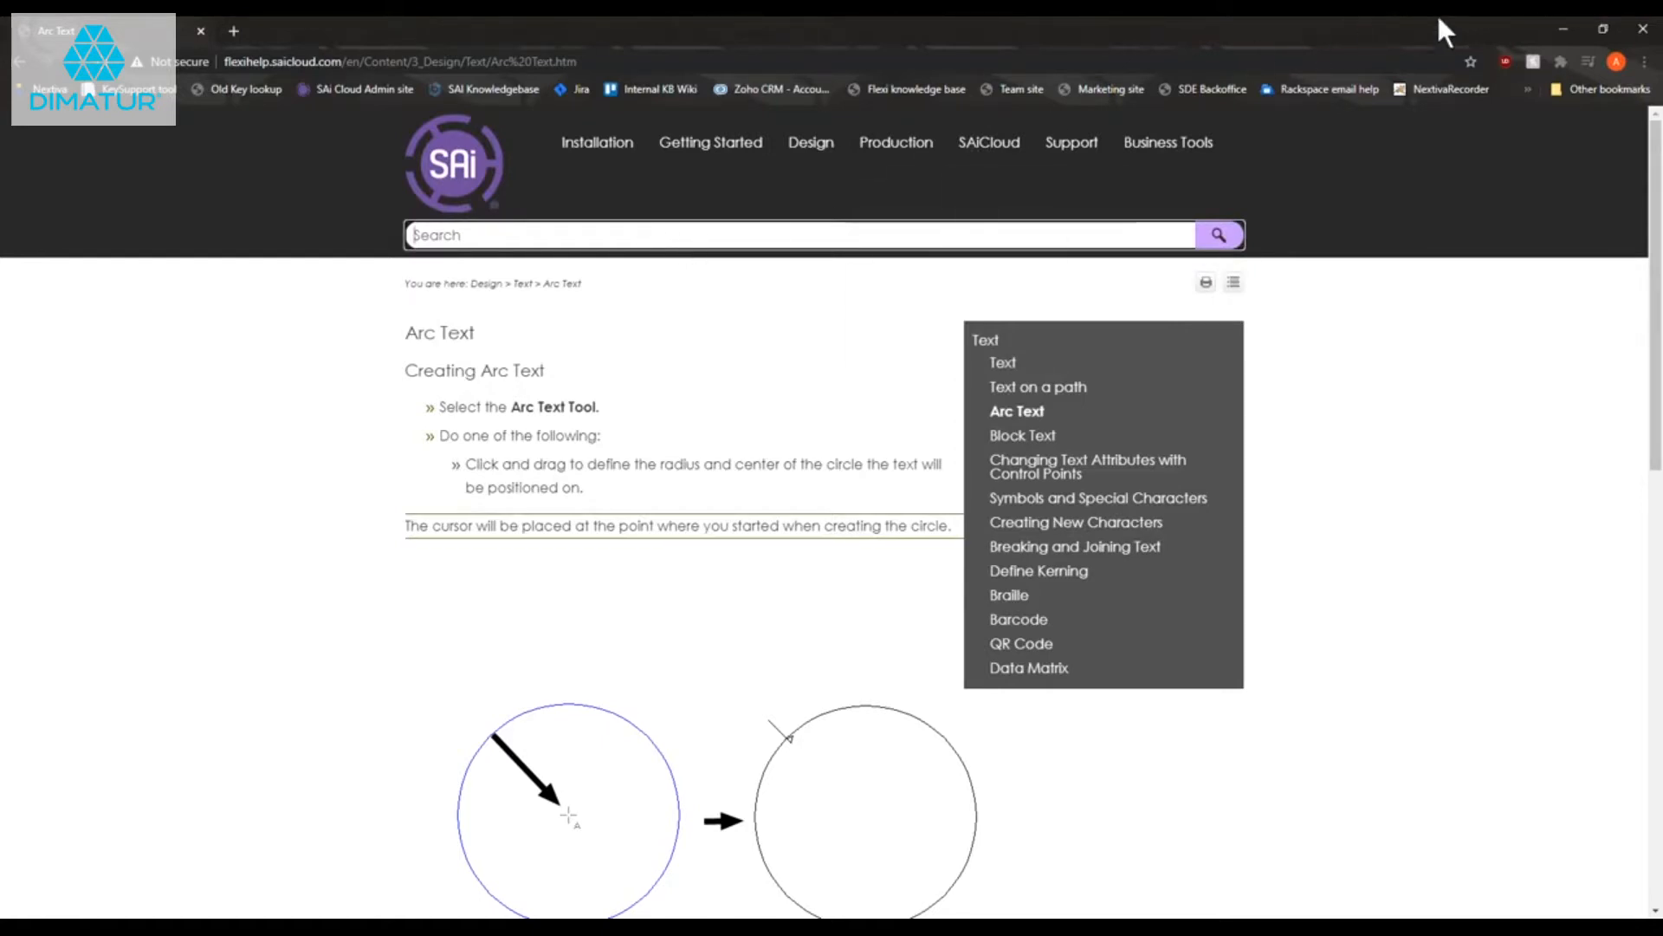
left_click(1560, 28)
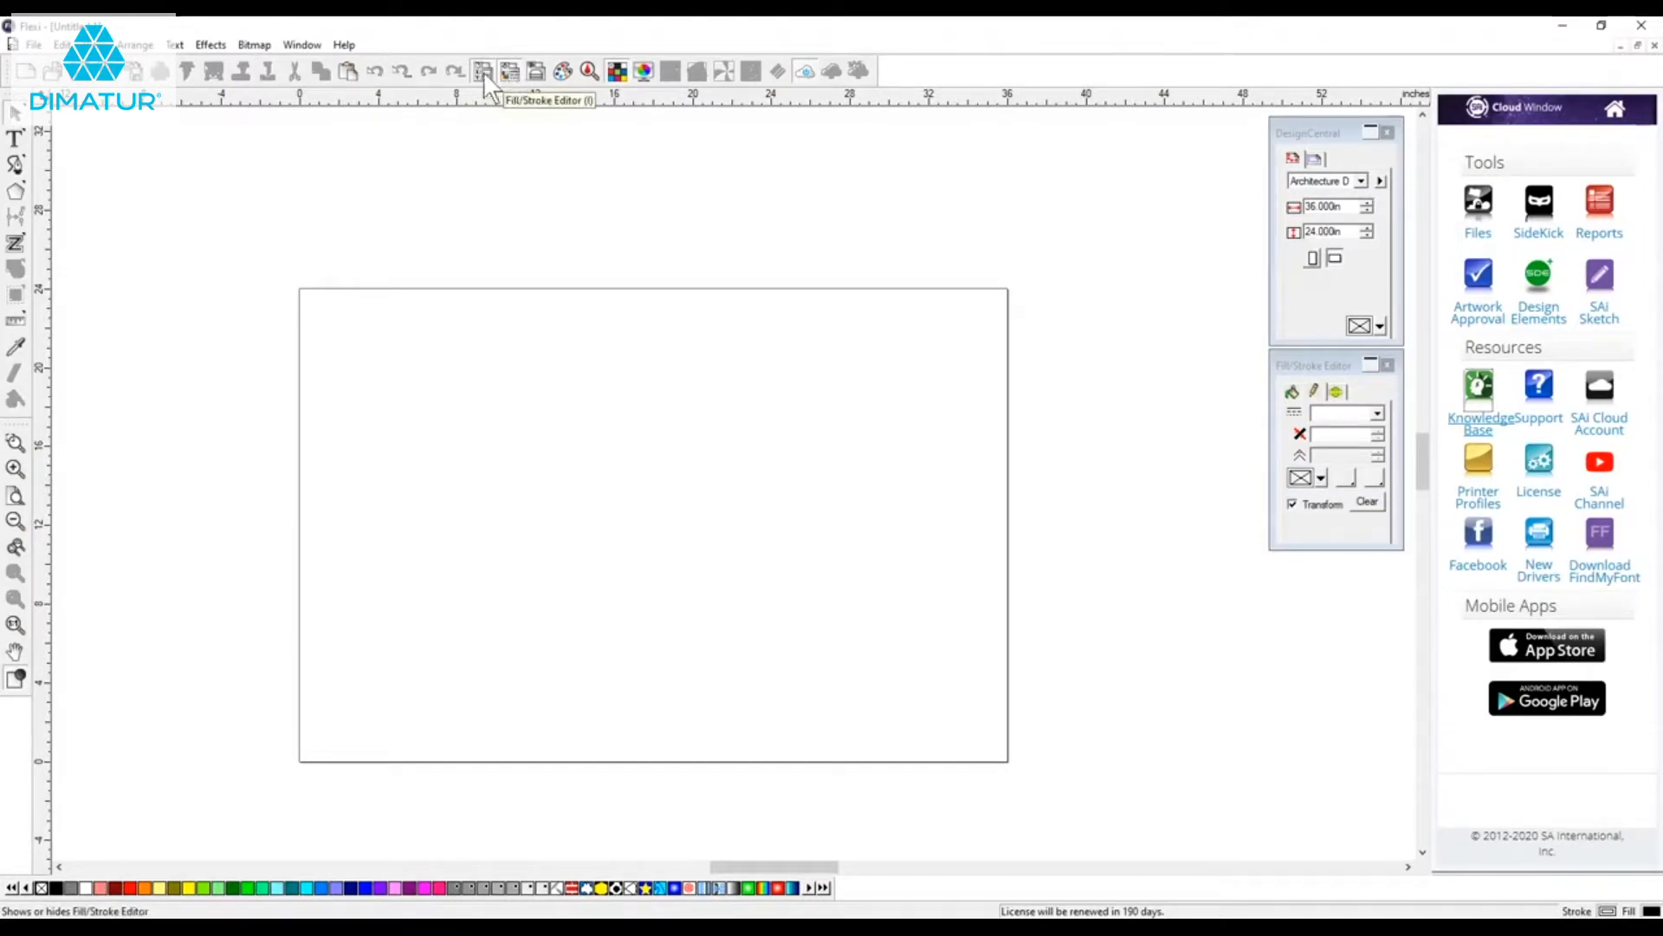
Examine the Fill/Stroke Editor's available fill types and its stroke settings.
left_click(94, 45)
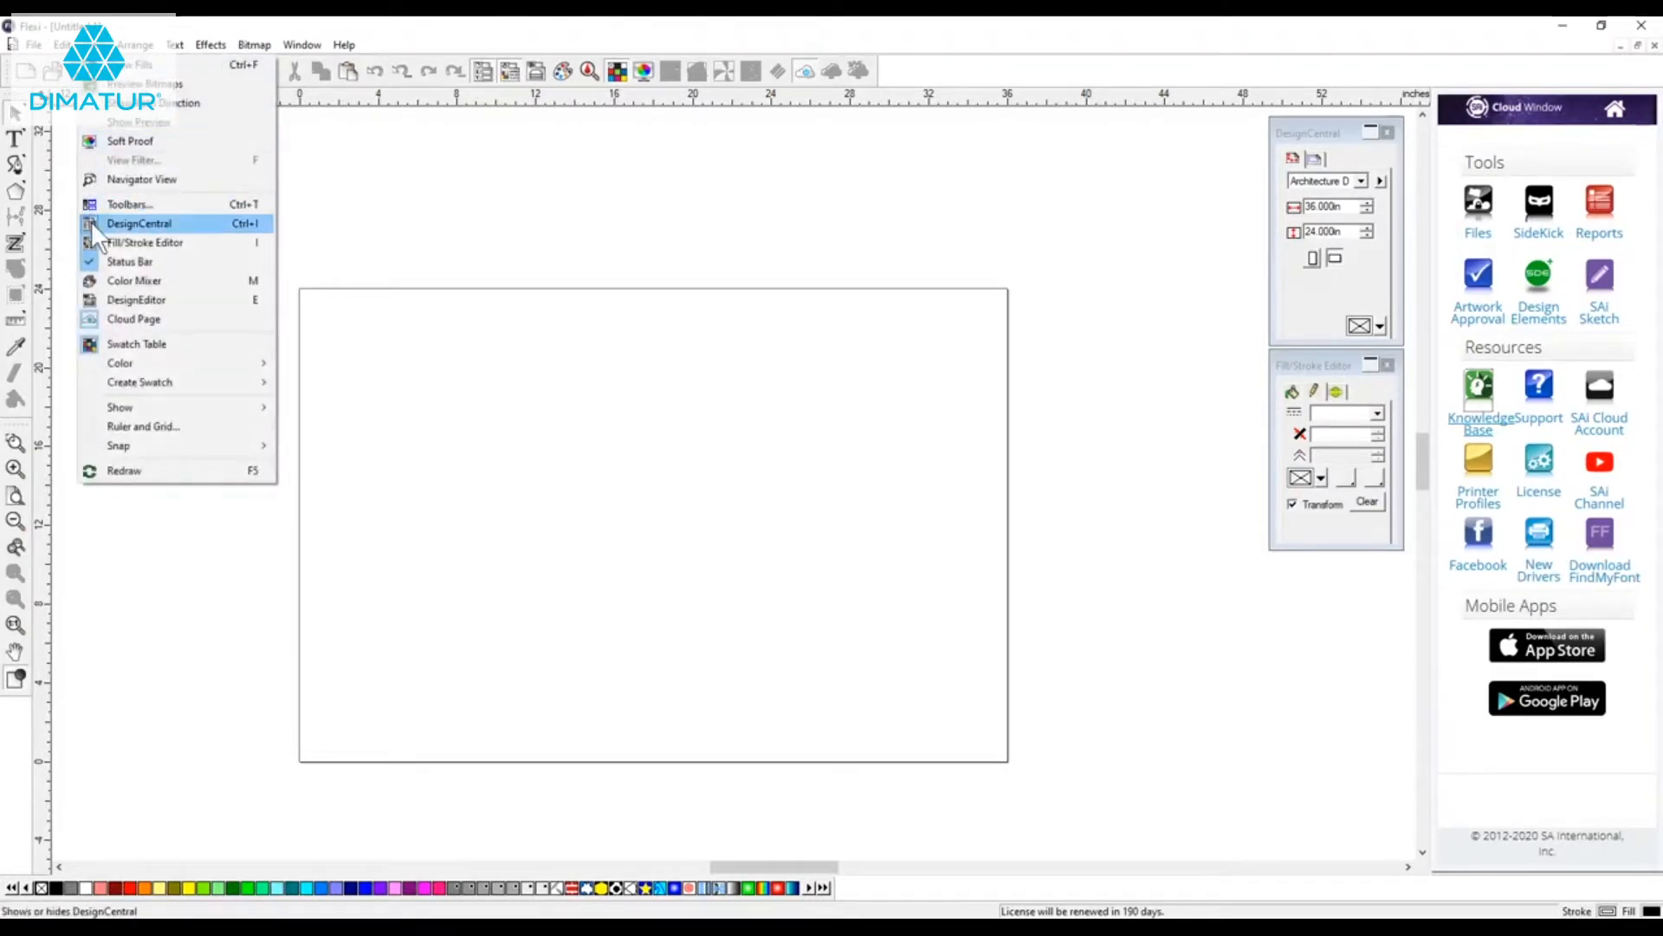
left_click(989, 308)
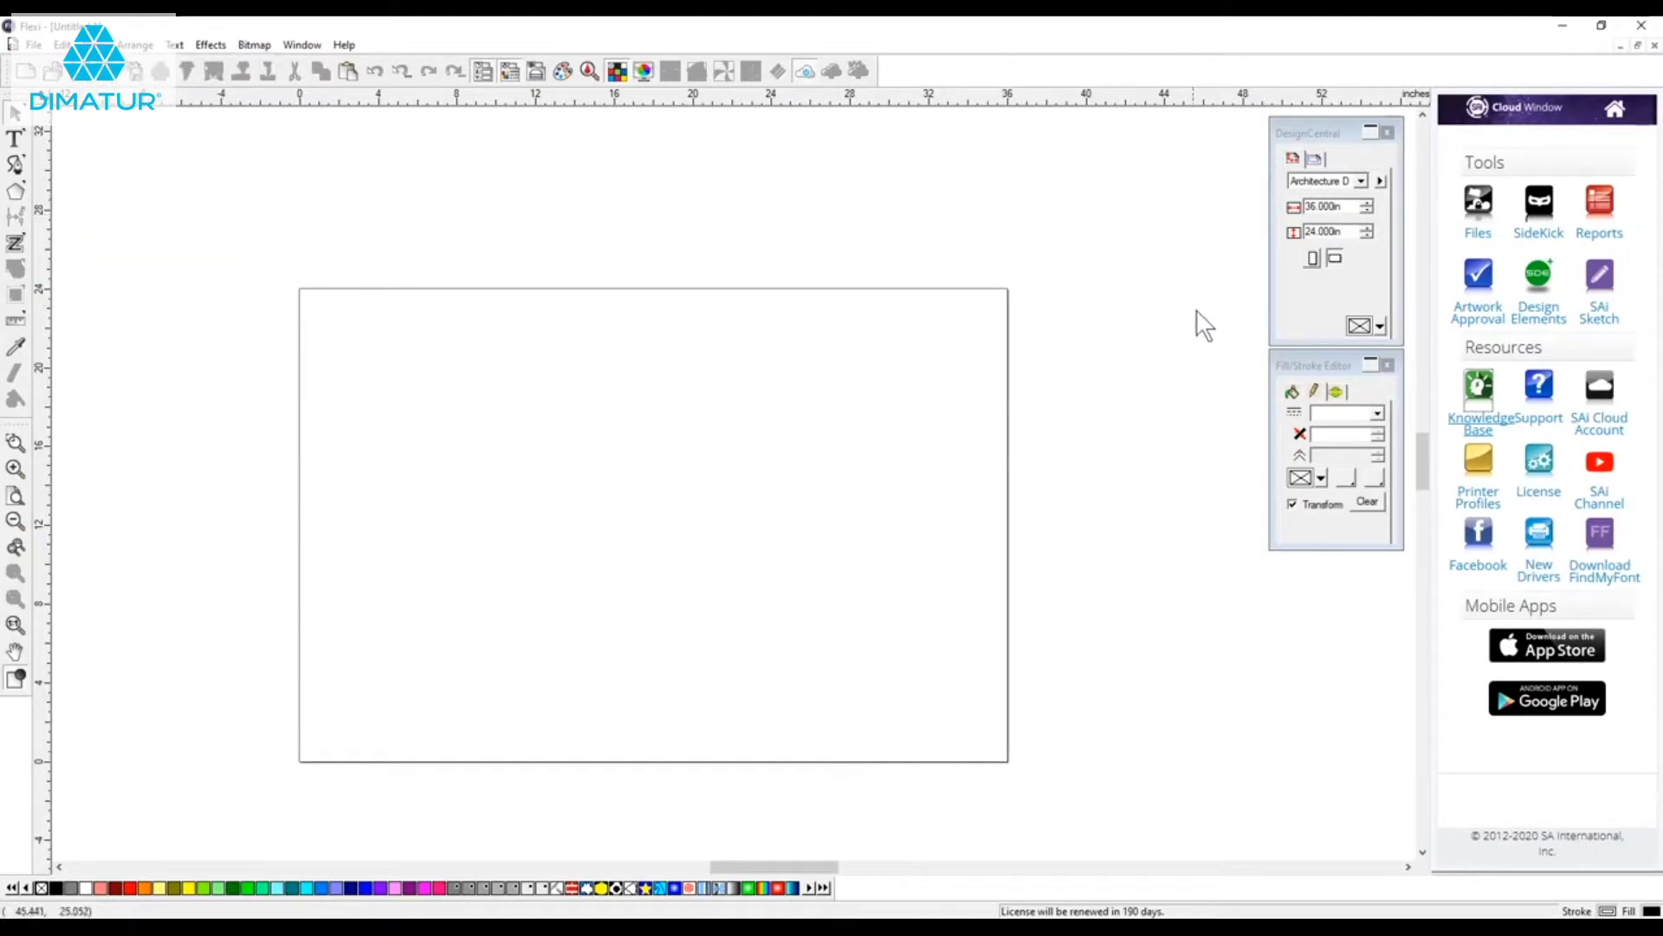
left_click(1317, 365)
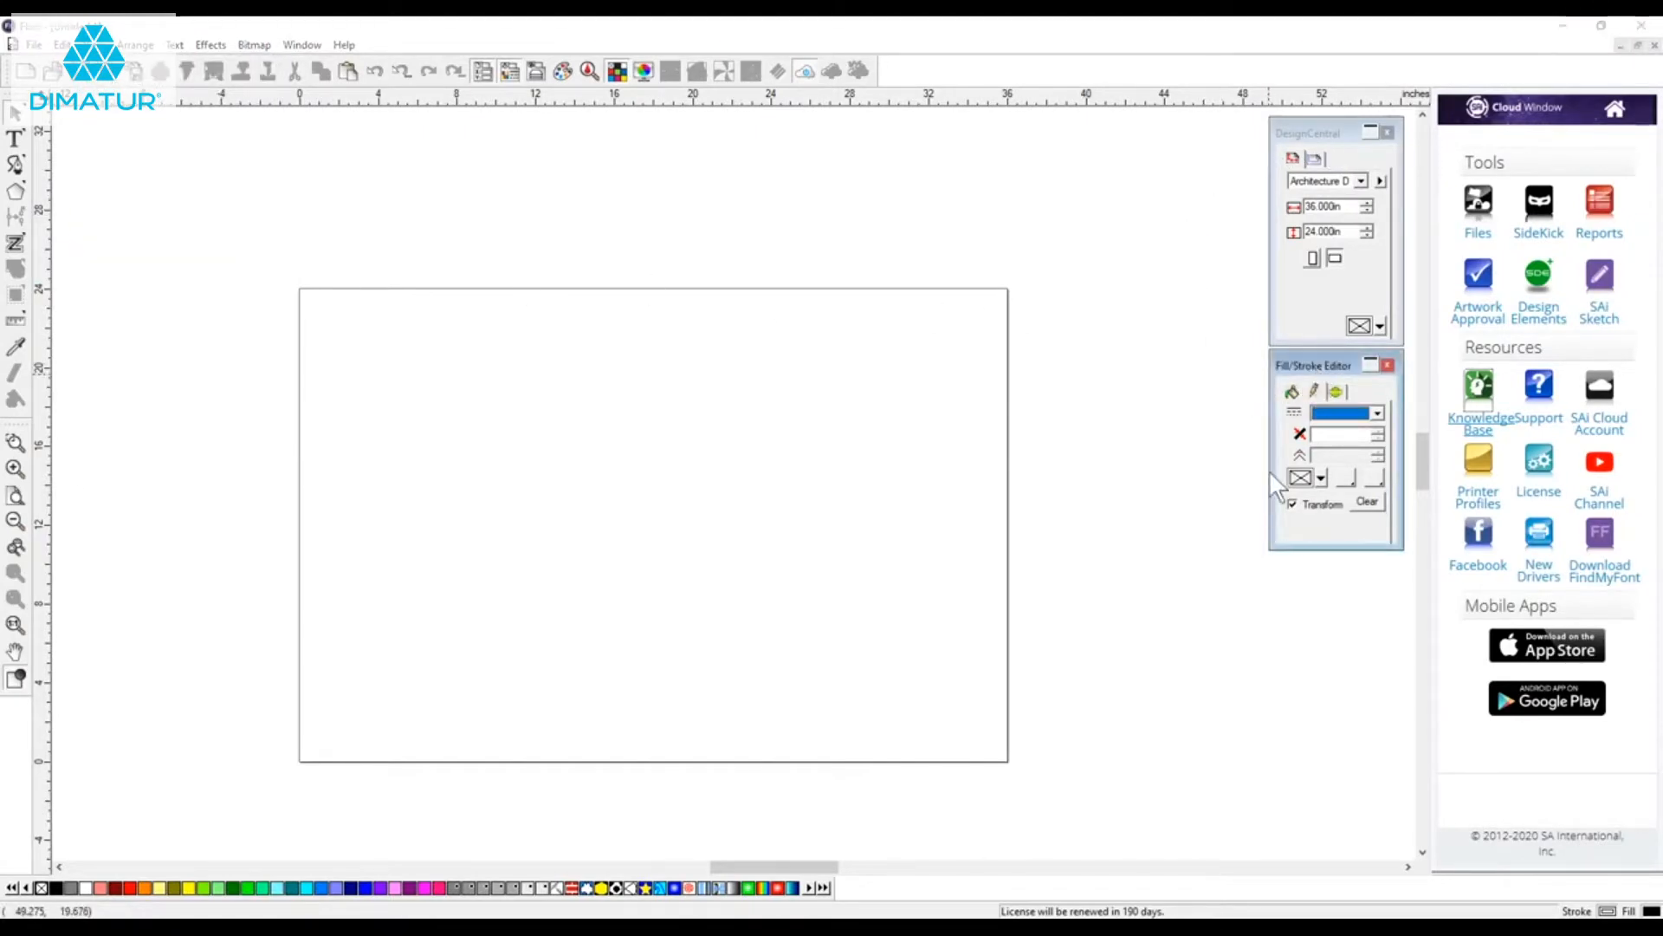
left_click(1292, 392)
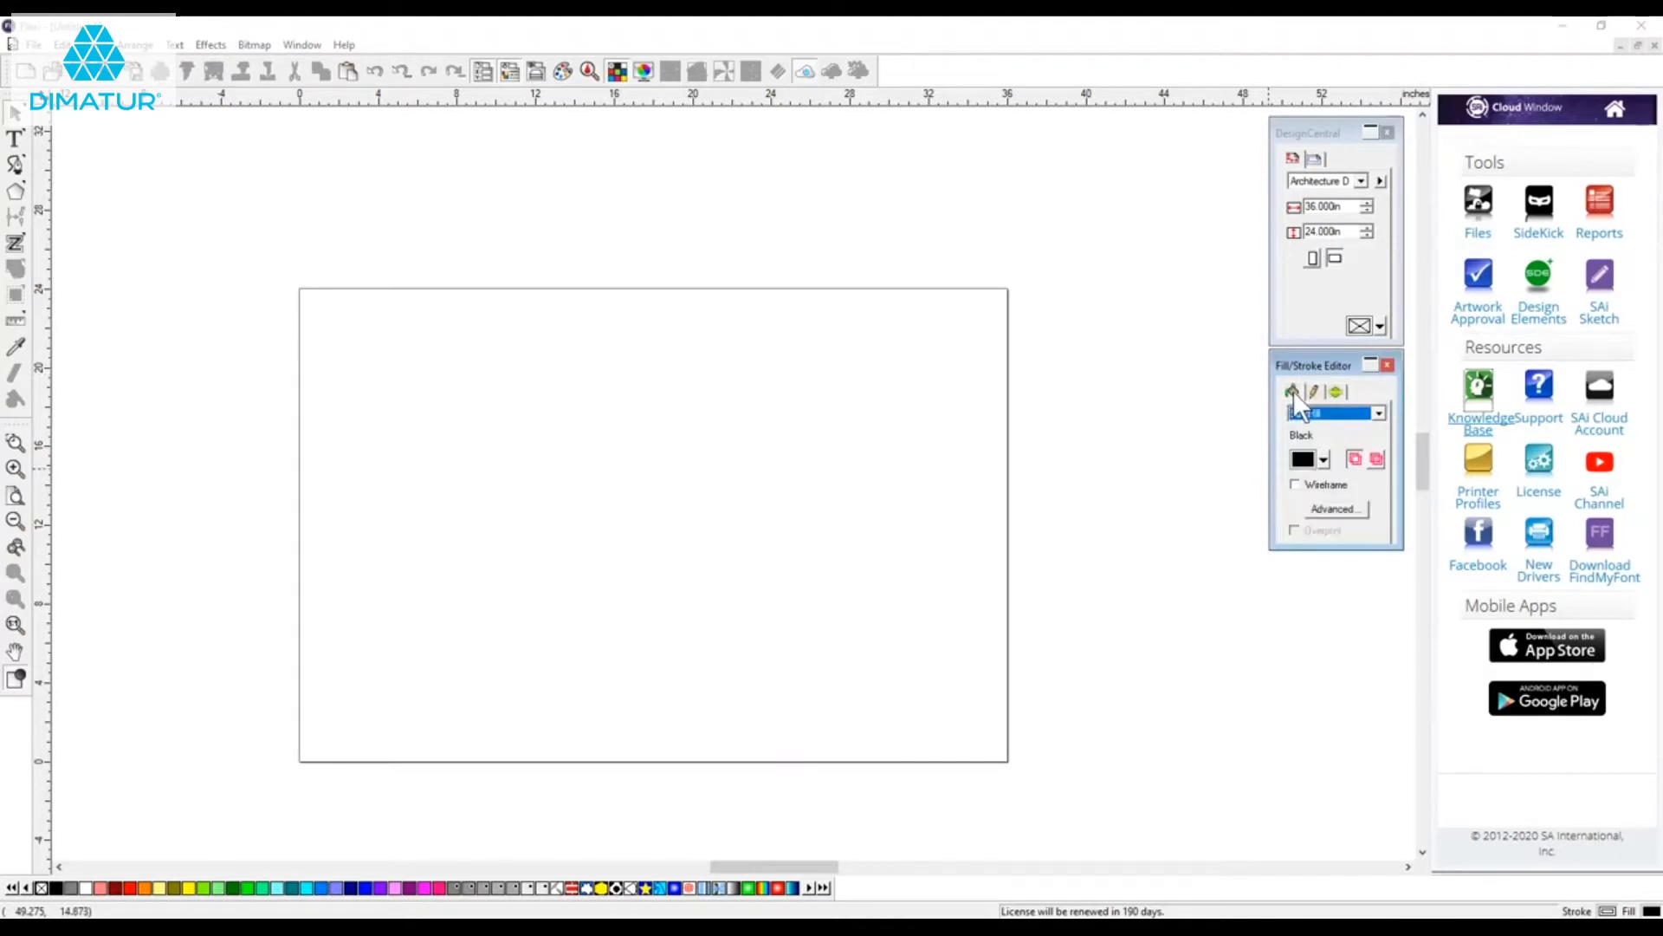
left_click(1379, 412)
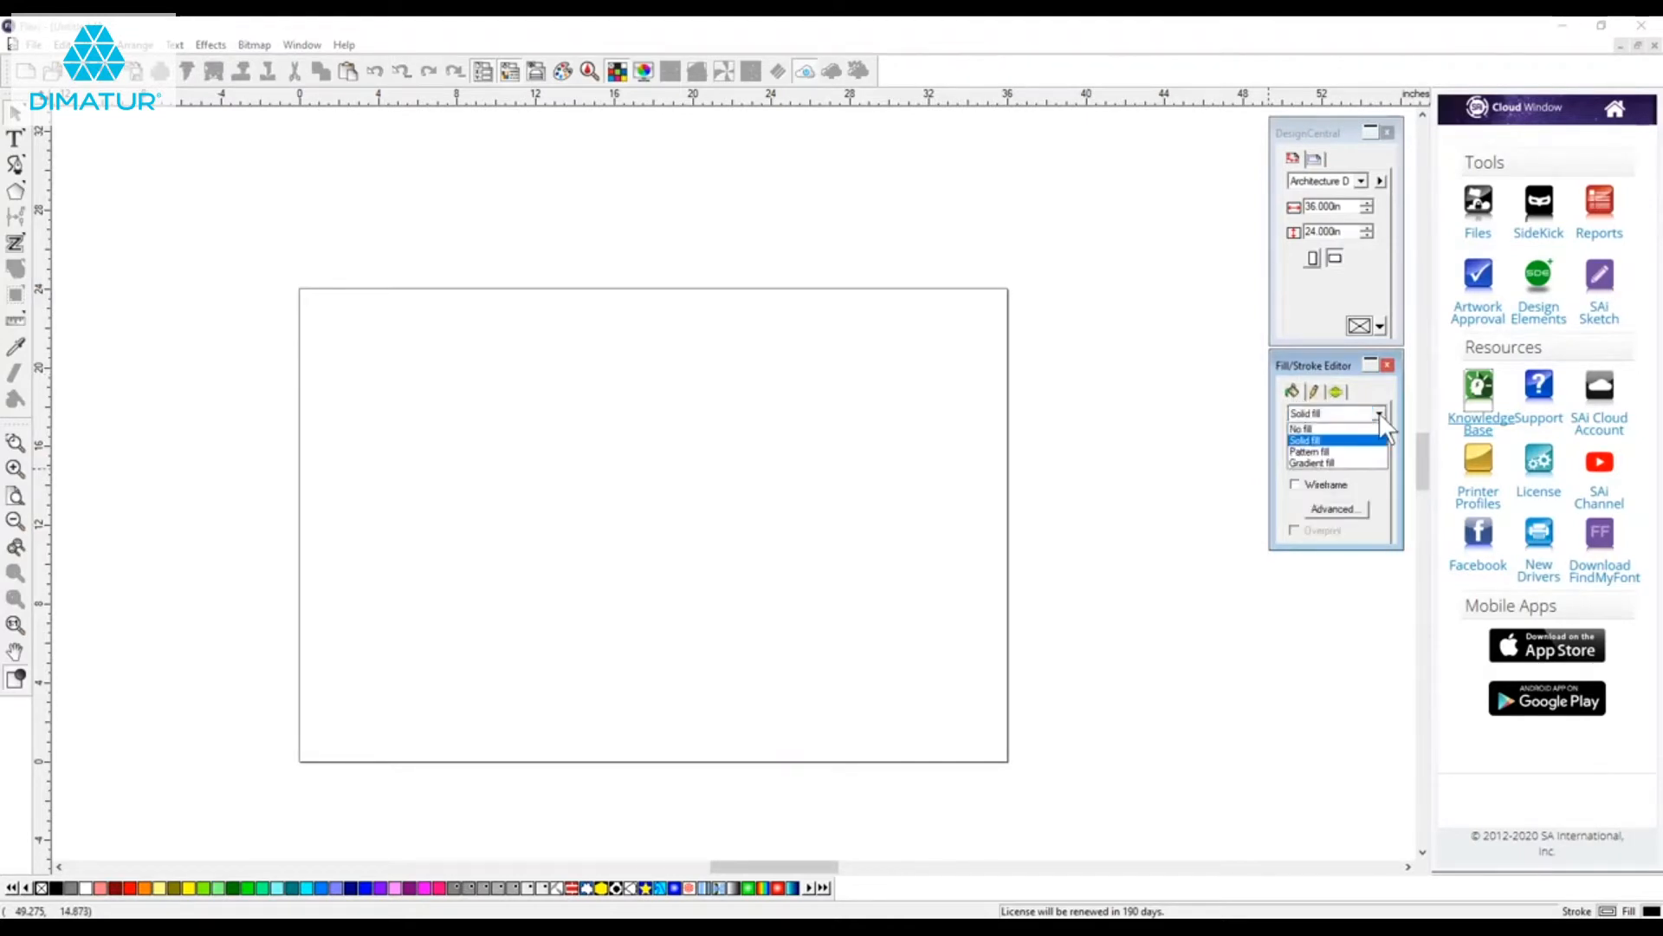
left_click(1357, 463)
left_click(1316, 391)
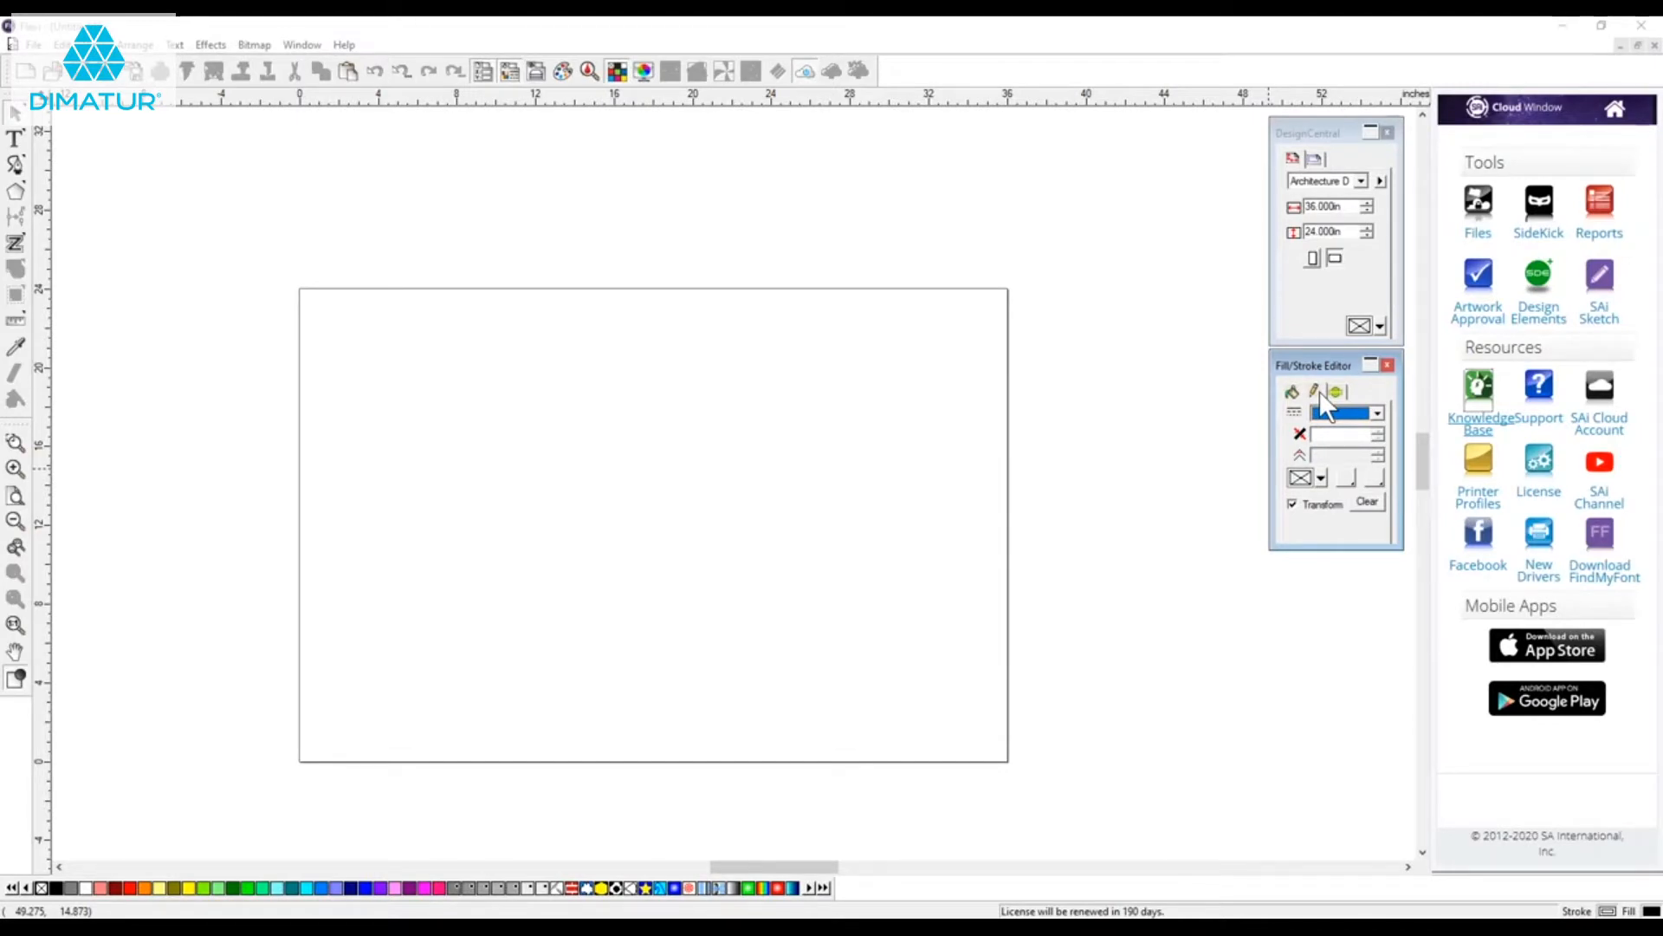
Compare the DesignCentral options for the text, path, polygon, vectorizing and eyedropper tools, and return to the Select tool.
left_click(1312, 132)
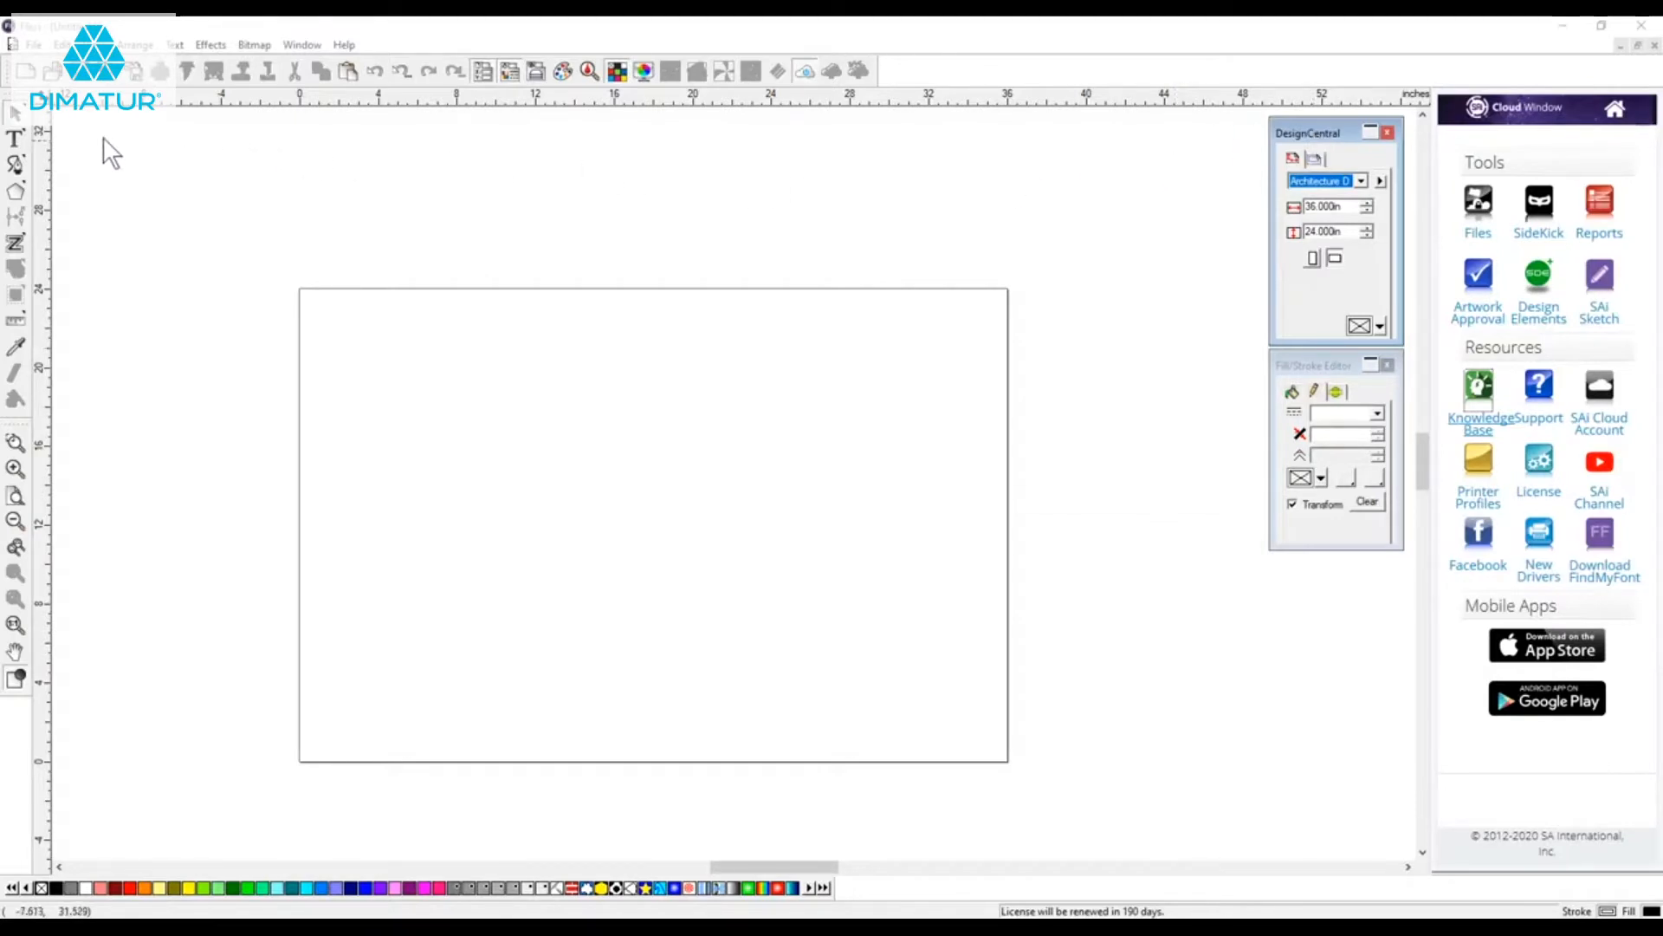
left_click(17, 136)
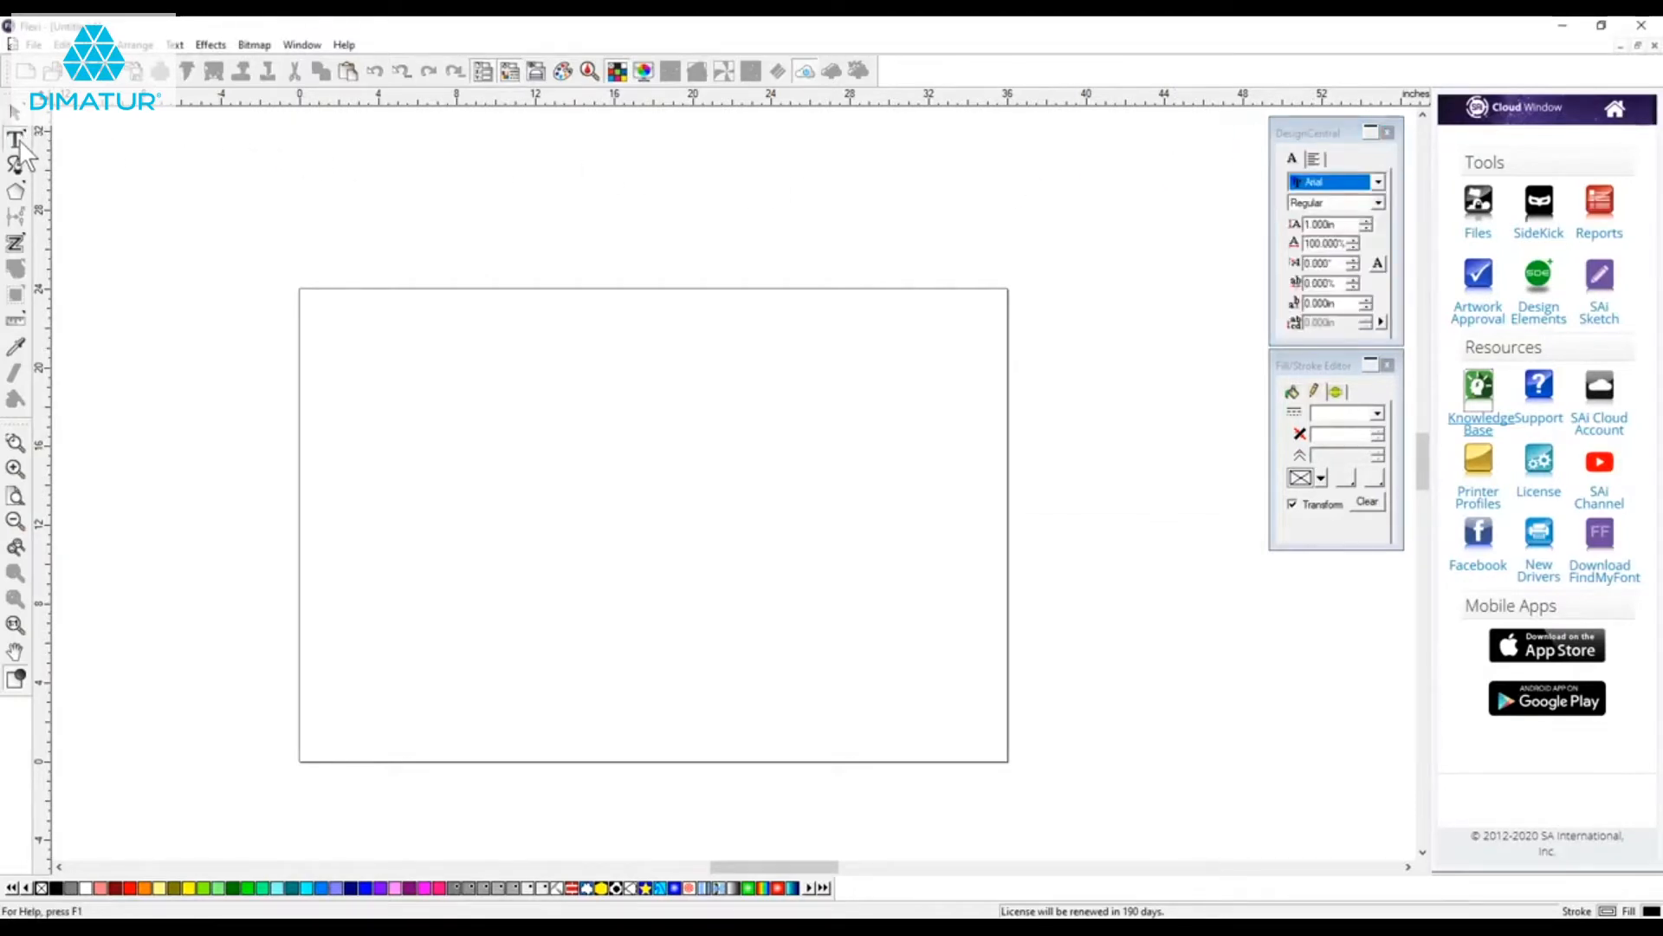
left_click(16, 164)
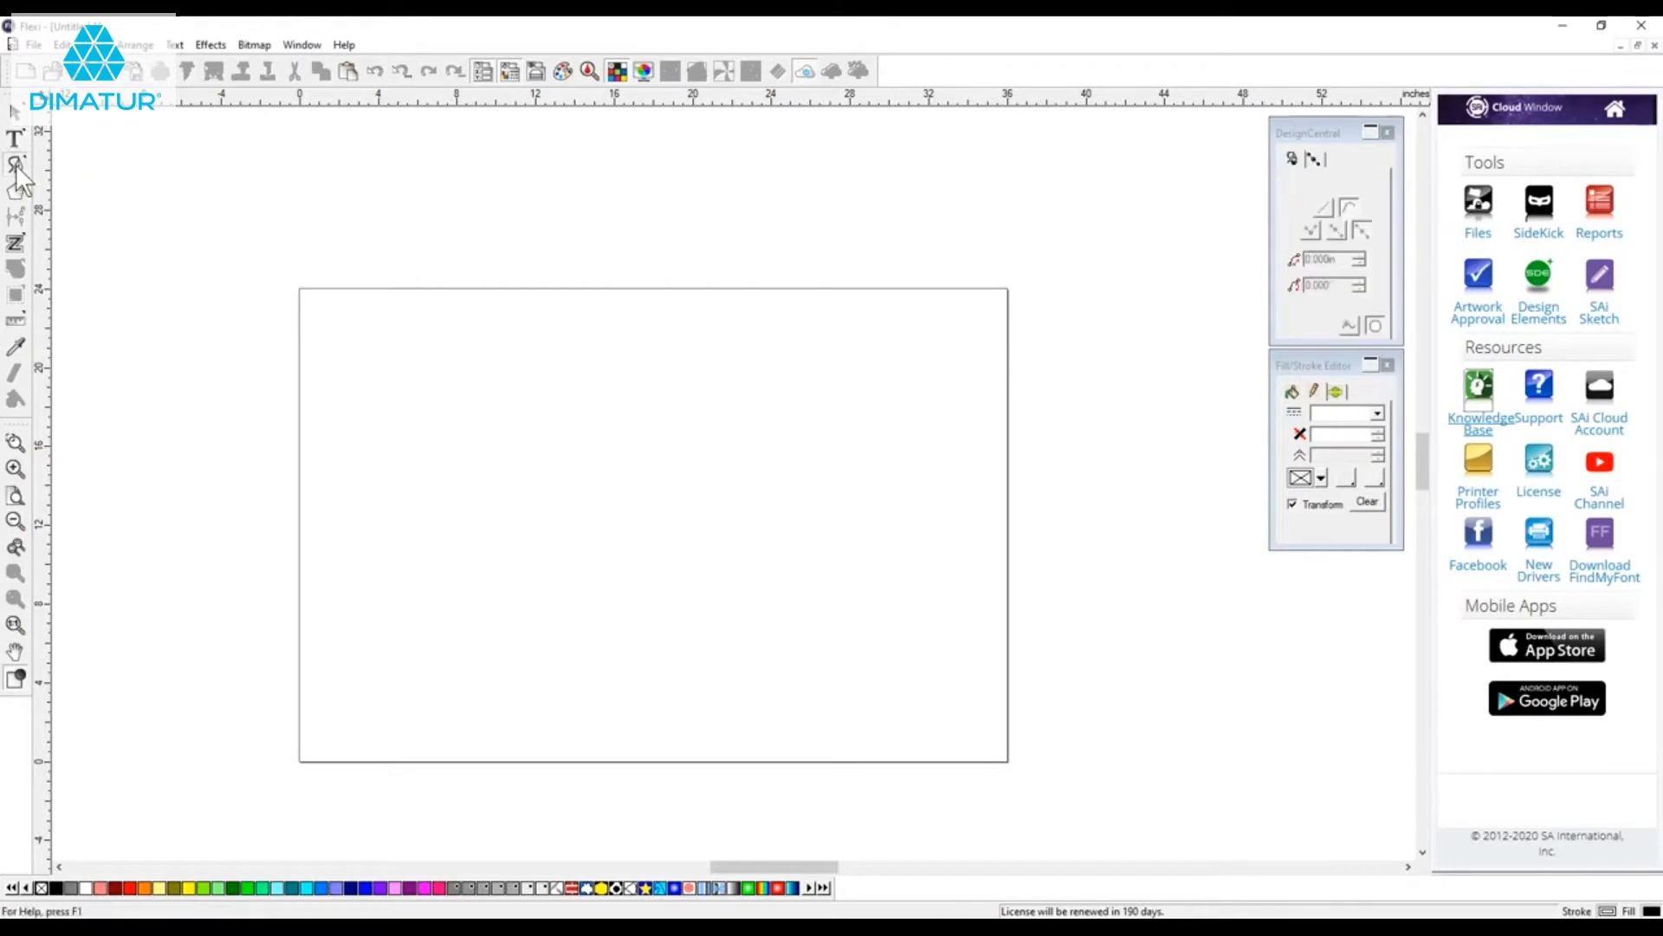
left_click(17, 201)
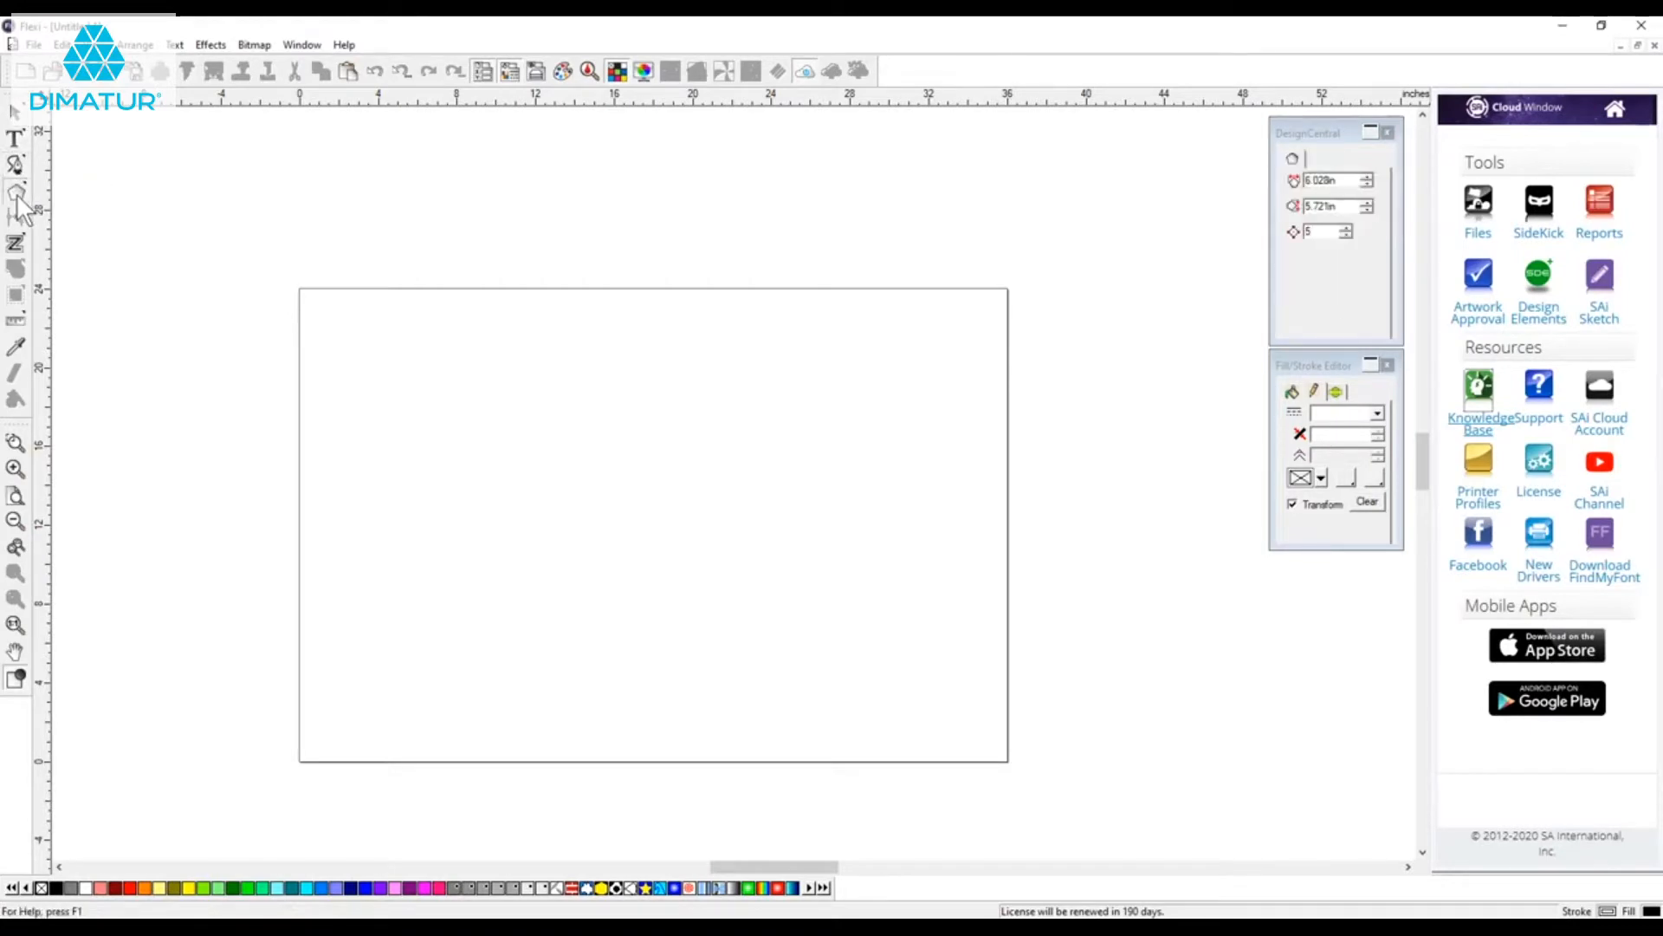
left_click(16, 245)
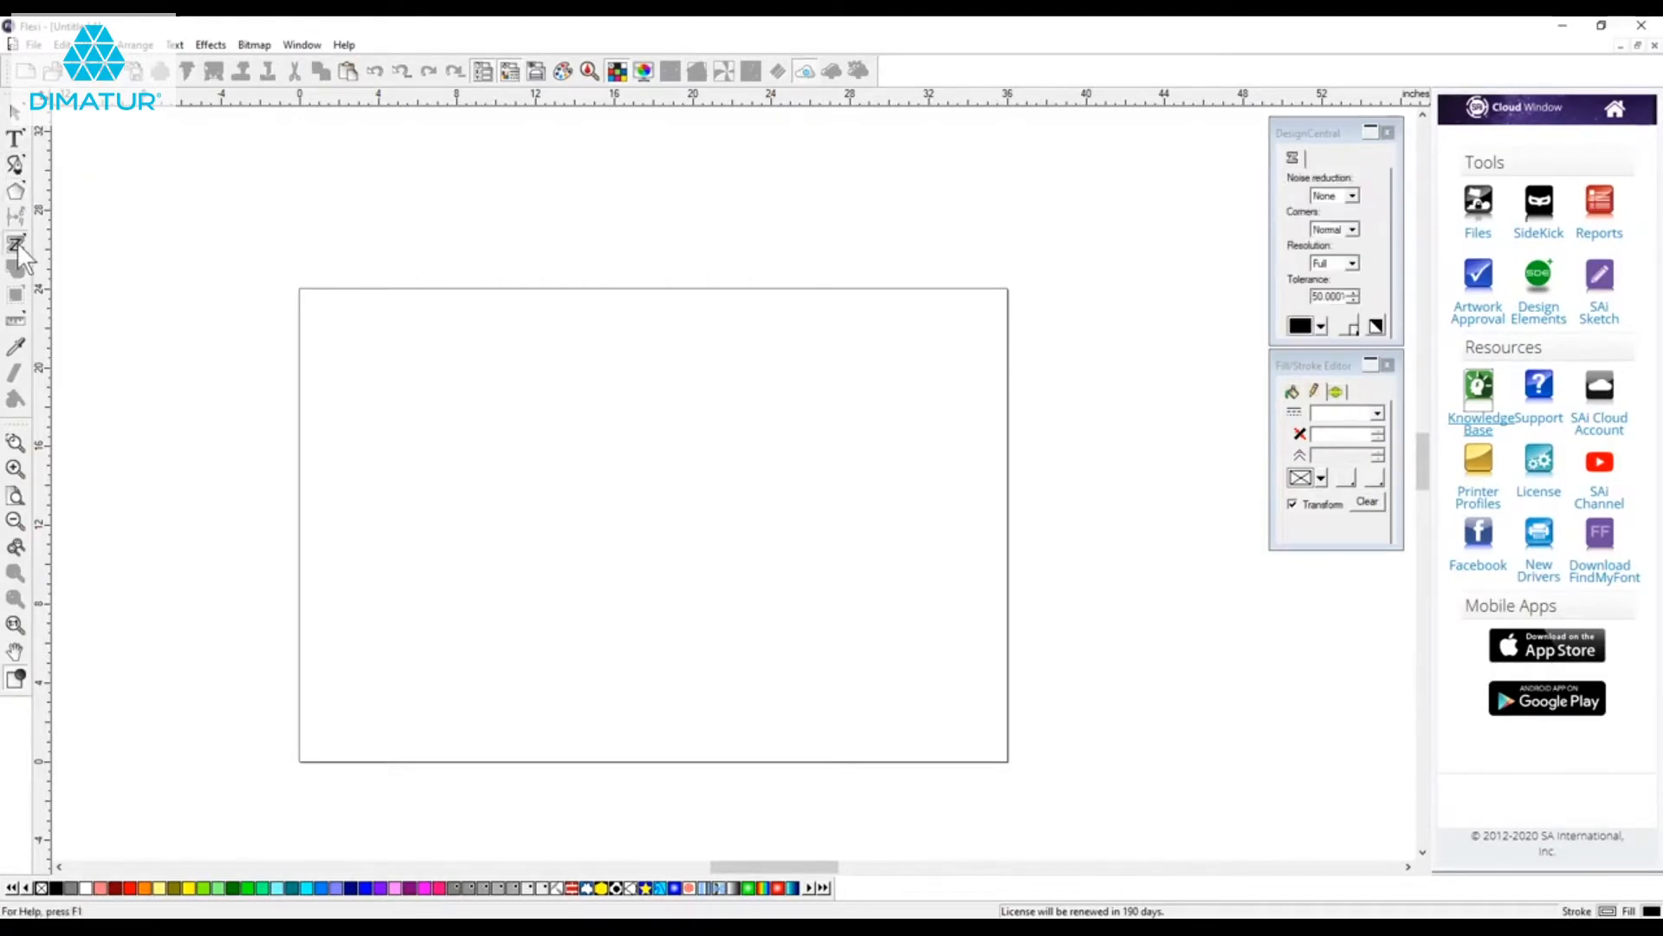
left_click(17, 349)
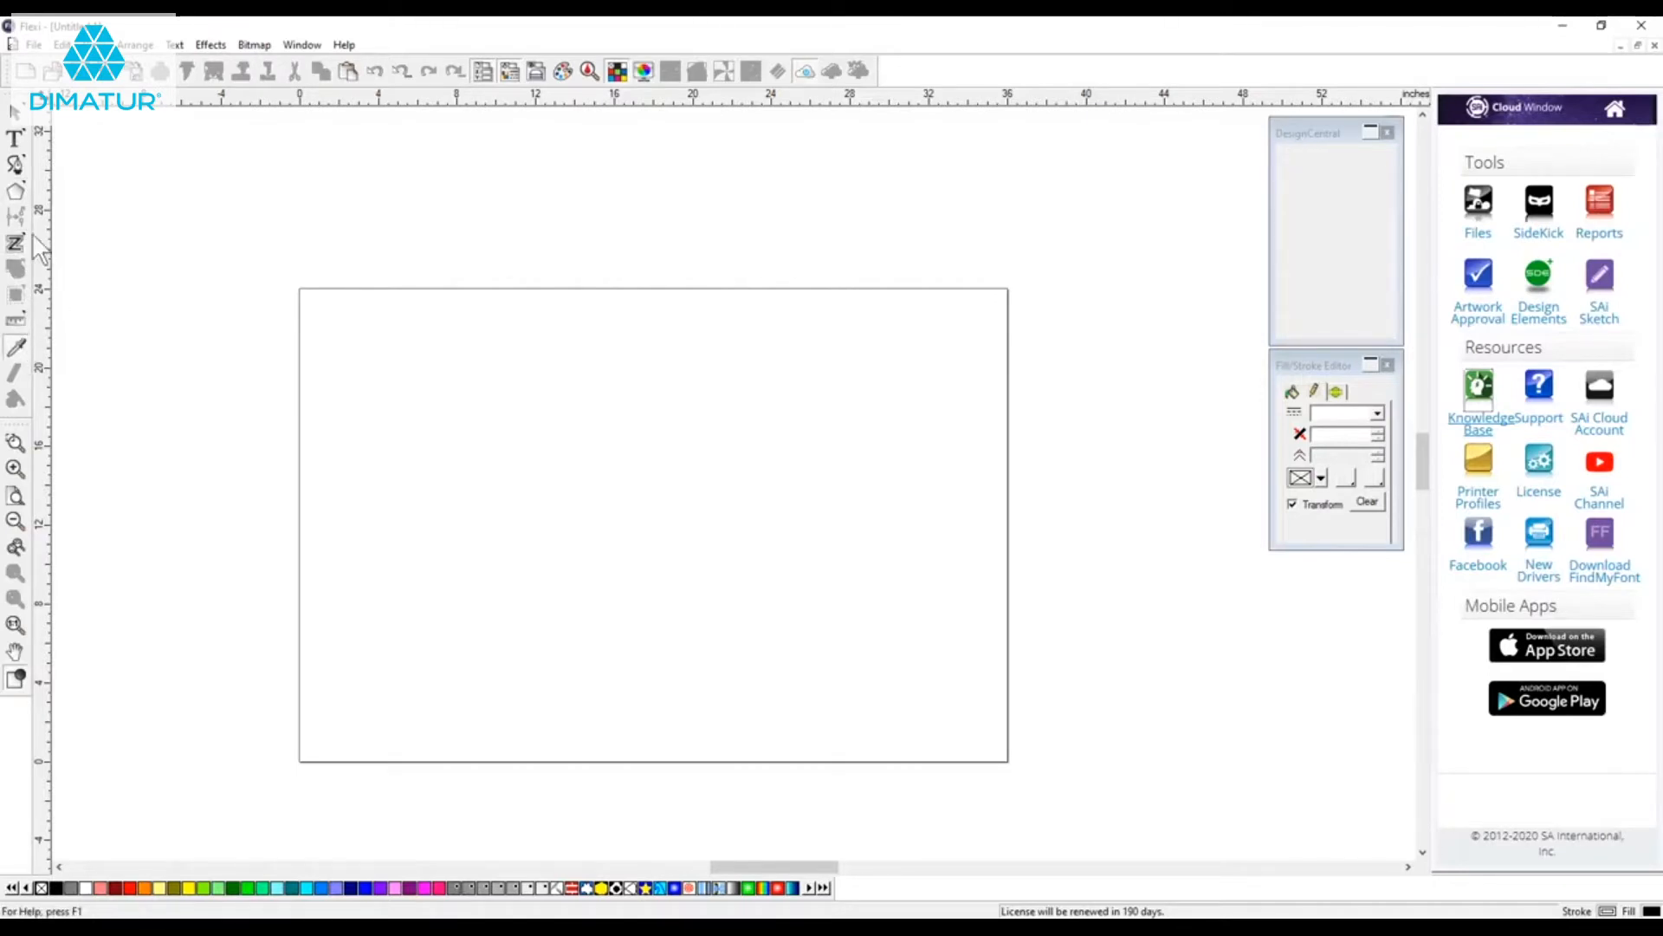
left_click(15, 112)
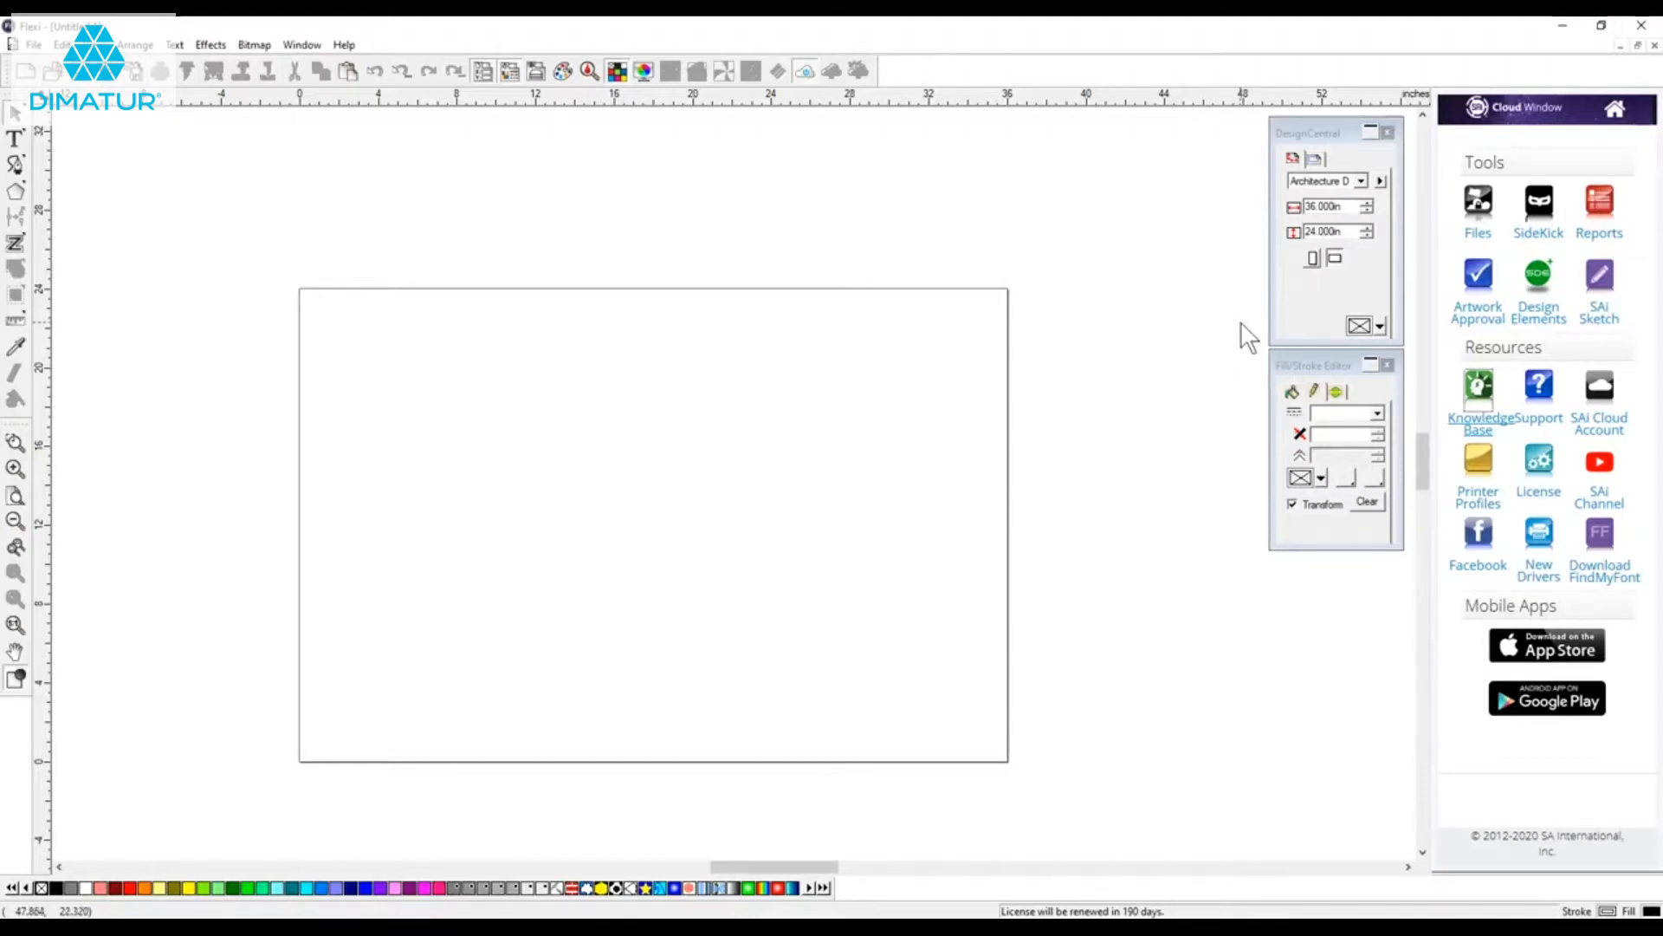
Switch the workspace to the Adobe layout.
left_click(37, 45)
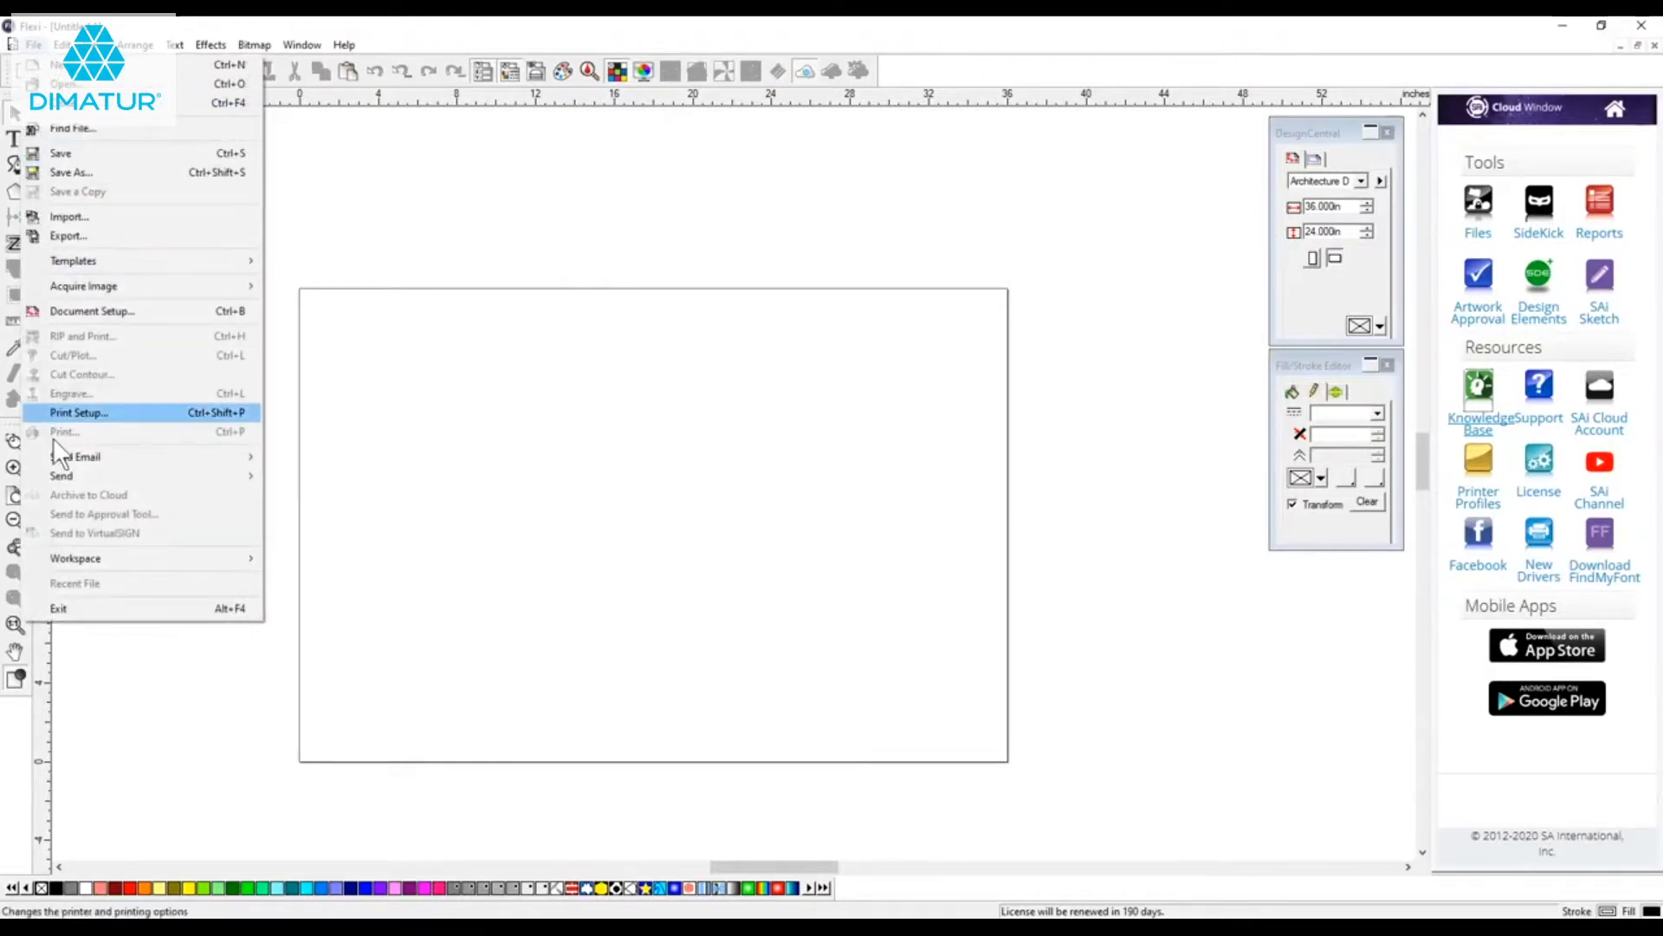
mouse_move(85, 560)
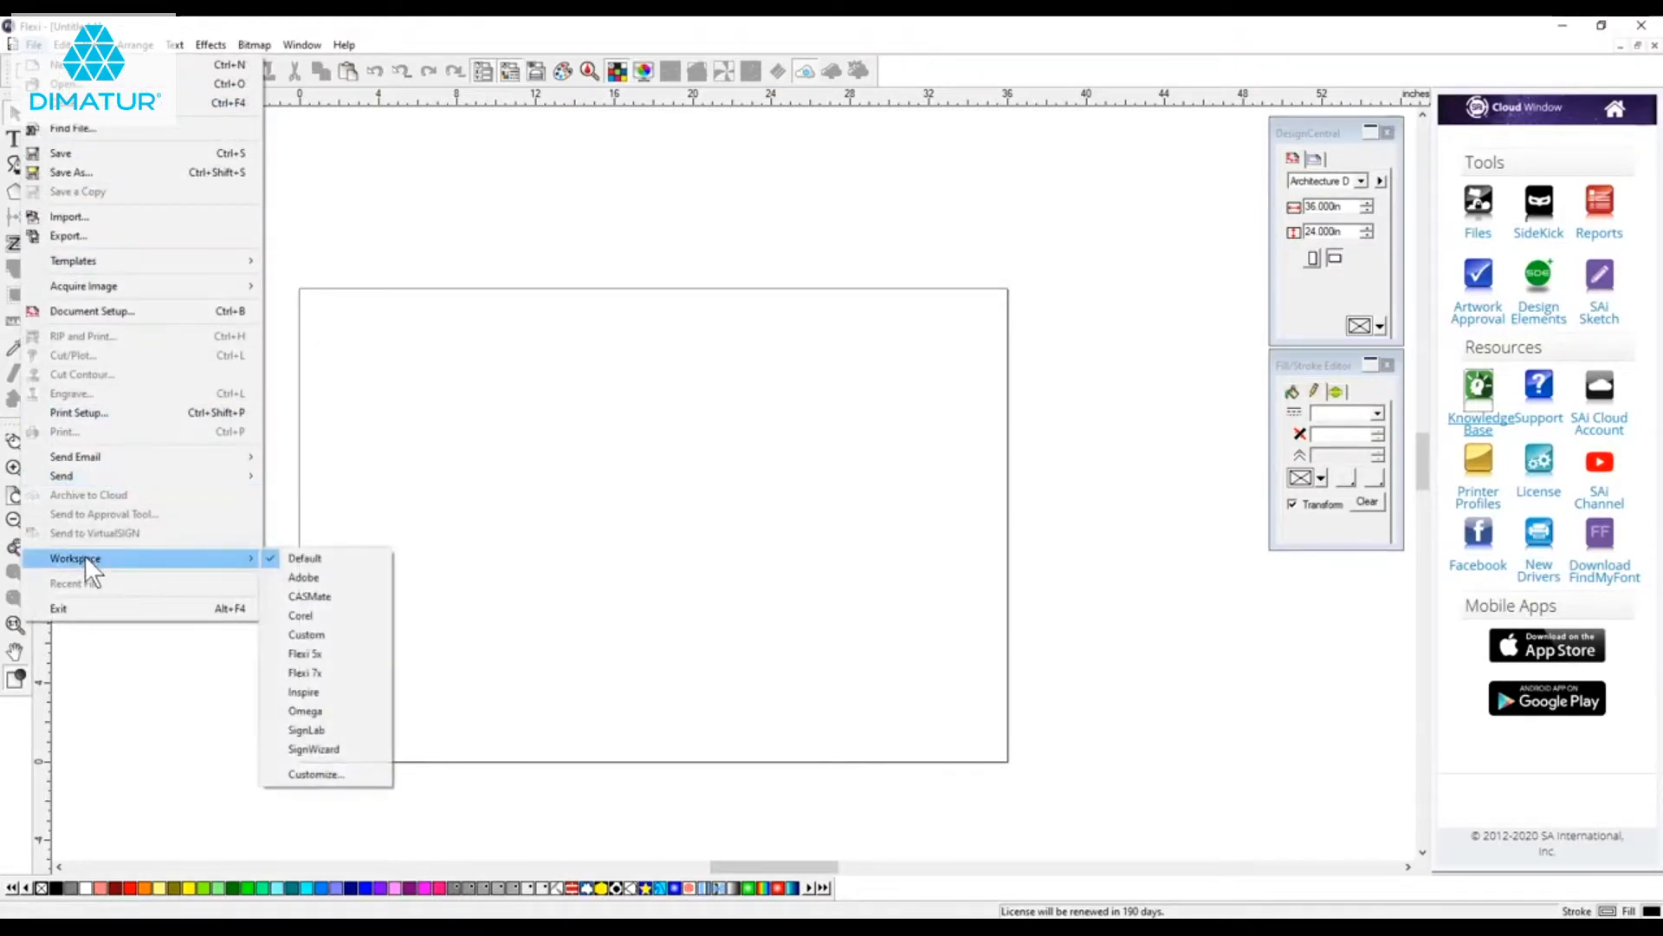
left_click(310, 576)
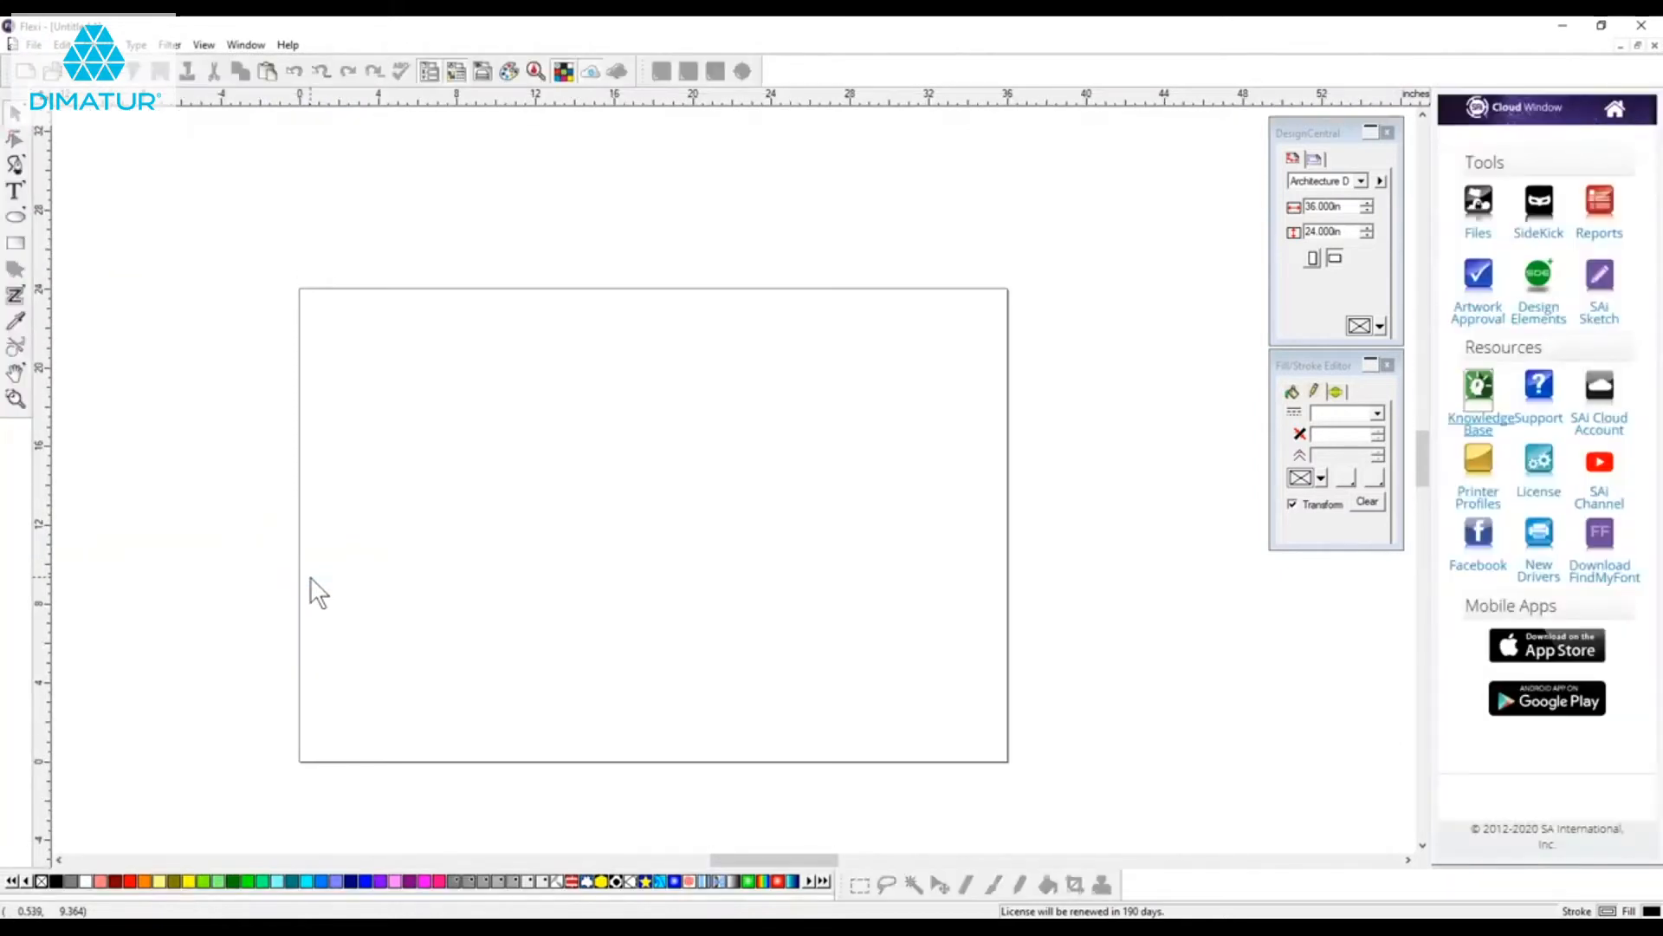
Switch the workspace to the Corel layout and look through its rearranged menus.
left_click(33, 44)
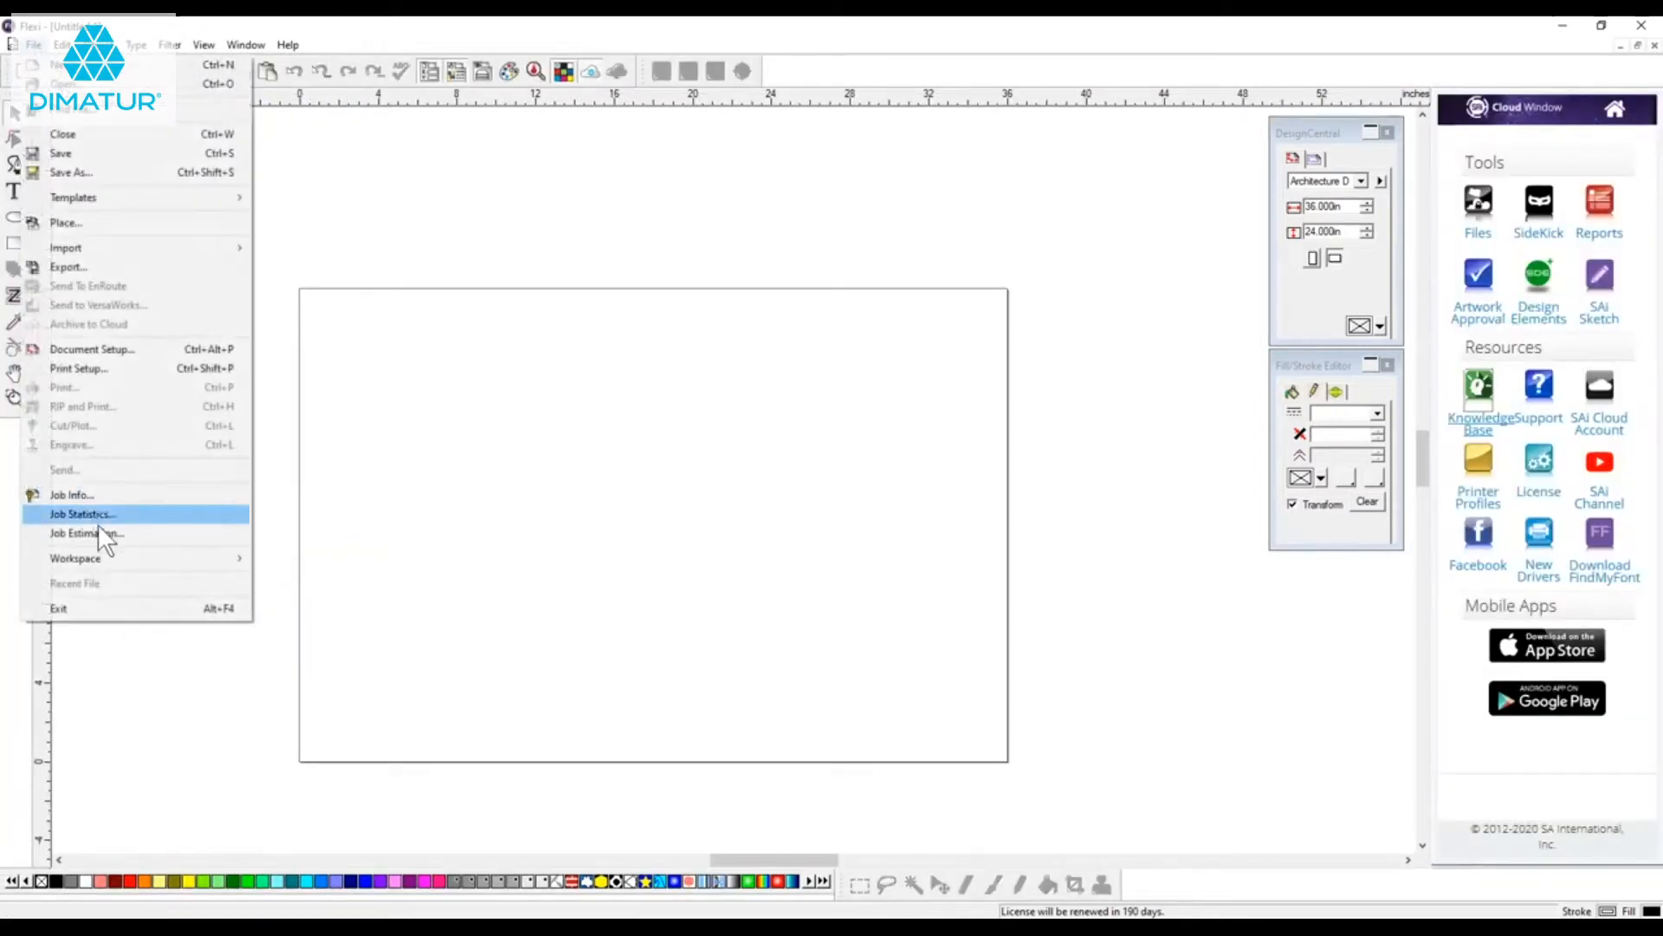
mouse_move(107, 554)
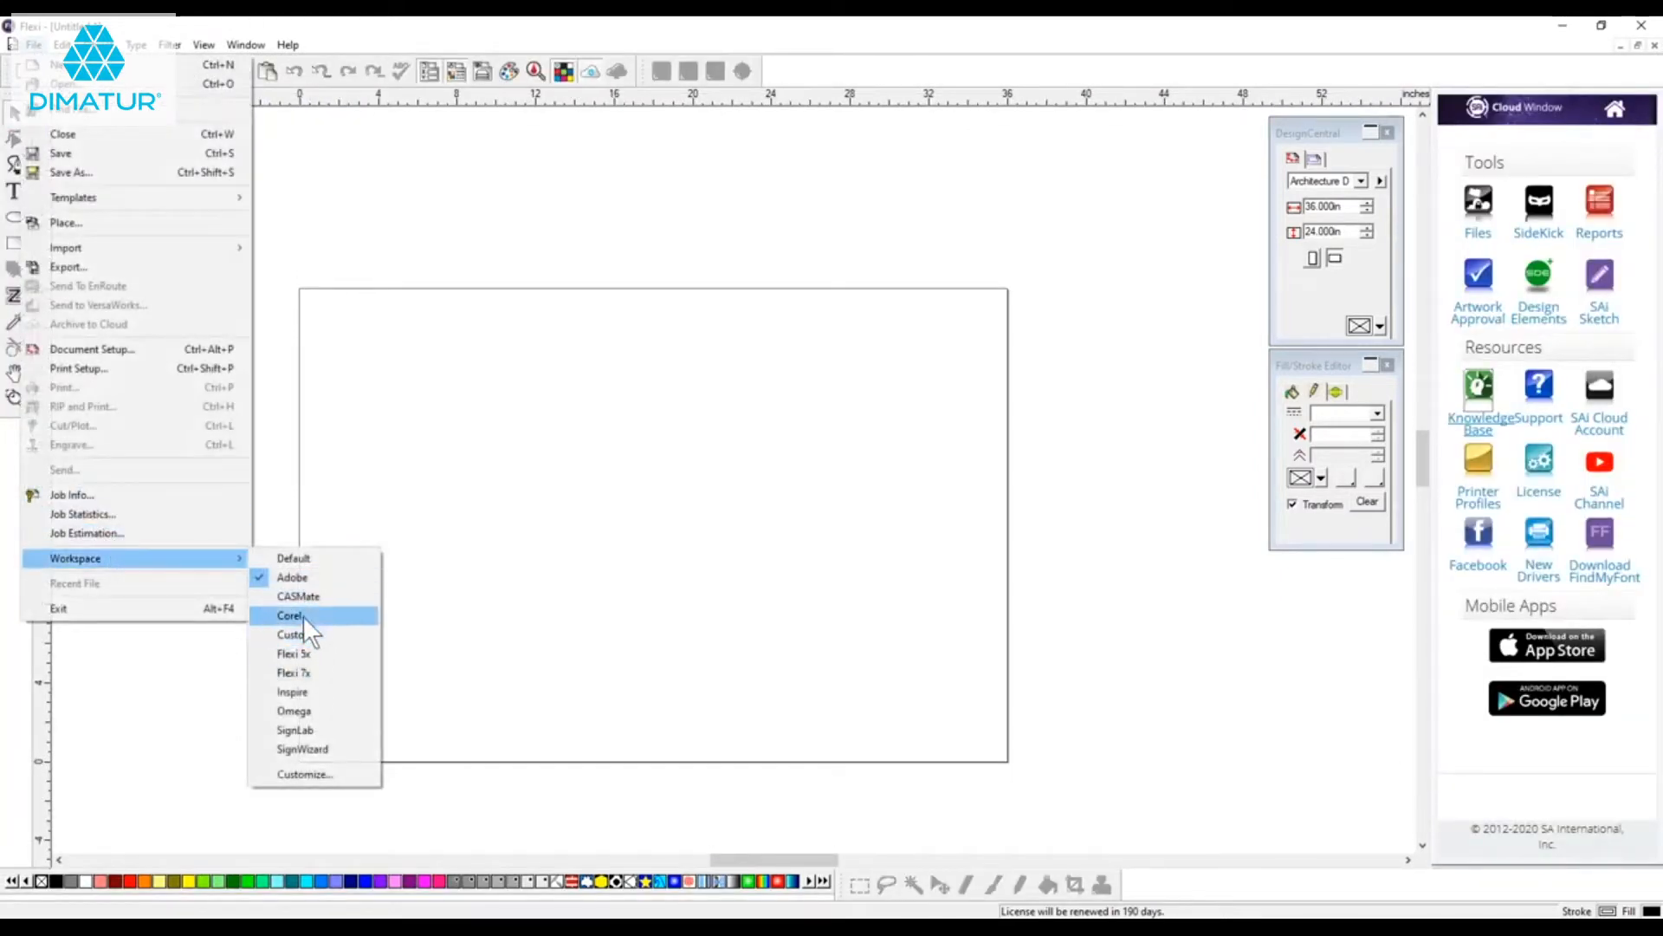
left_click(304, 615)
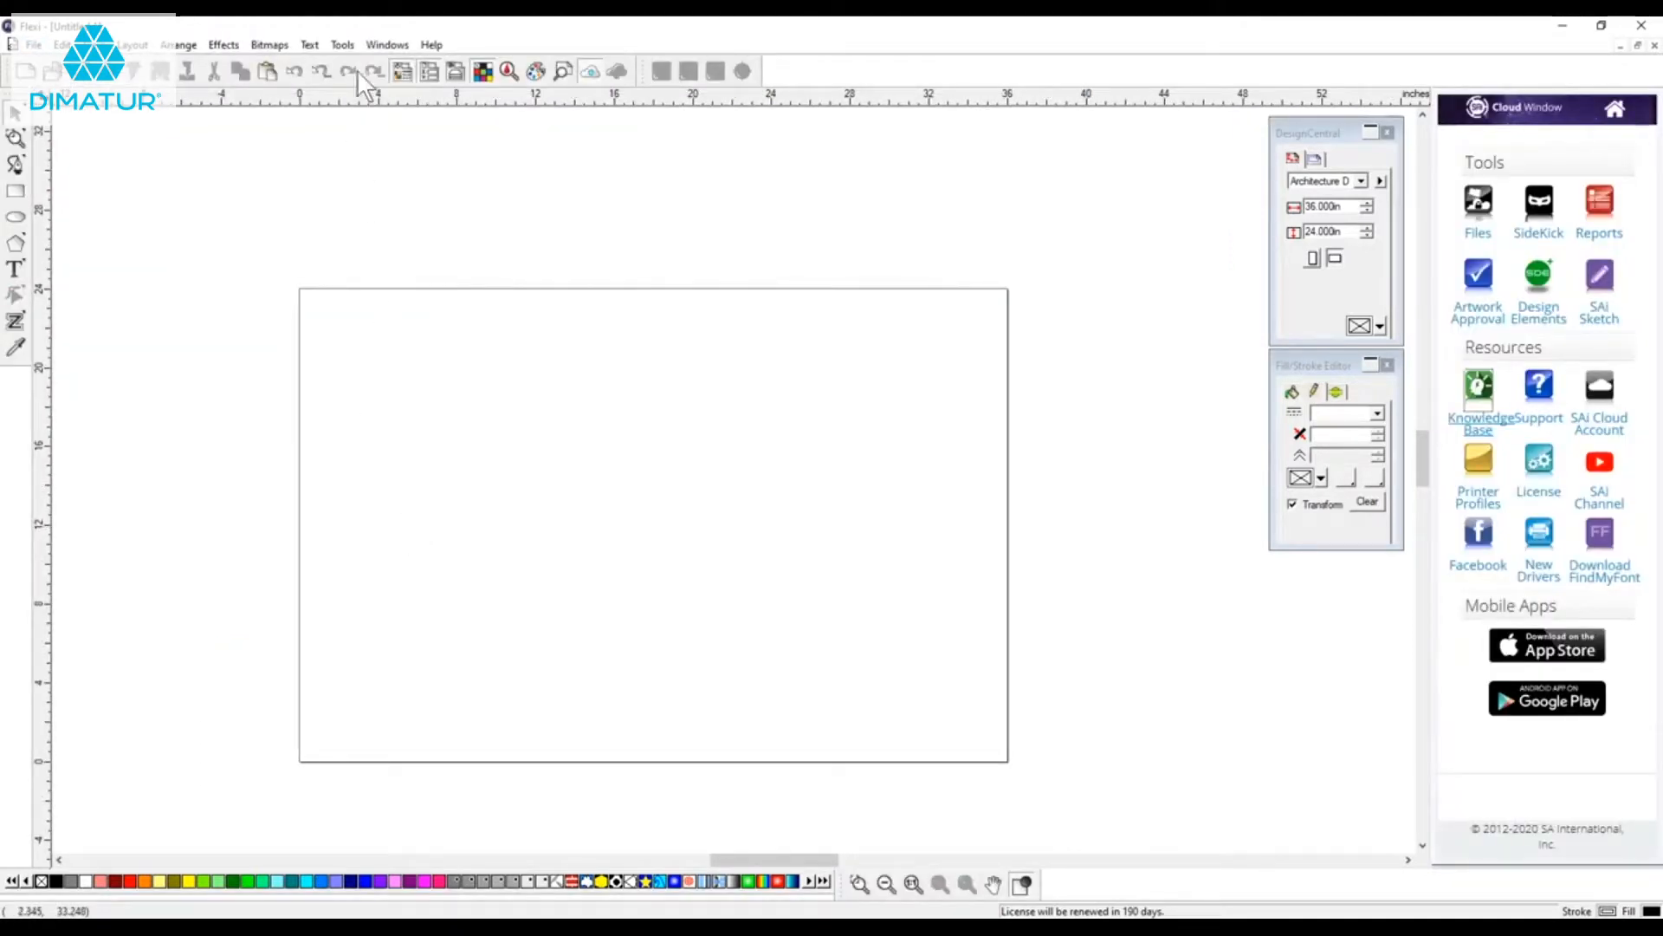
left_click(351, 43)
mouse_move(310, 48)
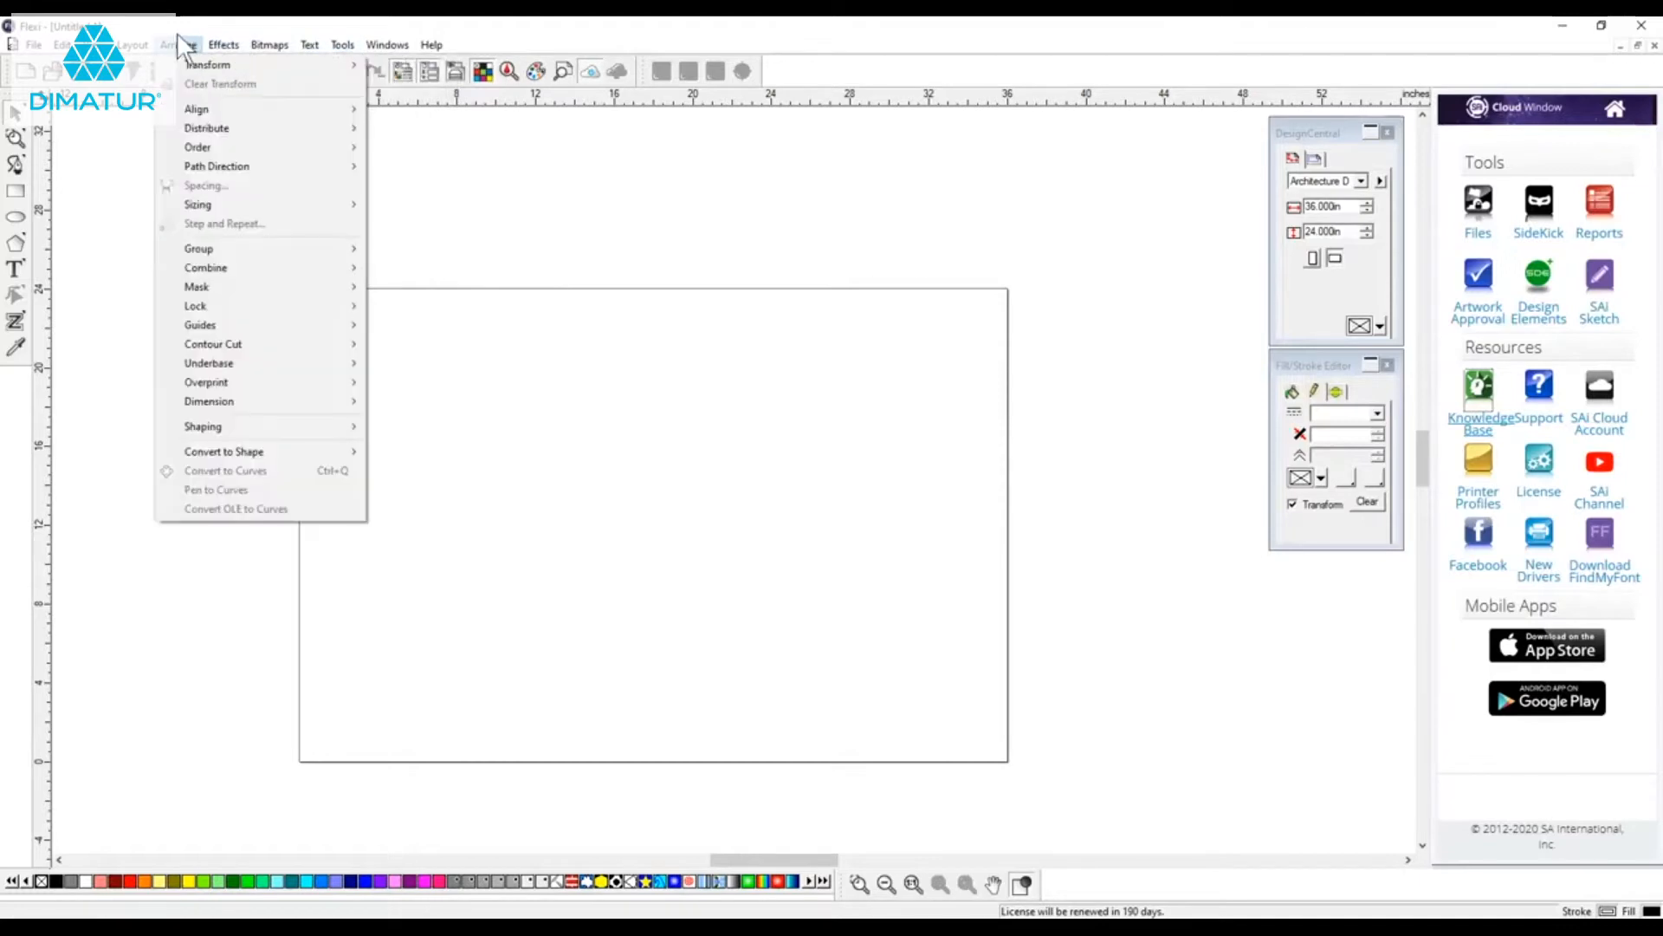
mouse_move(60, 44)
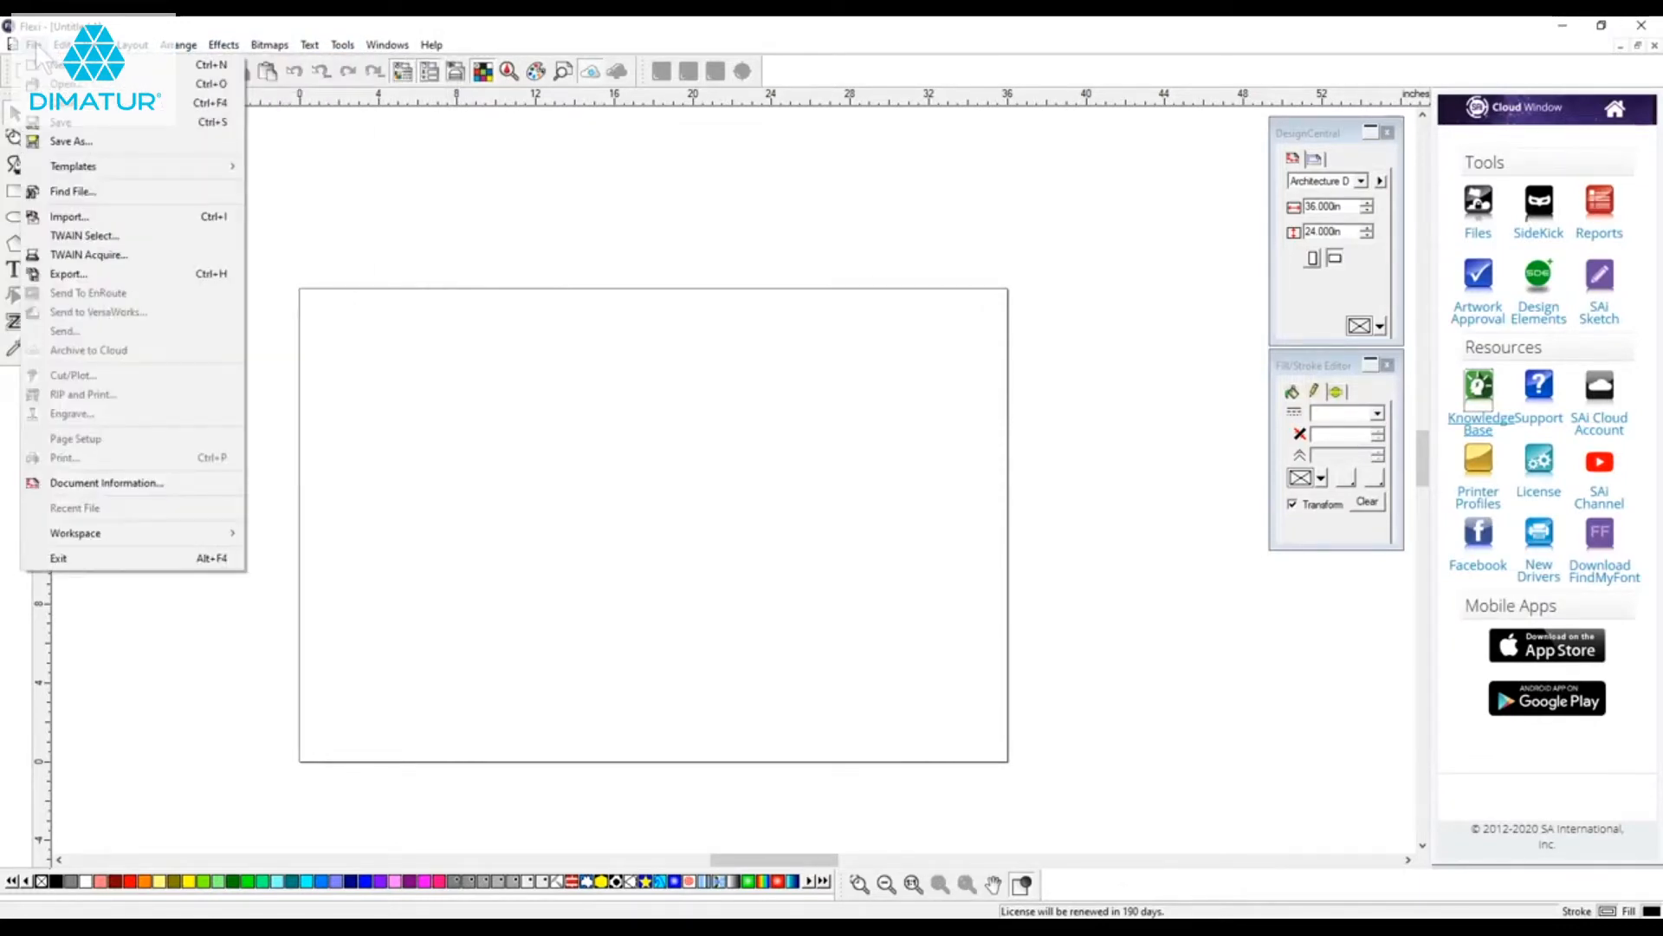
Switch the workspace back to the Default layout.
left_click(36, 47)
left_click(37, 47)
mouse_move(100, 530)
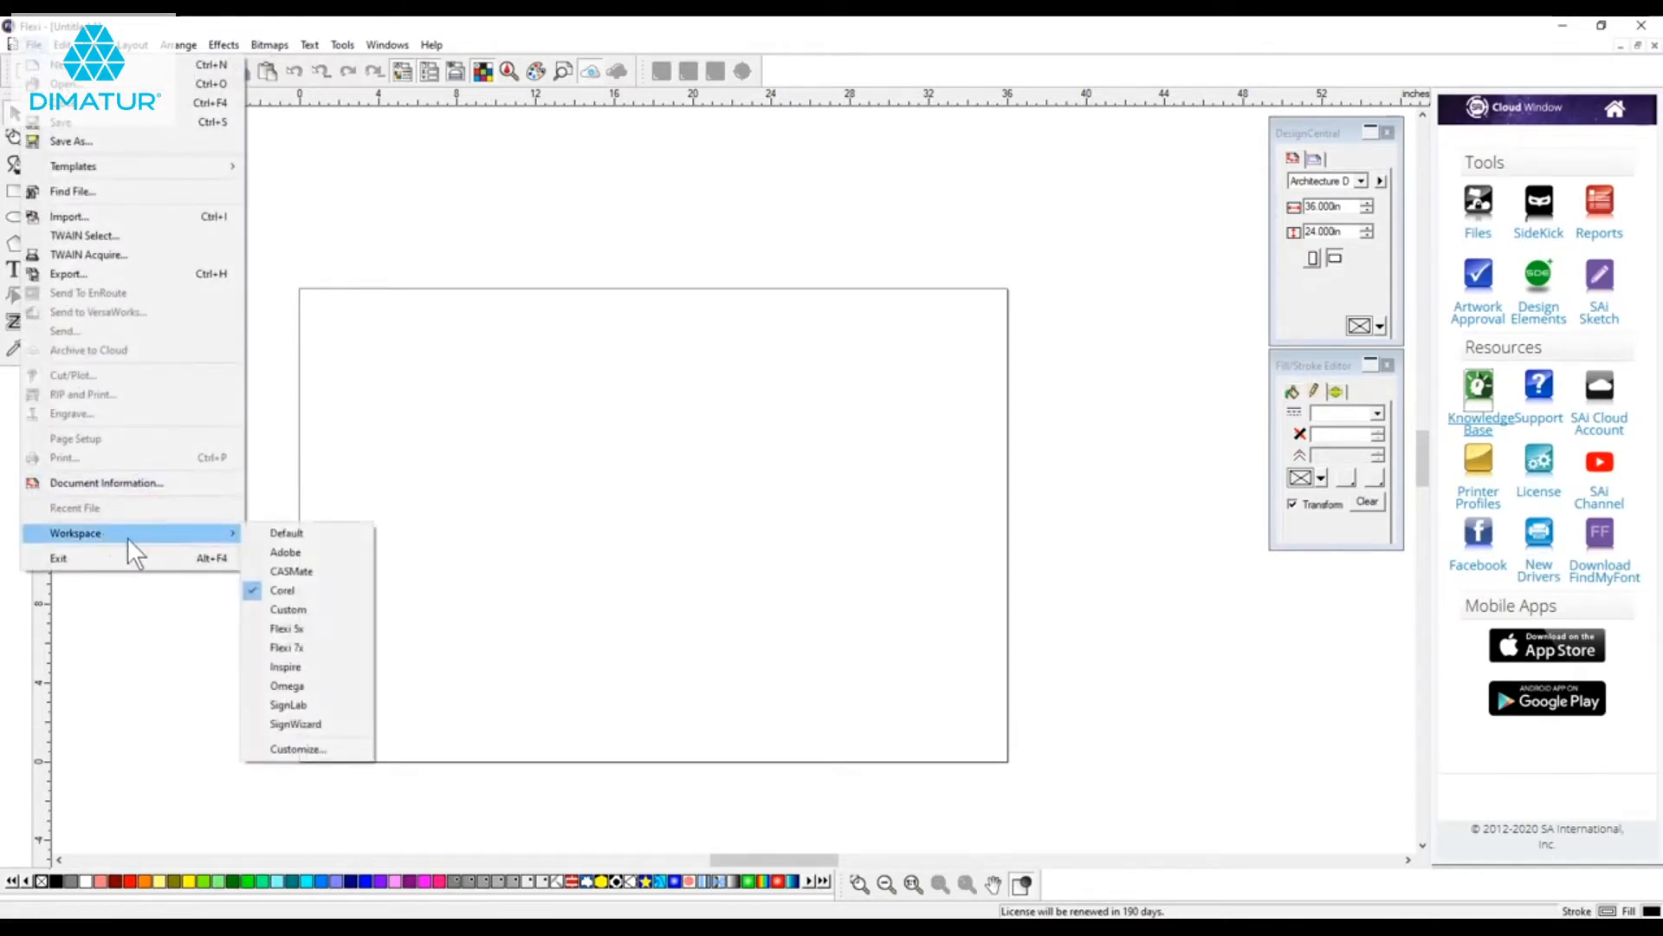
left_click(300, 533)
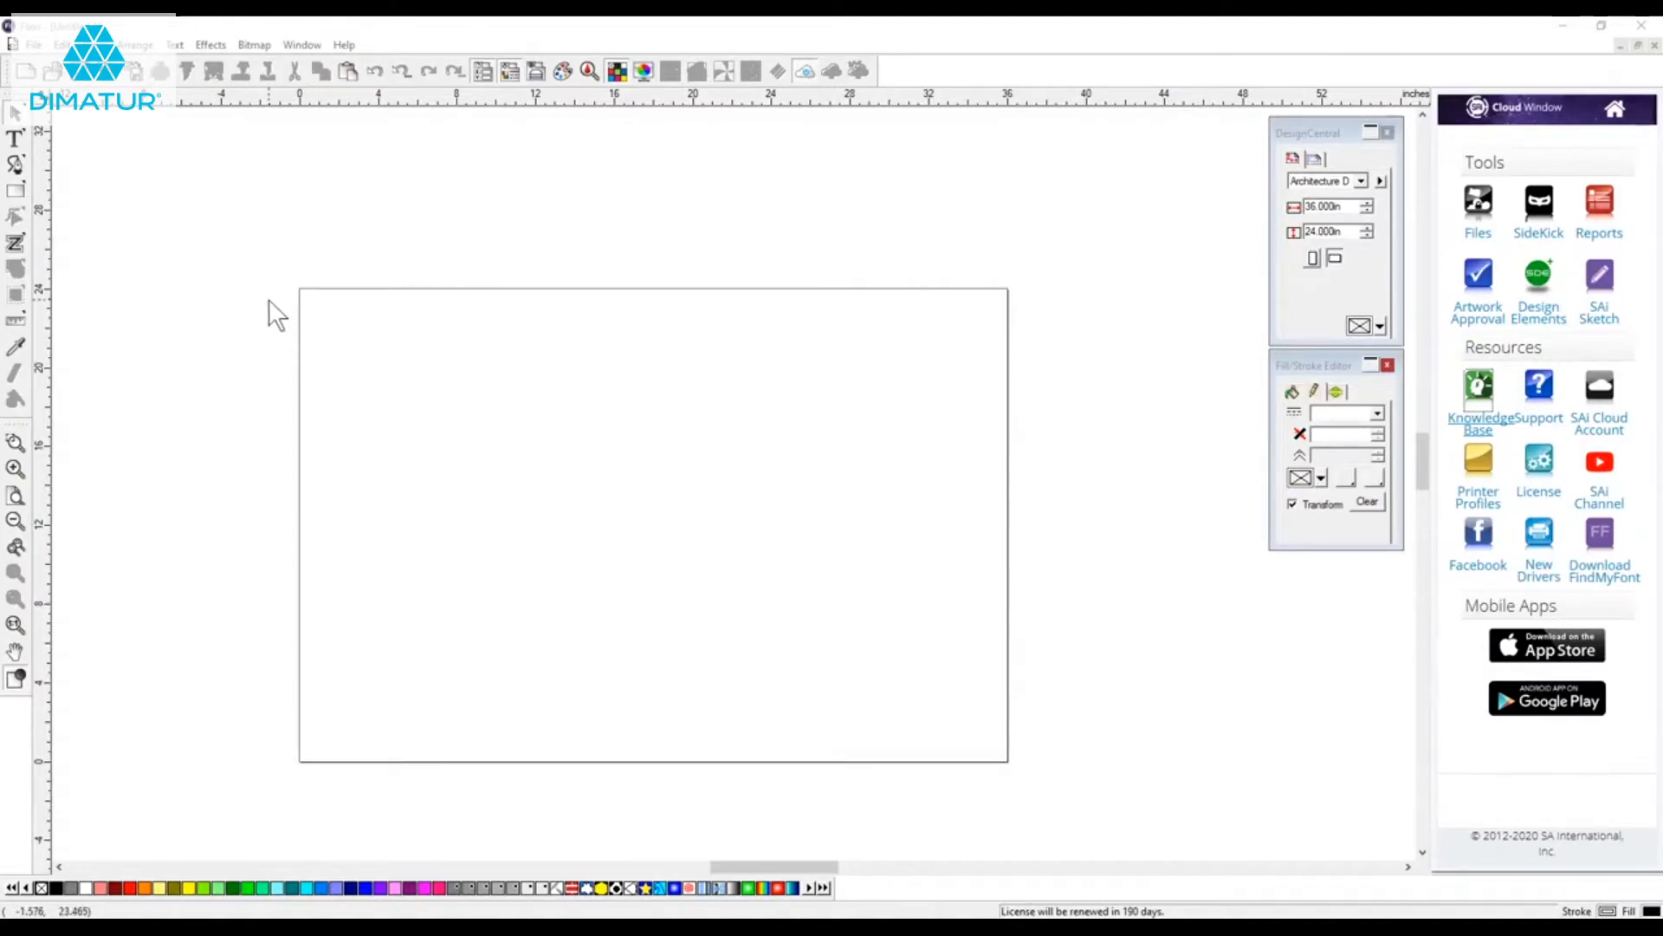
Draw a rectangle about 11.19 in wide and 6.88 in high on the page and return to the Select tool.
left_click(19, 193)
left_click_drag(383, 361, 389, 363)
left_click_drag(443, 410, 663, 546)
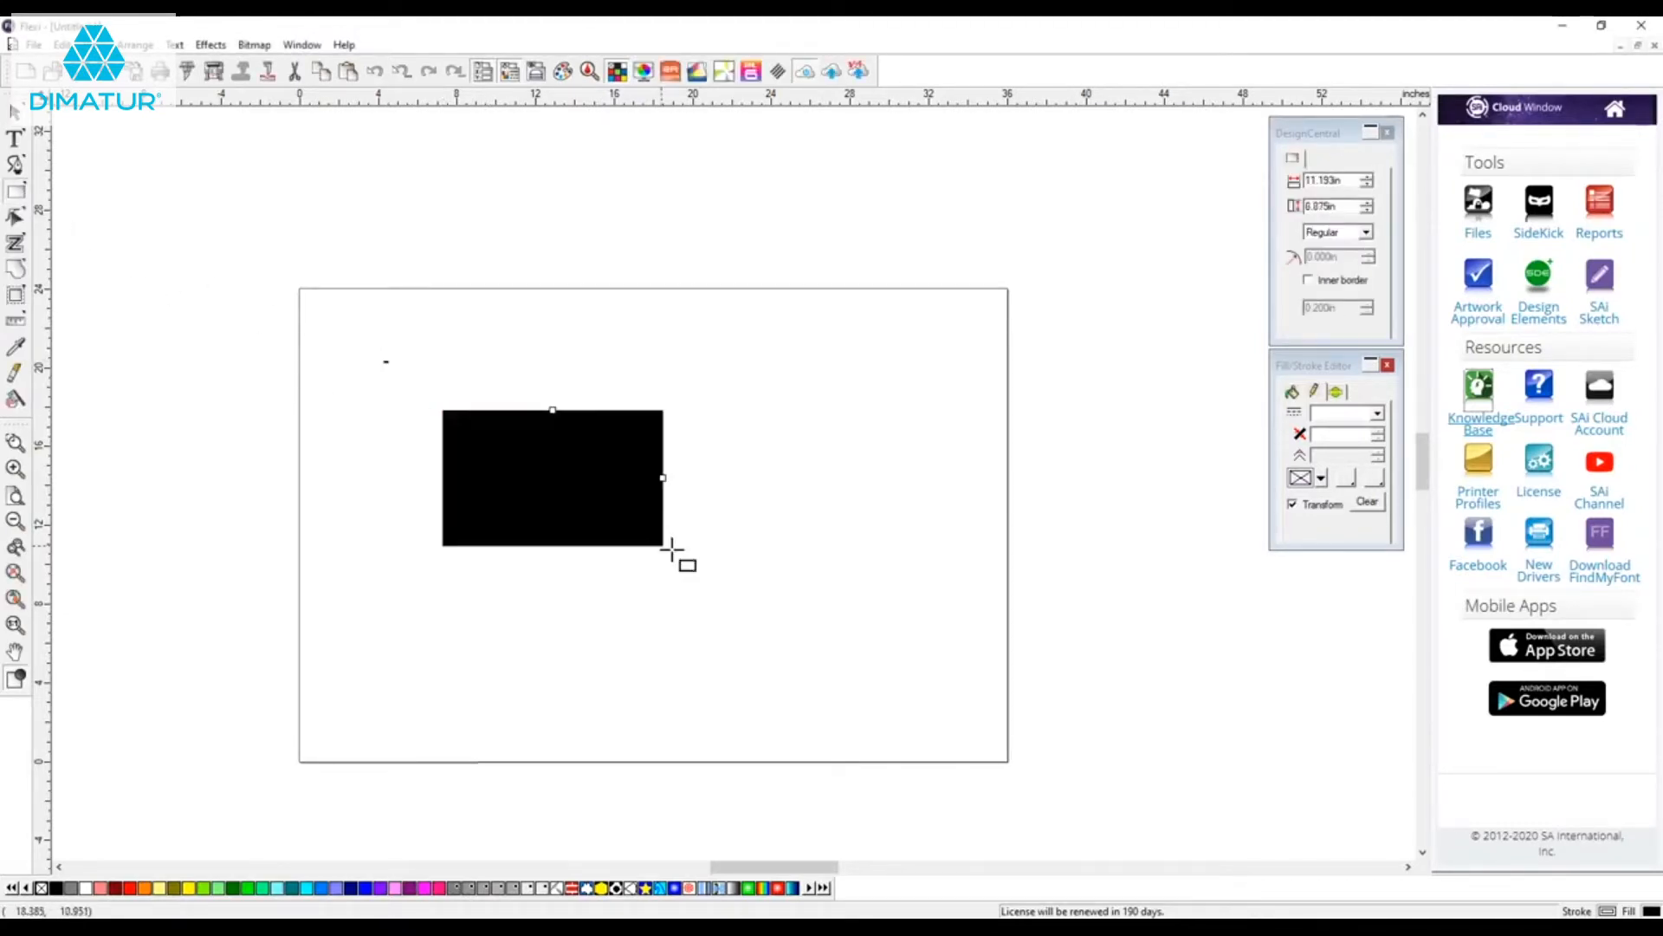
right_click(731, 565)
left_click(766, 570)
Examine the file types available for saving the drawing, with square.fs as the file name, and cancel the save.
left_click(35, 45)
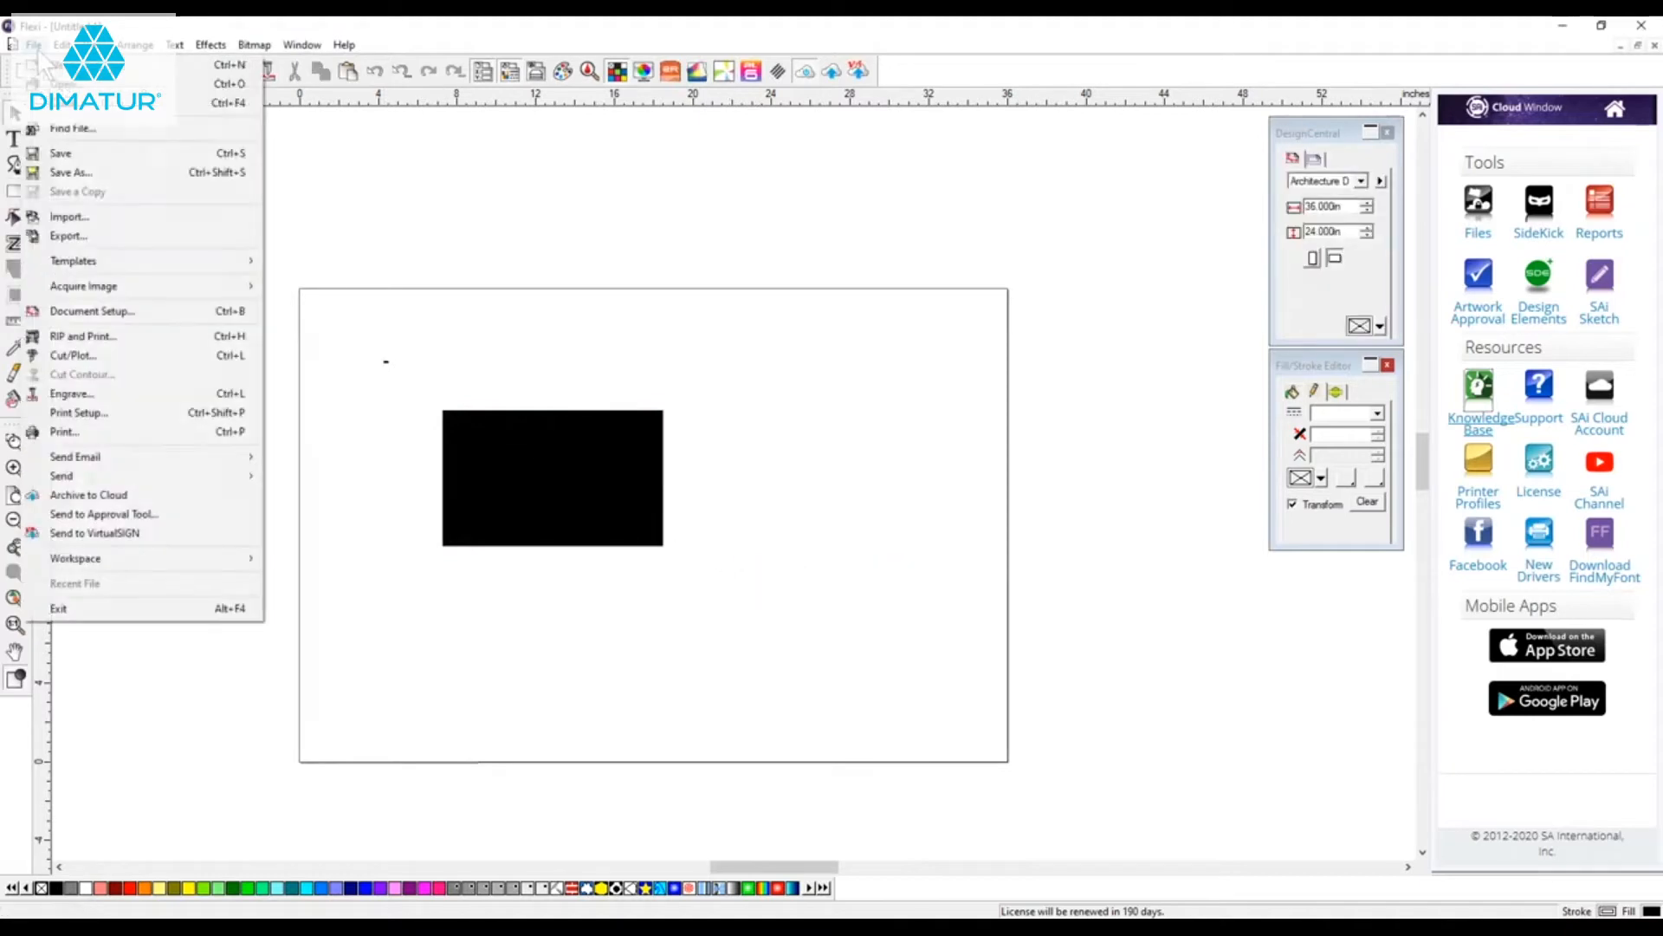
left_click(86, 154)
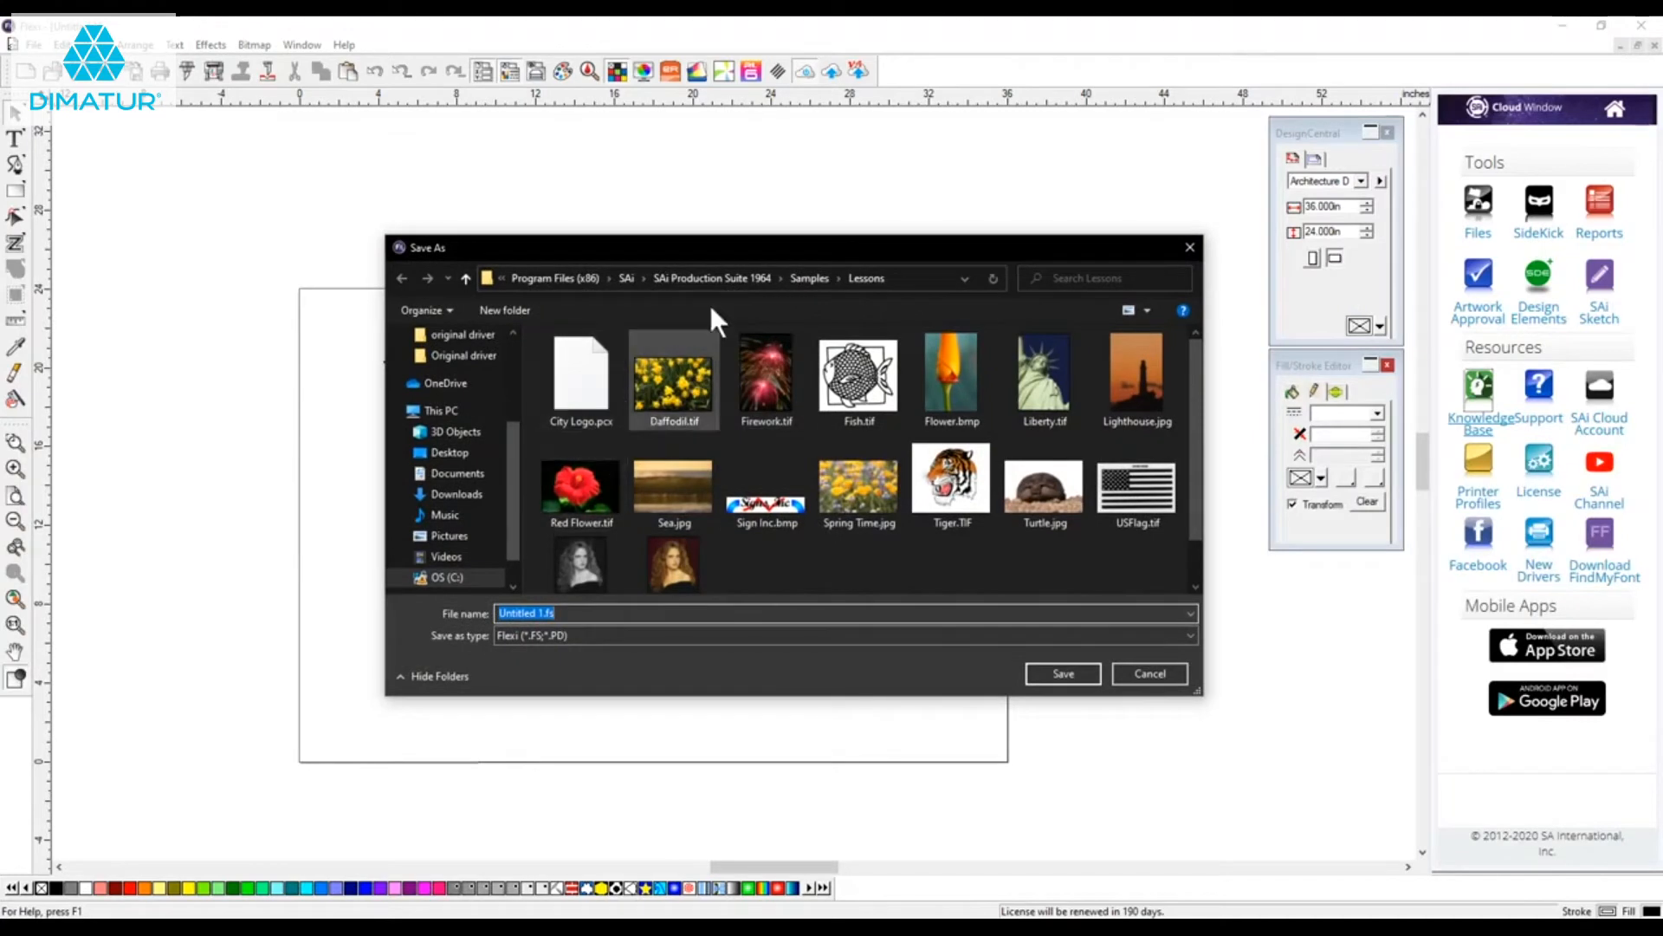
left_click(542, 613)
left_click_drag(542, 613, 476, 613)
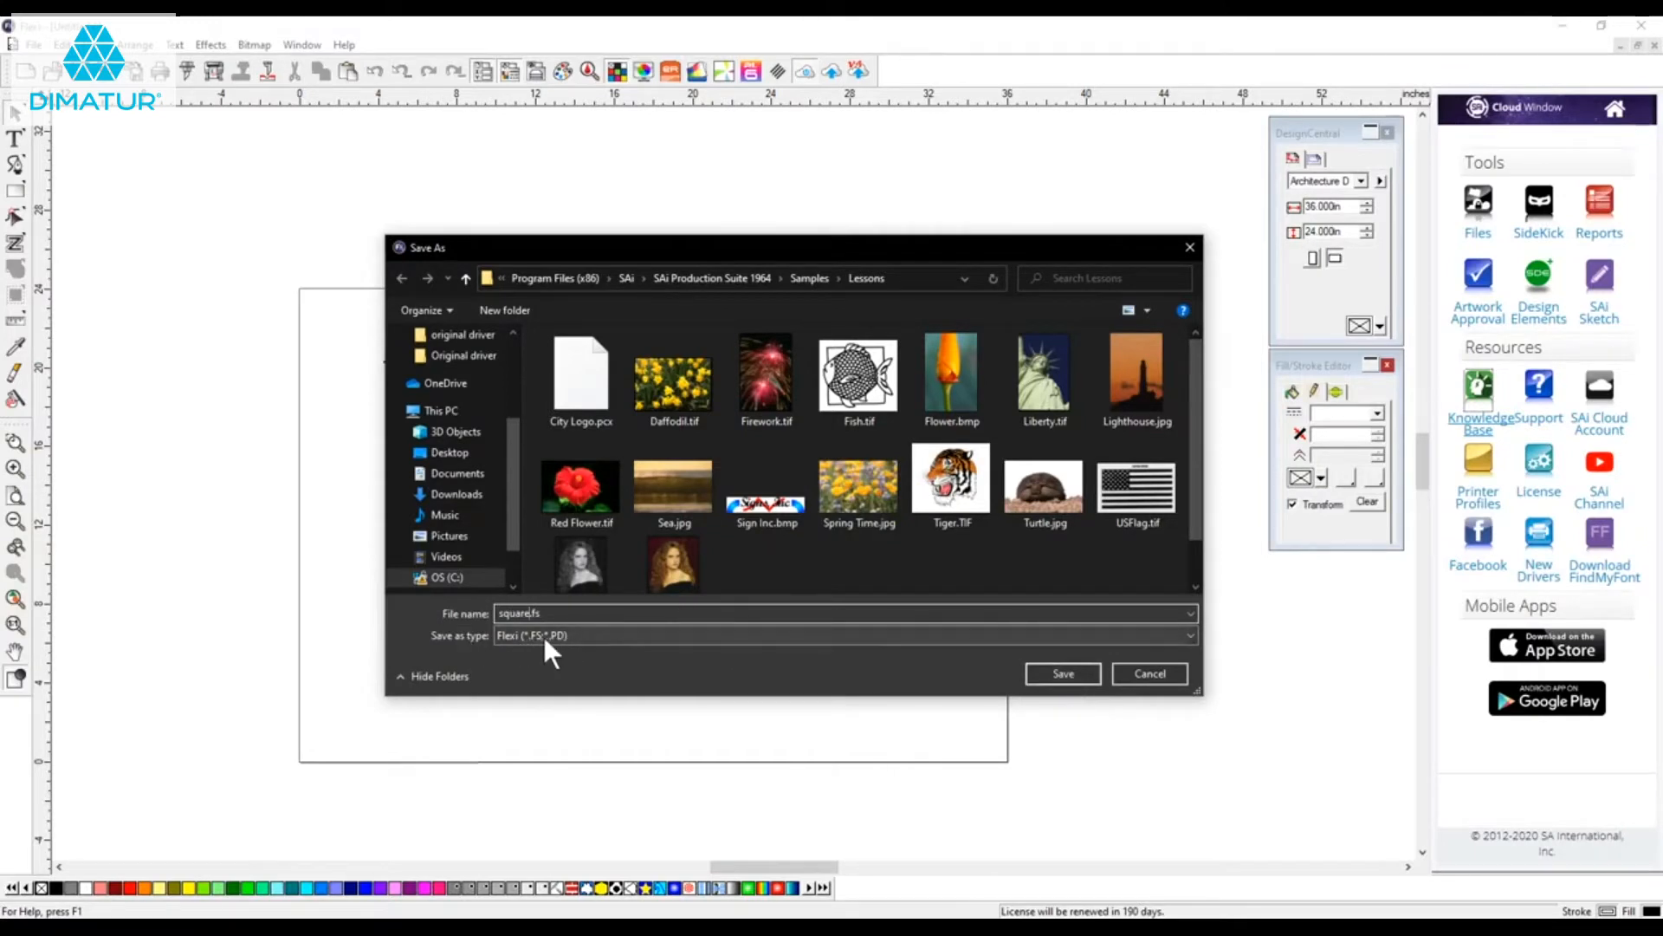
left_click(1175, 638)
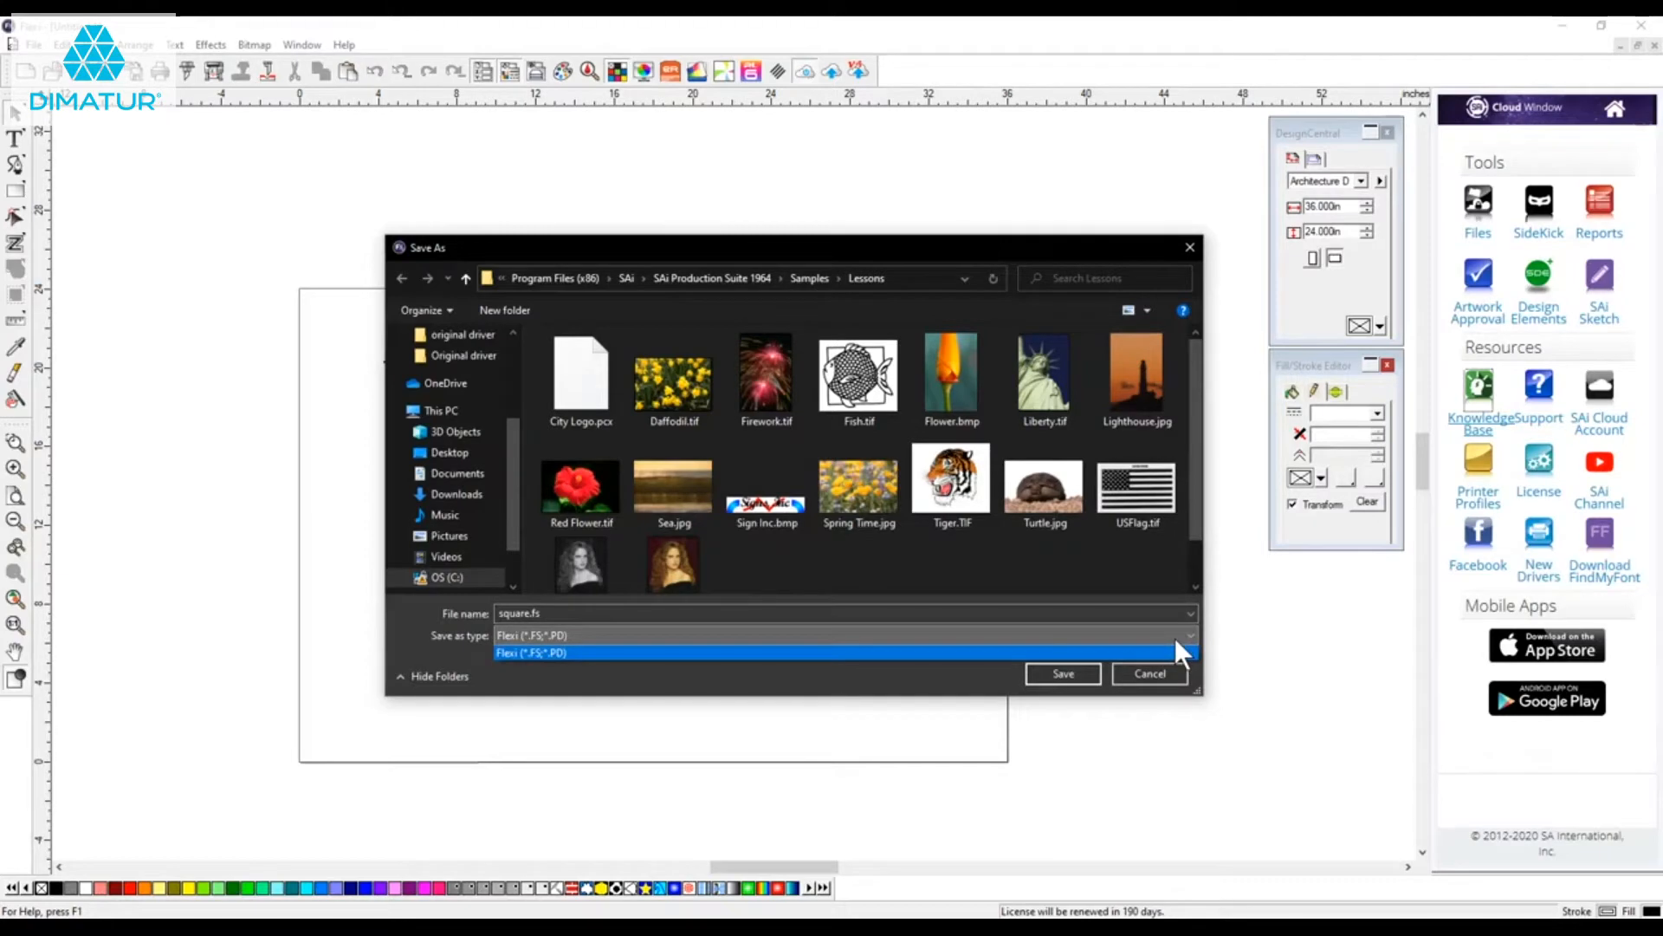
left_click(1175, 638)
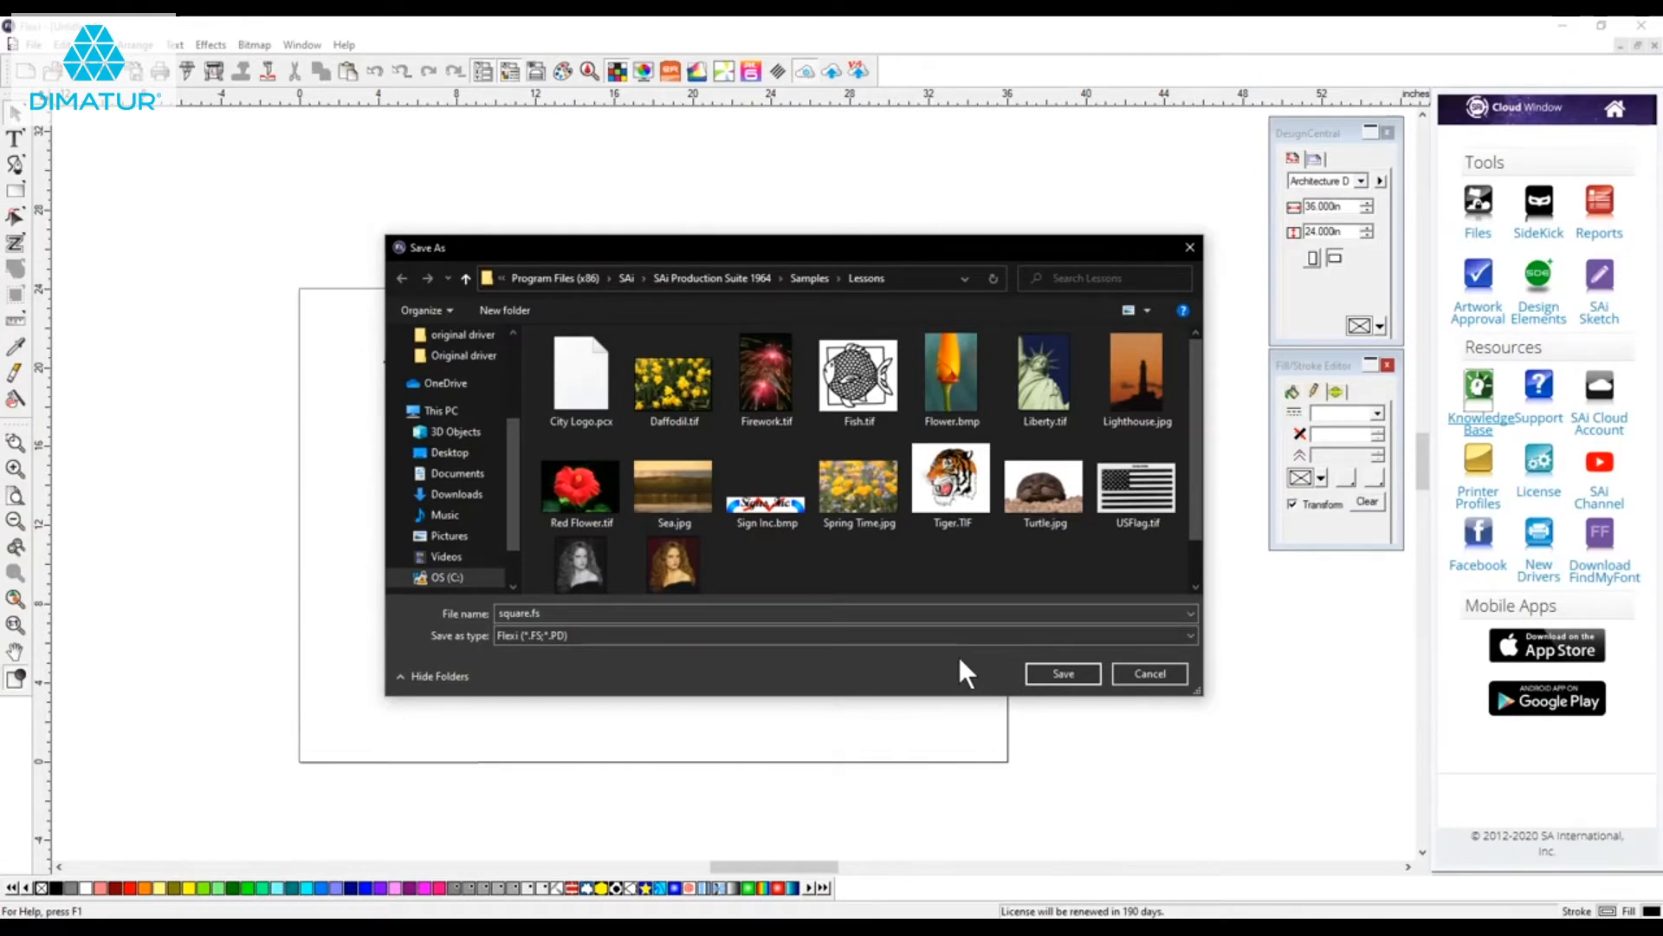
left_click(1140, 674)
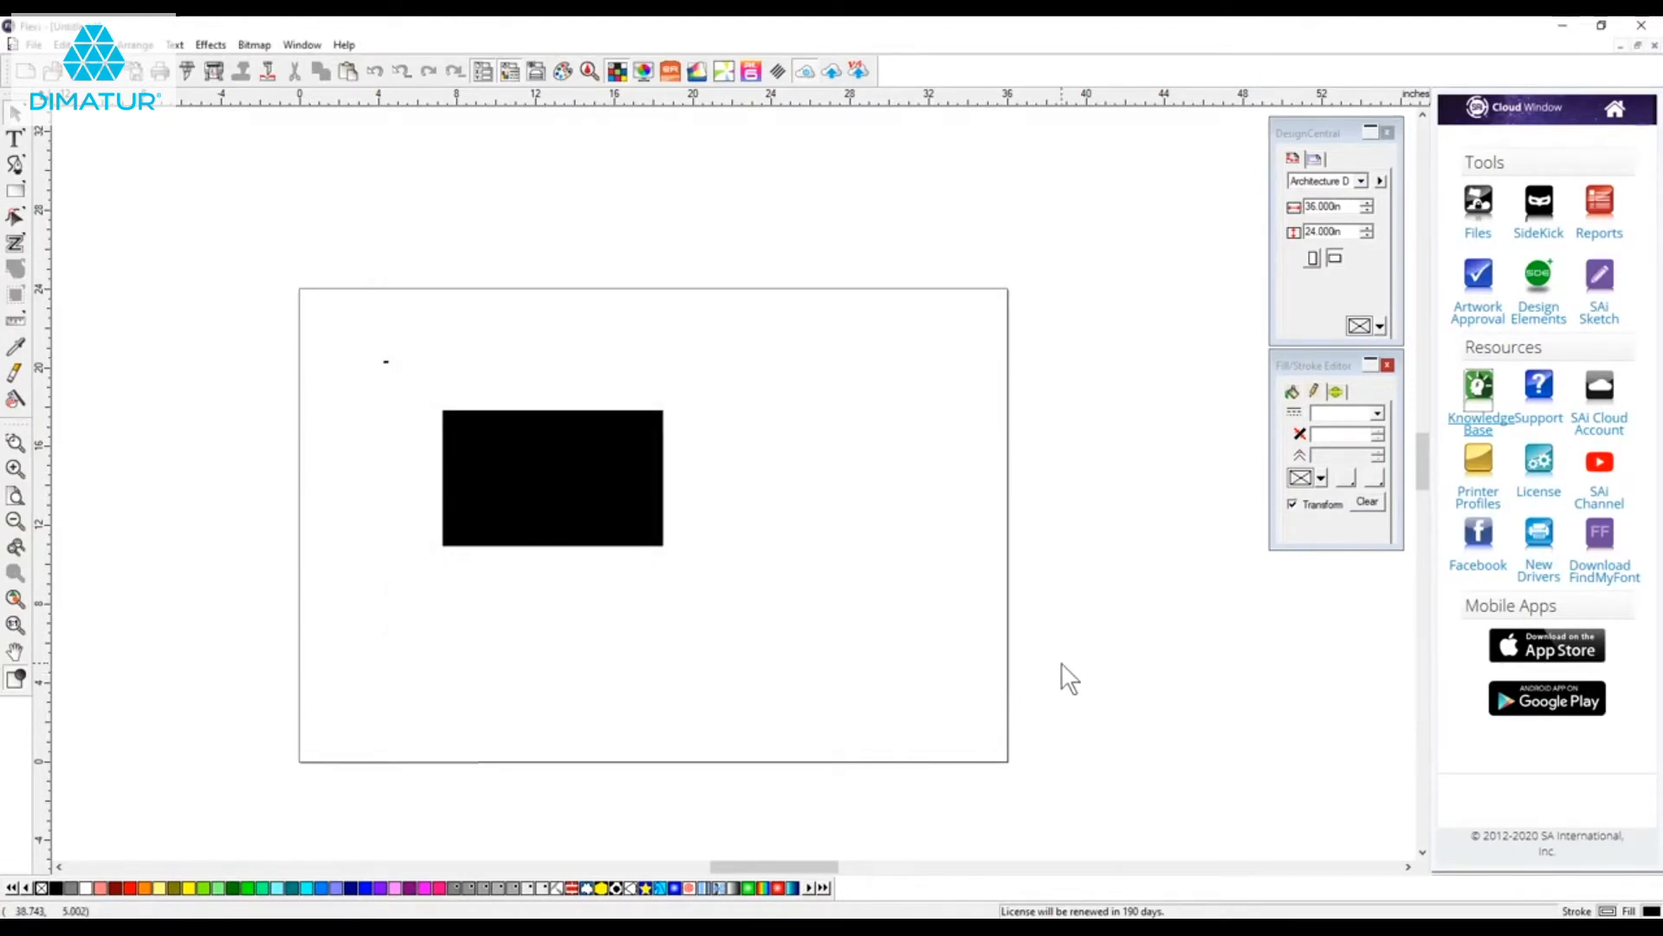
Delete the tiny stray rectangle above the large black rectangle.
left_click_drag(345, 332, 407, 394)
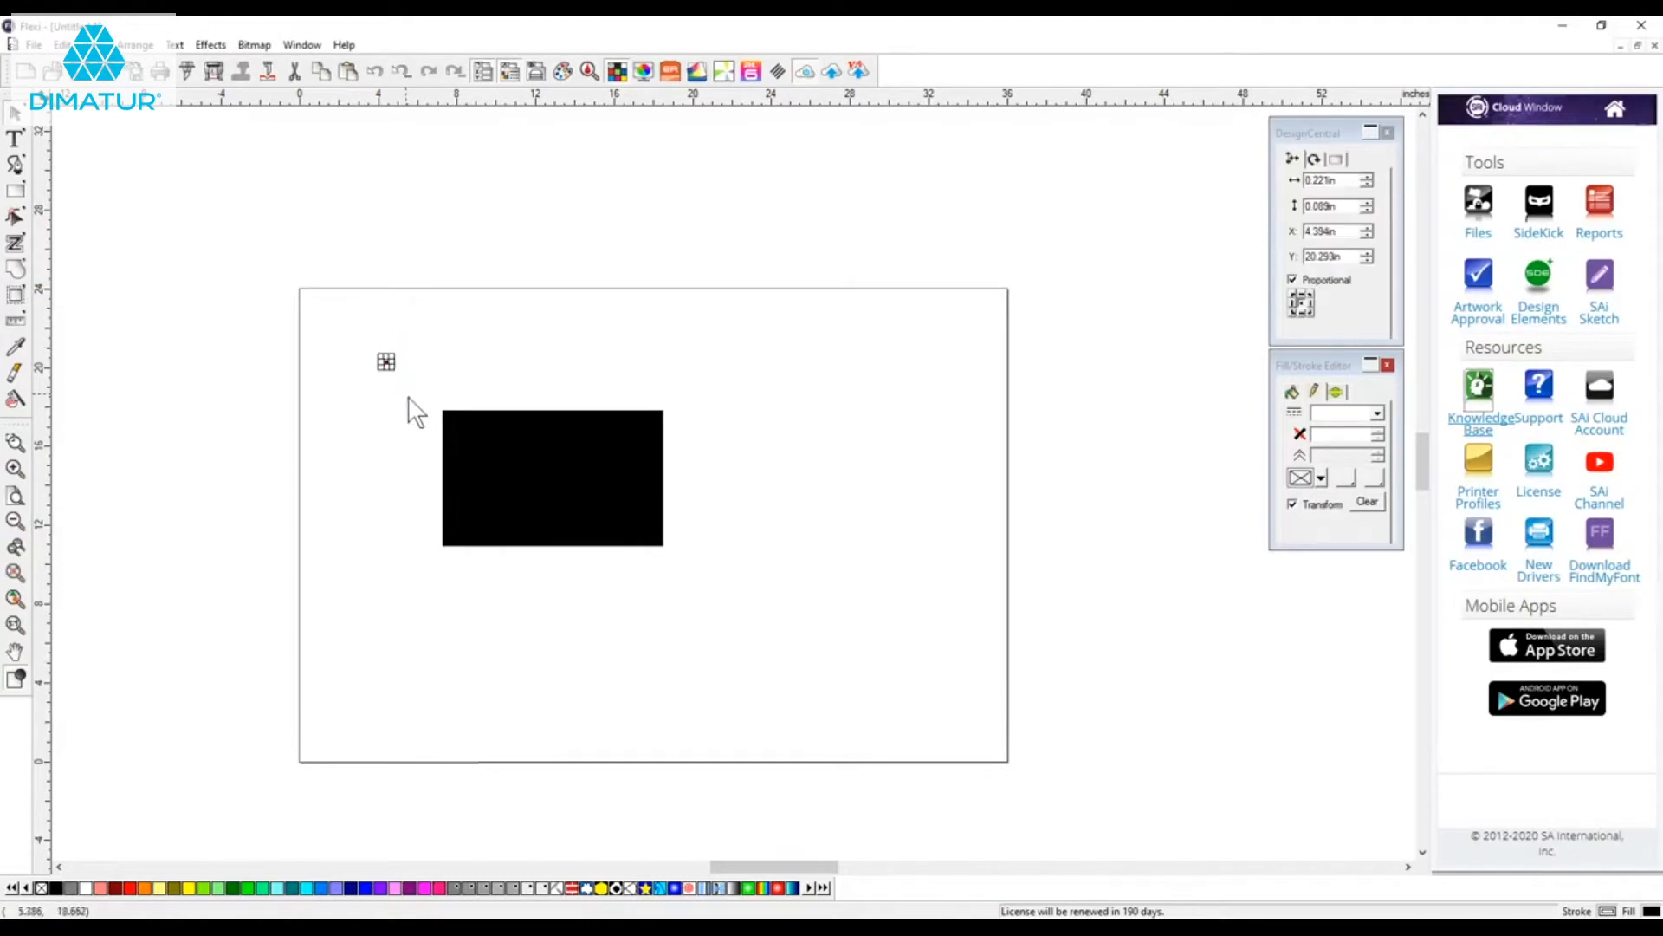
key("Delete")
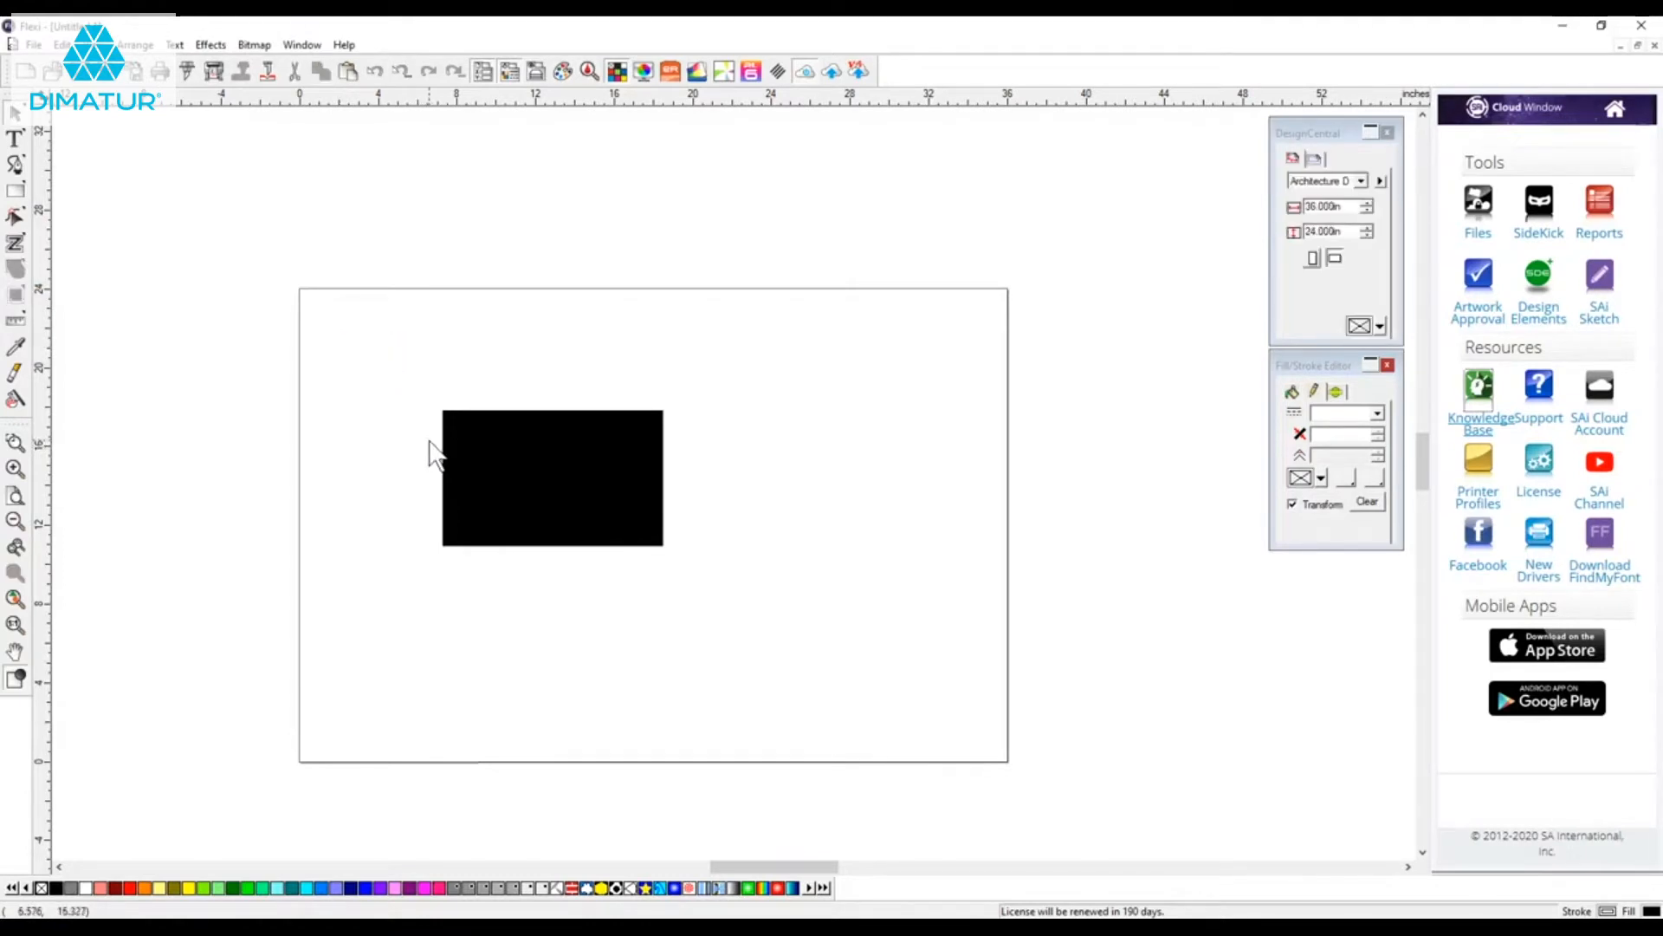
Examine the file formats available for exporting the drawing and cancel the export.
left_click(33, 44)
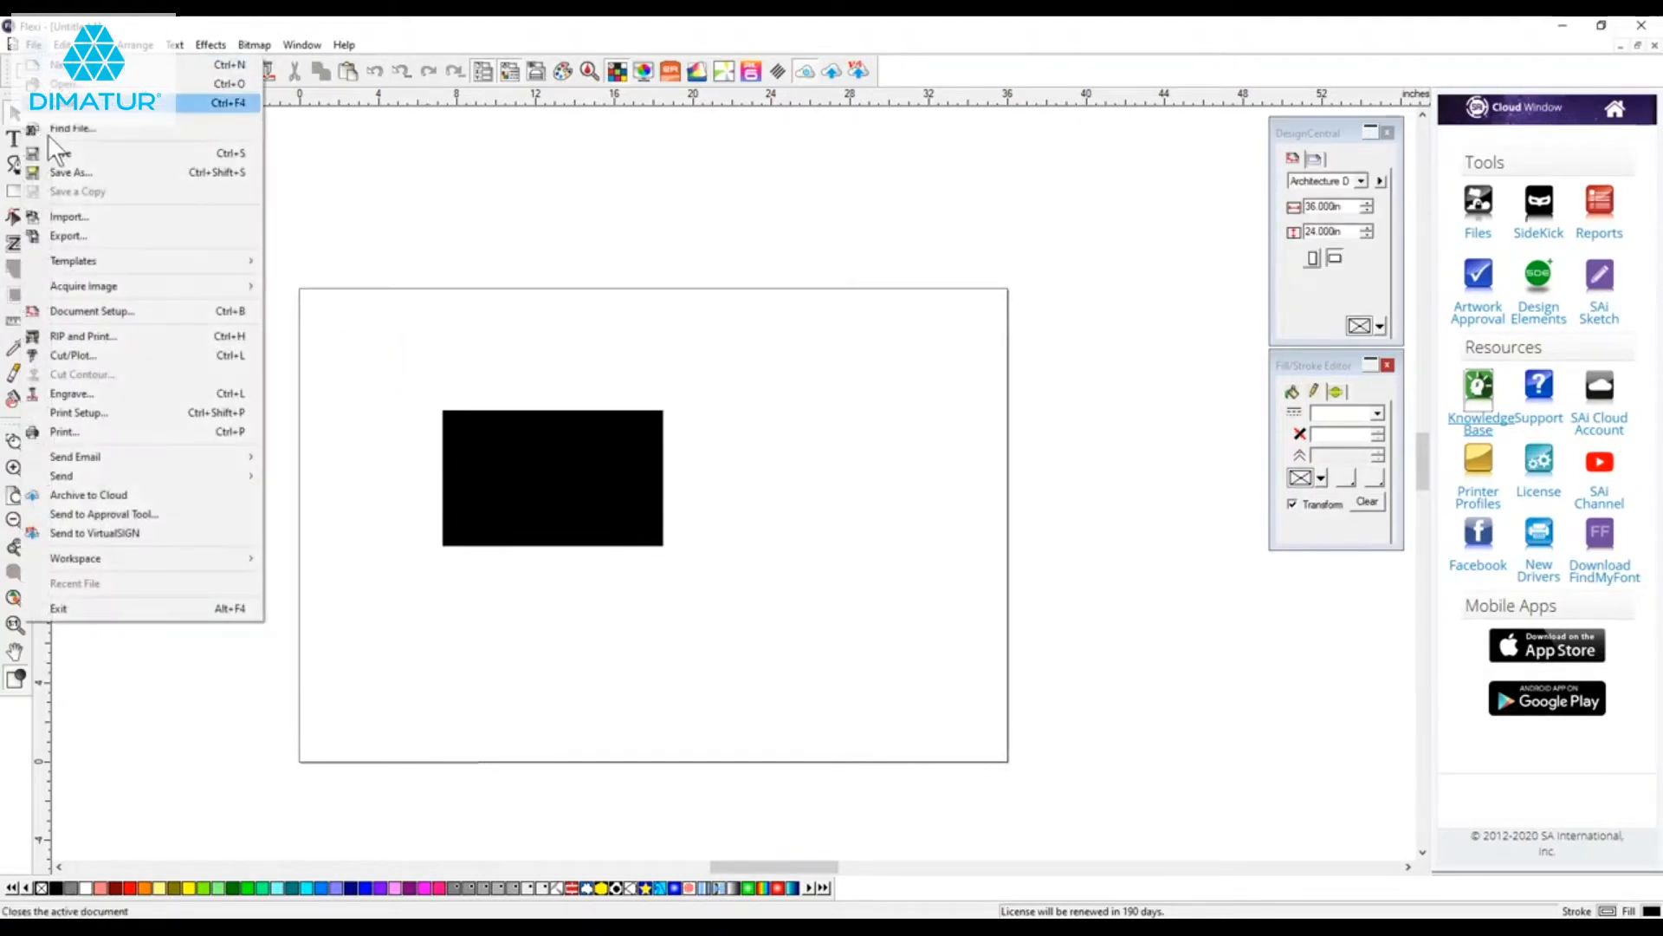
left_click(60, 231)
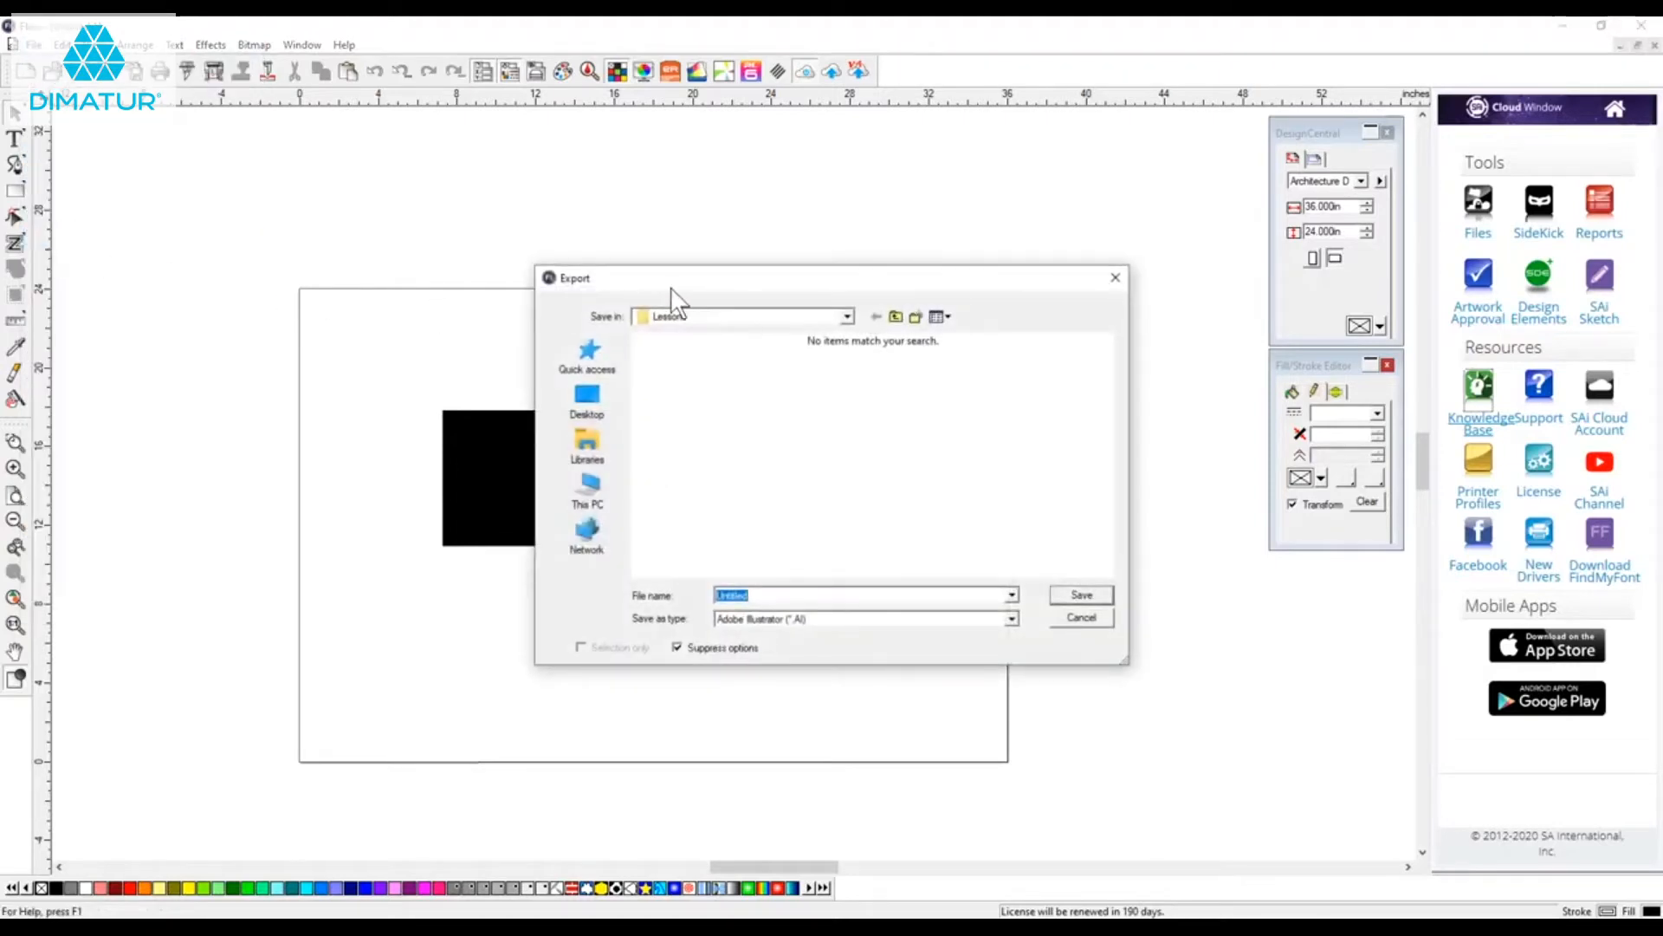
left_click_drag(672, 289, 559, 237)
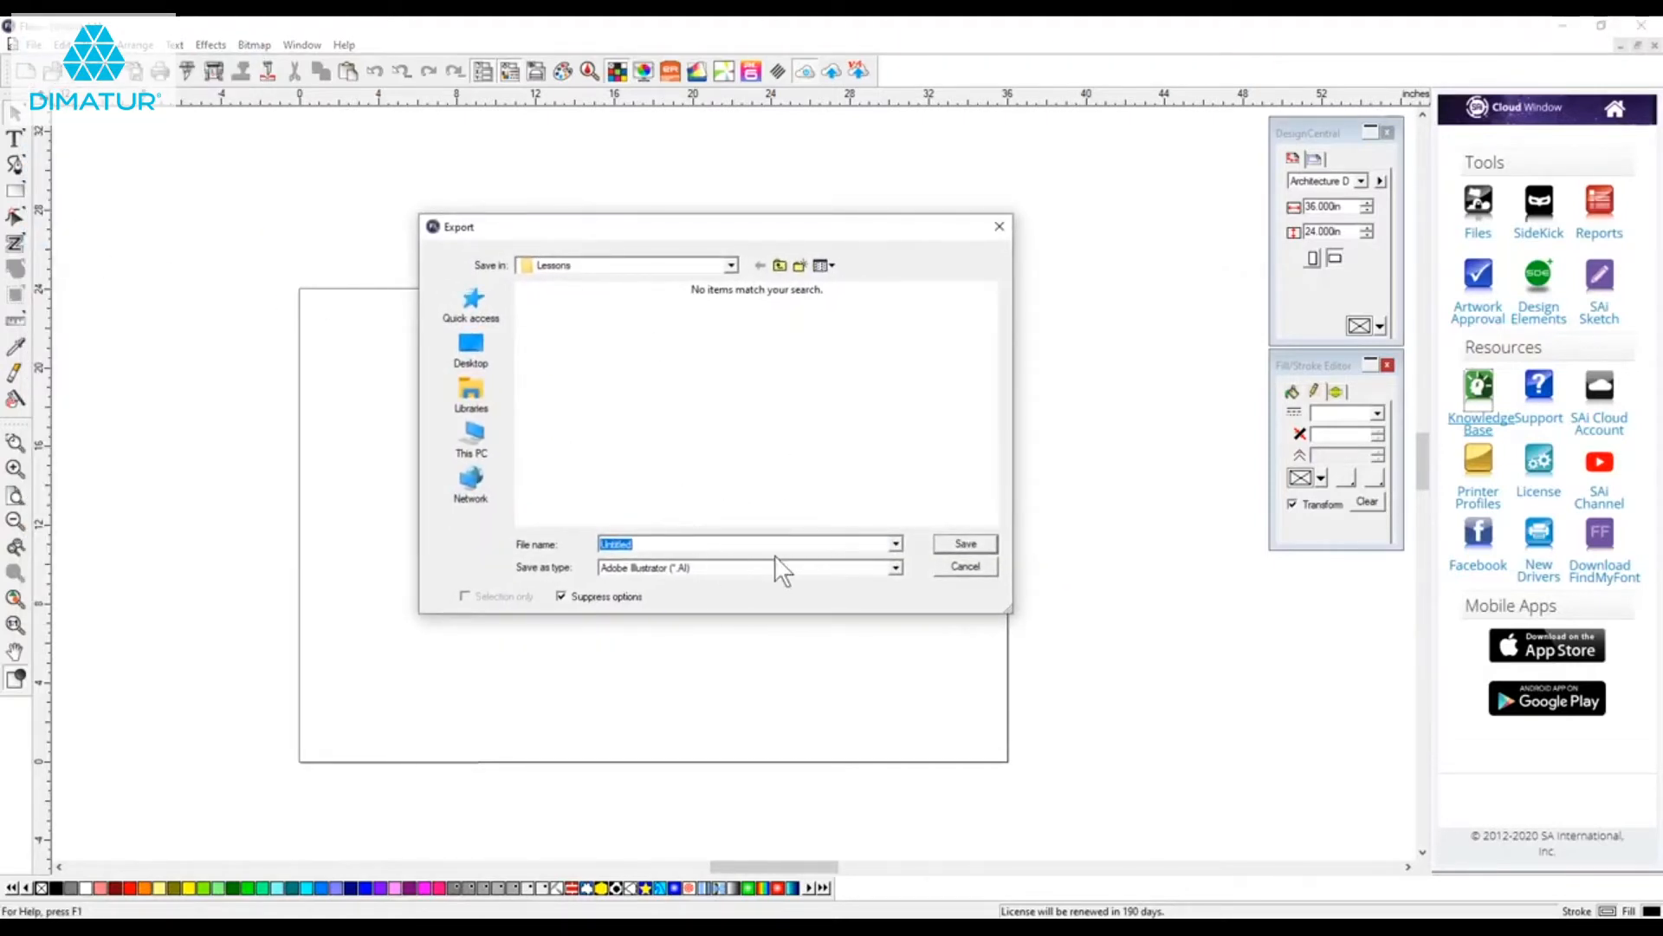
left_click(896, 567)
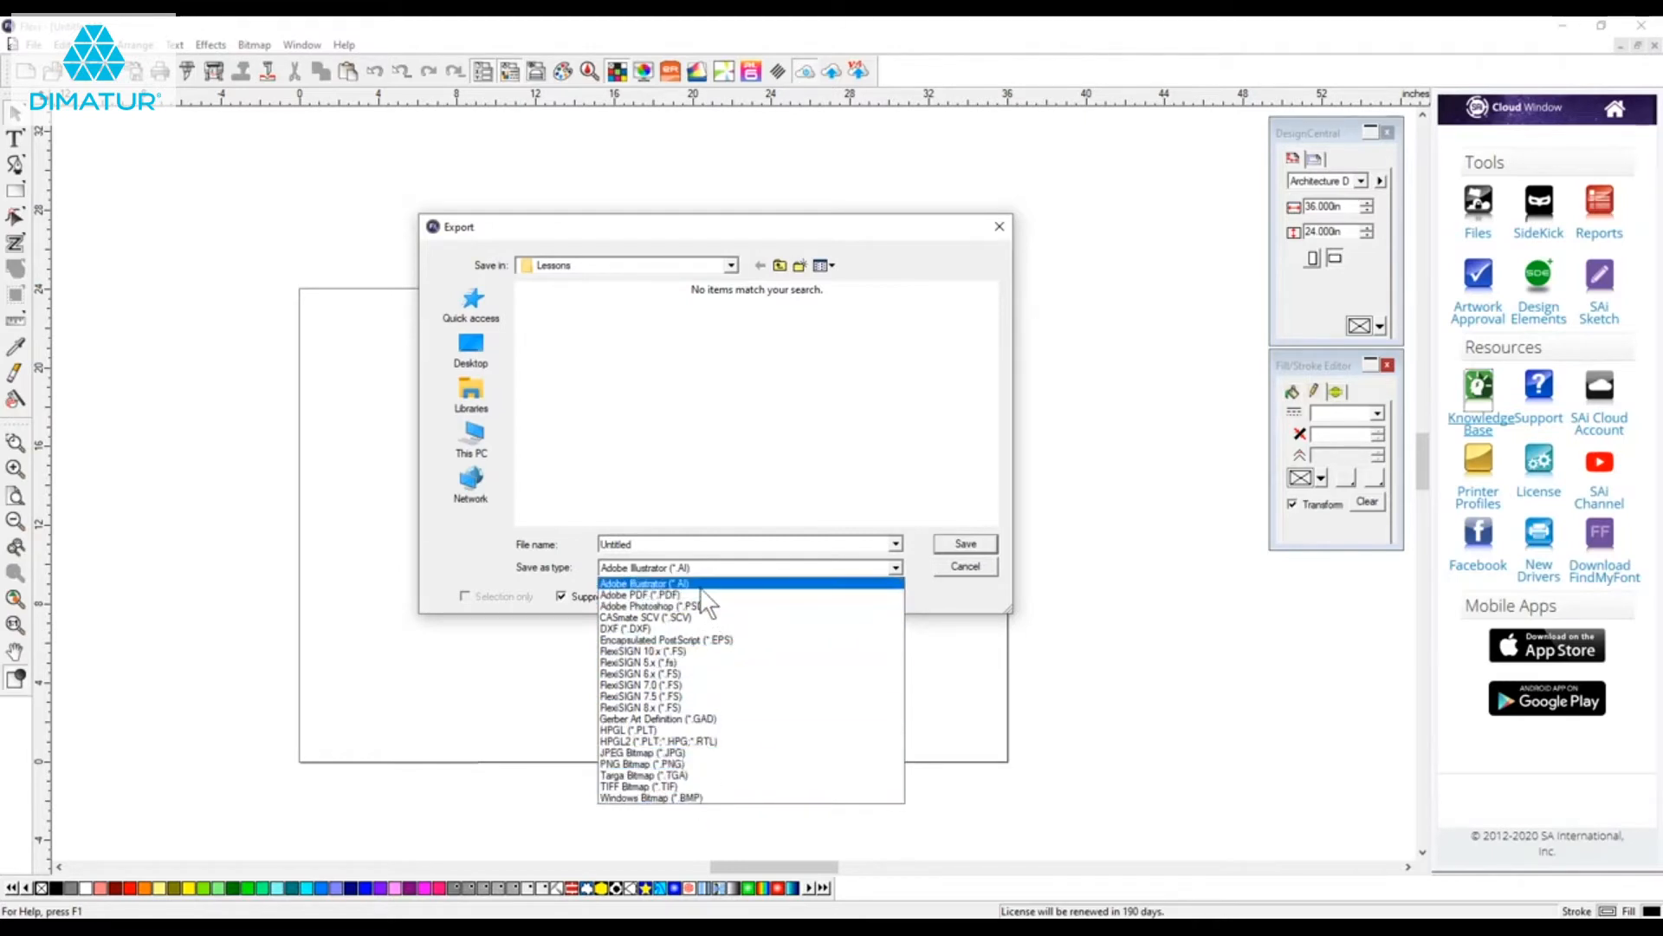
left_click(932, 592)
left_click(964, 567)
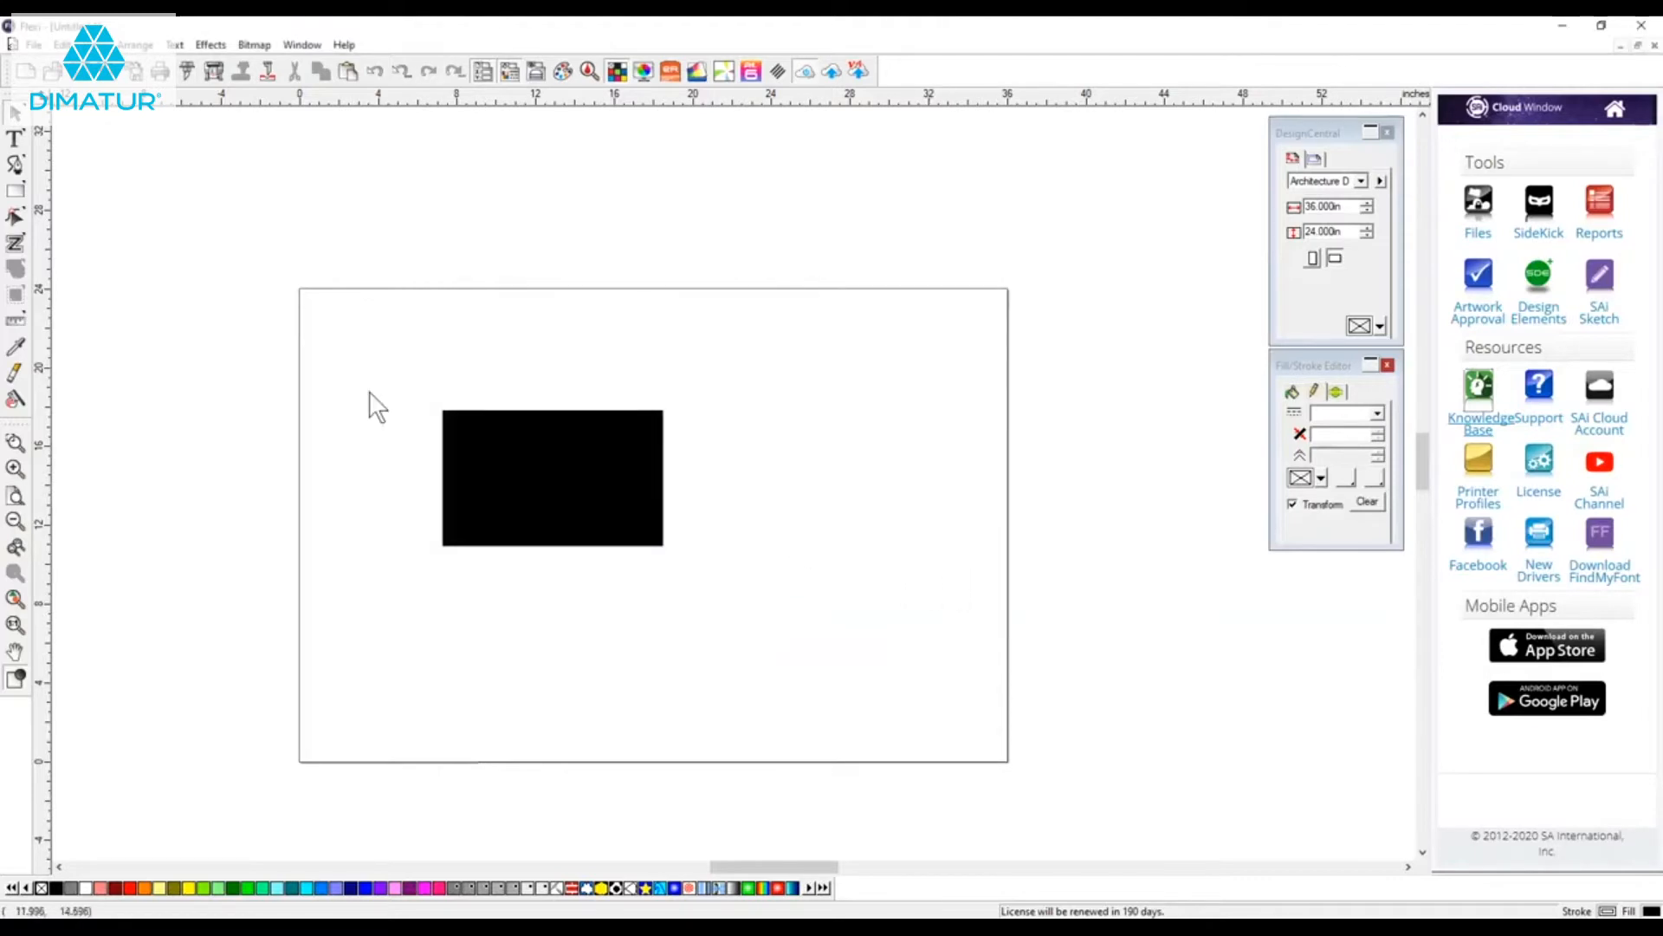
Import the Fish.tif sample image and place it on the page to the right of the black rectangle.
left_click(35, 44)
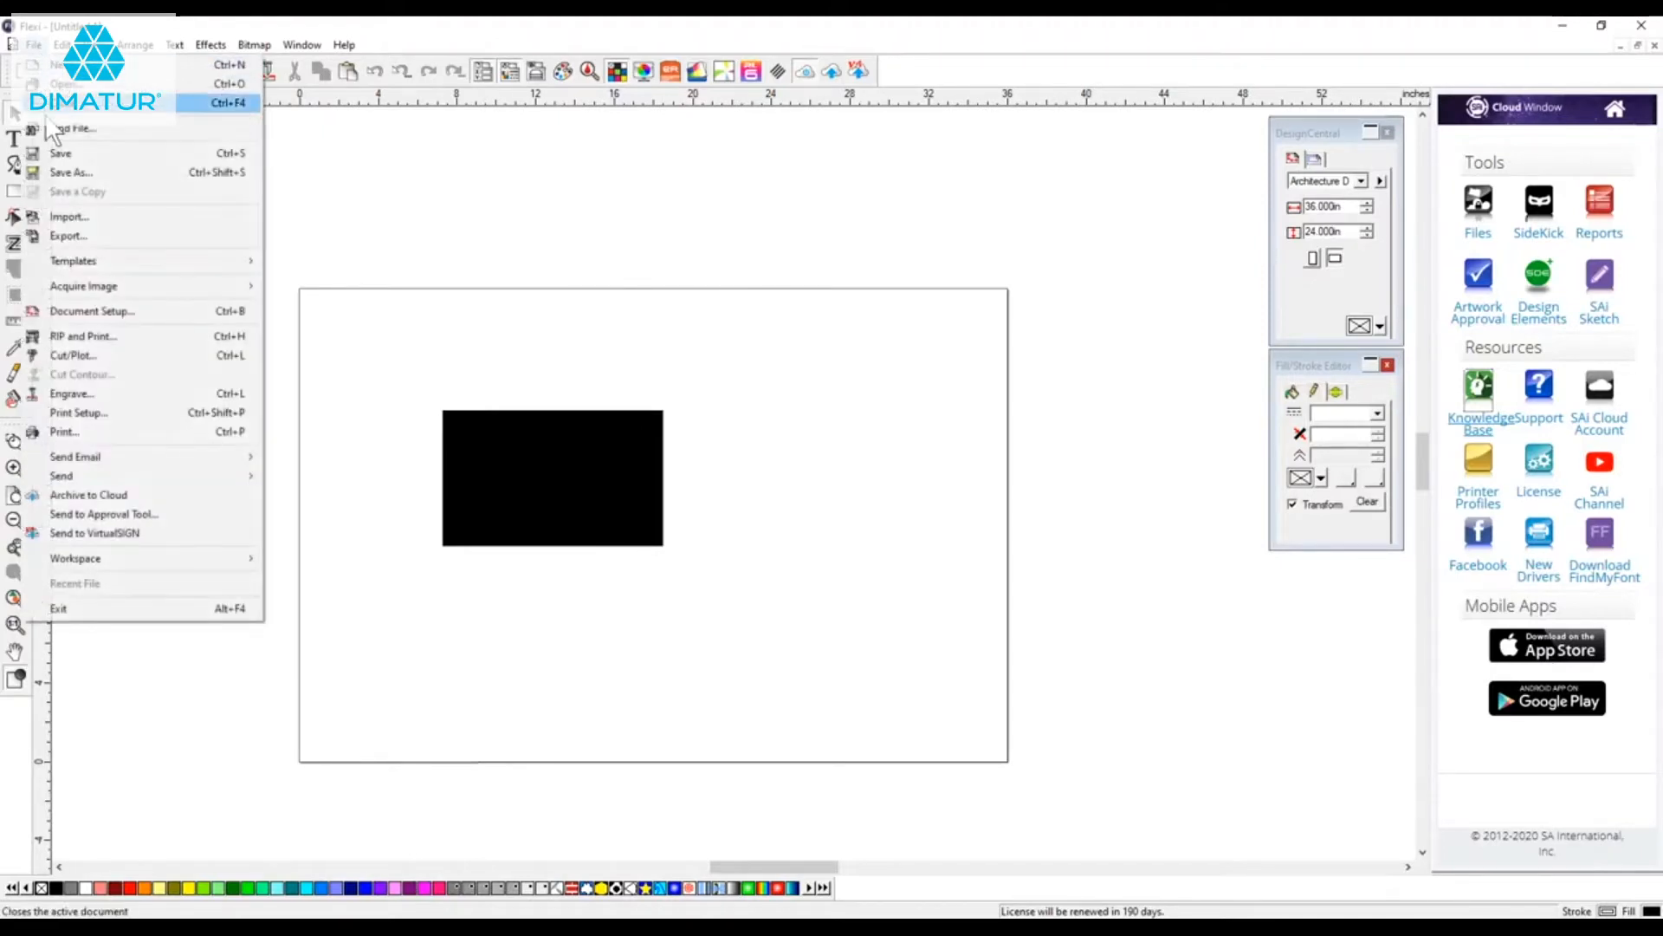
left_click(57, 216)
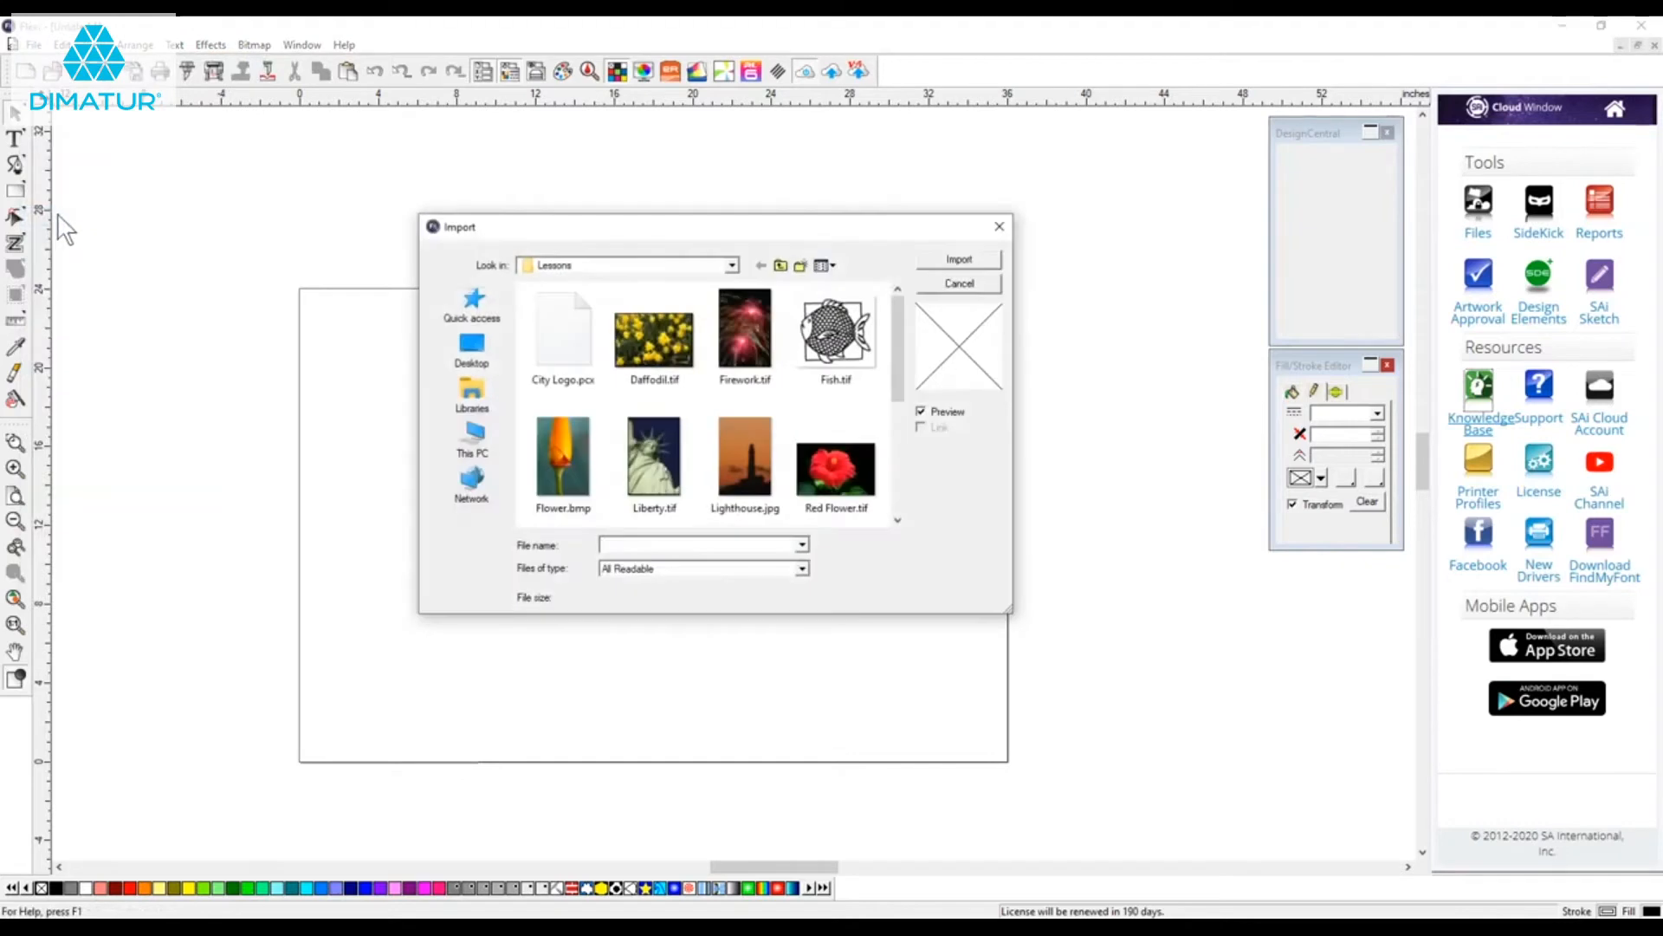
left_click(838, 335)
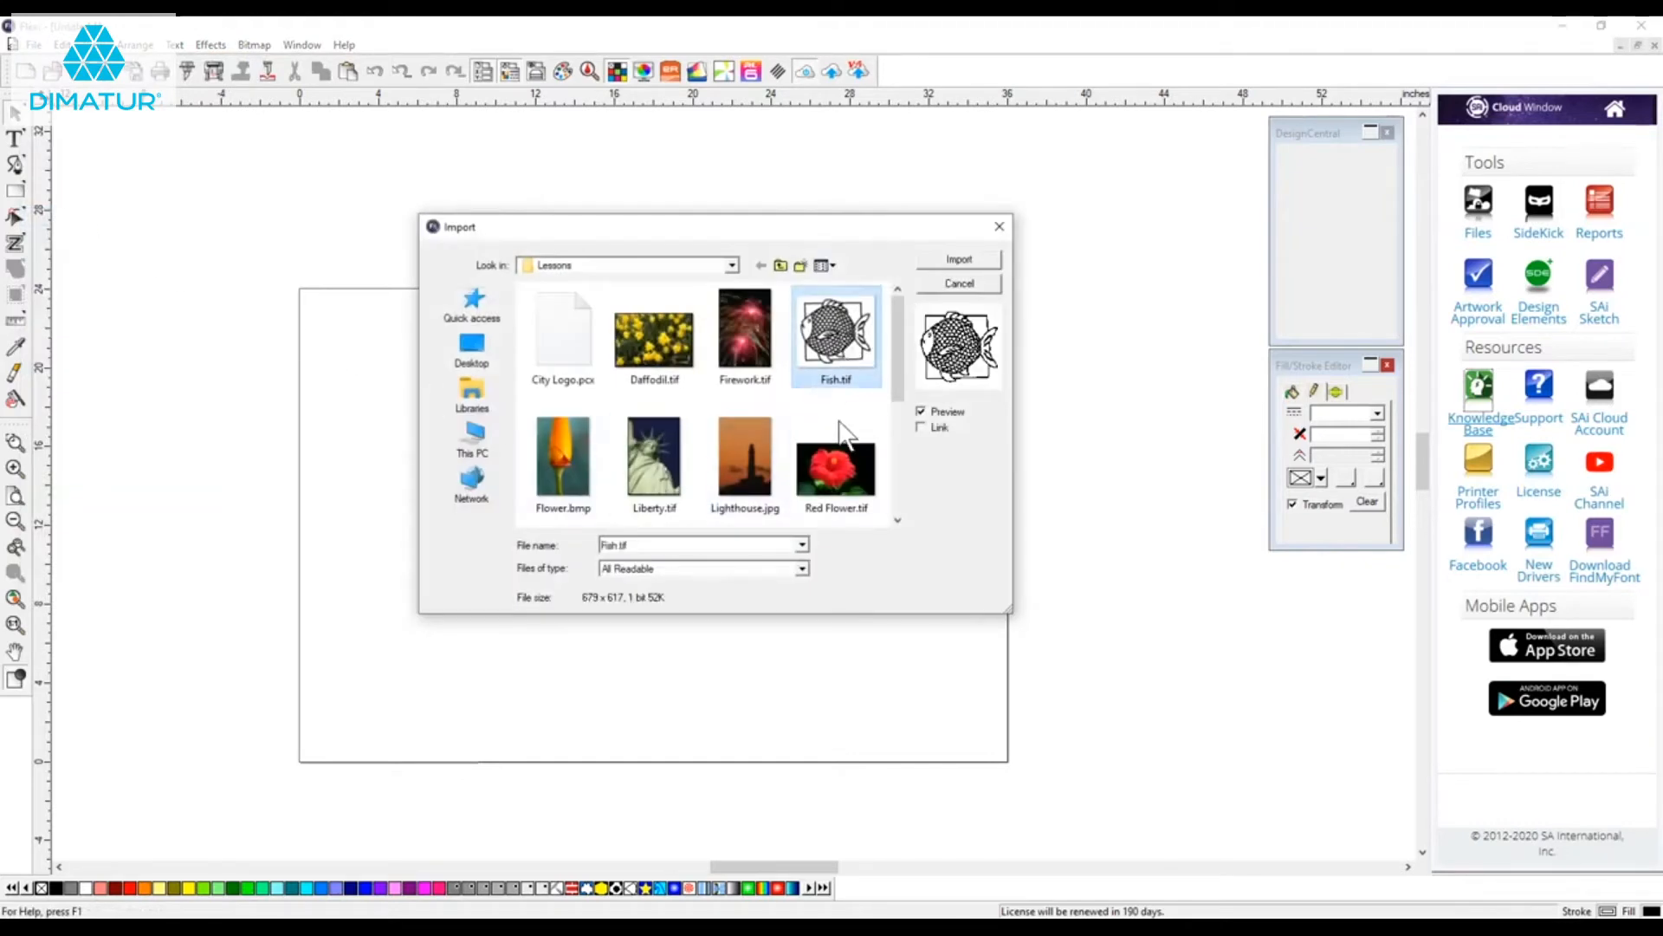
left_click(958, 259)
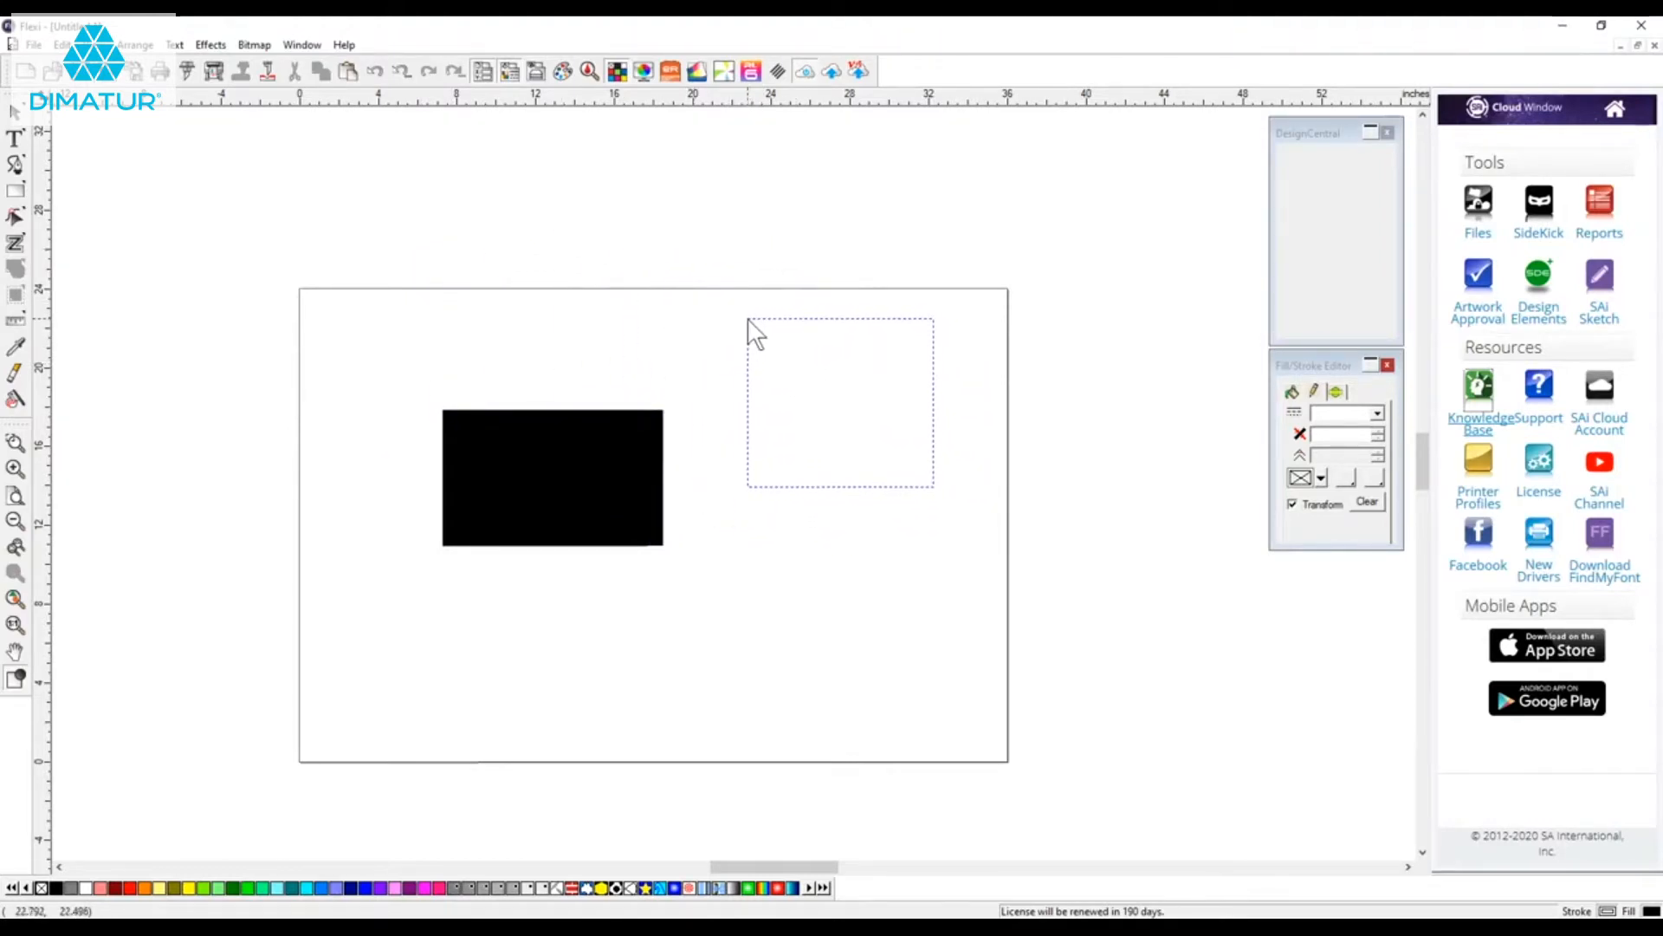
left_click(724, 376)
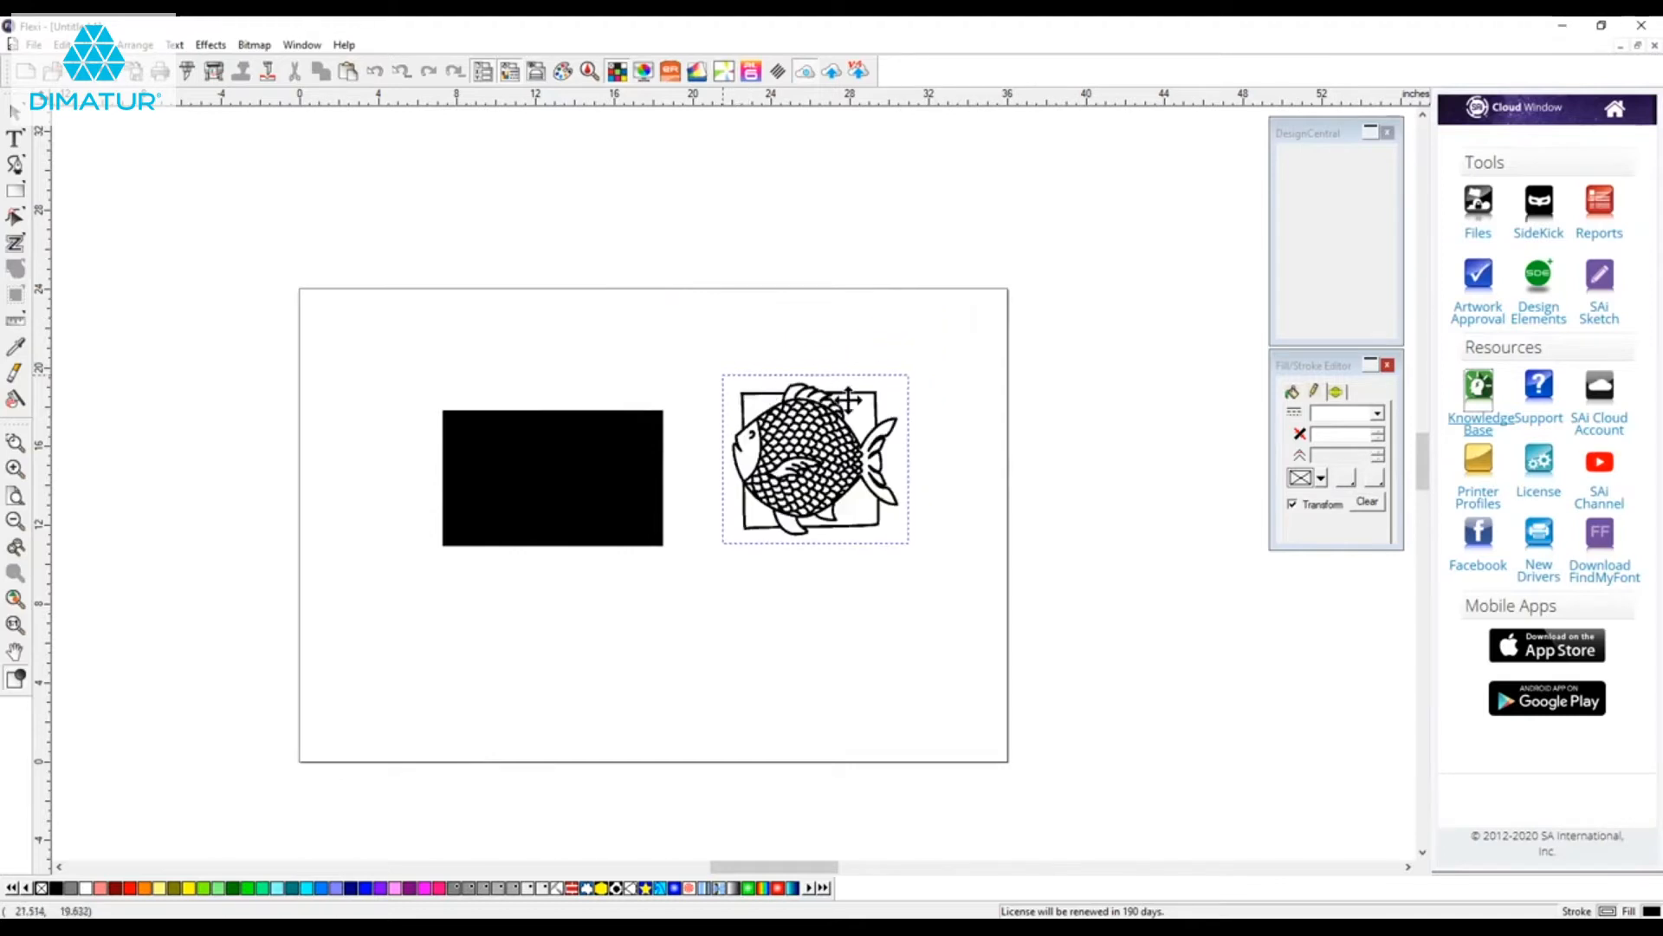
left_click(951, 506)
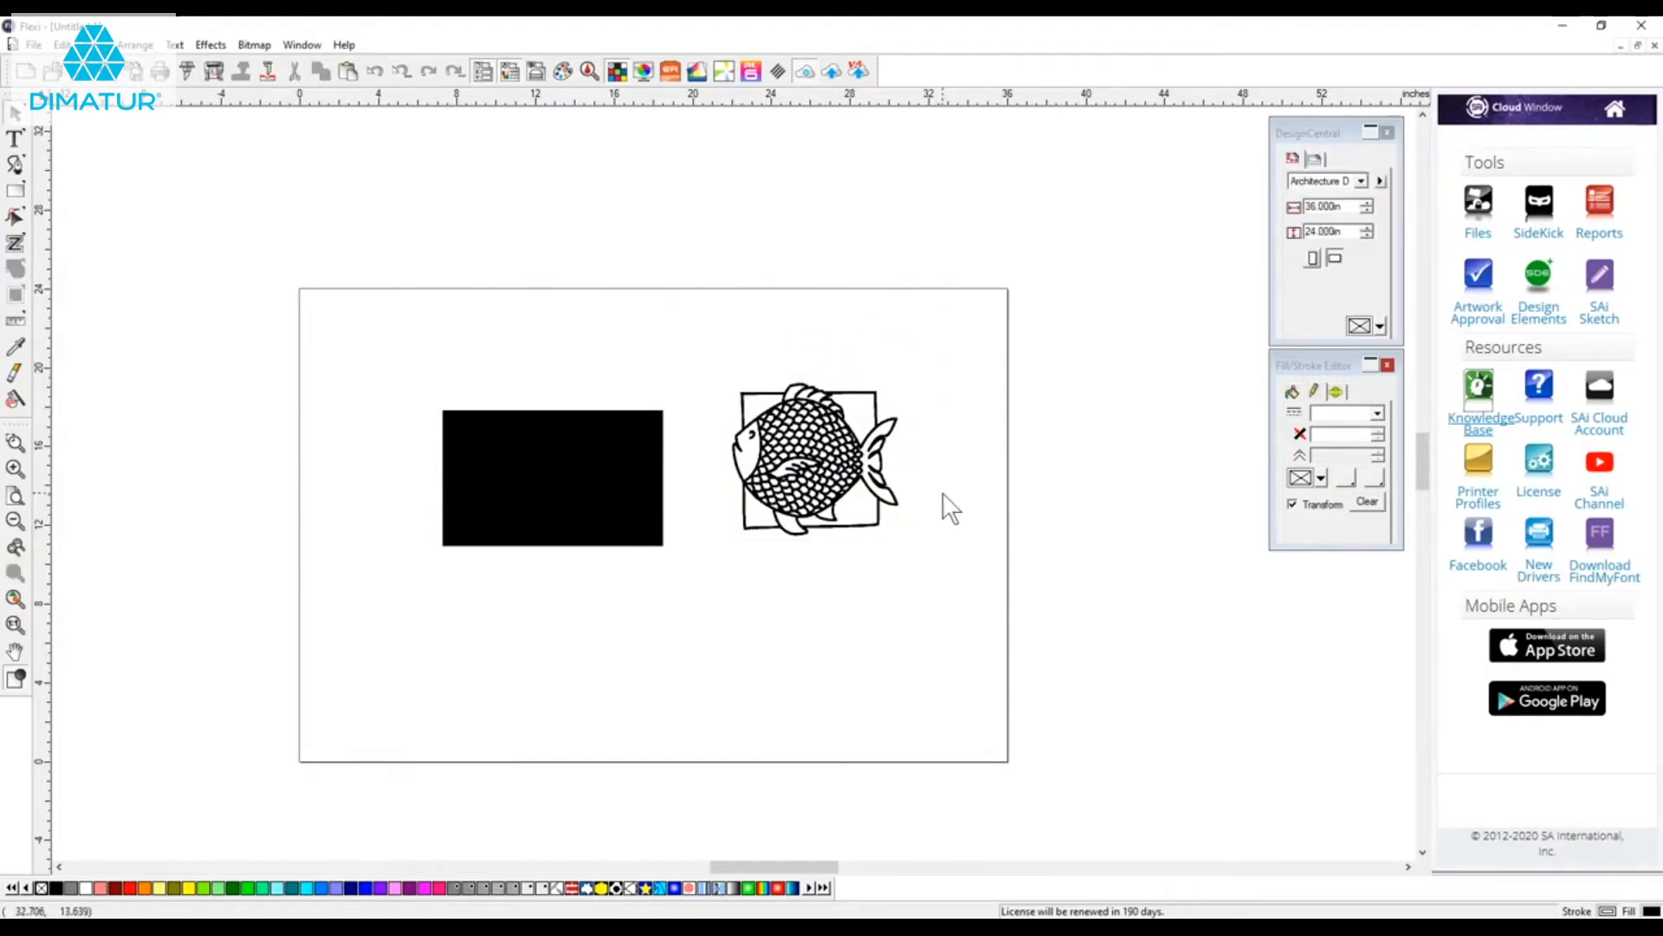
Delete the black rectangle and move the fish image left towards the centre of the page.
left_click(806, 474)
left_click(481, 474)
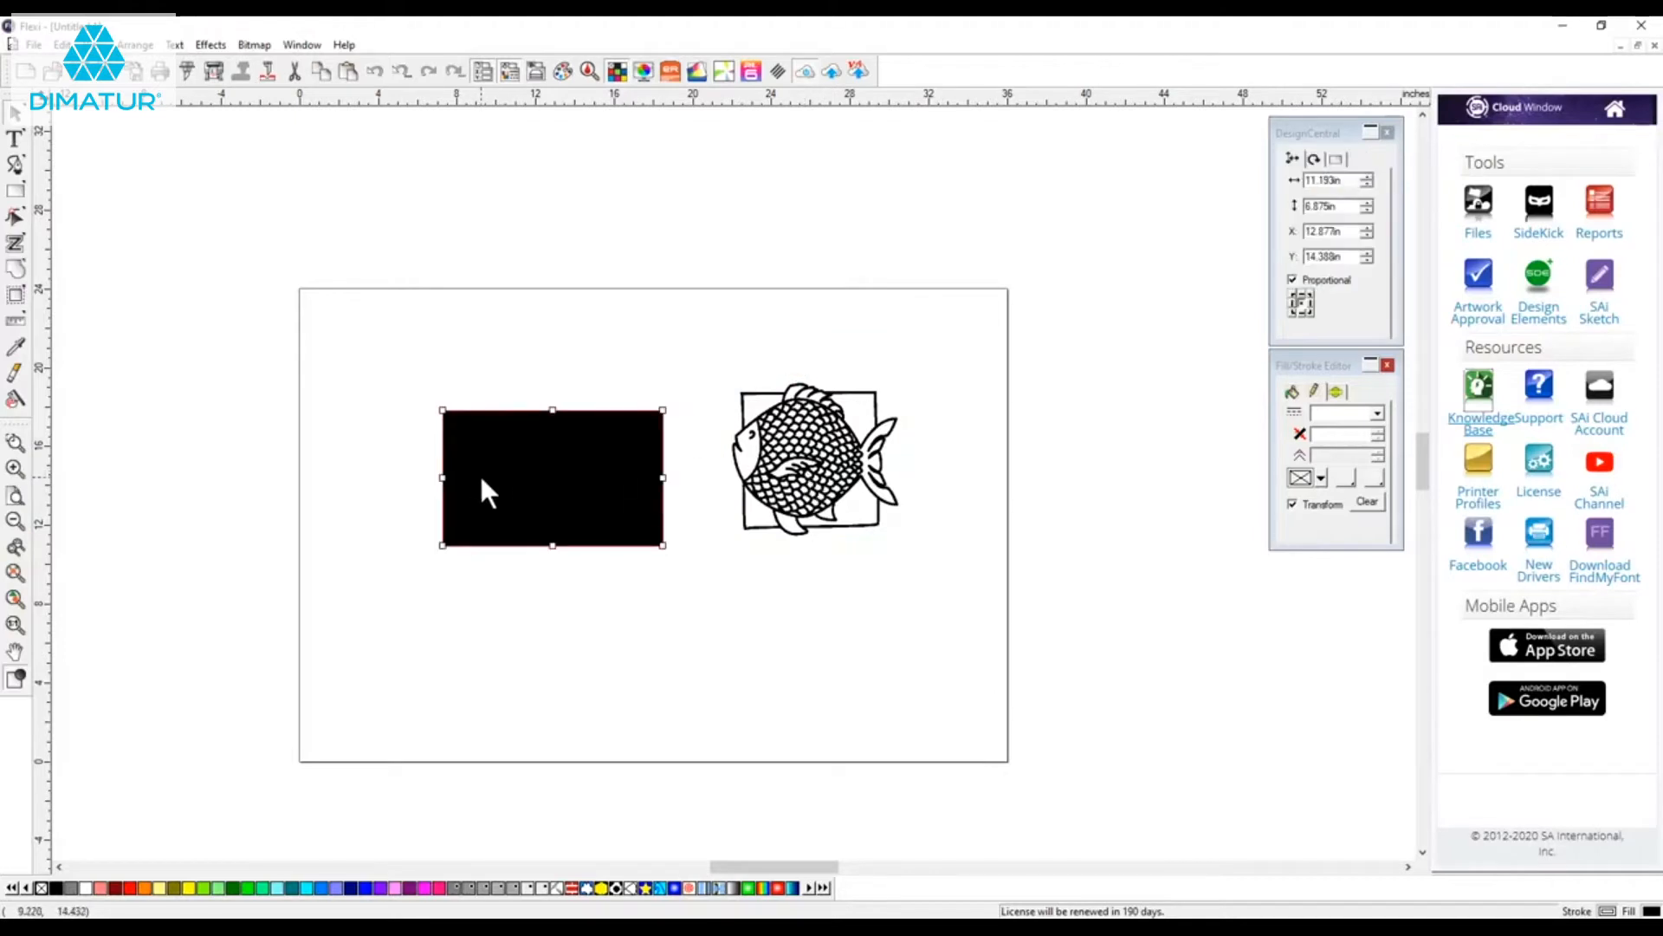
key("Delete")
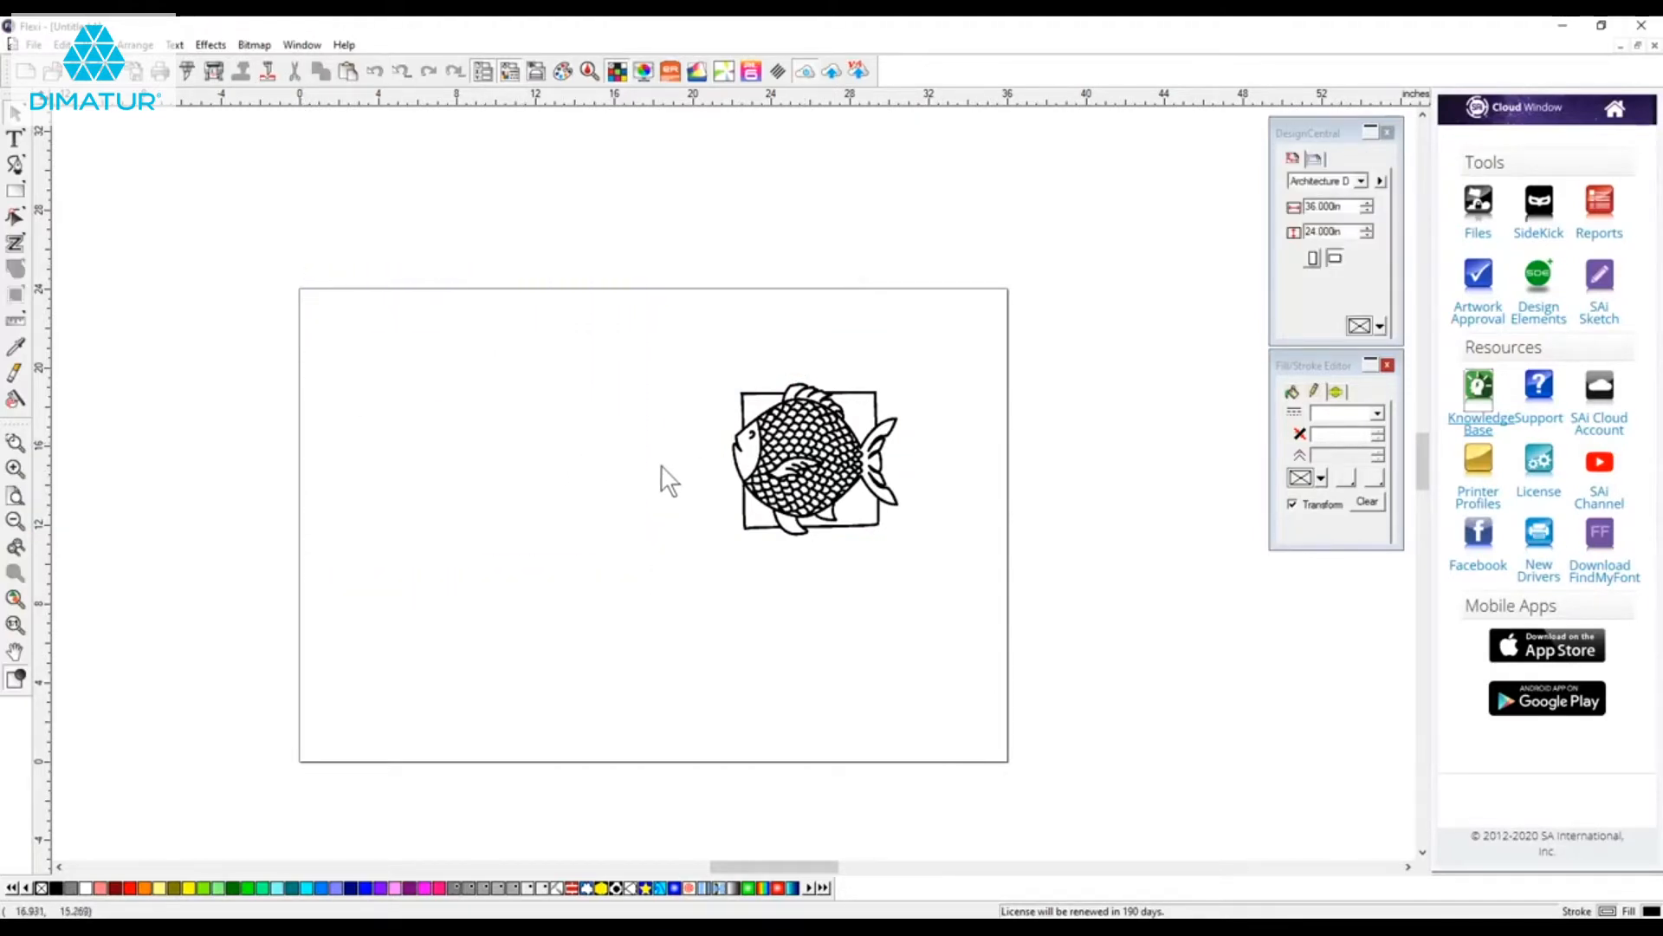
left_click_drag(775, 453, 587, 455)
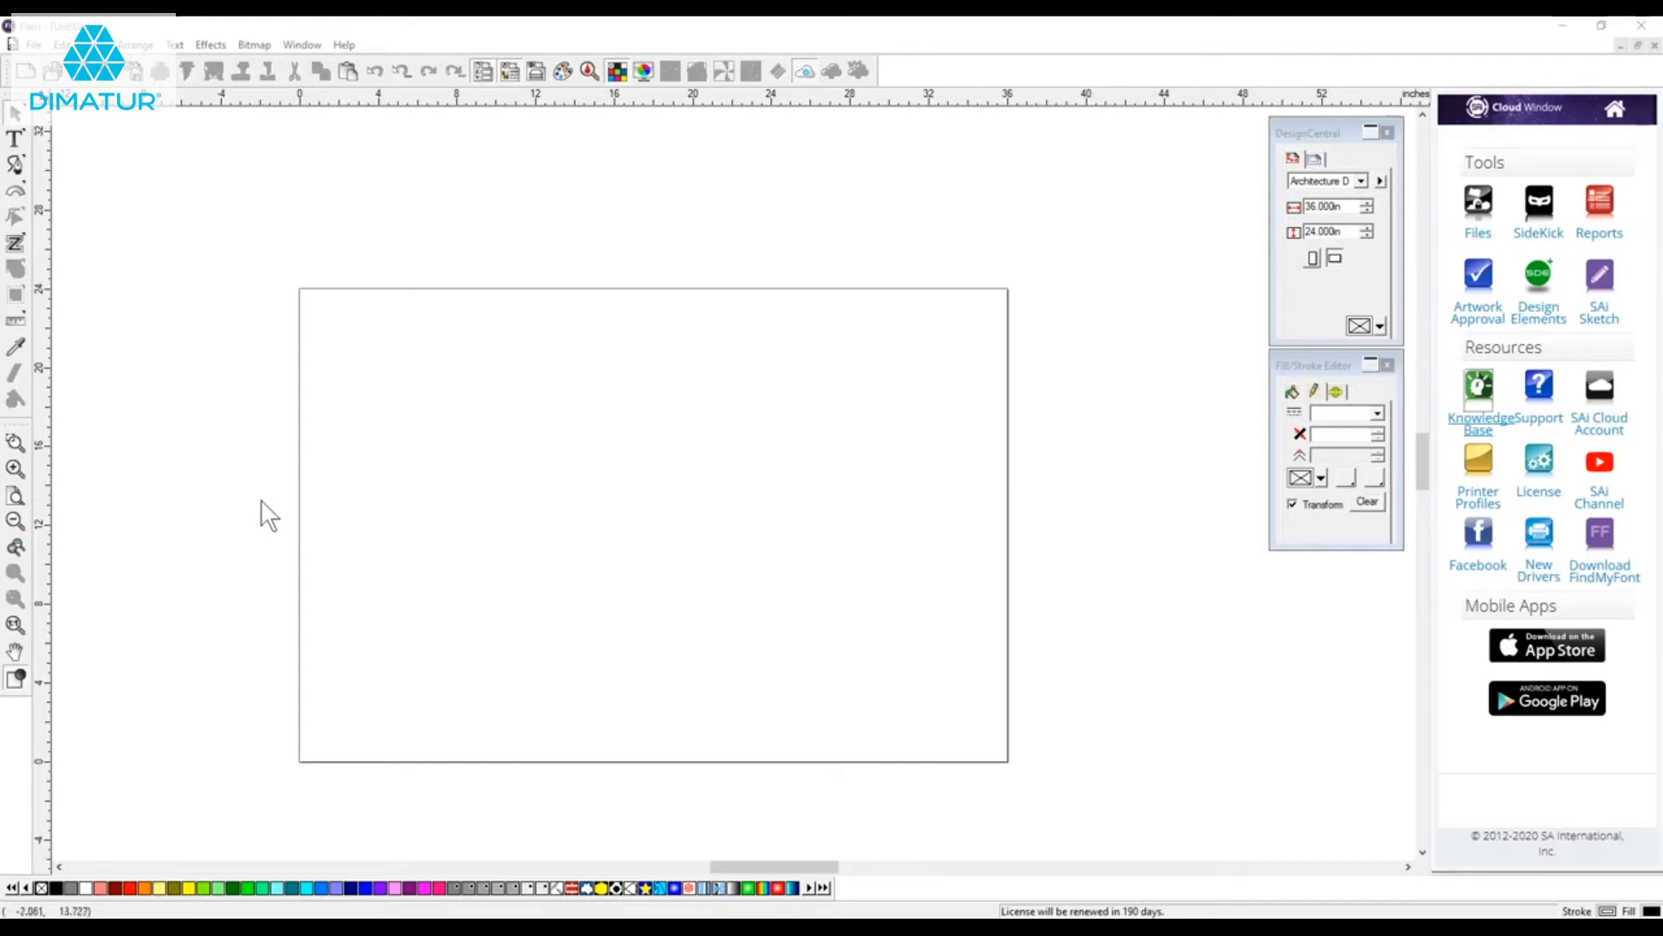
Add horizontal text in three lines in the upper part of the page: "This is a bit of", "sample text for", "and example".
left_click(17, 139)
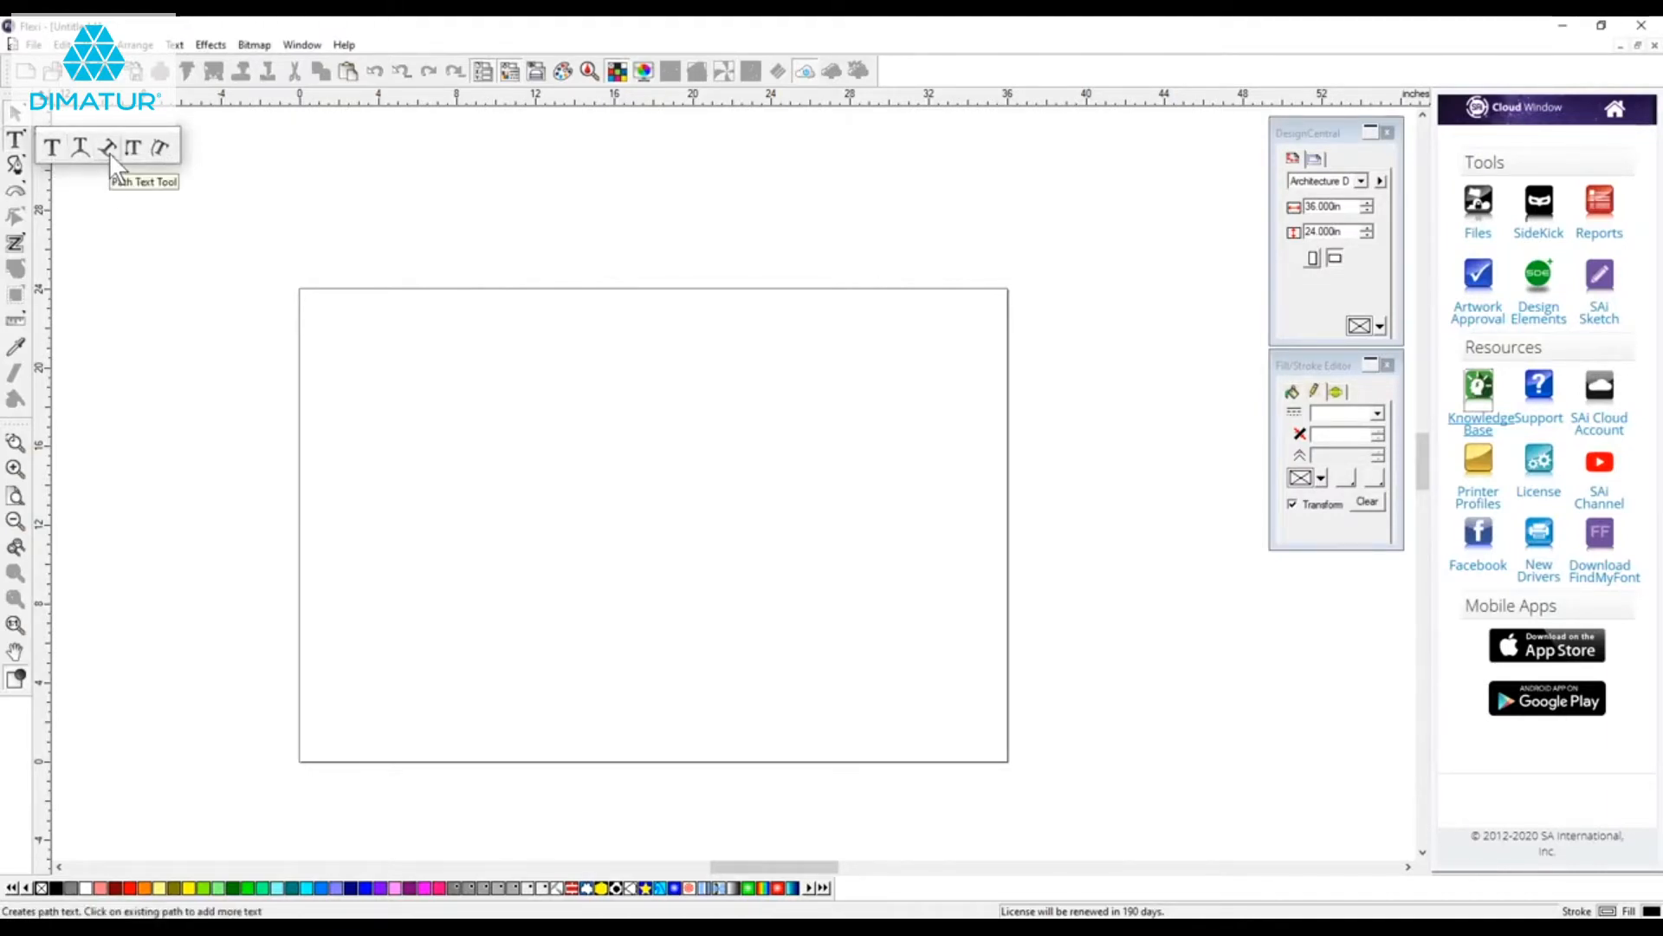
left_click(54, 147)
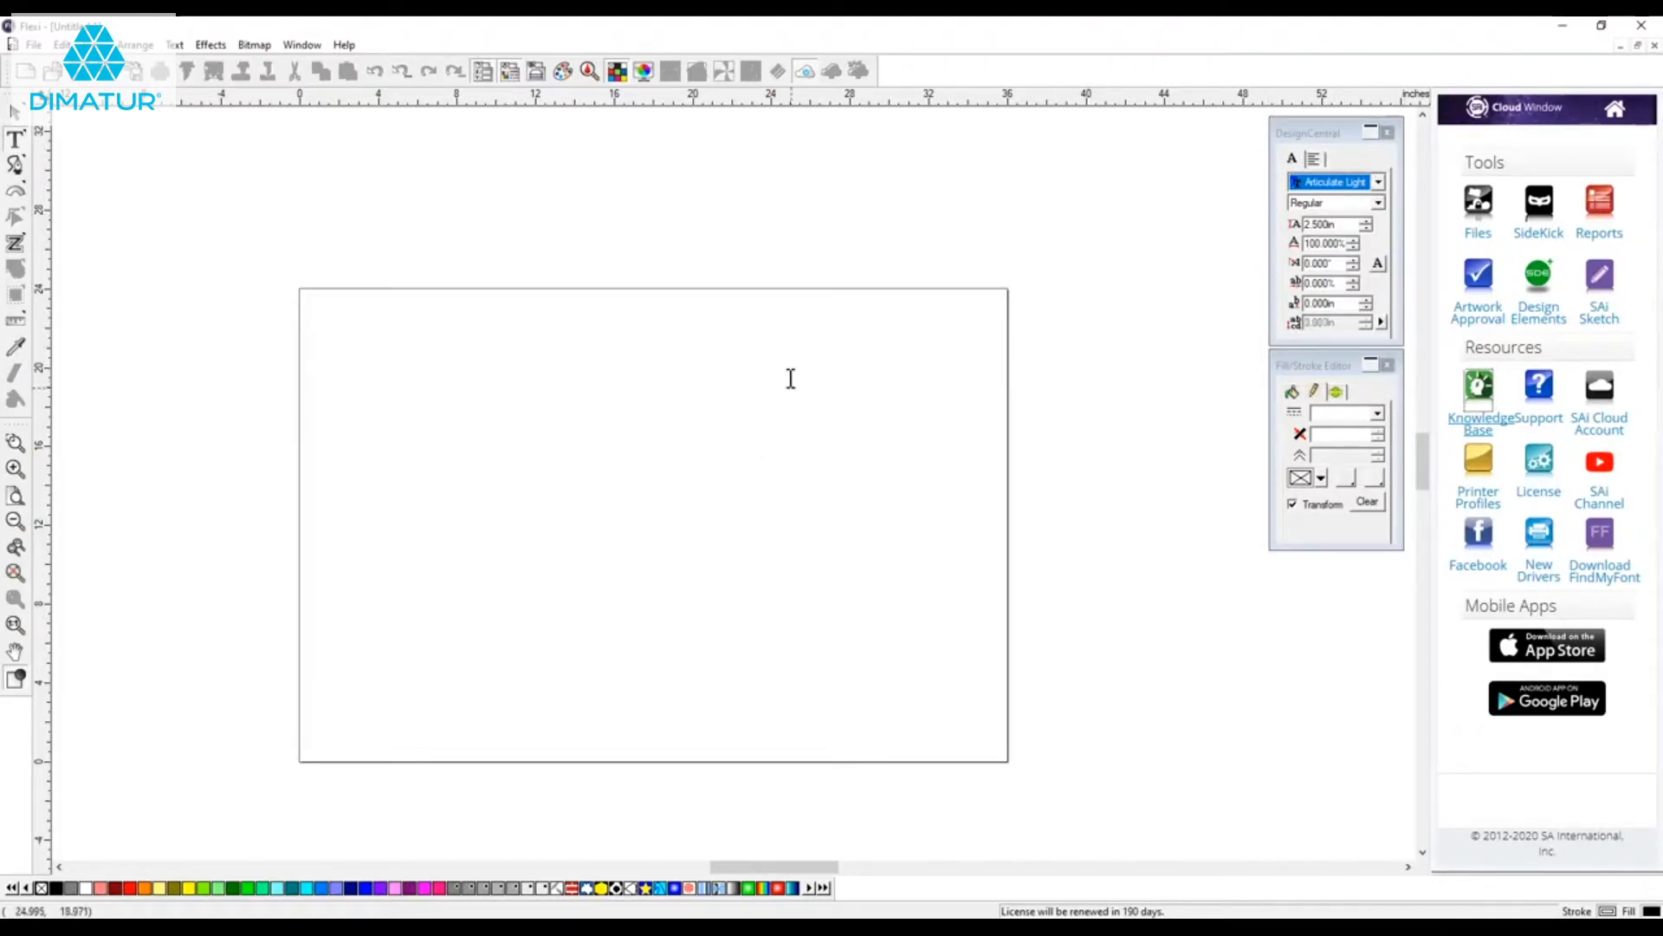
type("This is a bi")
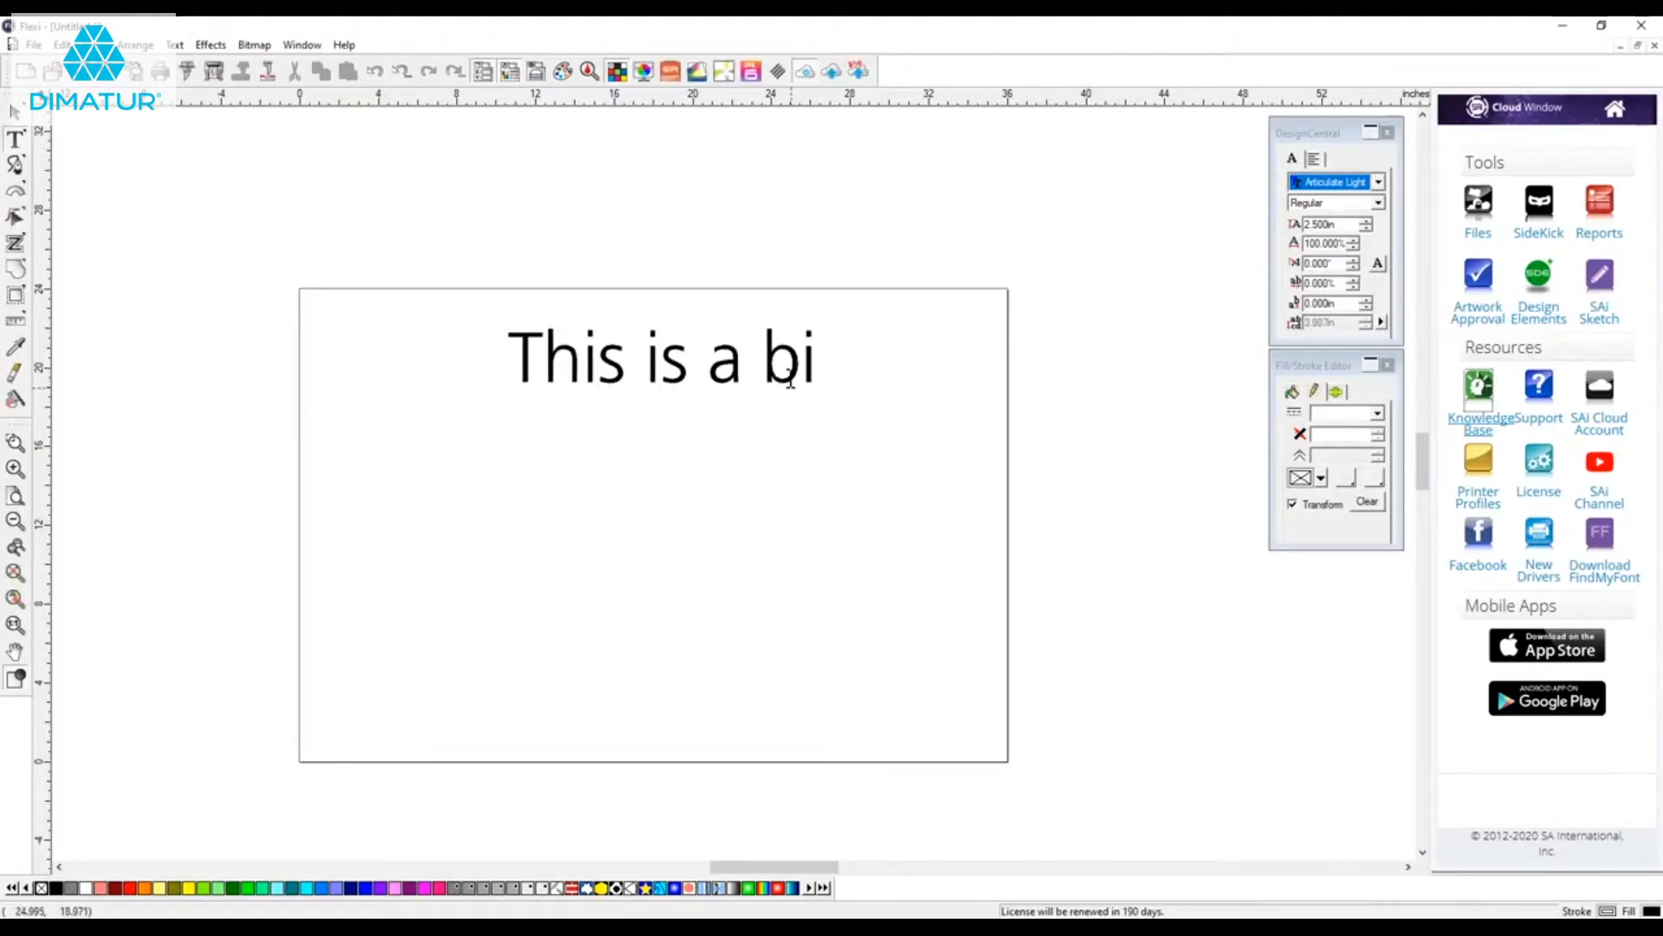
type("t of")
key("Return")
type("sample")
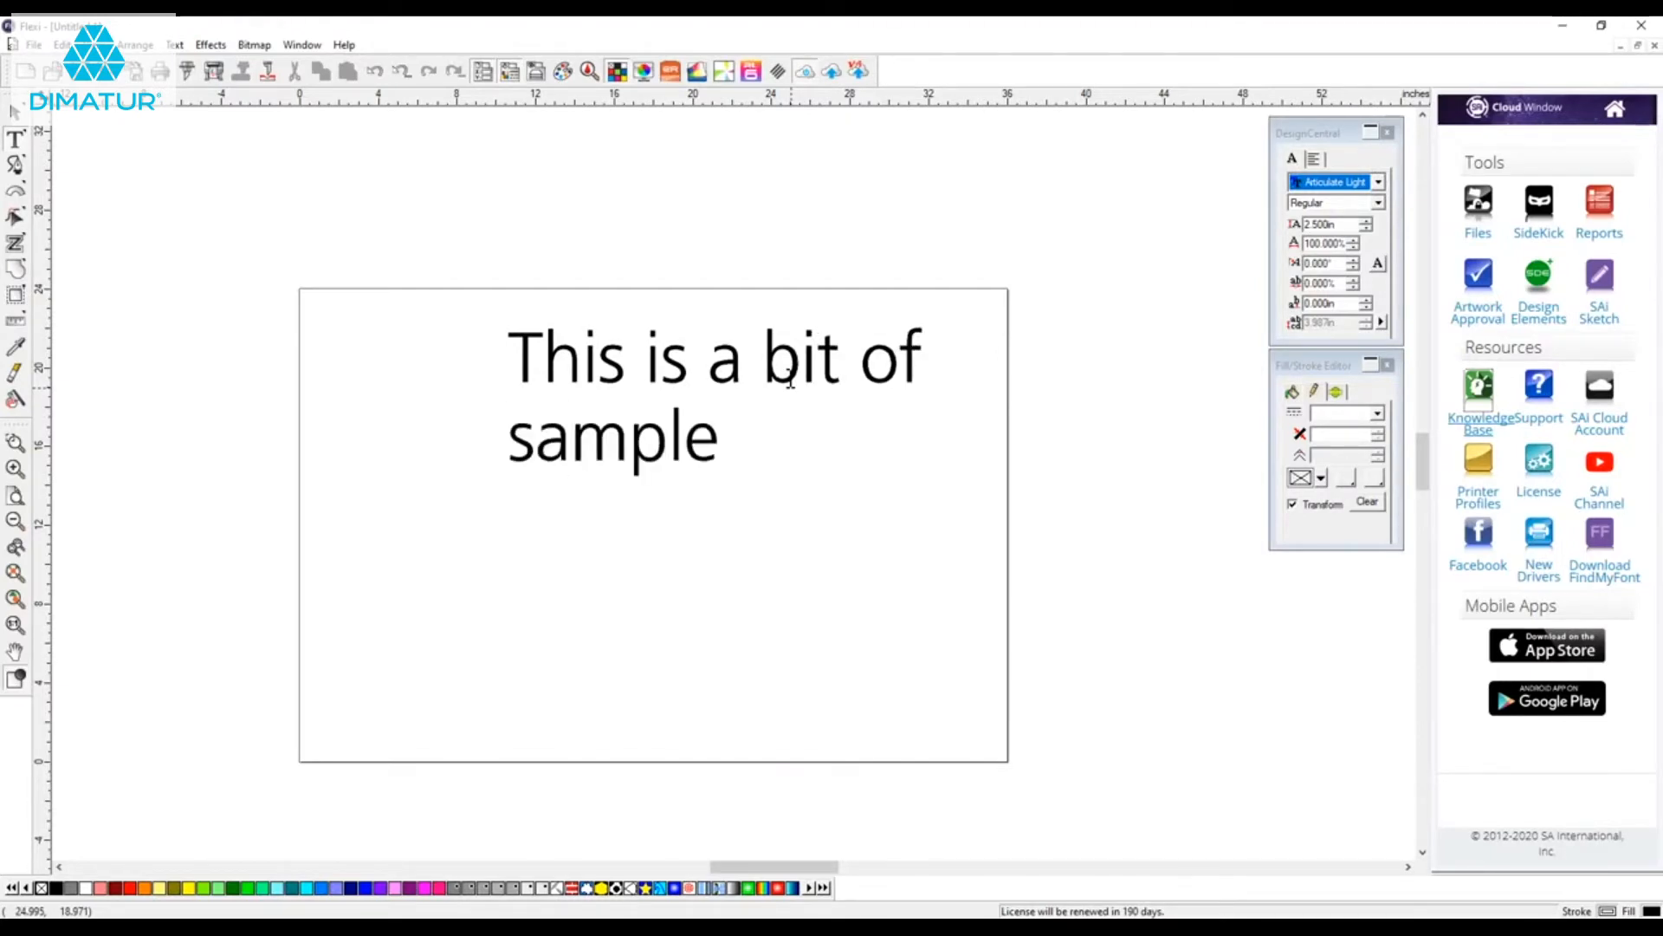
type(" text f")
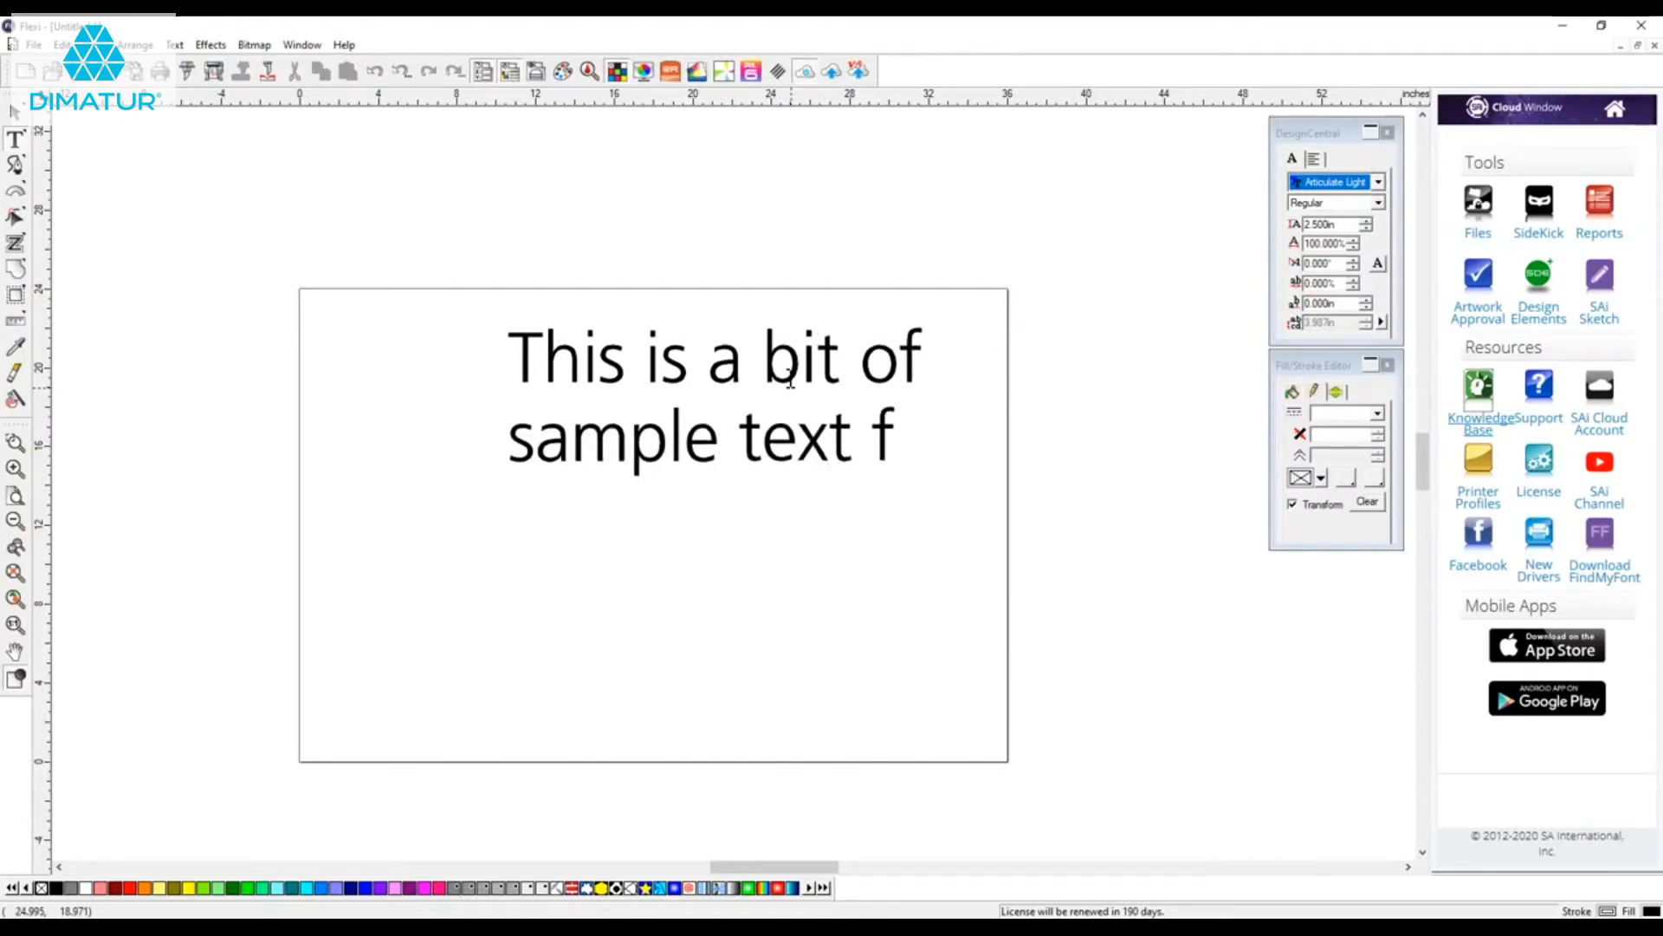
type("or")
key("Return")
type("and exampl")
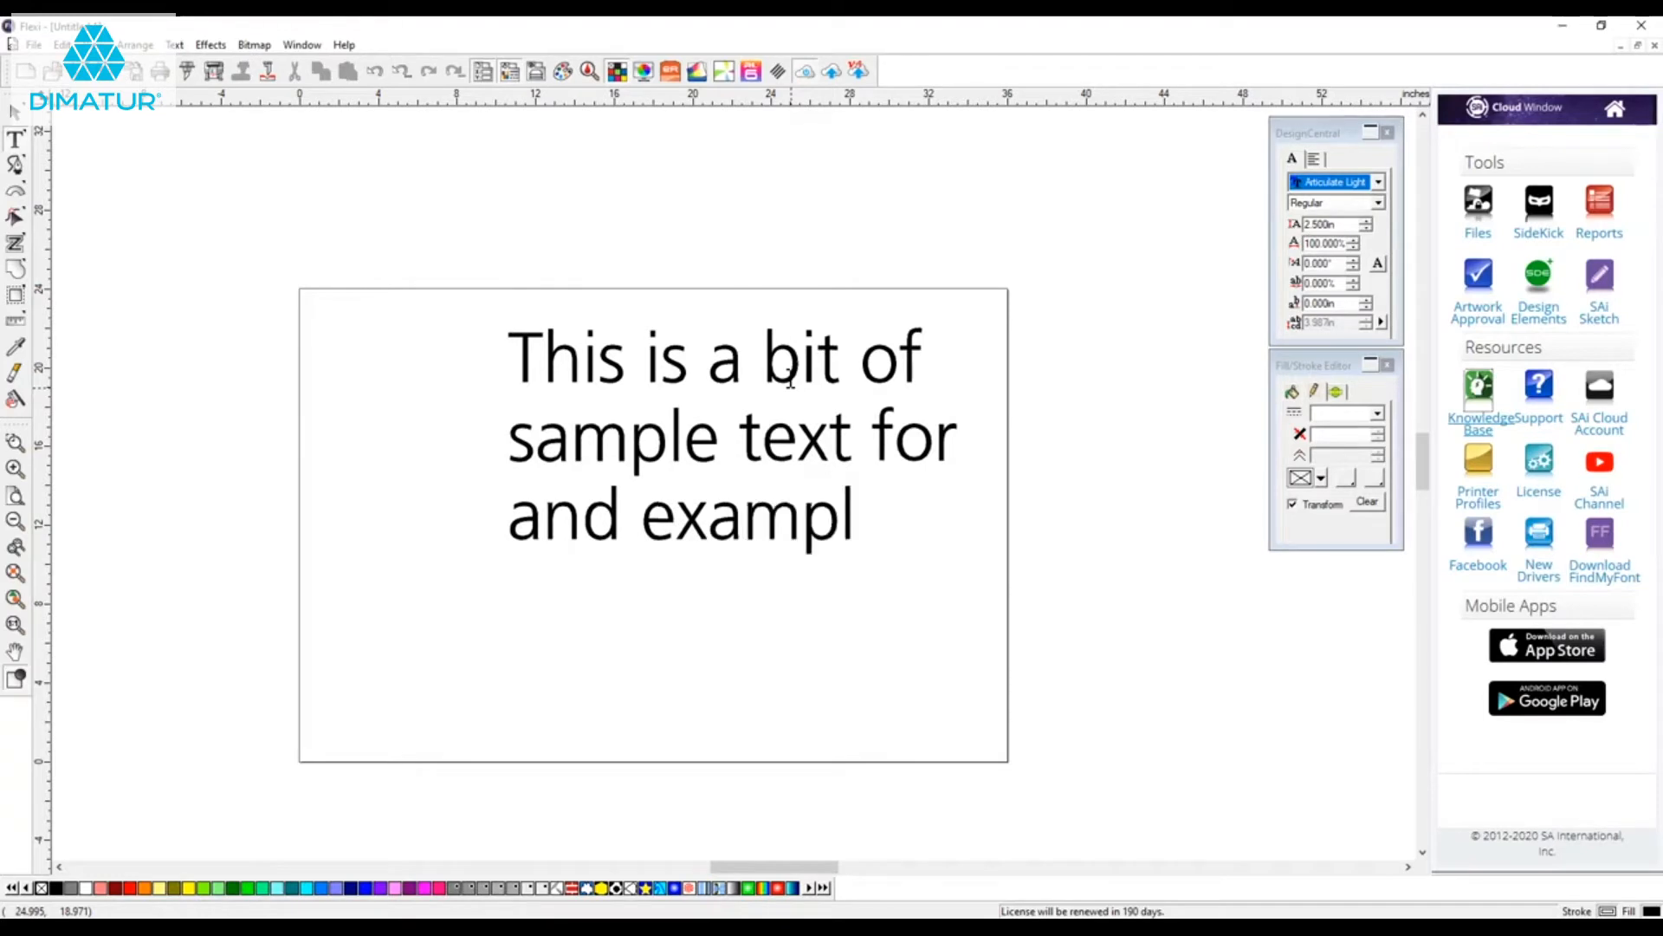
type("s")
key("BackSpace")
type("e")
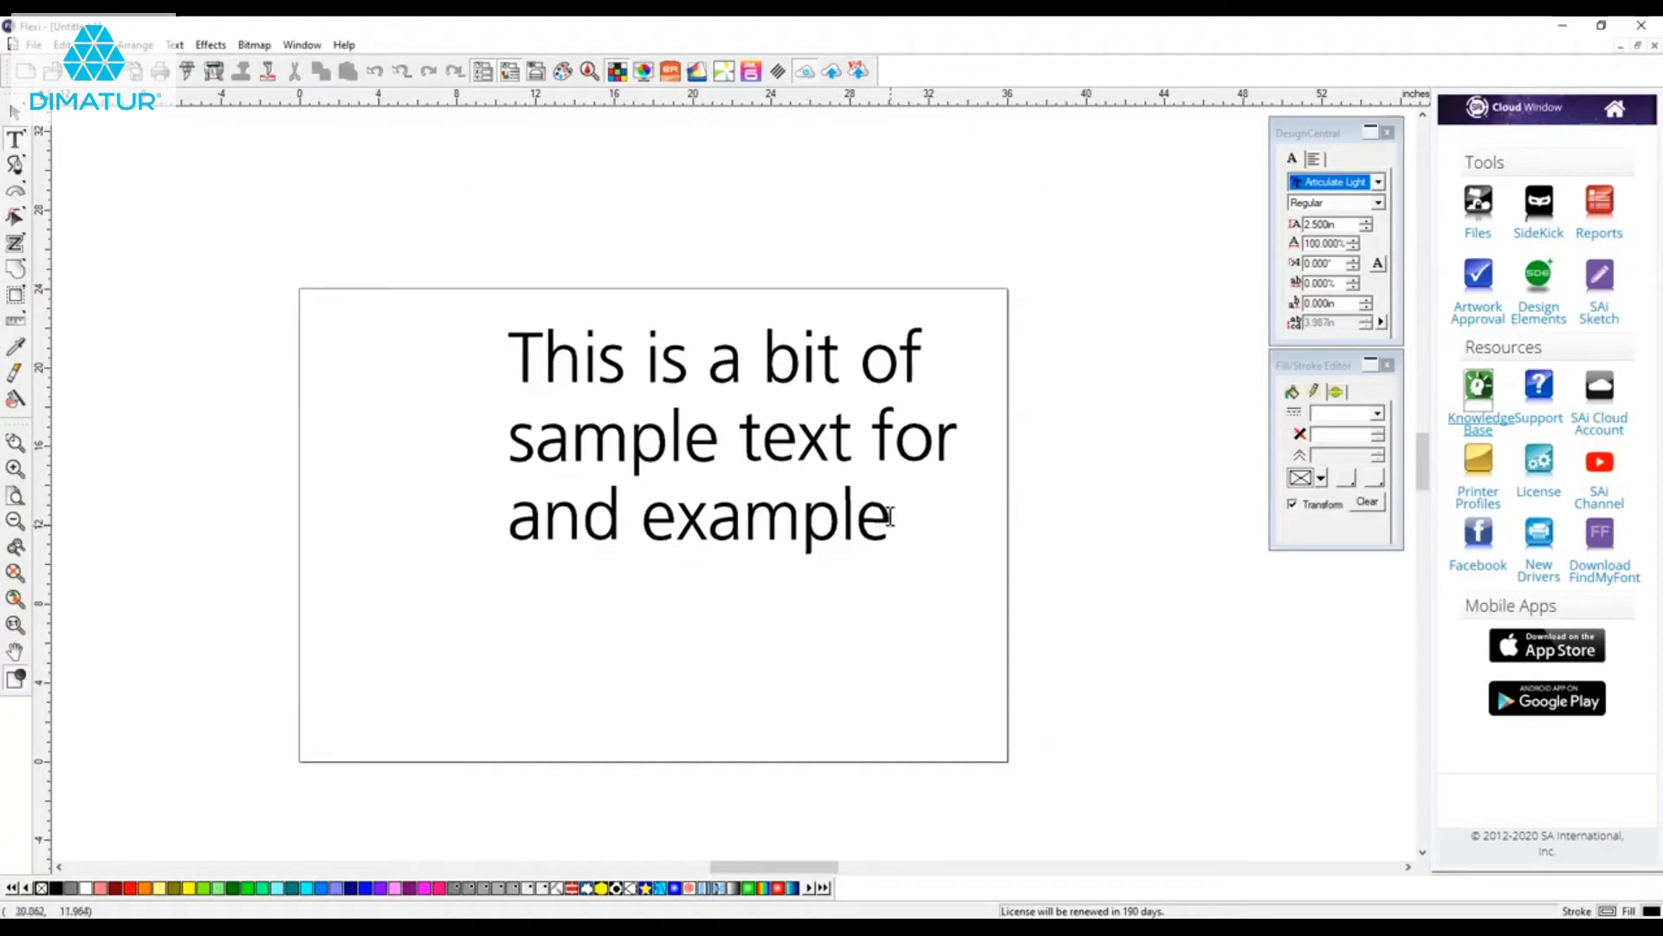
Select all three lines of text, try the Bahnschrift font on them, and set the font to Bauhaus 93.
left_click_drag(889, 517, 505, 351)
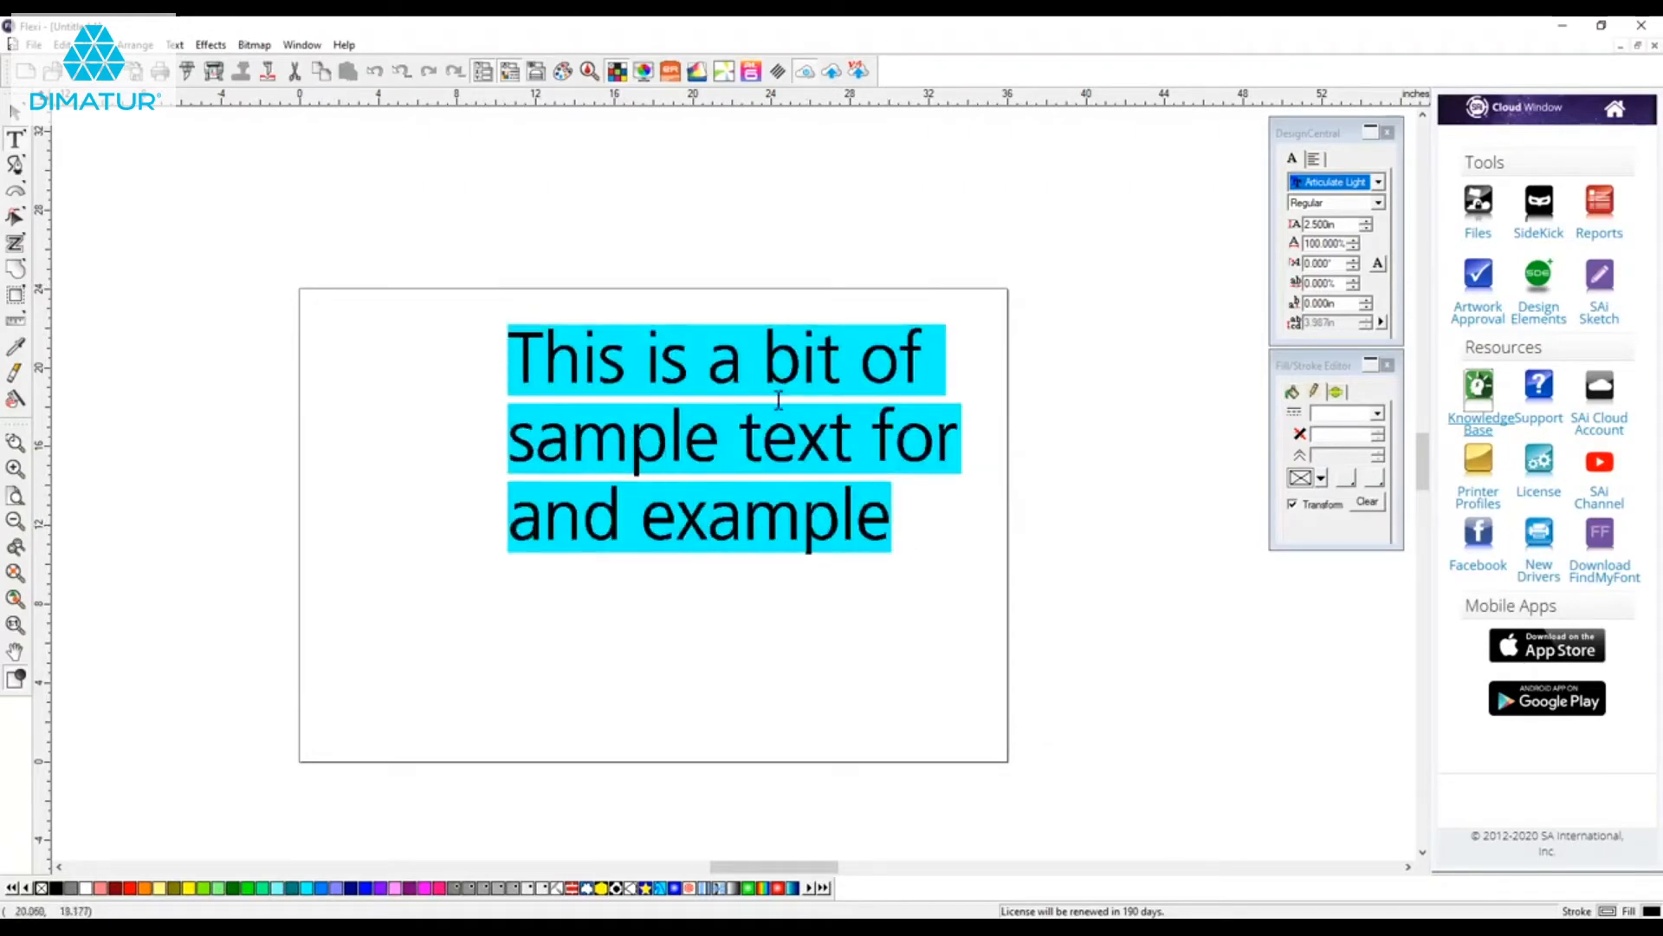
left_click(1379, 182)
scroll(1348, 229, "up", 1)
left_click(1348, 229)
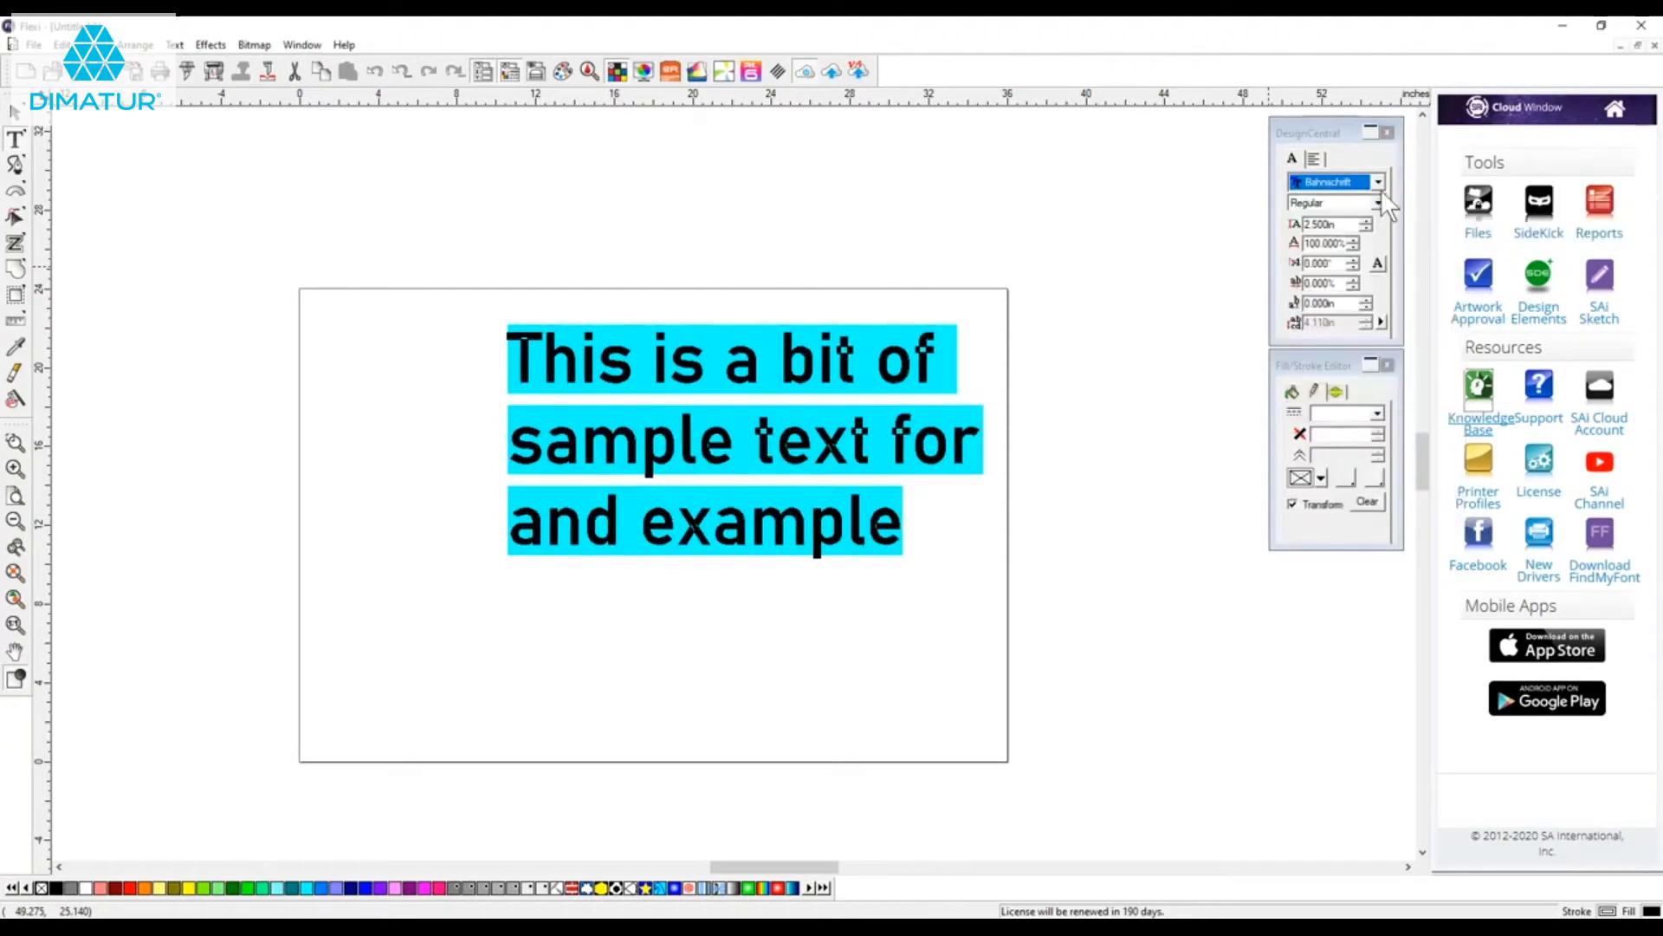
left_click(1379, 182)
left_click(1334, 368)
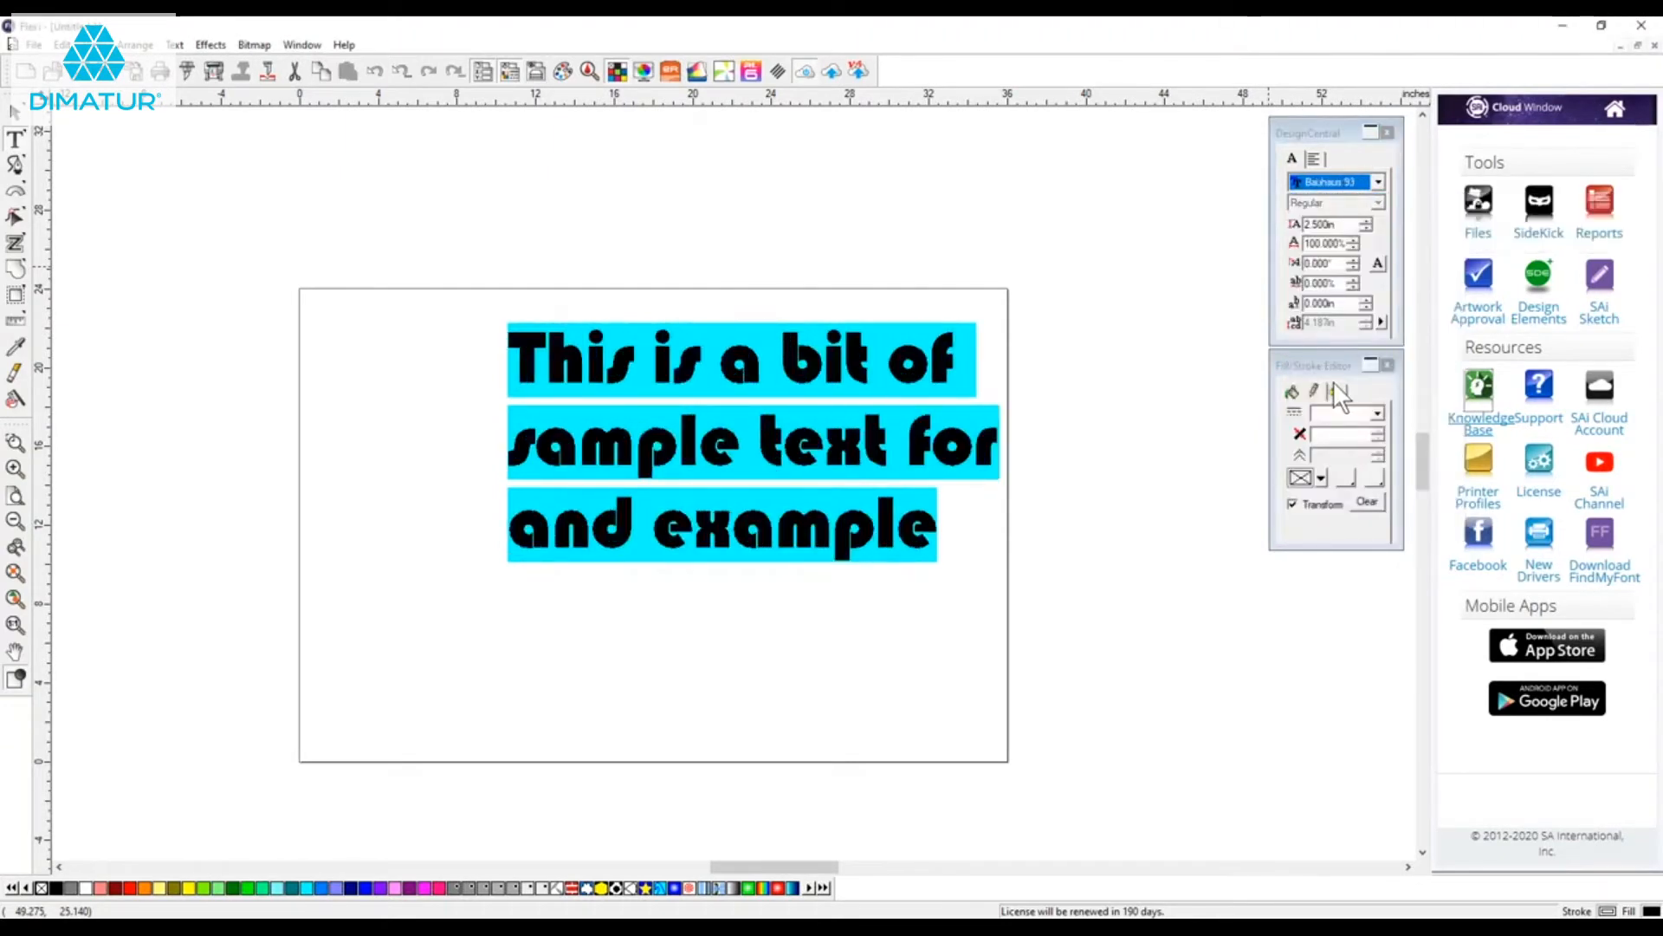
Change the selected text's font to Calibri and its style to Bold.
left_click(1379, 182)
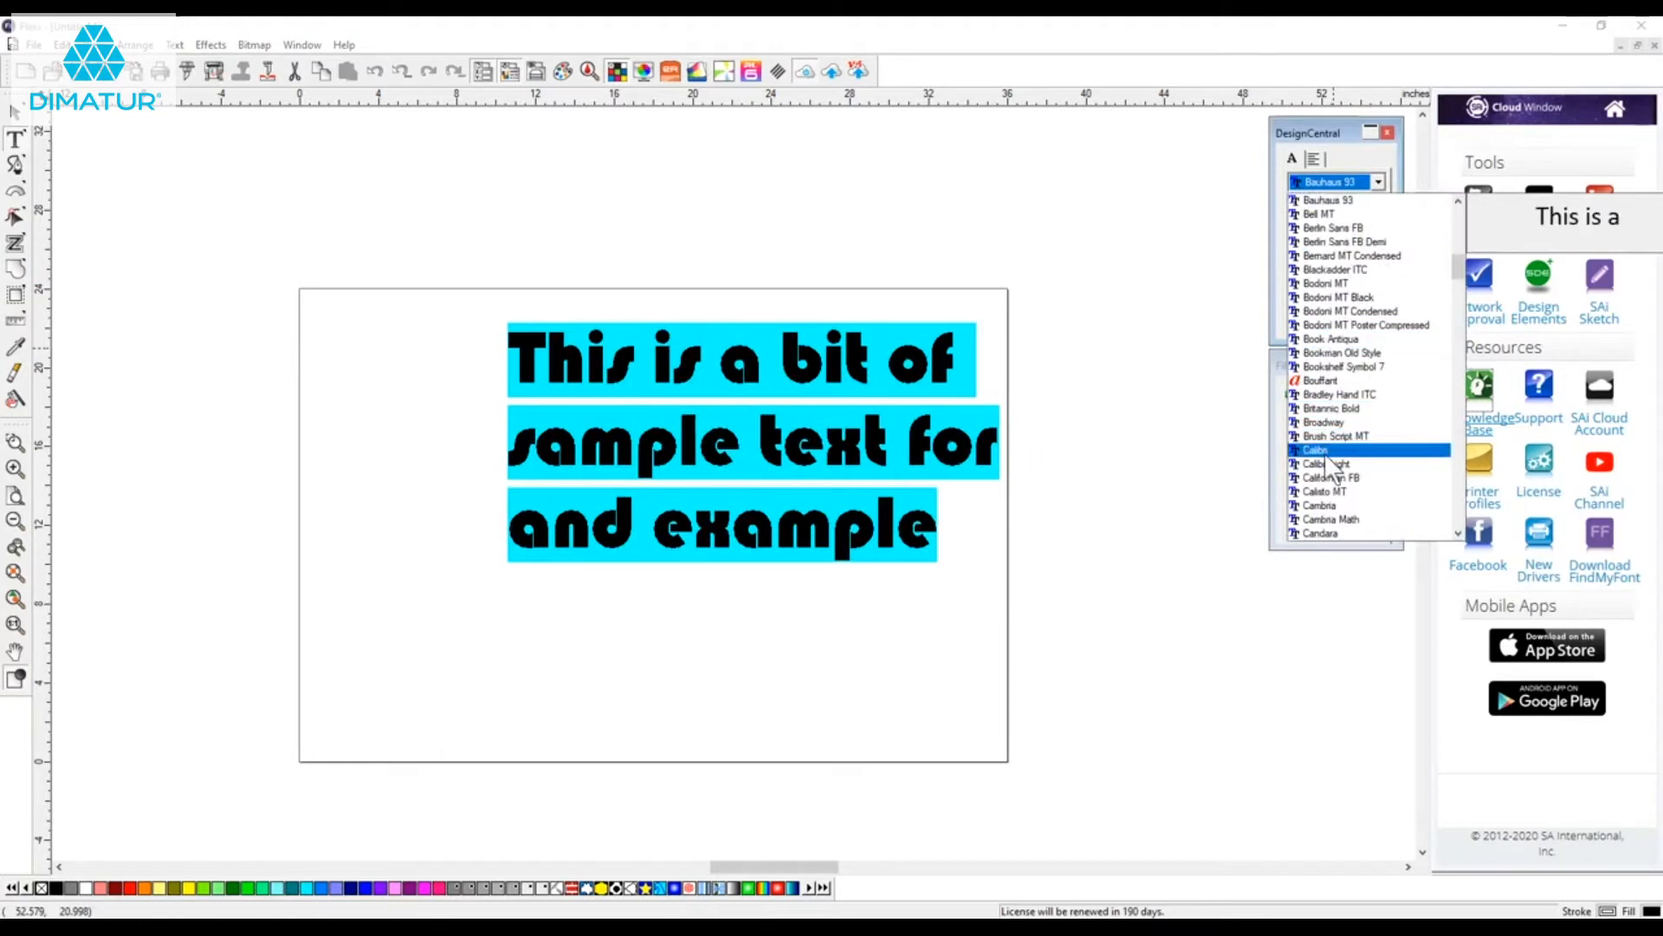
left_click(1324, 451)
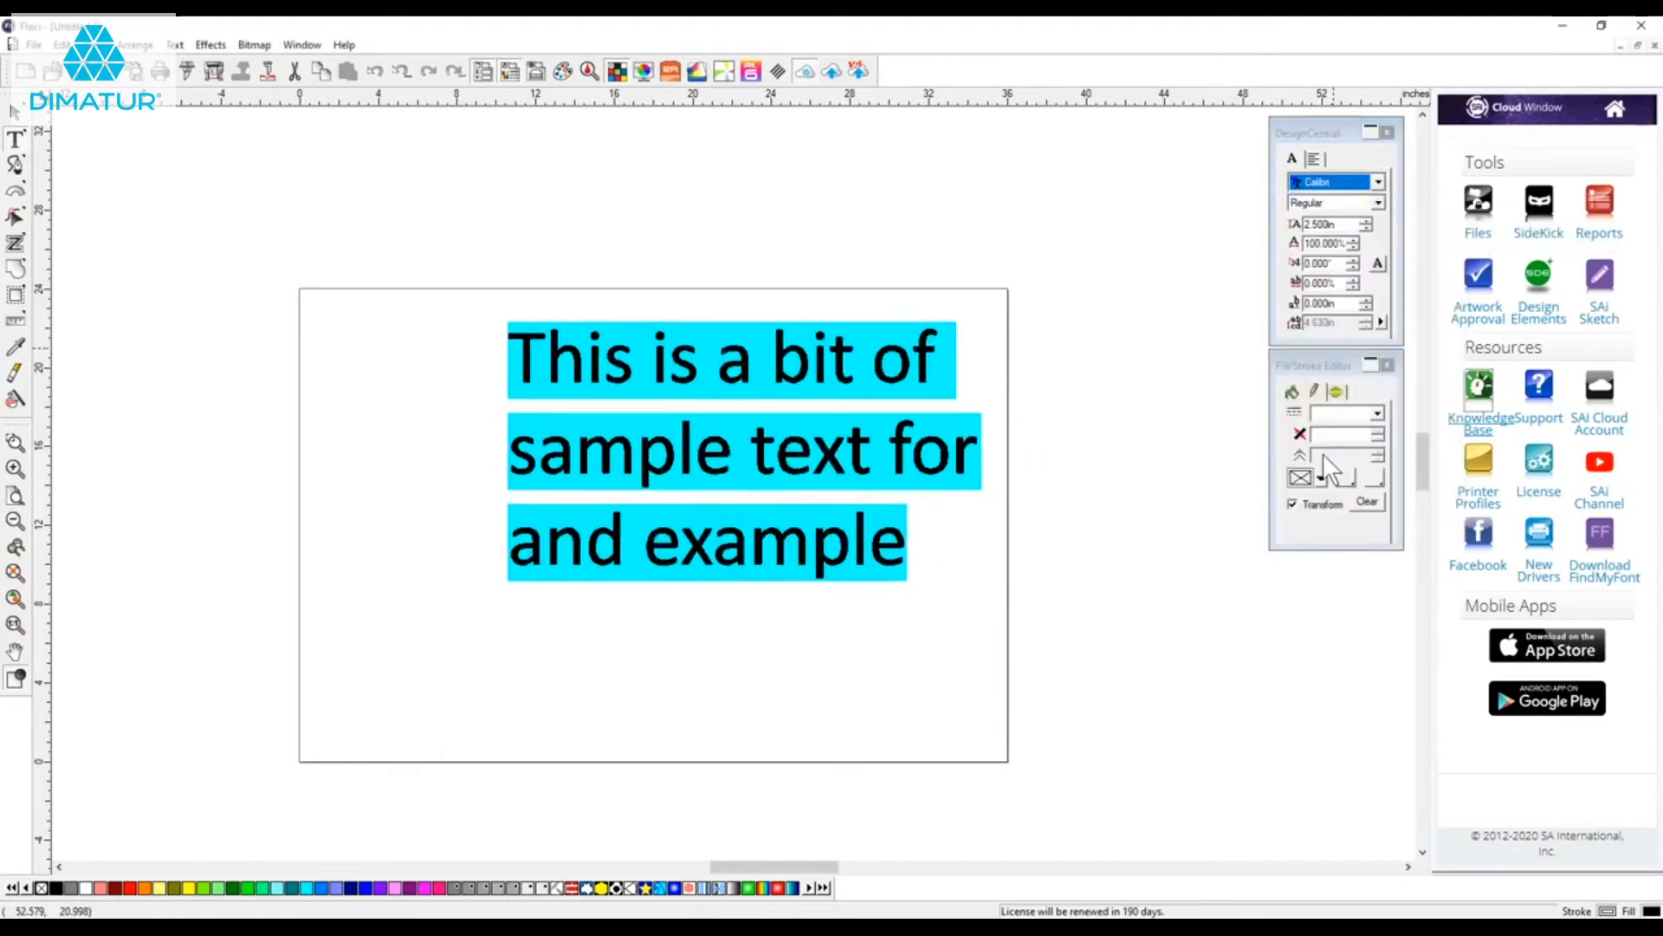
left_click(1377, 202)
left_click(1338, 229)
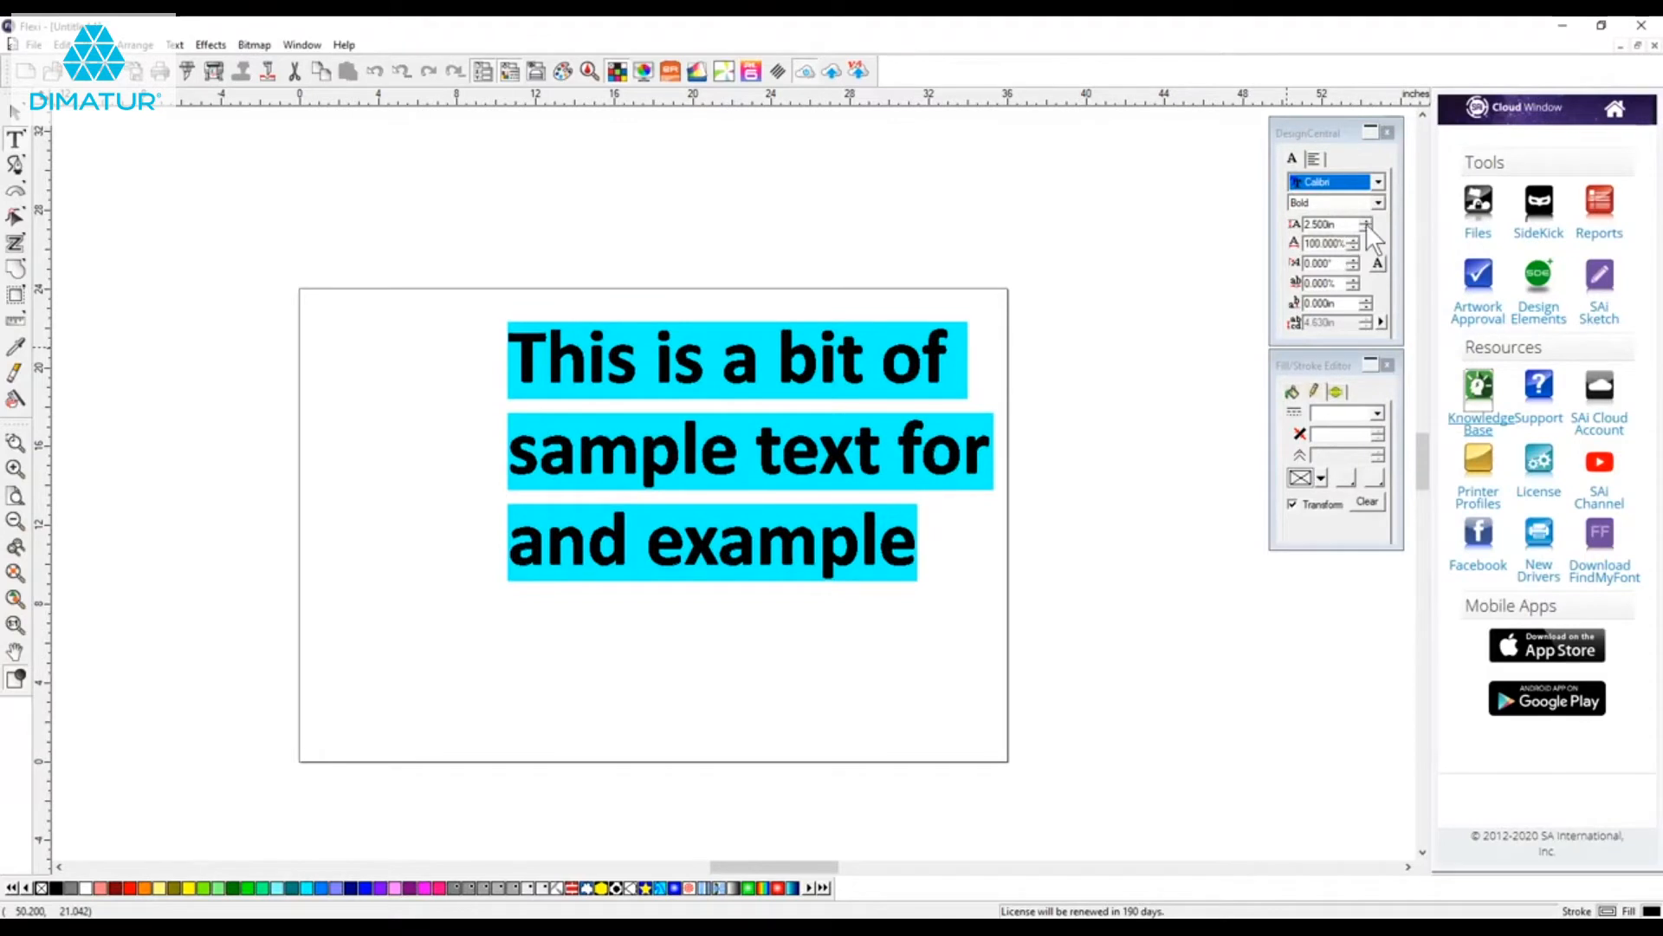
Try larger character heights on the selected text and settle on 2.6 in.
left_click(1365, 222)
left_click(1366, 221)
left_click(1366, 221)
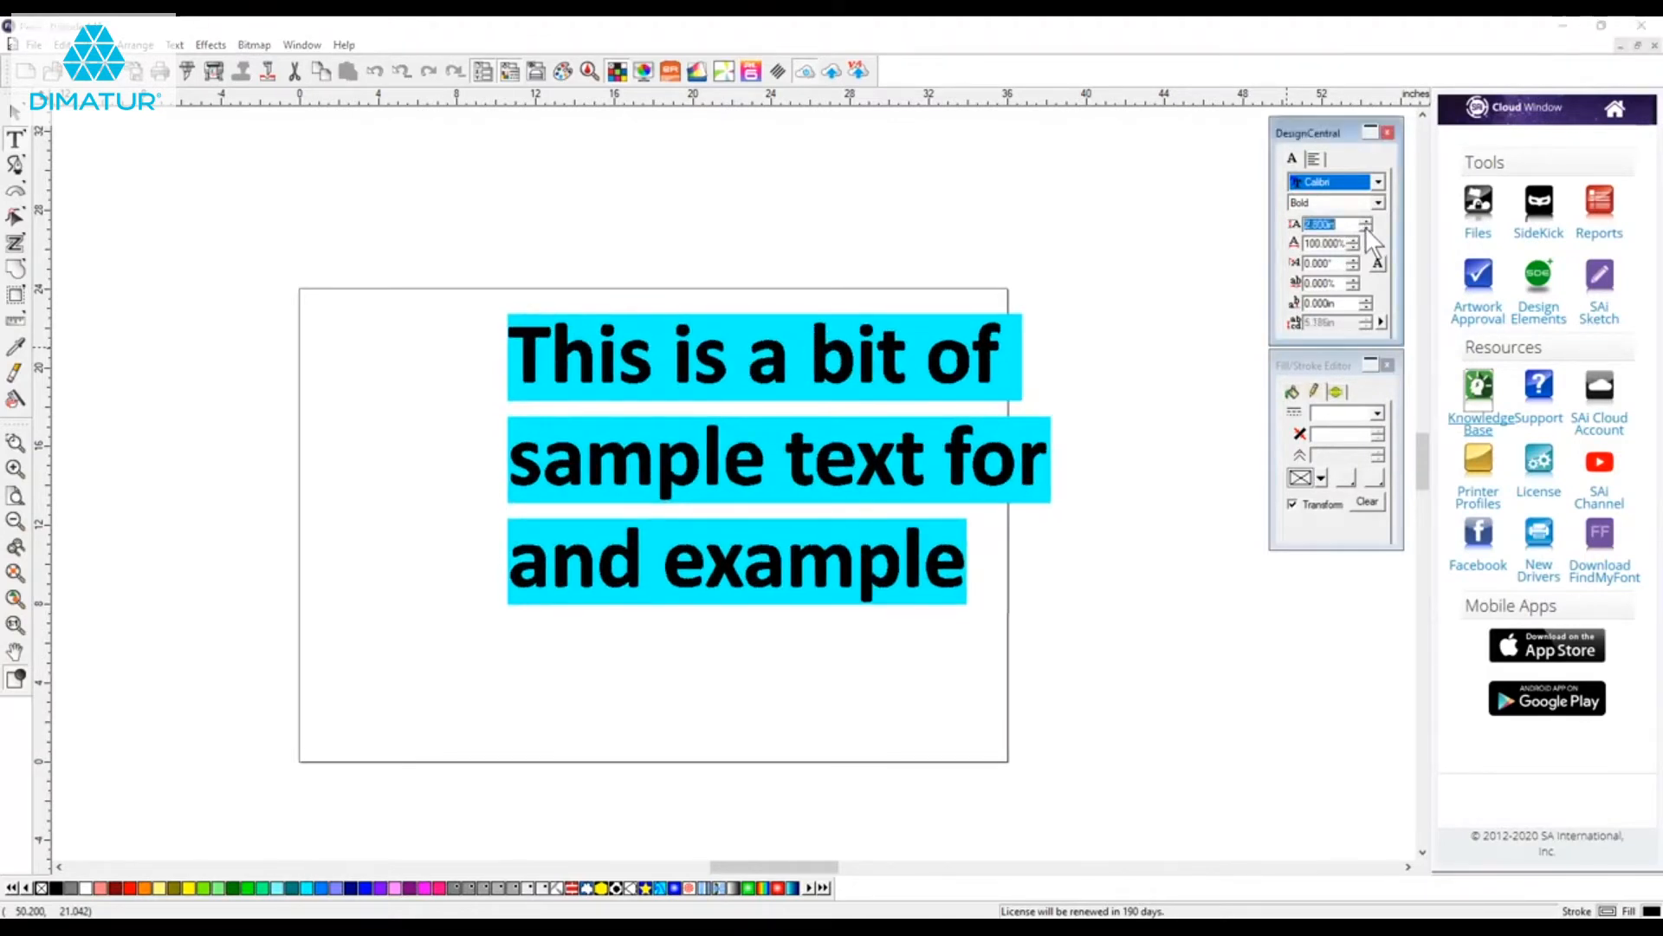
double_click(1366, 227)
Try slanting the selected text up to 10° and return the slant to 0°.
left_click(1351, 259)
left_click(1352, 259)
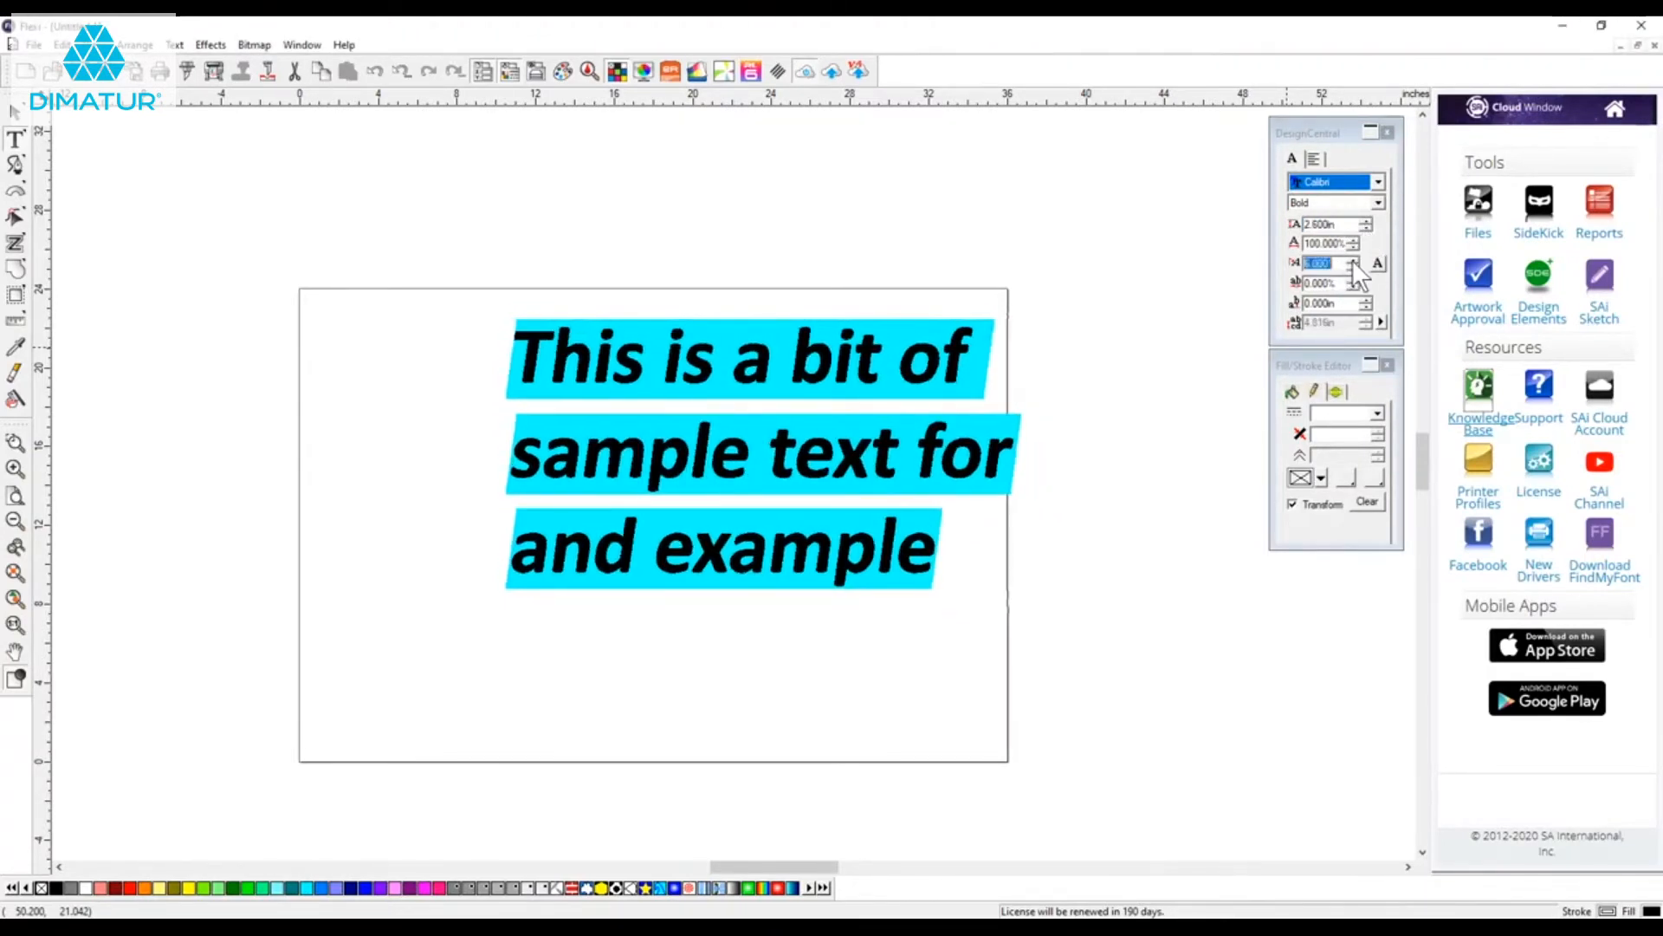
left_click(1352, 259)
left_click(1352, 259)
left_click(1351, 266)
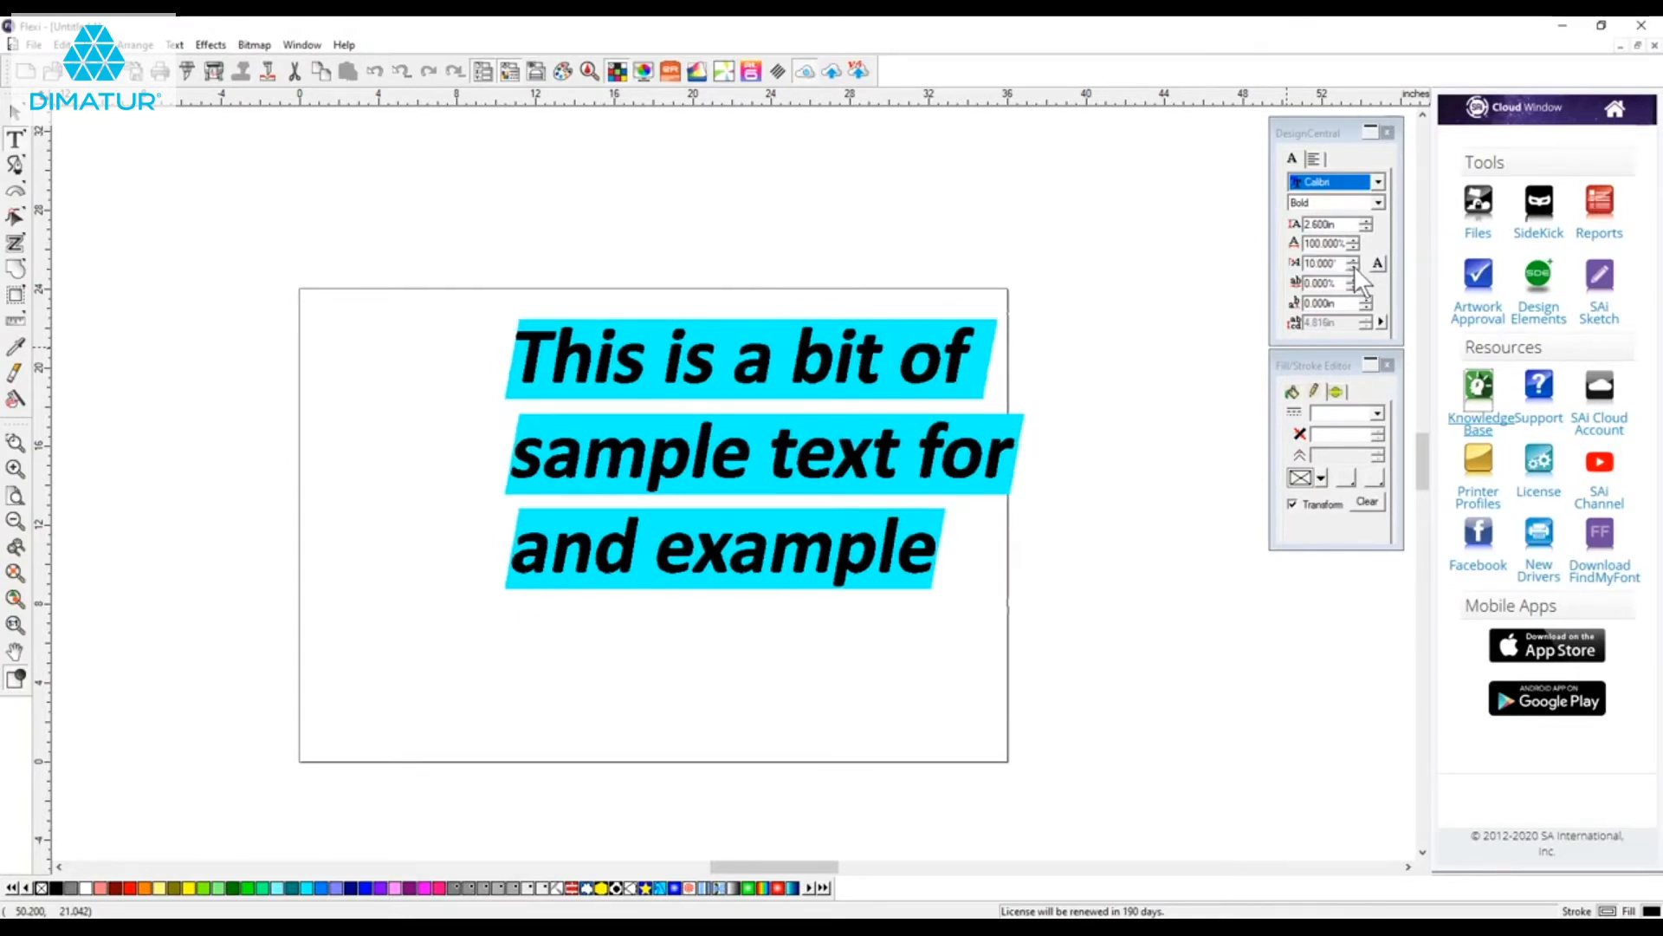
left_click(1352, 265)
left_click(1352, 266)
left_click(1352, 266)
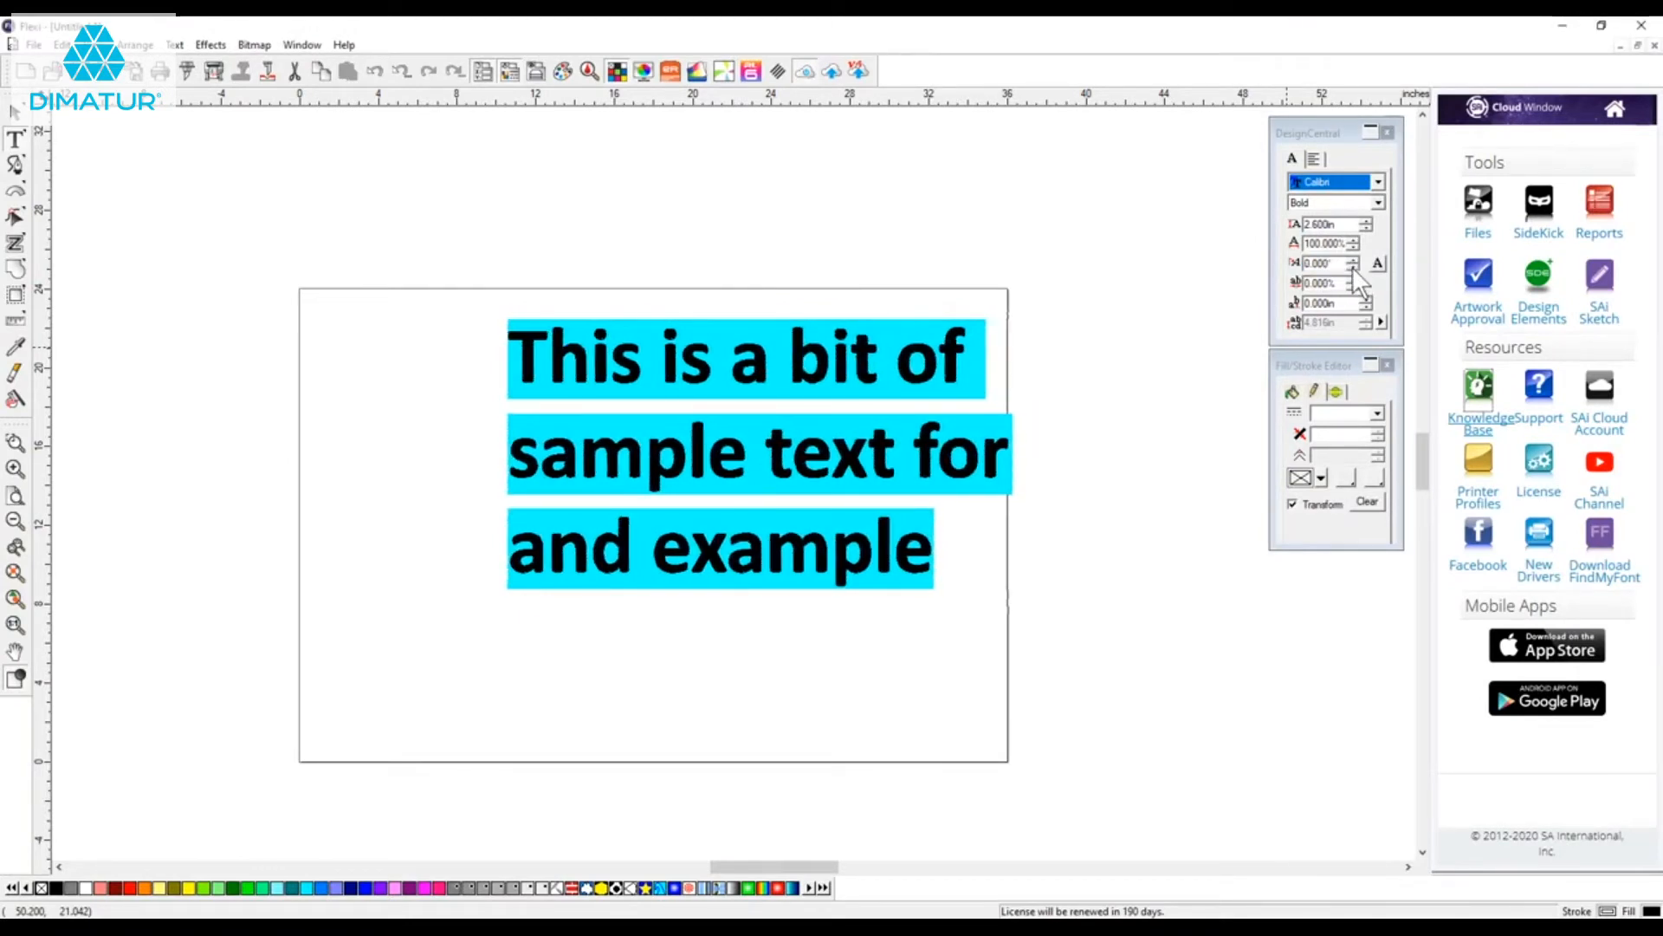
Try centre and right alignment on the text, return it to left alignment, and go back to the character settings.
left_click(1314, 159)
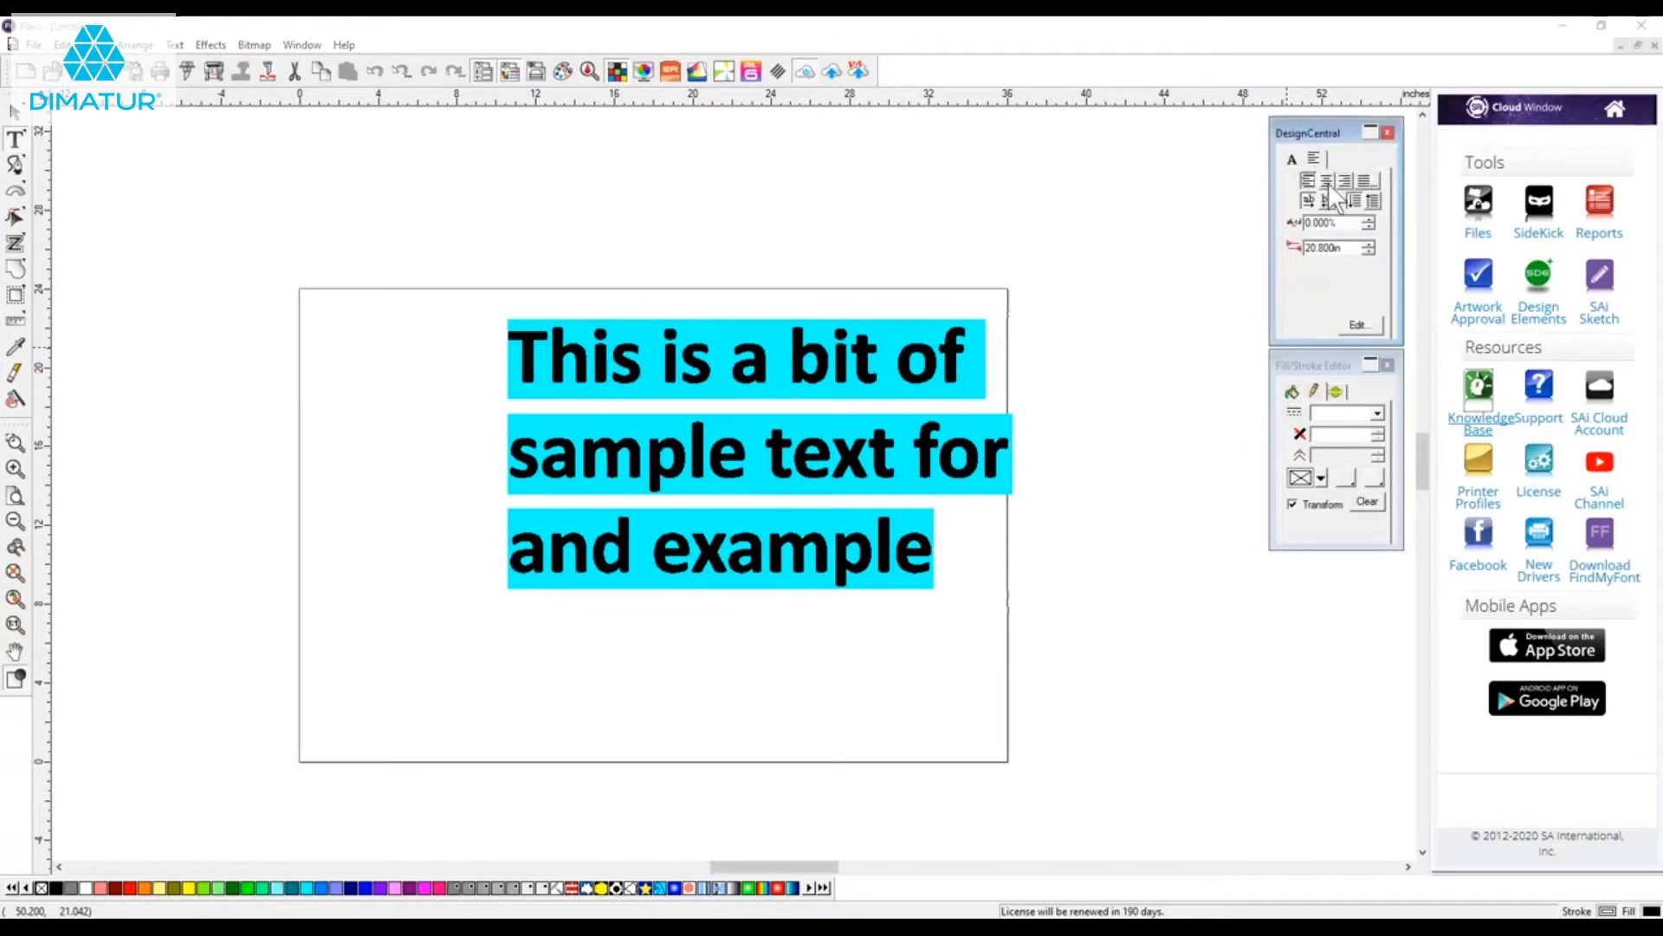
left_click(1328, 181)
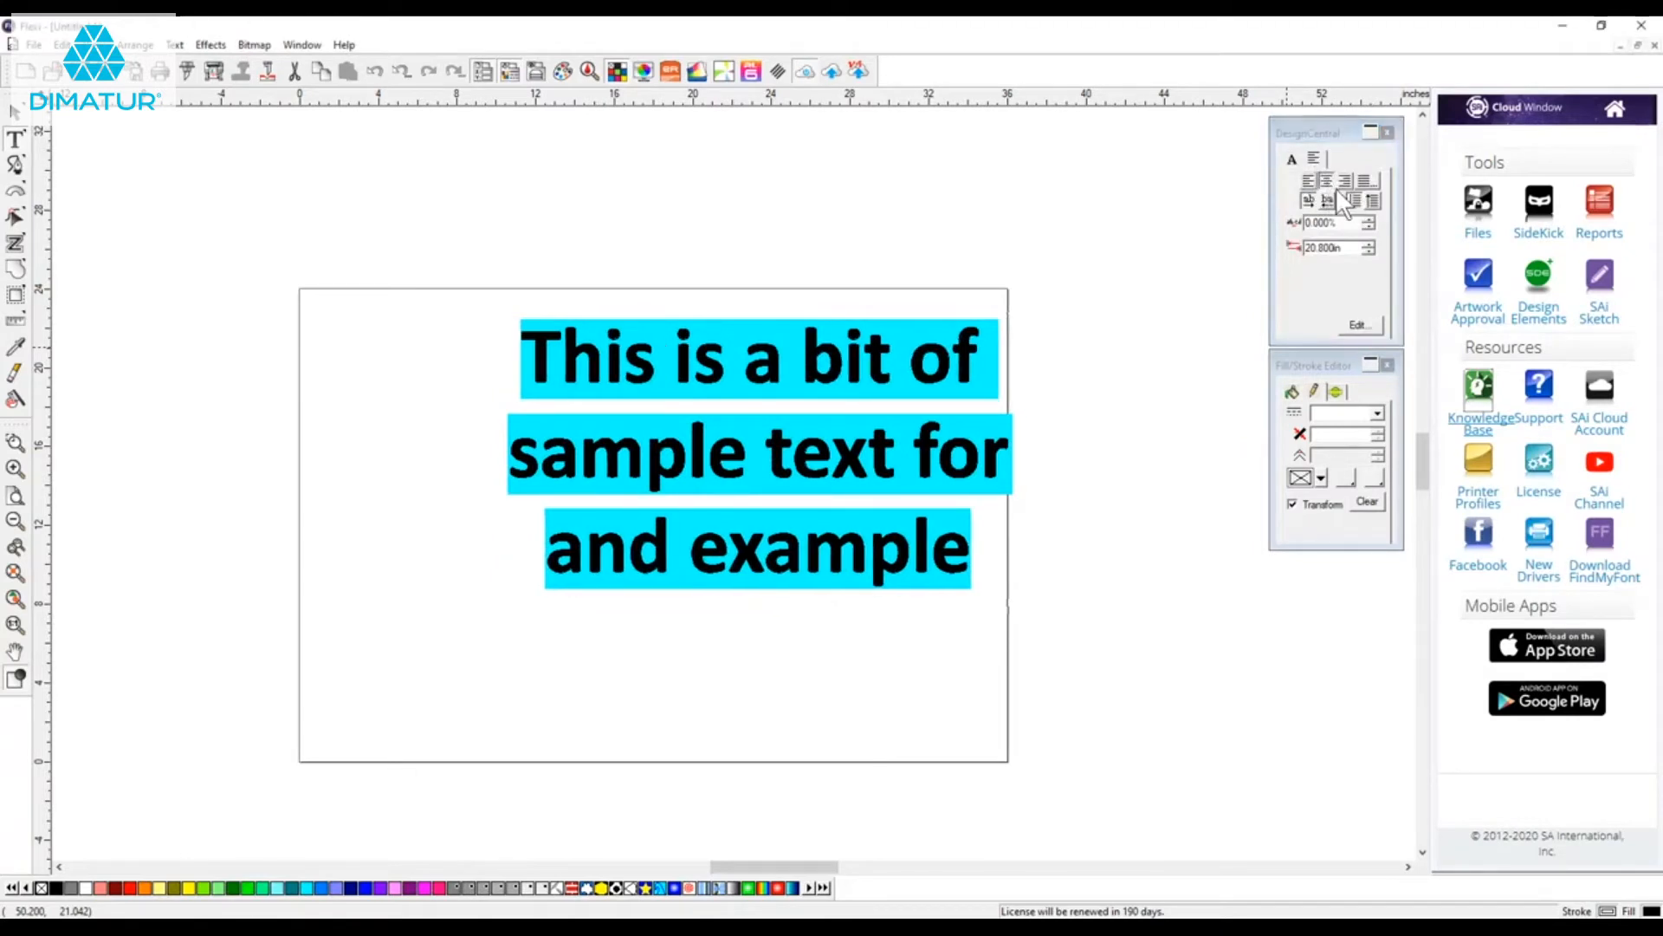
left_click(1346, 180)
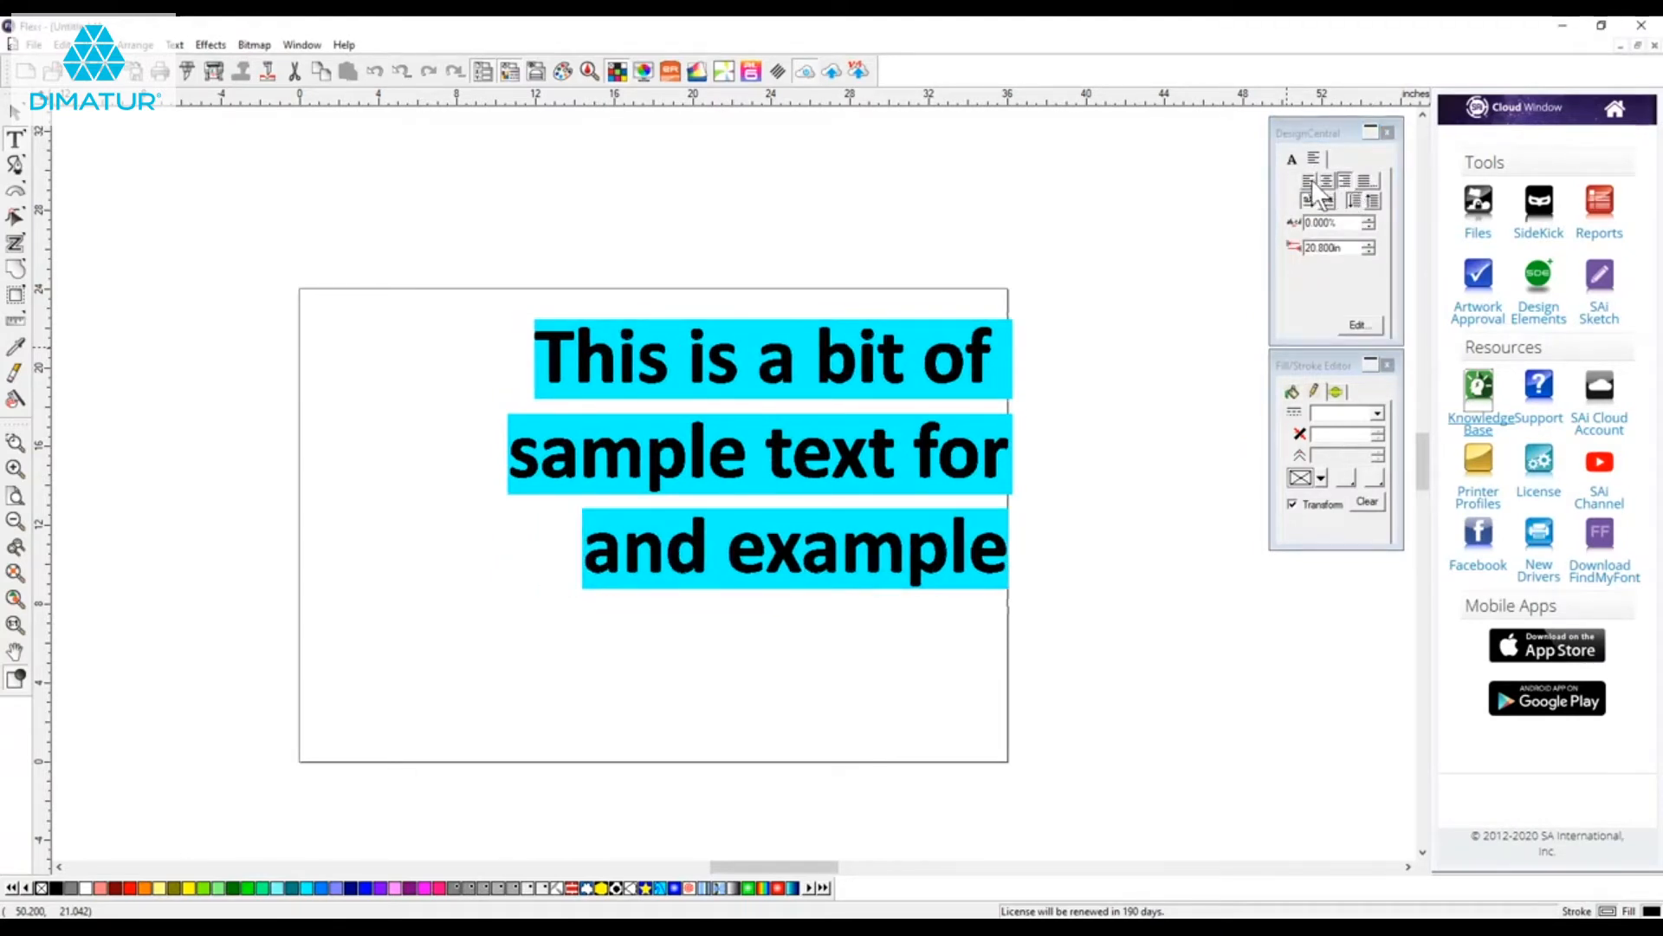
left_click(1310, 181)
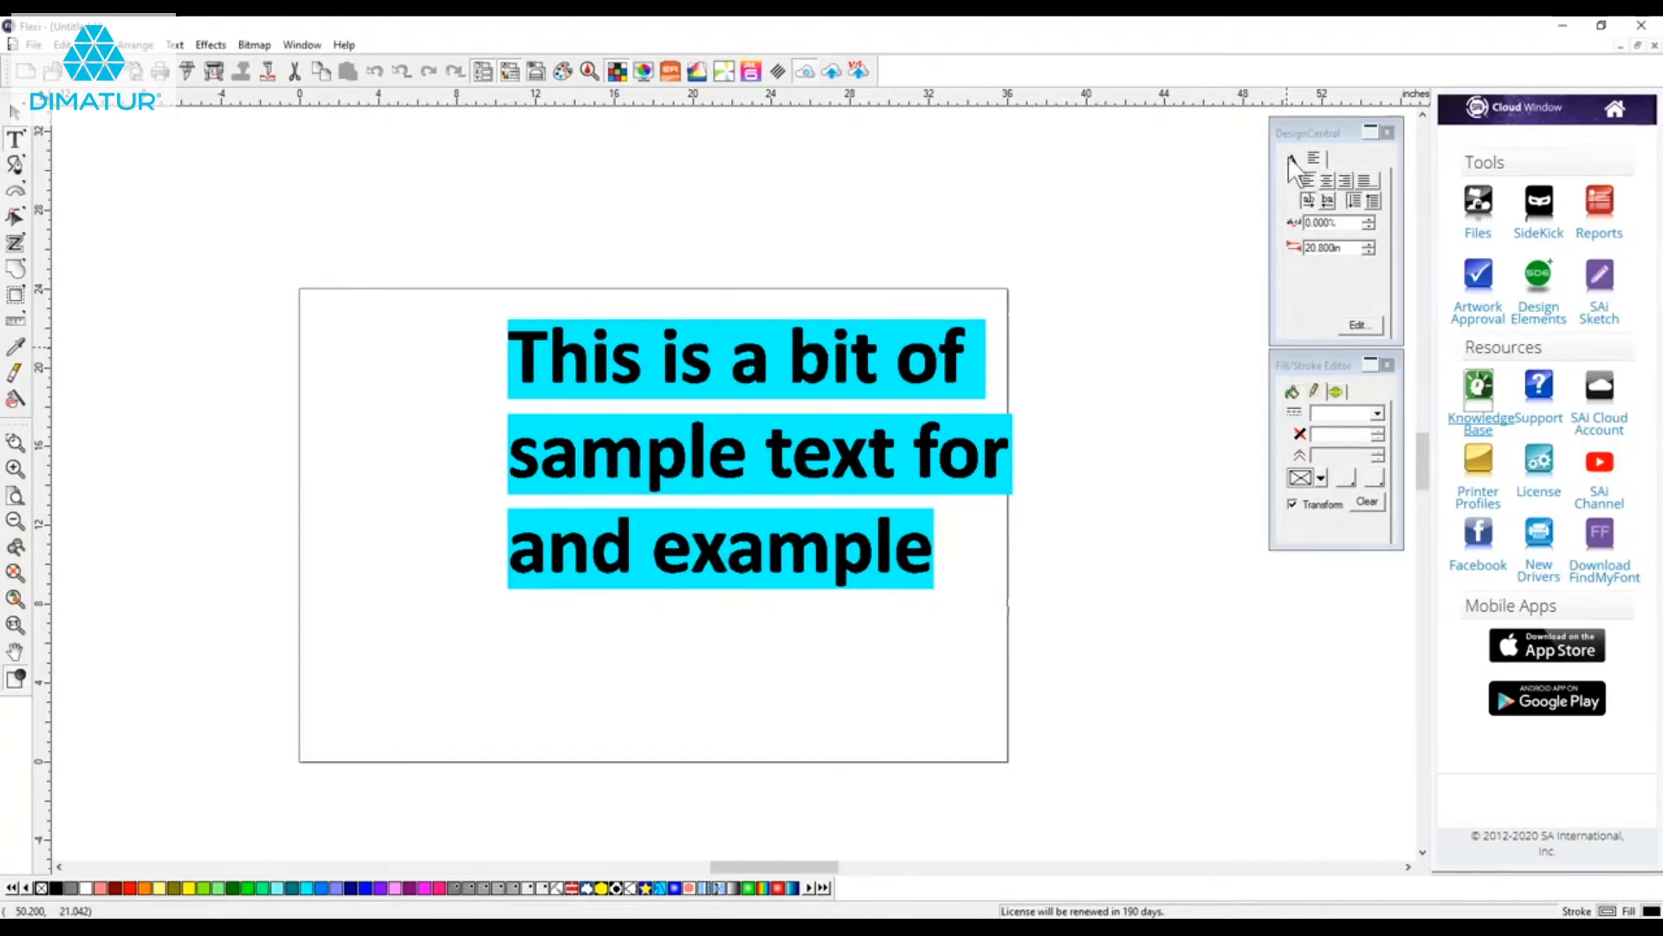
left_click(1291, 160)
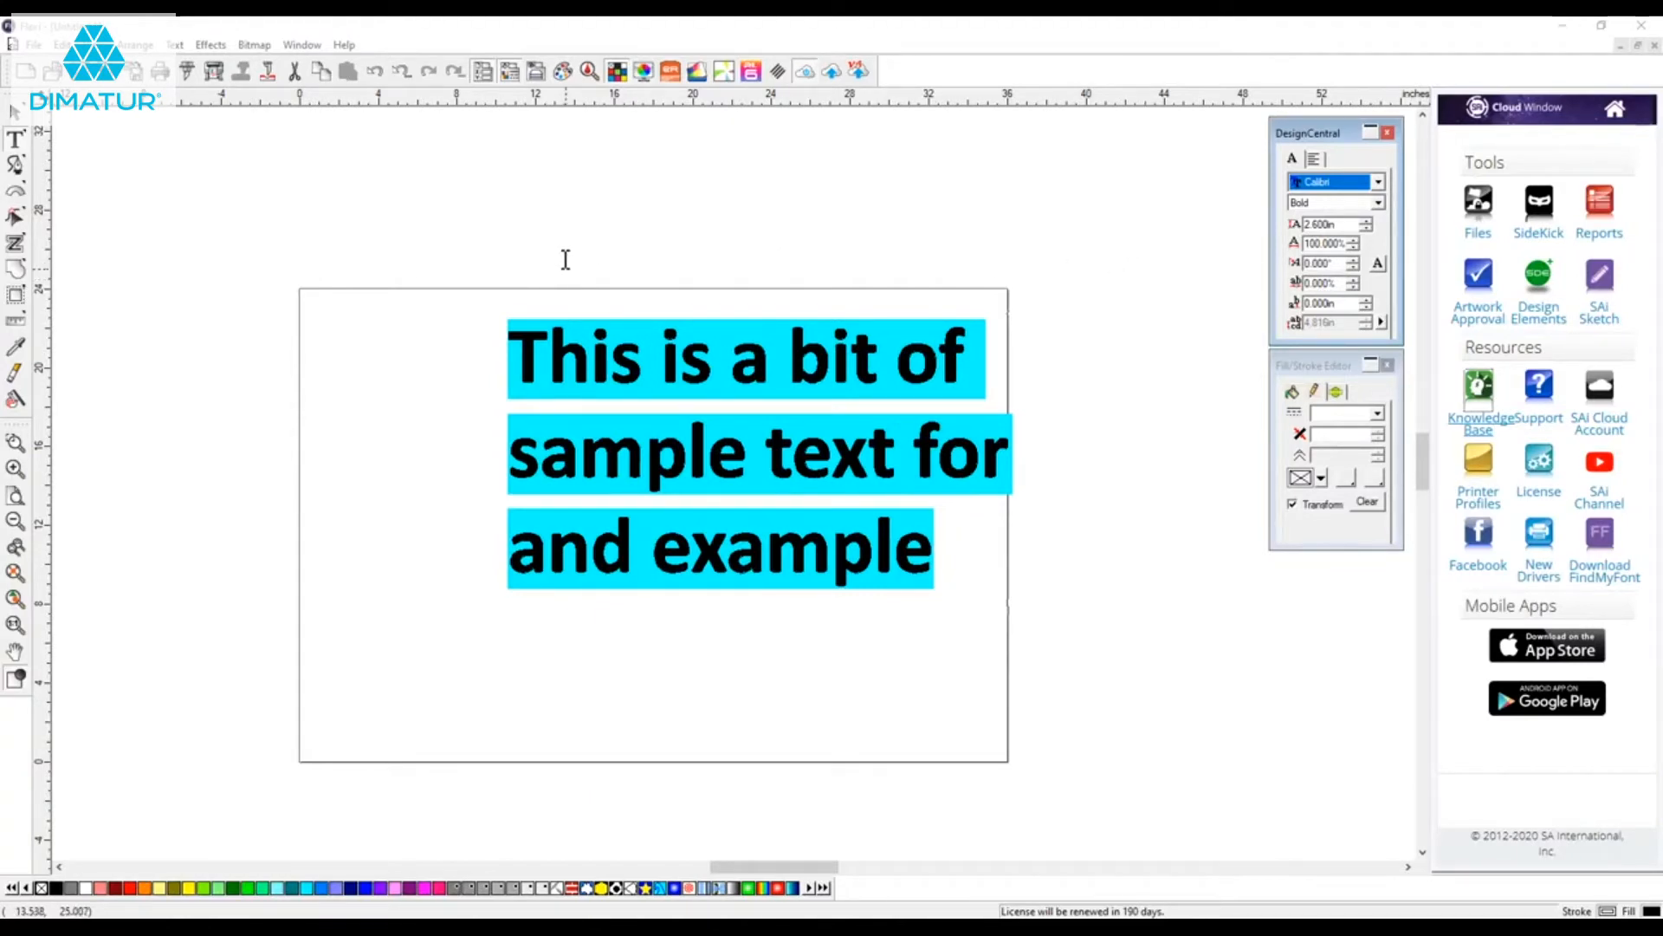
Finish editing the text, show its character handles, and slightly tighten the tracking of all three lines.
left_click(14, 116)
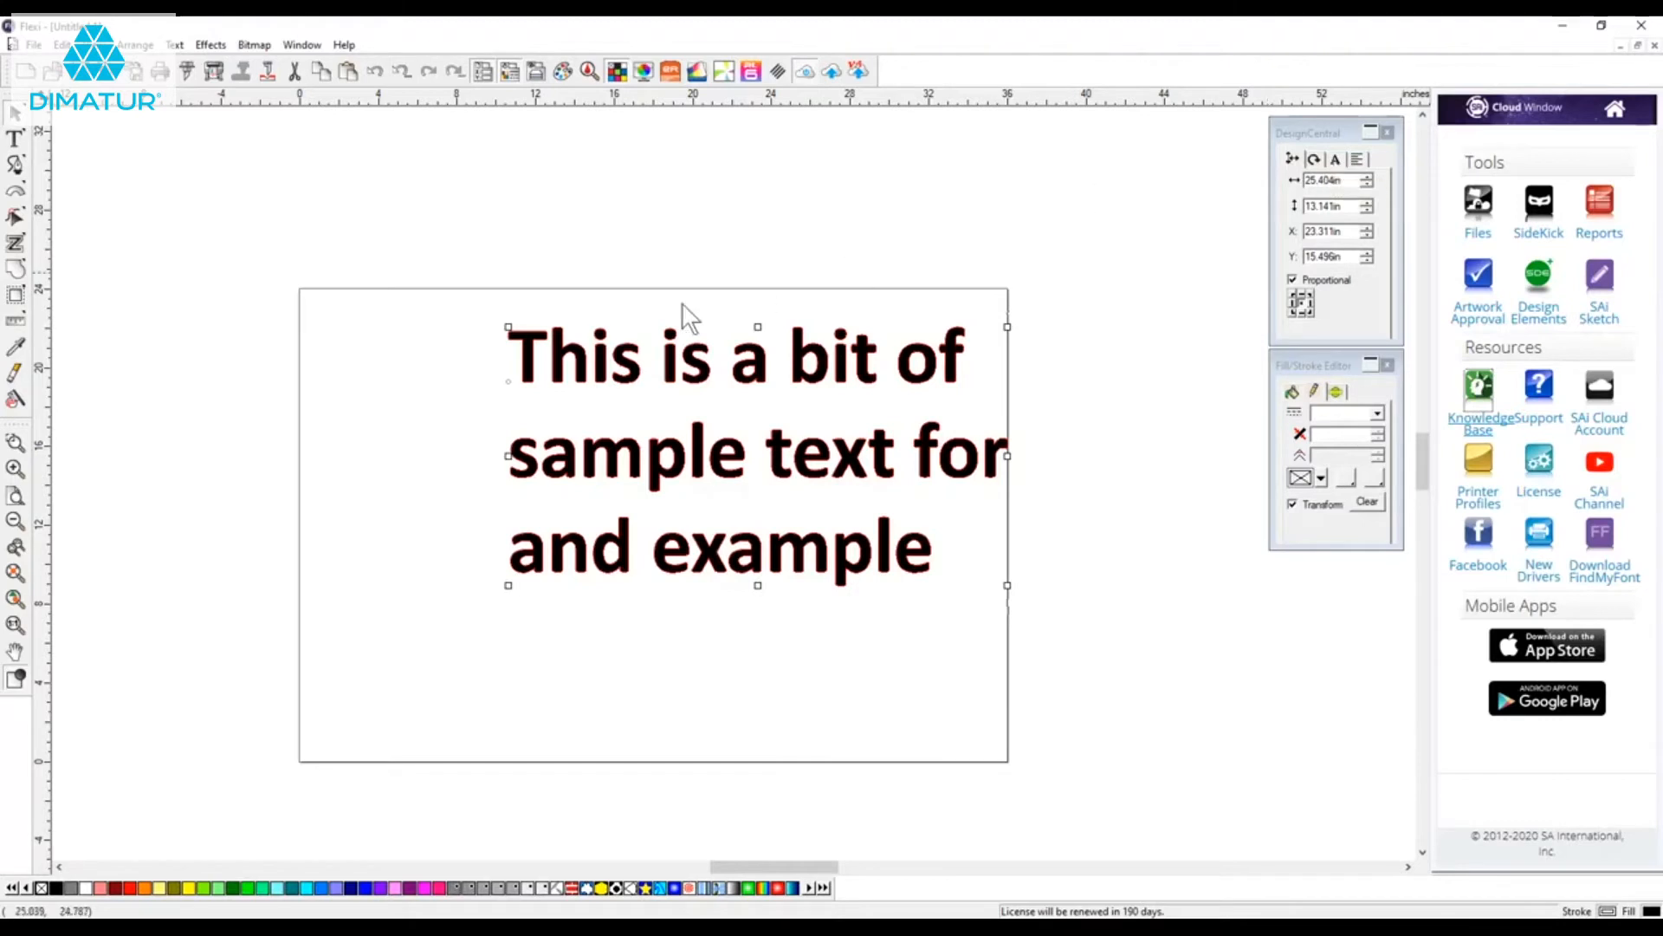
left_click(1336, 158)
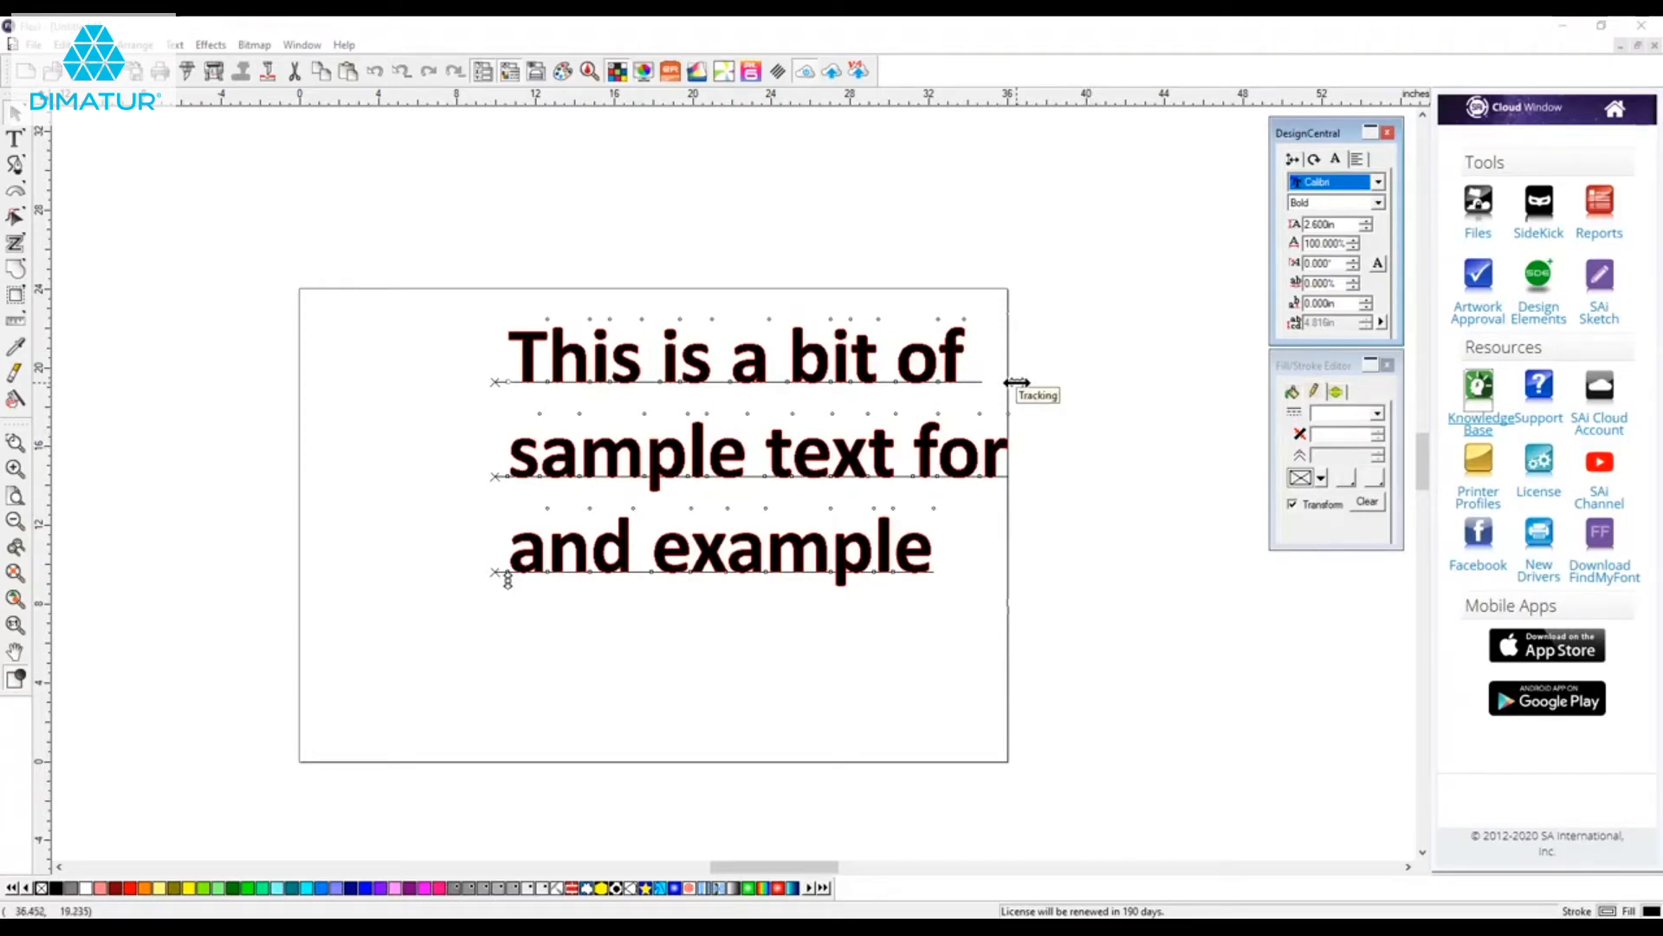
mouse_move(1016, 382)
left_mouse_down()
mouse_move(1133, 372)
mouse_move(1012, 377)
left_mouse_up()
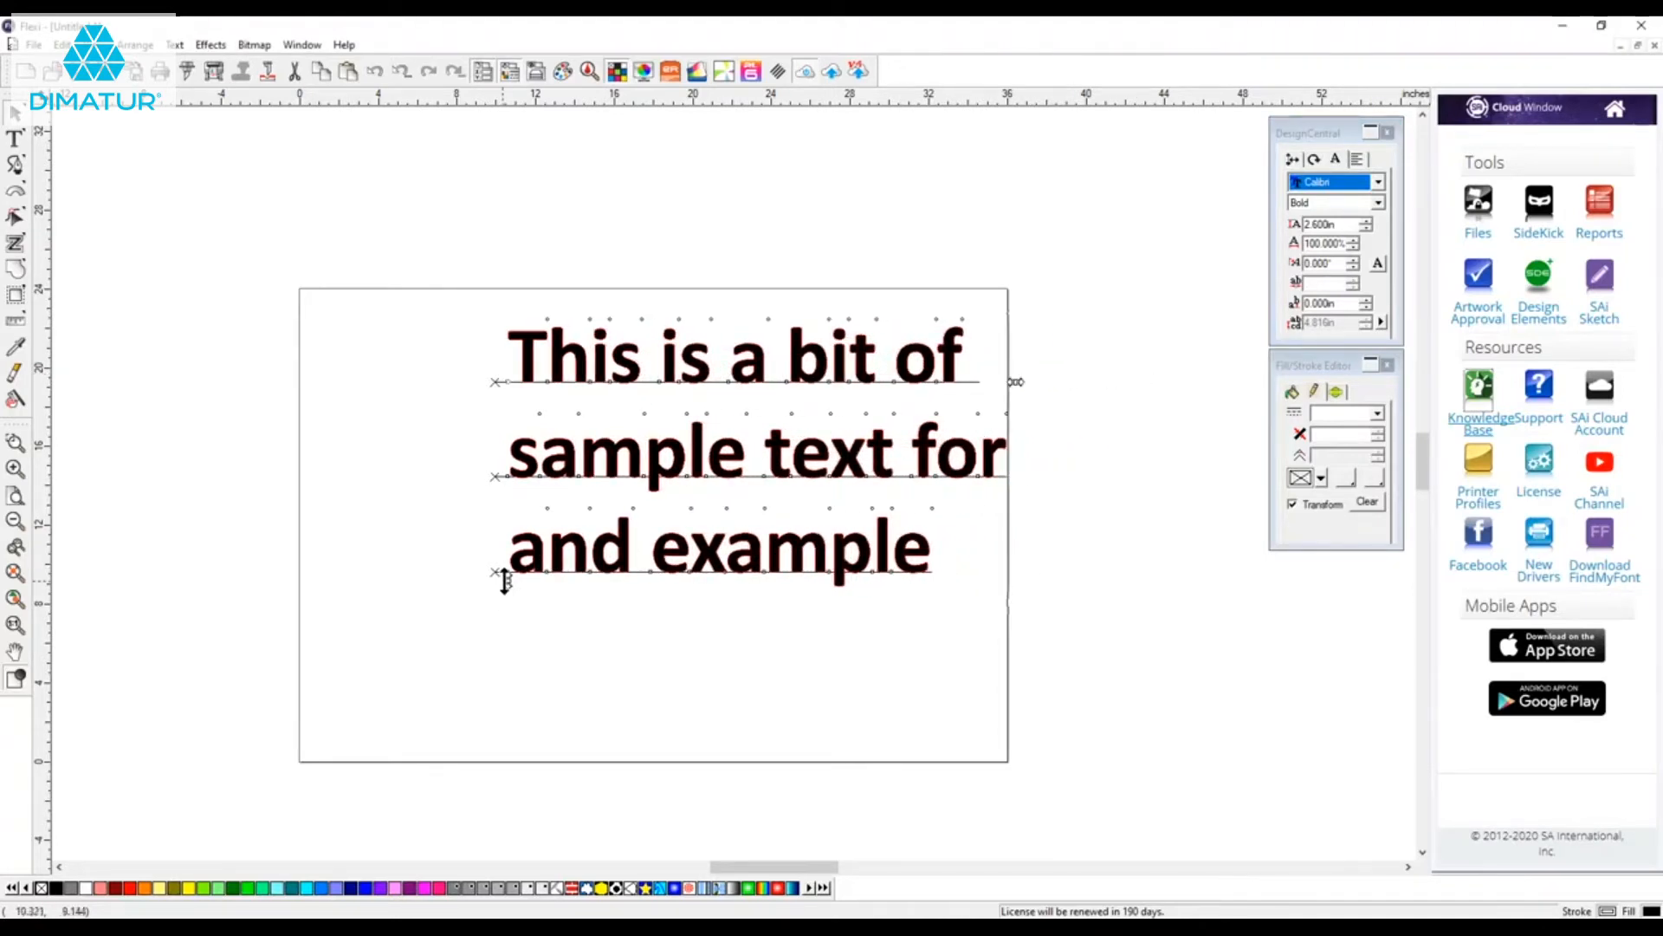
Adjust the text's line spacing slightly, using the overall spacing and the individual baselines of the first, third and second lines.
mouse_move(506, 583)
left_mouse_down()
mouse_move(502, 673)
mouse_move(498, 581)
left_mouse_up()
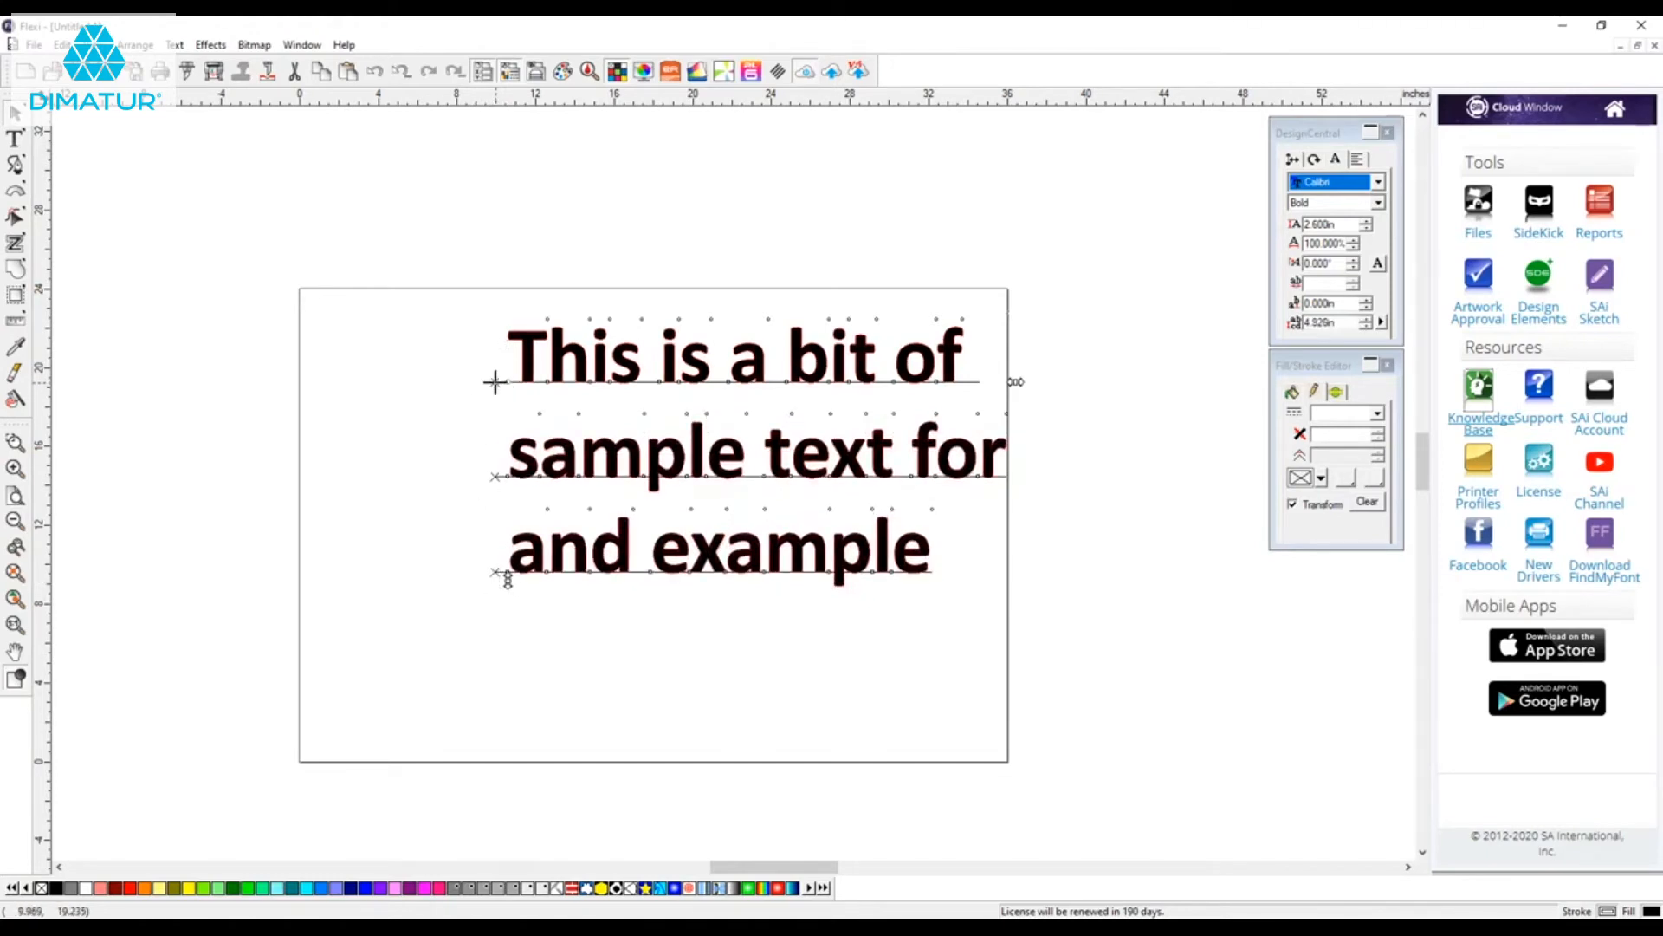
mouse_move(495, 382)
left_mouse_down()
mouse_move(544, 376)
mouse_move(539, 331)
mouse_move(520, 386)
left_mouse_up()
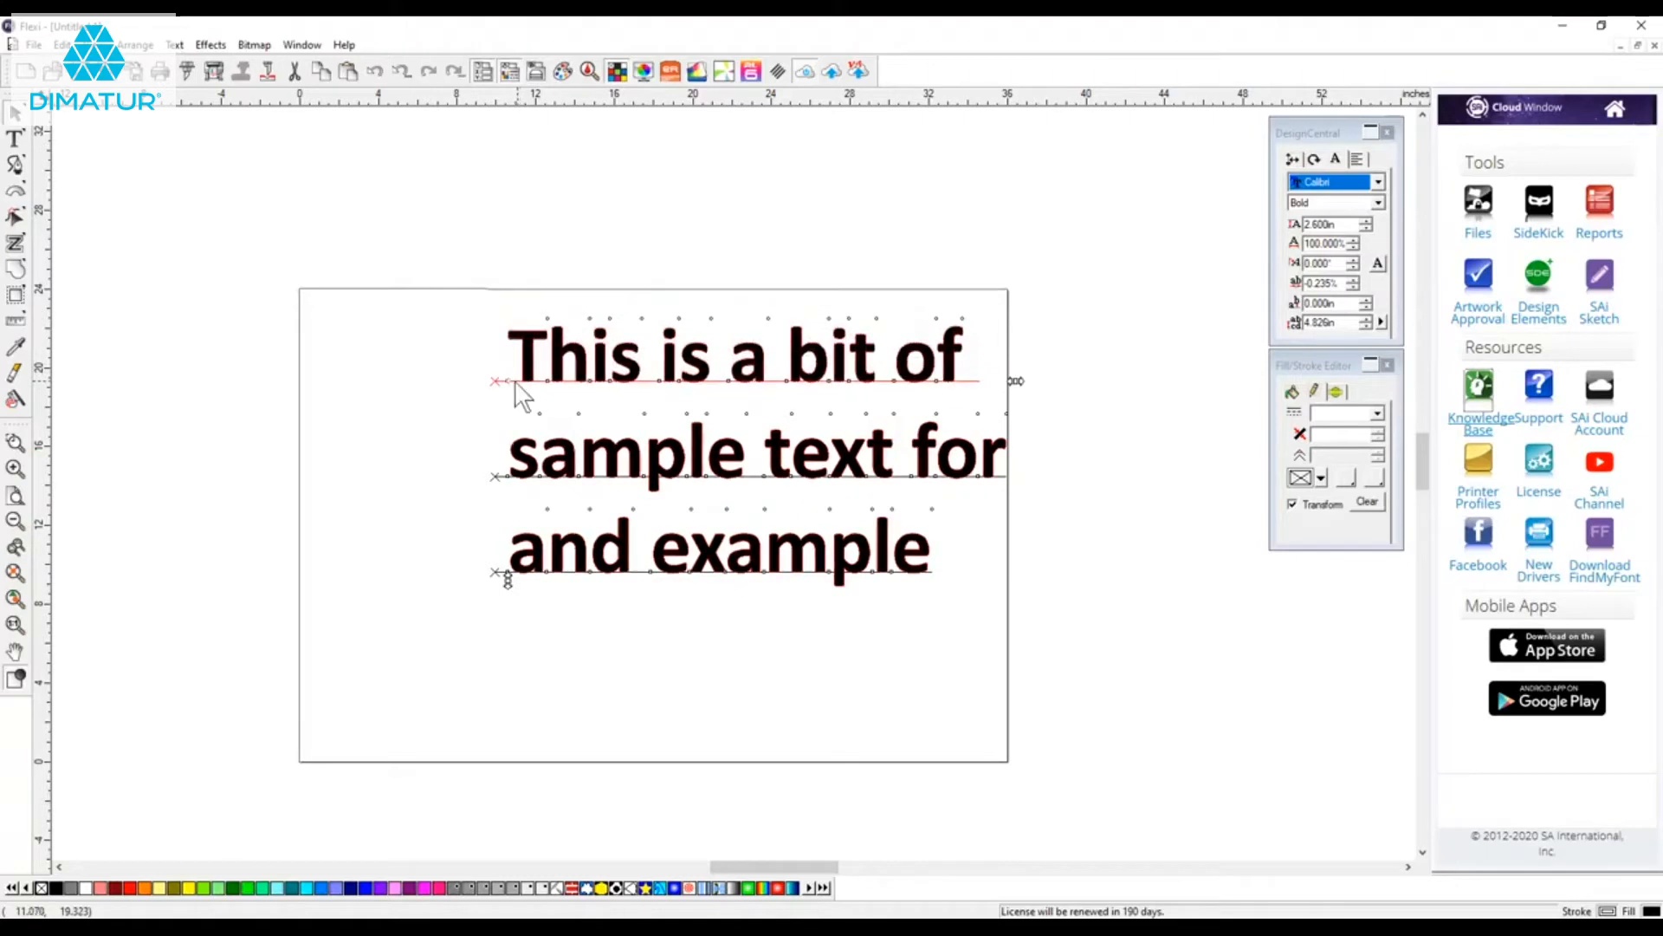
left_click(494, 570)
mouse_move(495, 570)
left_mouse_down()
mouse_move(494, 551)
mouse_move(490, 570)
left_mouse_up()
left_click(494, 476)
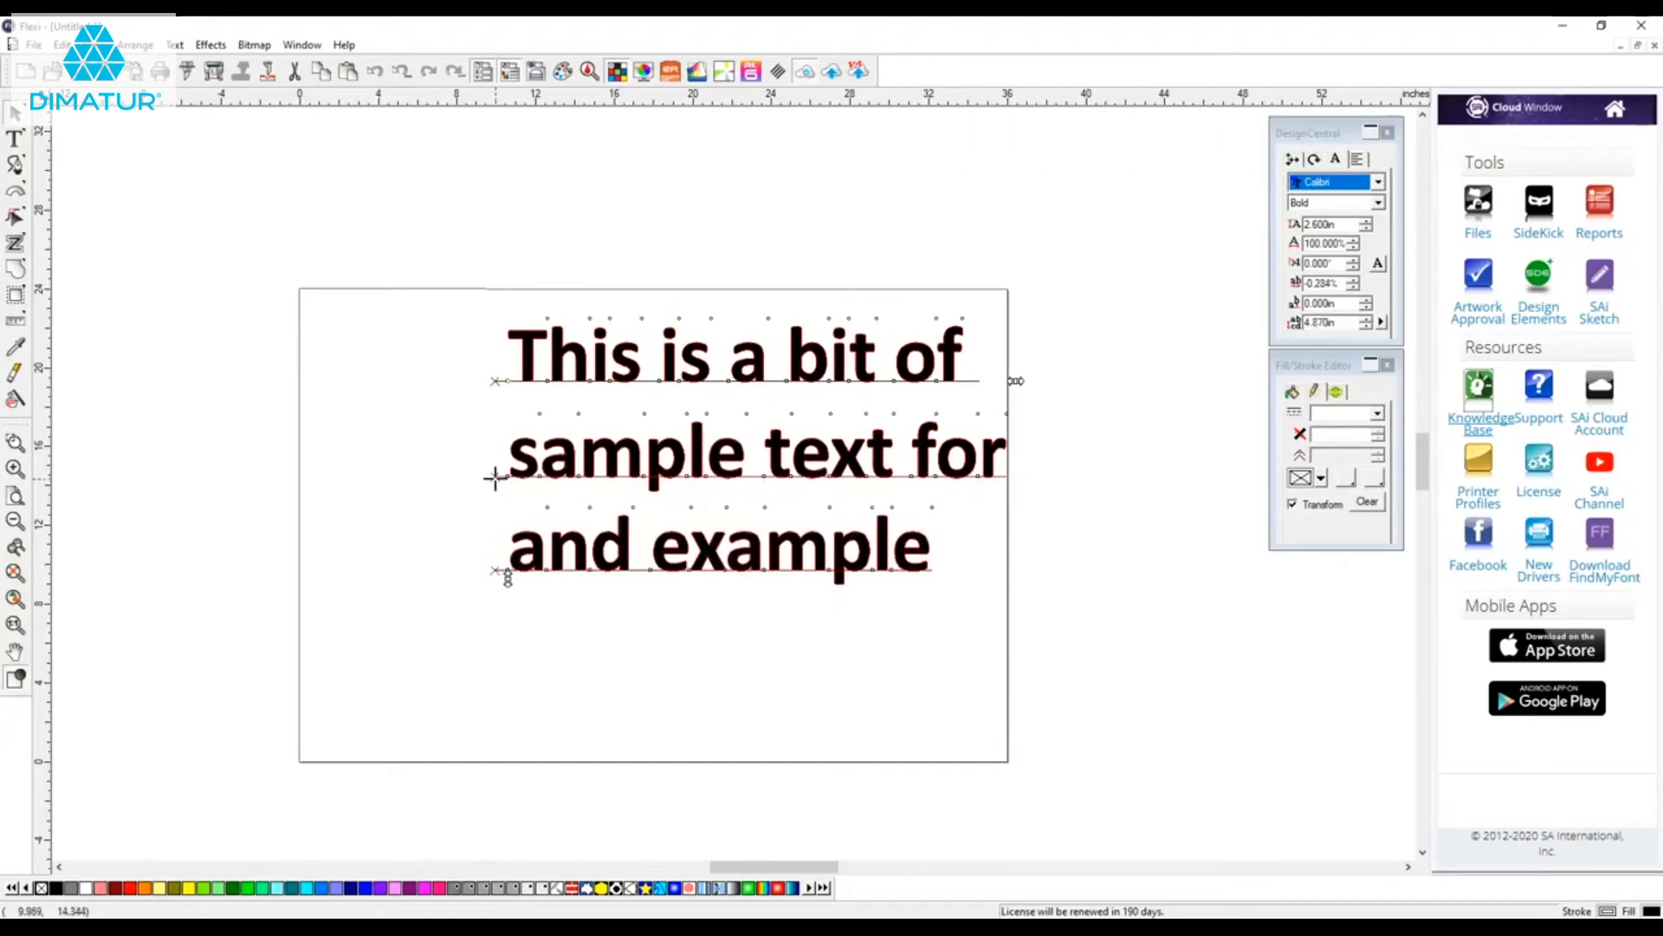
mouse_move(494, 475)
left_mouse_down()
mouse_move(494, 427)
mouse_move(490, 475)
left_mouse_up()
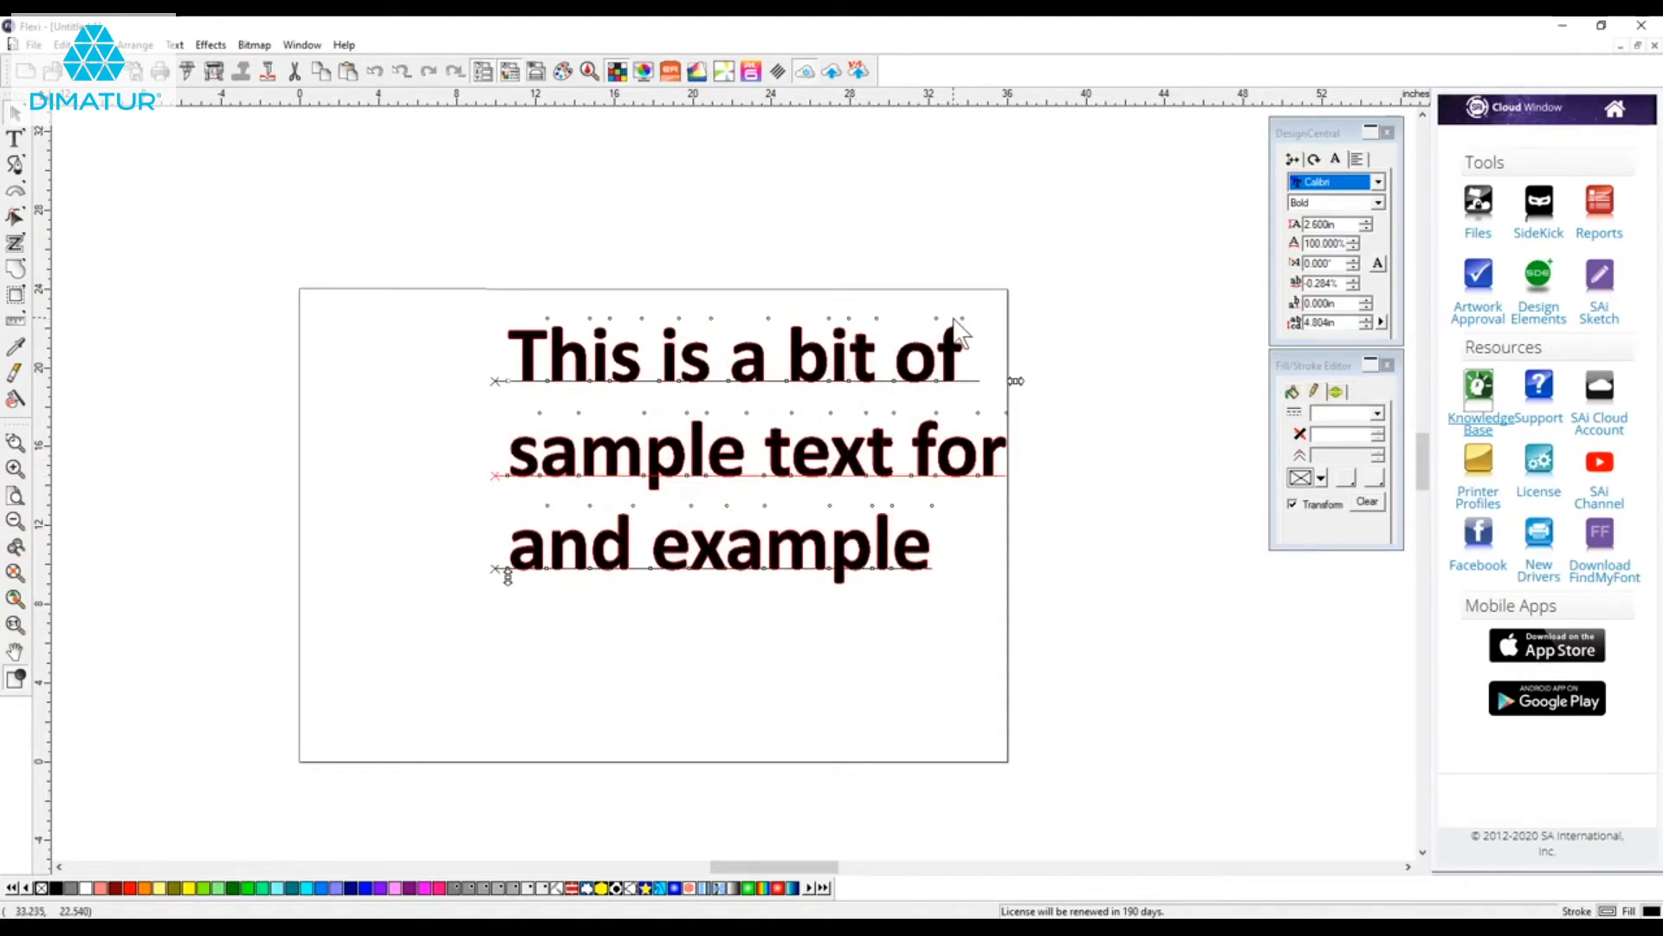
Slightly shift the letter "b" of "bit" along its baseline and try out the rotation handle of the "a" before it.
left_click_drag(706, 316, 767, 322)
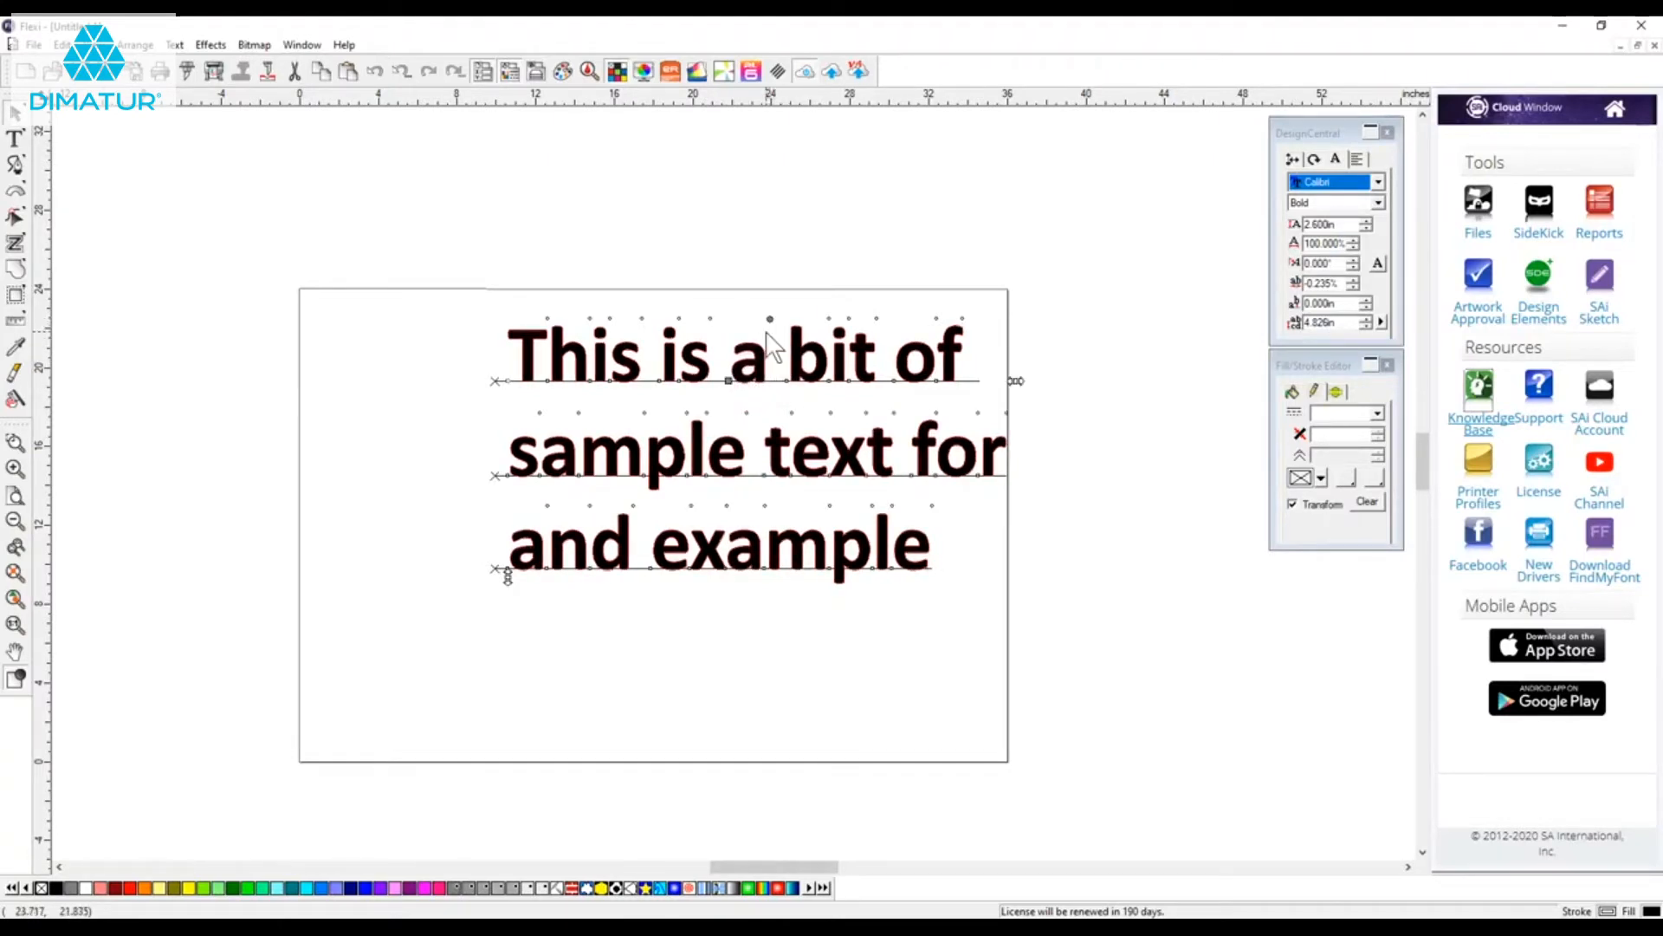
mouse_move(785, 381)
left_mouse_down()
mouse_move(932, 382)
mouse_move(786, 382)
left_mouse_up()
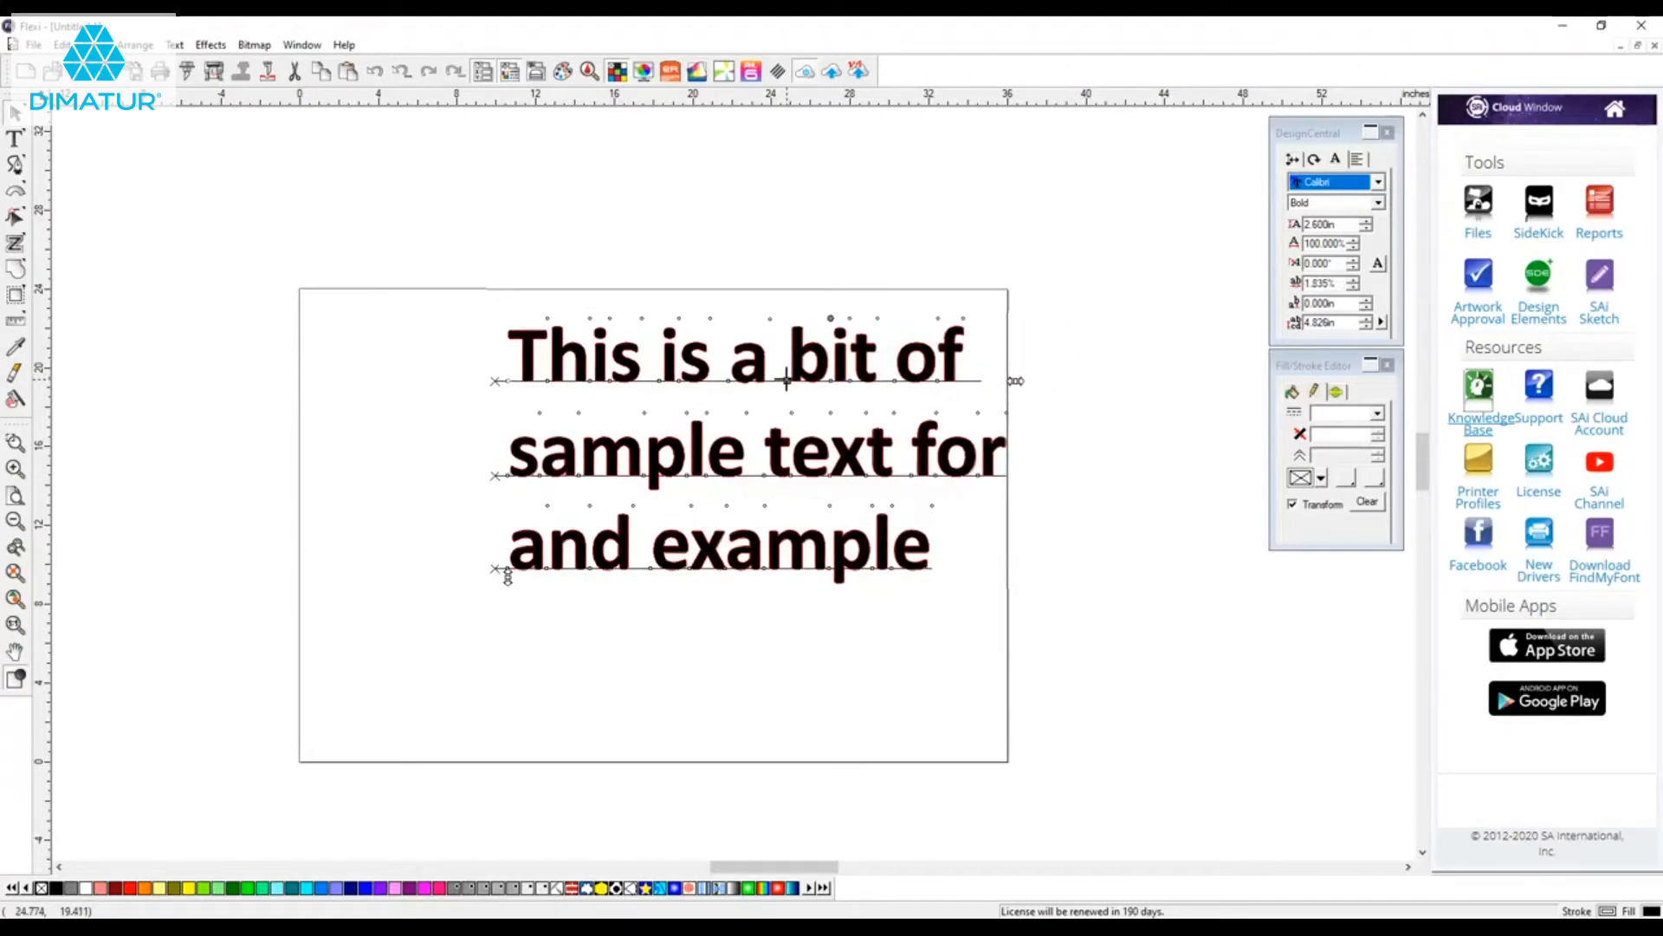
mouse_move(787, 381)
left_mouse_down()
mouse_move(832, 383)
mouse_move(782, 390)
left_mouse_up()
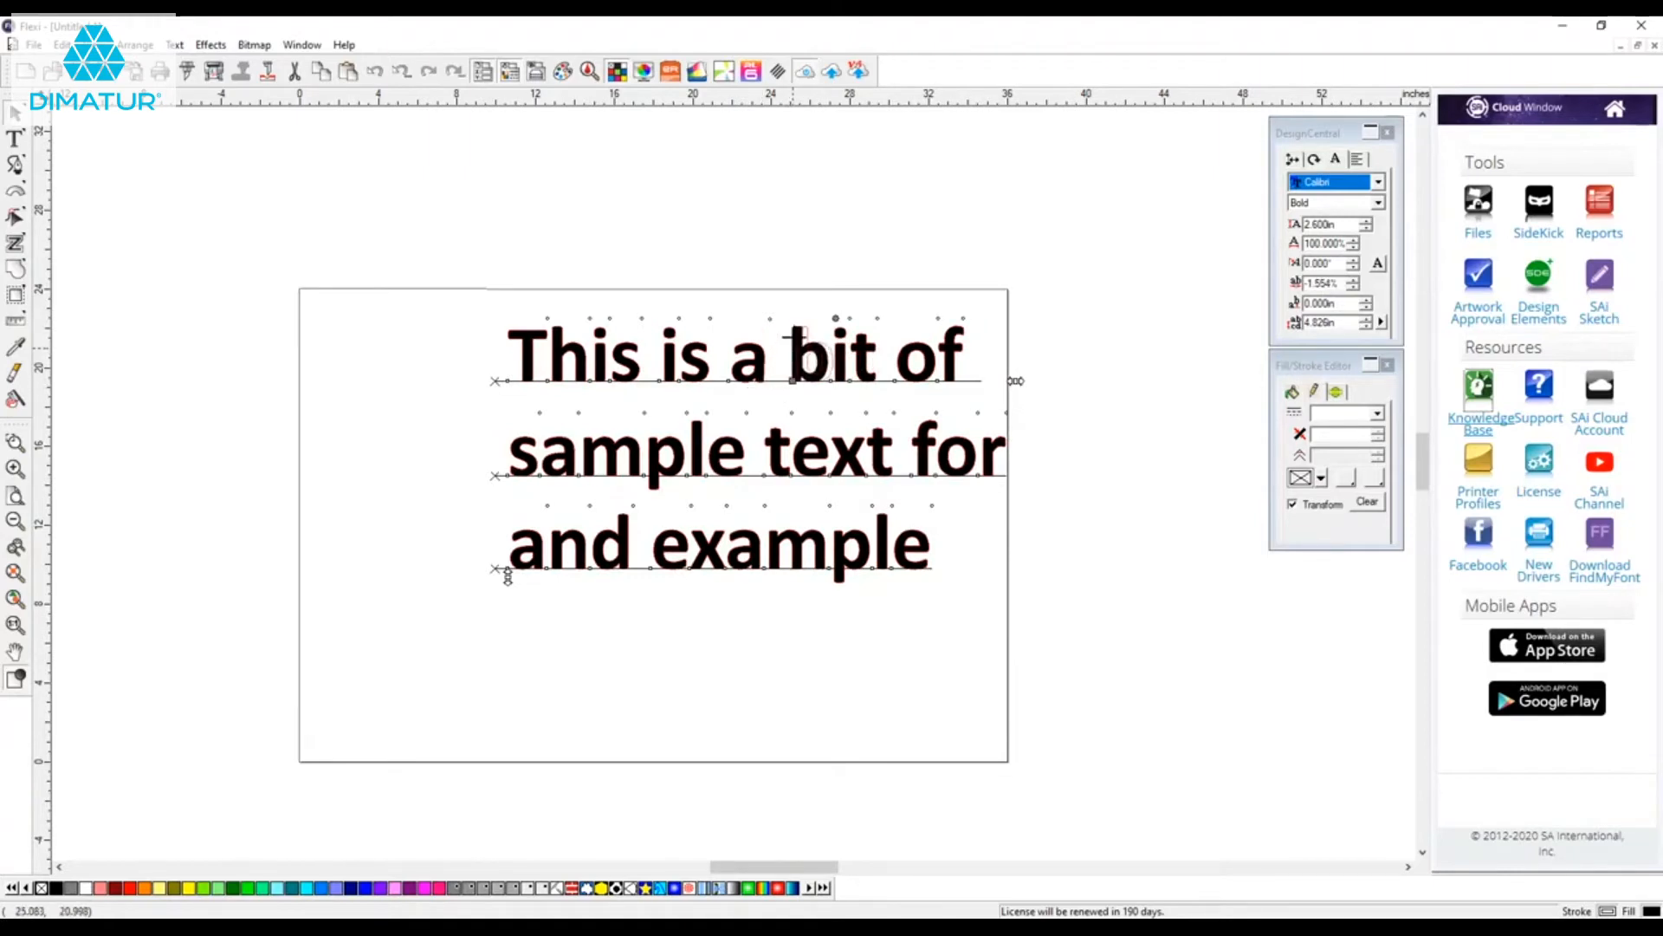
left_click_drag(794, 333, 759, 337)
mouse_move(785, 366)
left_mouse_down()
mouse_move(815, 376)
mouse_move(735, 382)
mouse_move(805, 389)
mouse_move(770, 382)
mouse_move(785, 383)
left_mouse_up()
mouse_move(787, 382)
left_mouse_down()
mouse_move(788, 338)
mouse_move(805, 430)
mouse_move(802, 257)
mouse_move(806, 401)
mouse_move(798, 286)
mouse_move(803, 382)
left_mouse_up()
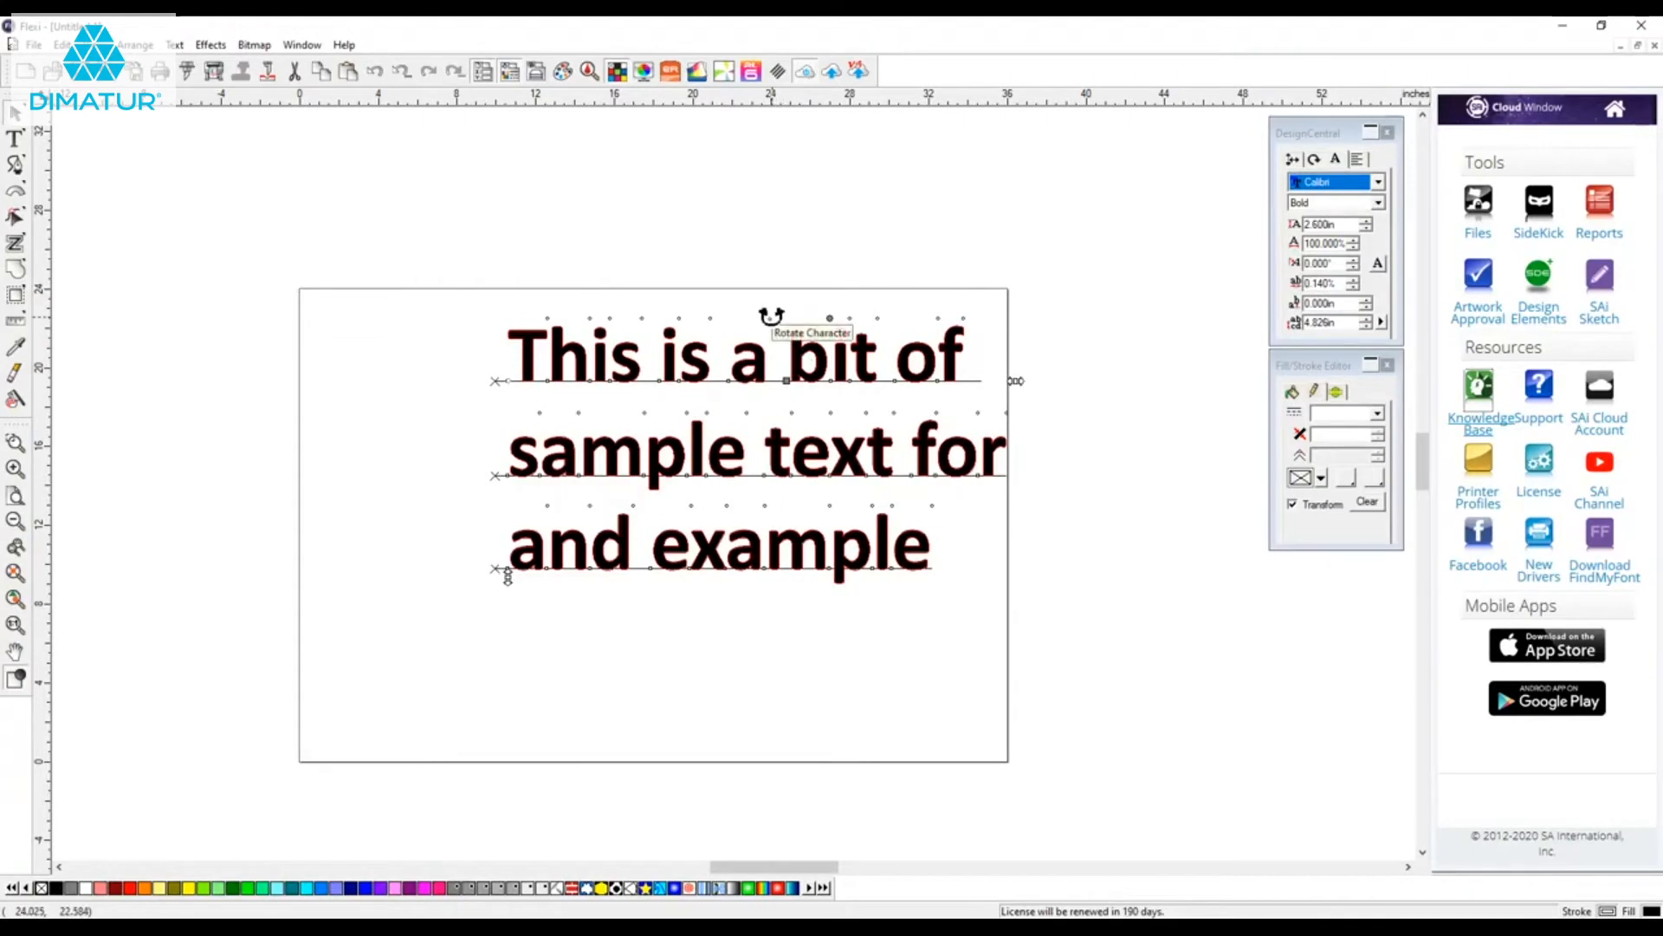
mouse_move(770, 318)
left_mouse_down()
mouse_move(720, 304)
mouse_move(780, 313)
left_mouse_up()
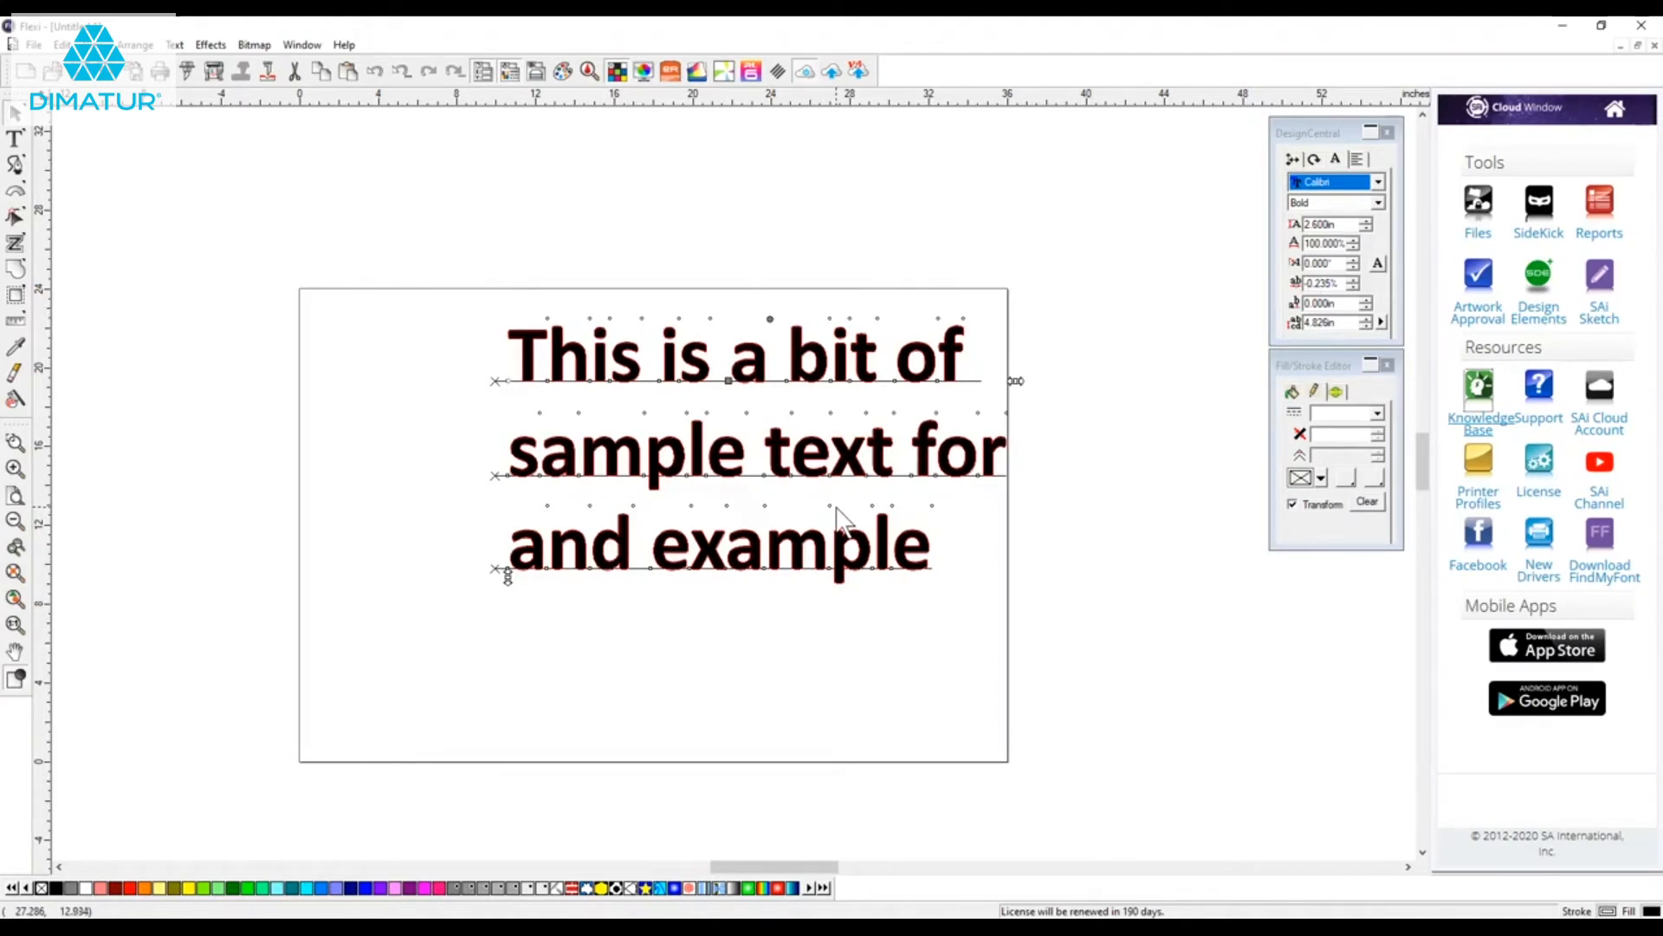
Raise the first text line slightly, shift the first two lines right so their starts align beyond the third line's, and deselect the text.
left_click(494, 381)
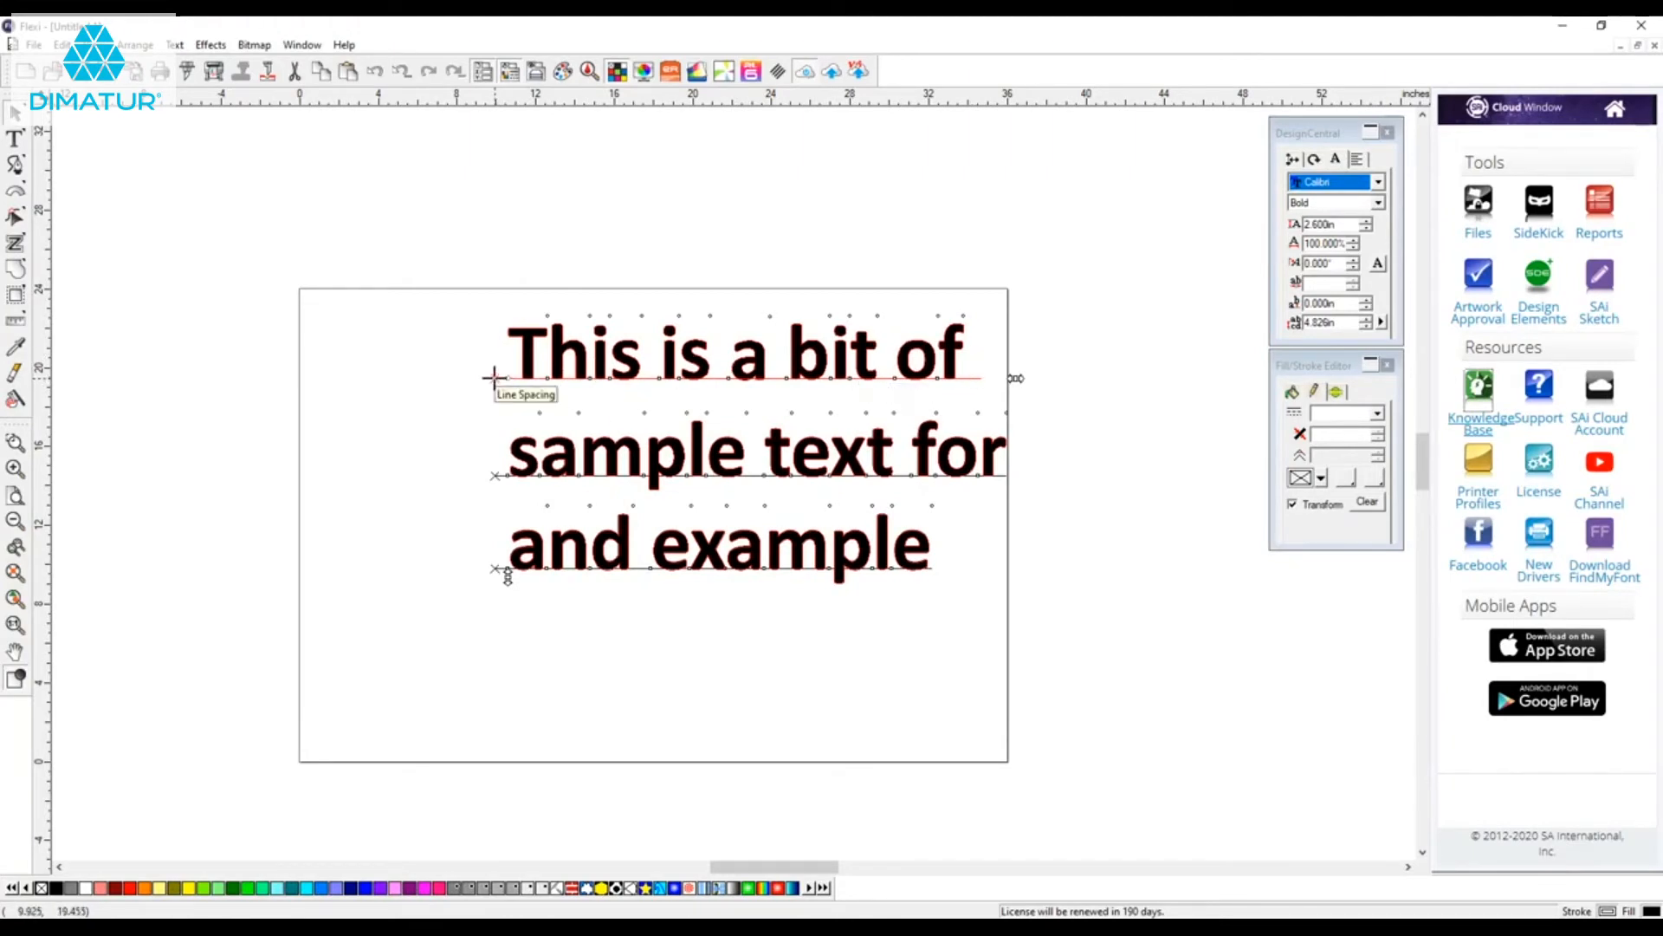
left_click_drag(493, 378, 702, 378)
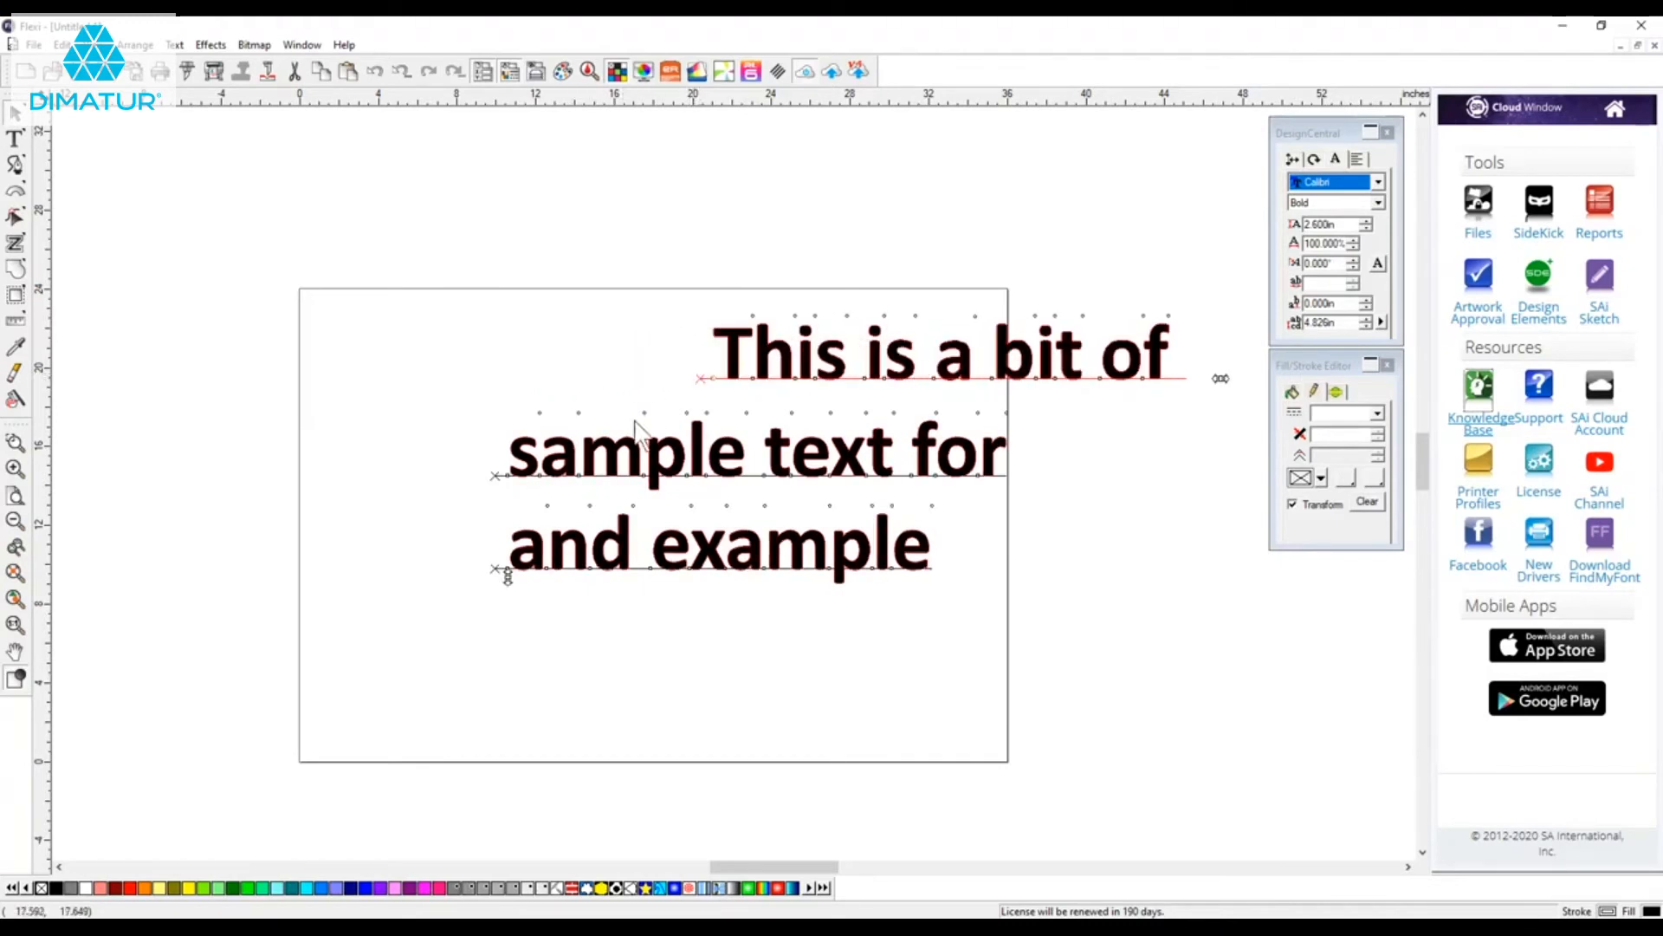
left_click_drag(494, 475, 703, 475)
left_click(491, 386)
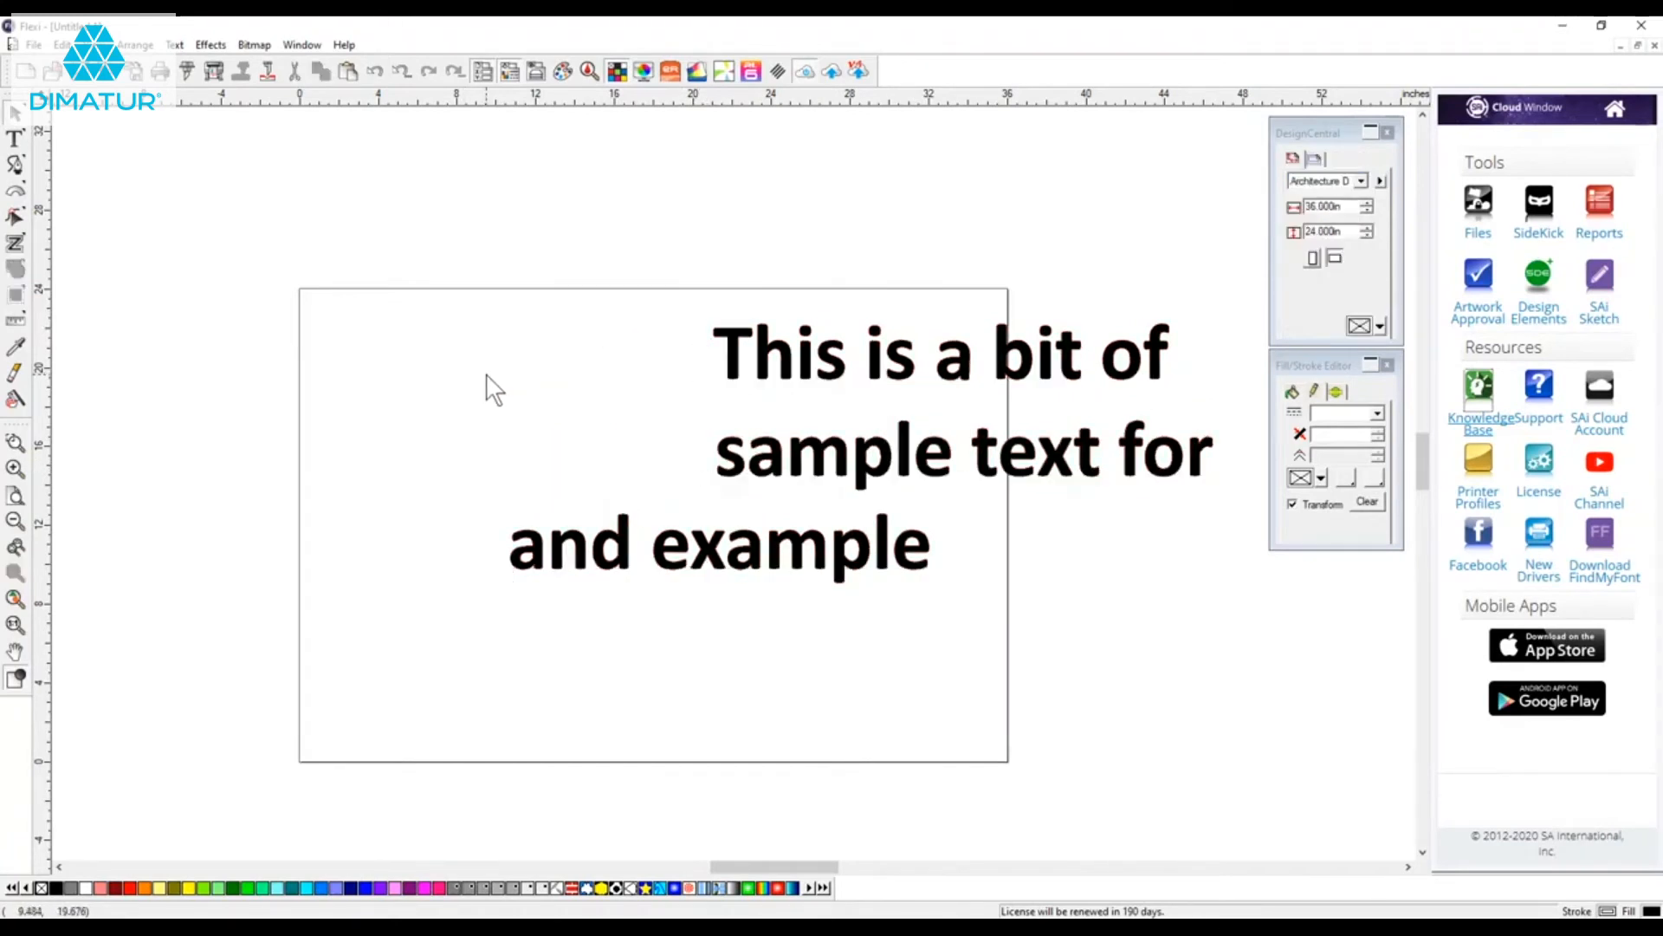
Import the fish sample image, place it to the left of the first two text lines above "and example", and deselect it.
left_click(33, 44)
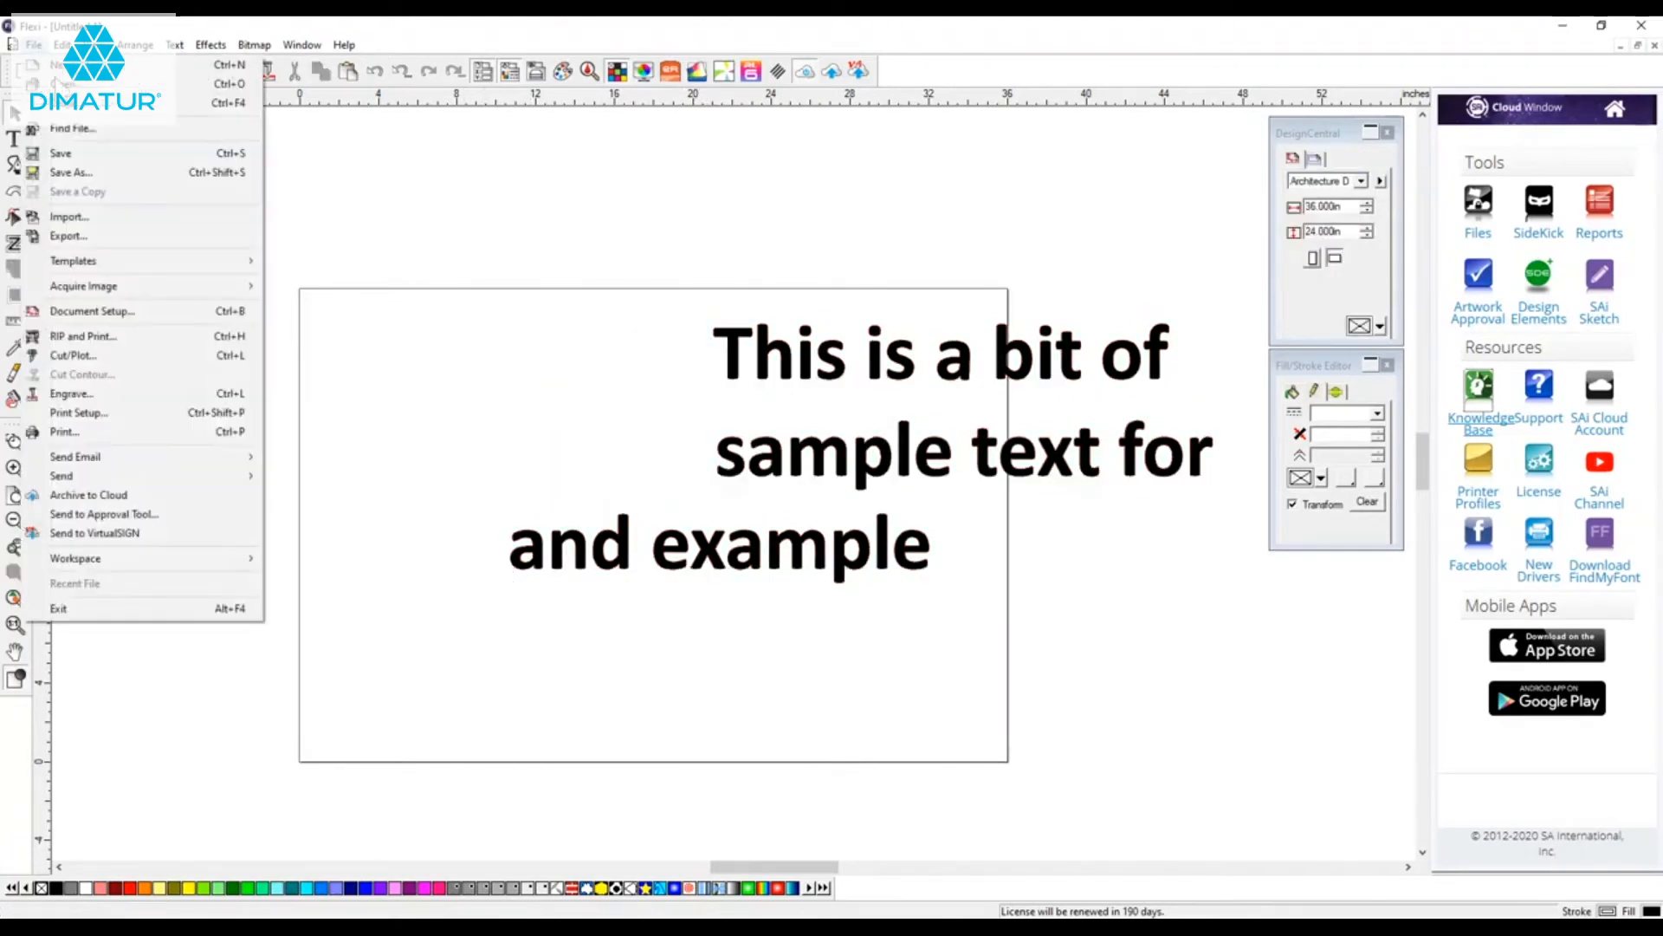
left_click(68, 216)
left_click(836, 334)
left_click(953, 259)
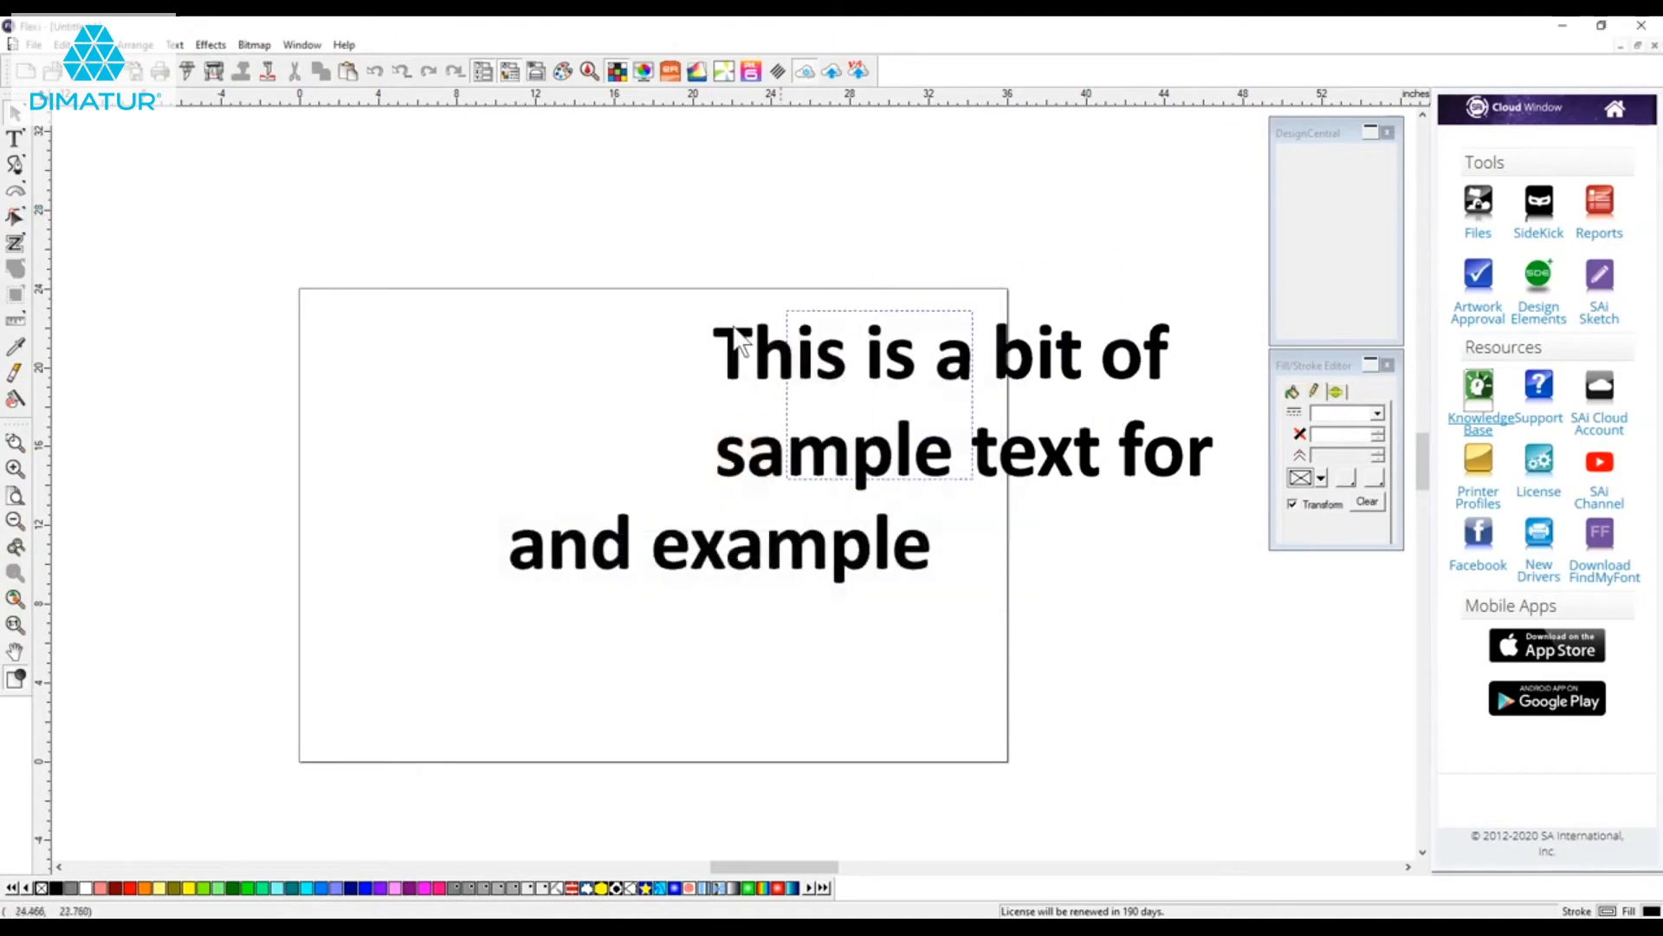
left_click(504, 314)
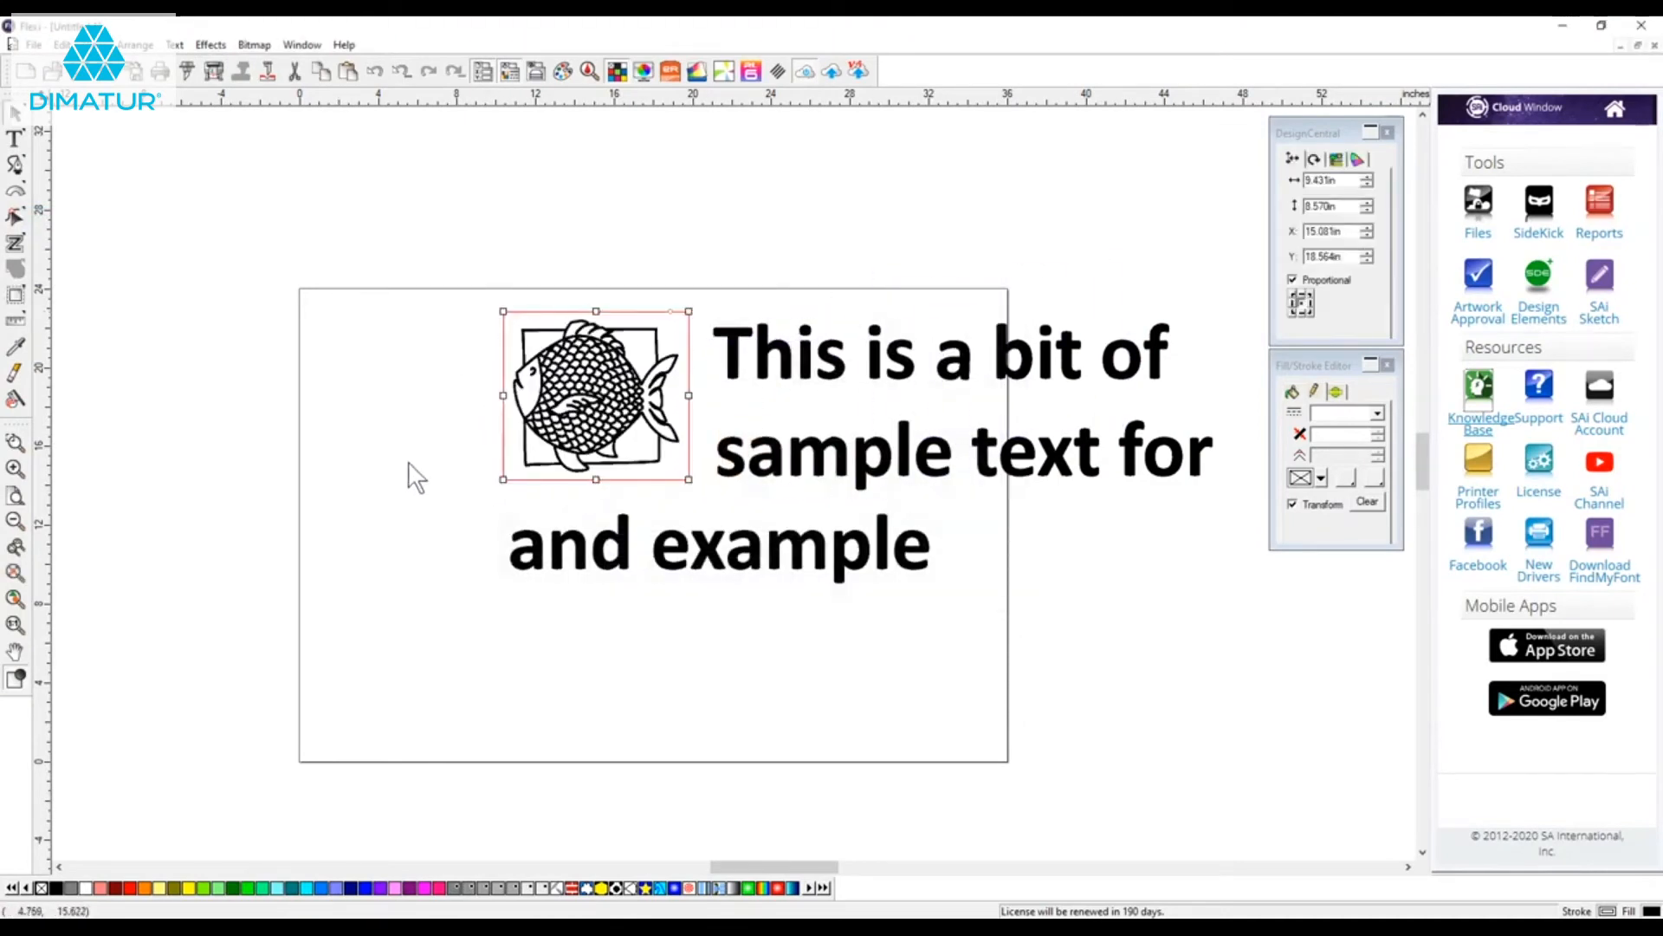
left_click(362, 490)
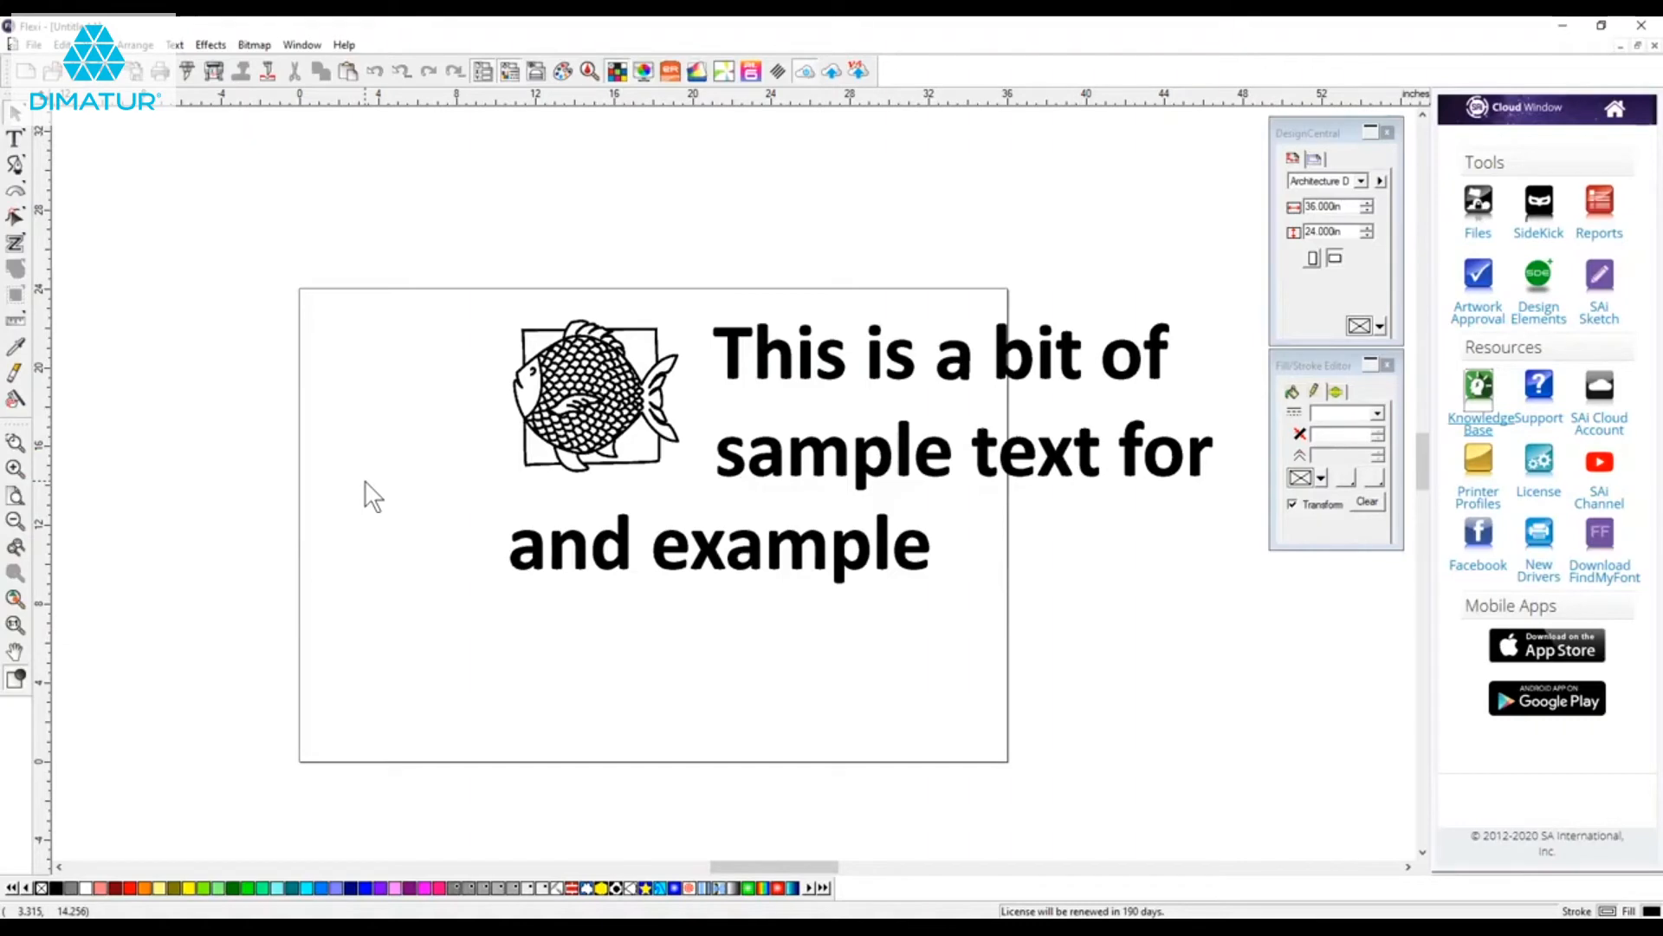
Draw a 90° arc shape above the page with an outer radius of about 20.4 in and an inner radius of about 10.2 in.
scroll(687, 616, "down", 3)
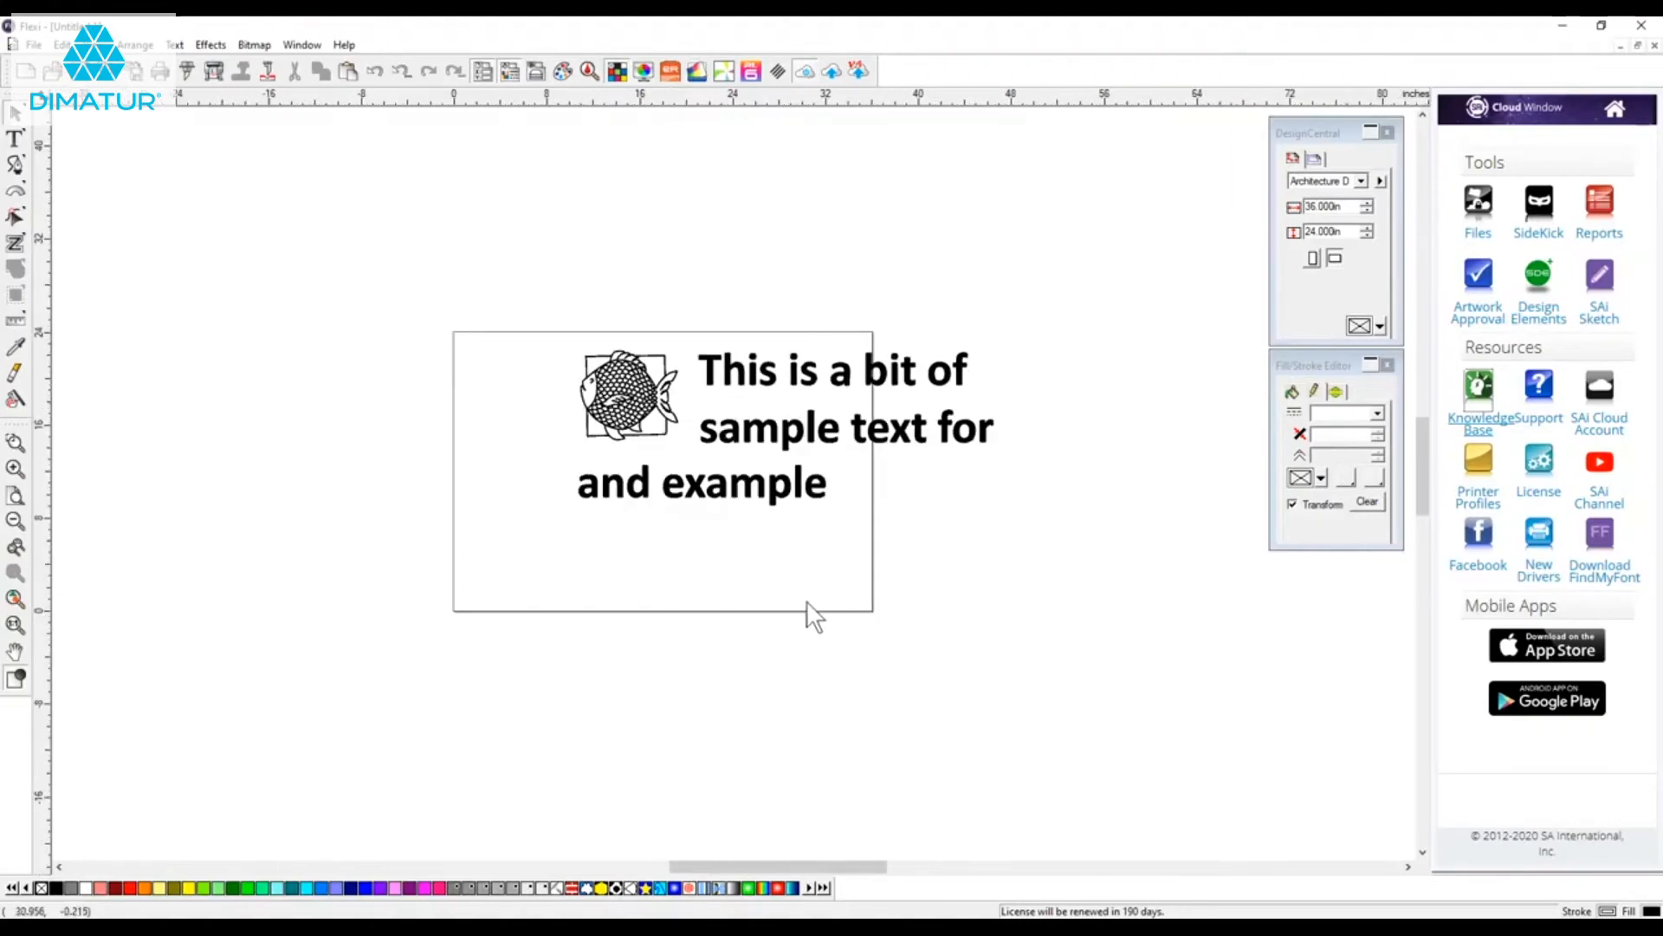
scroll(698, 489, "up", 2)
scroll(692, 442, "up", 2)
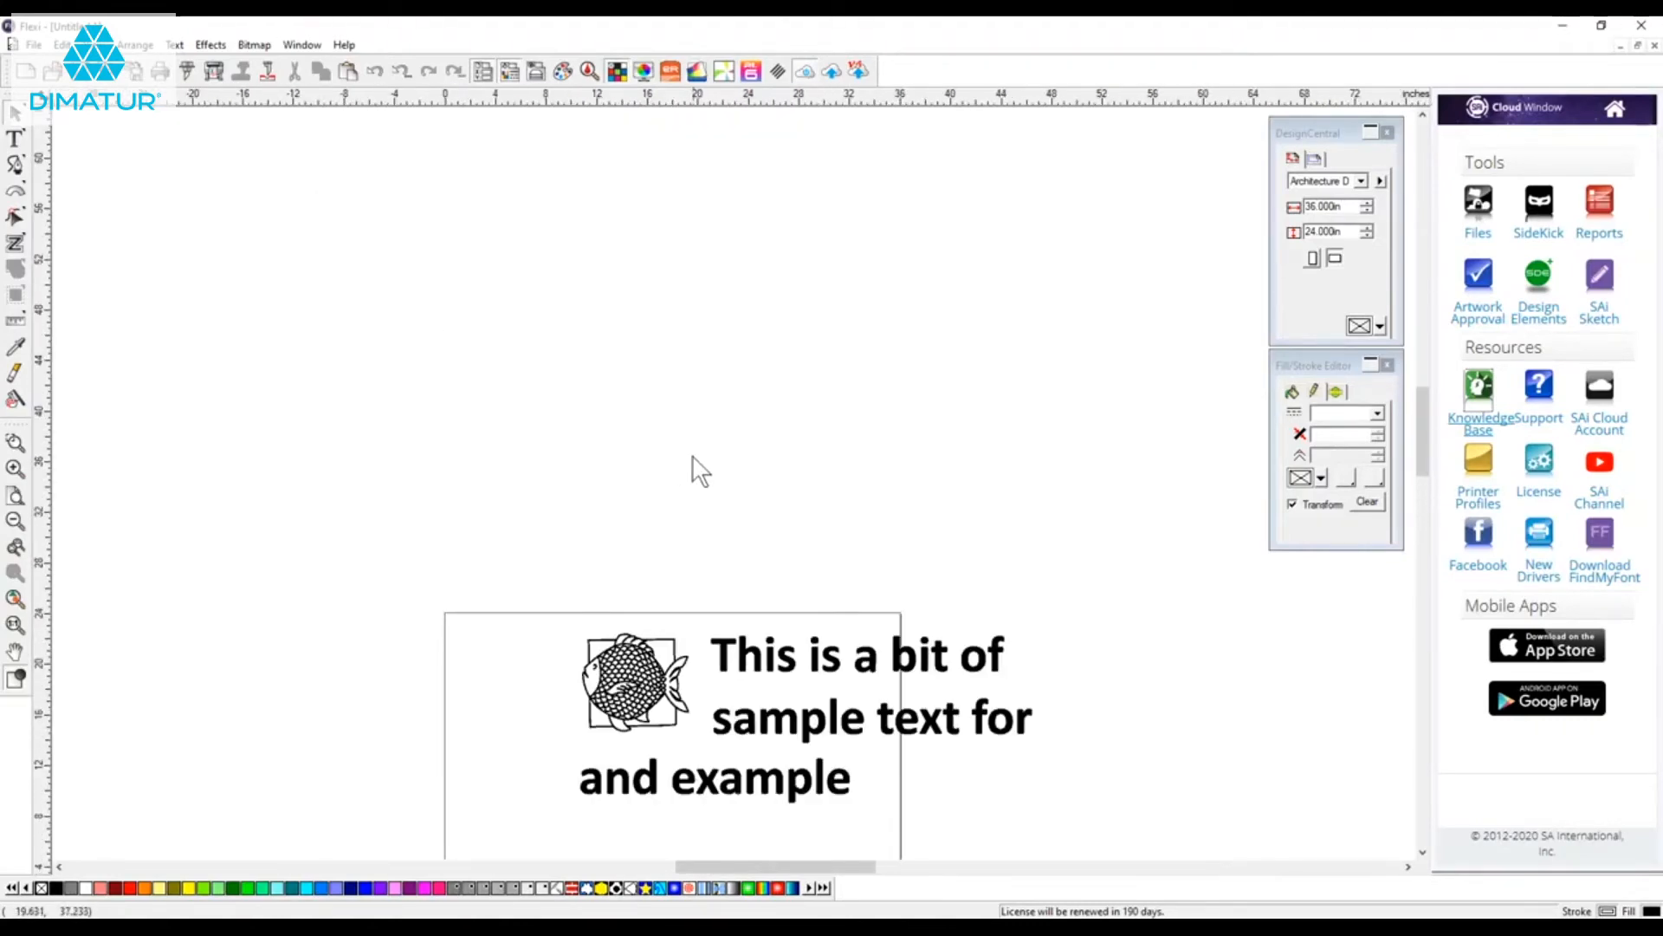
left_click(16, 190)
left_click_drag(576, 494, 574, 366)
Add a second arc shape above and to the left of the first one and delete it.
left_click(371, 422)
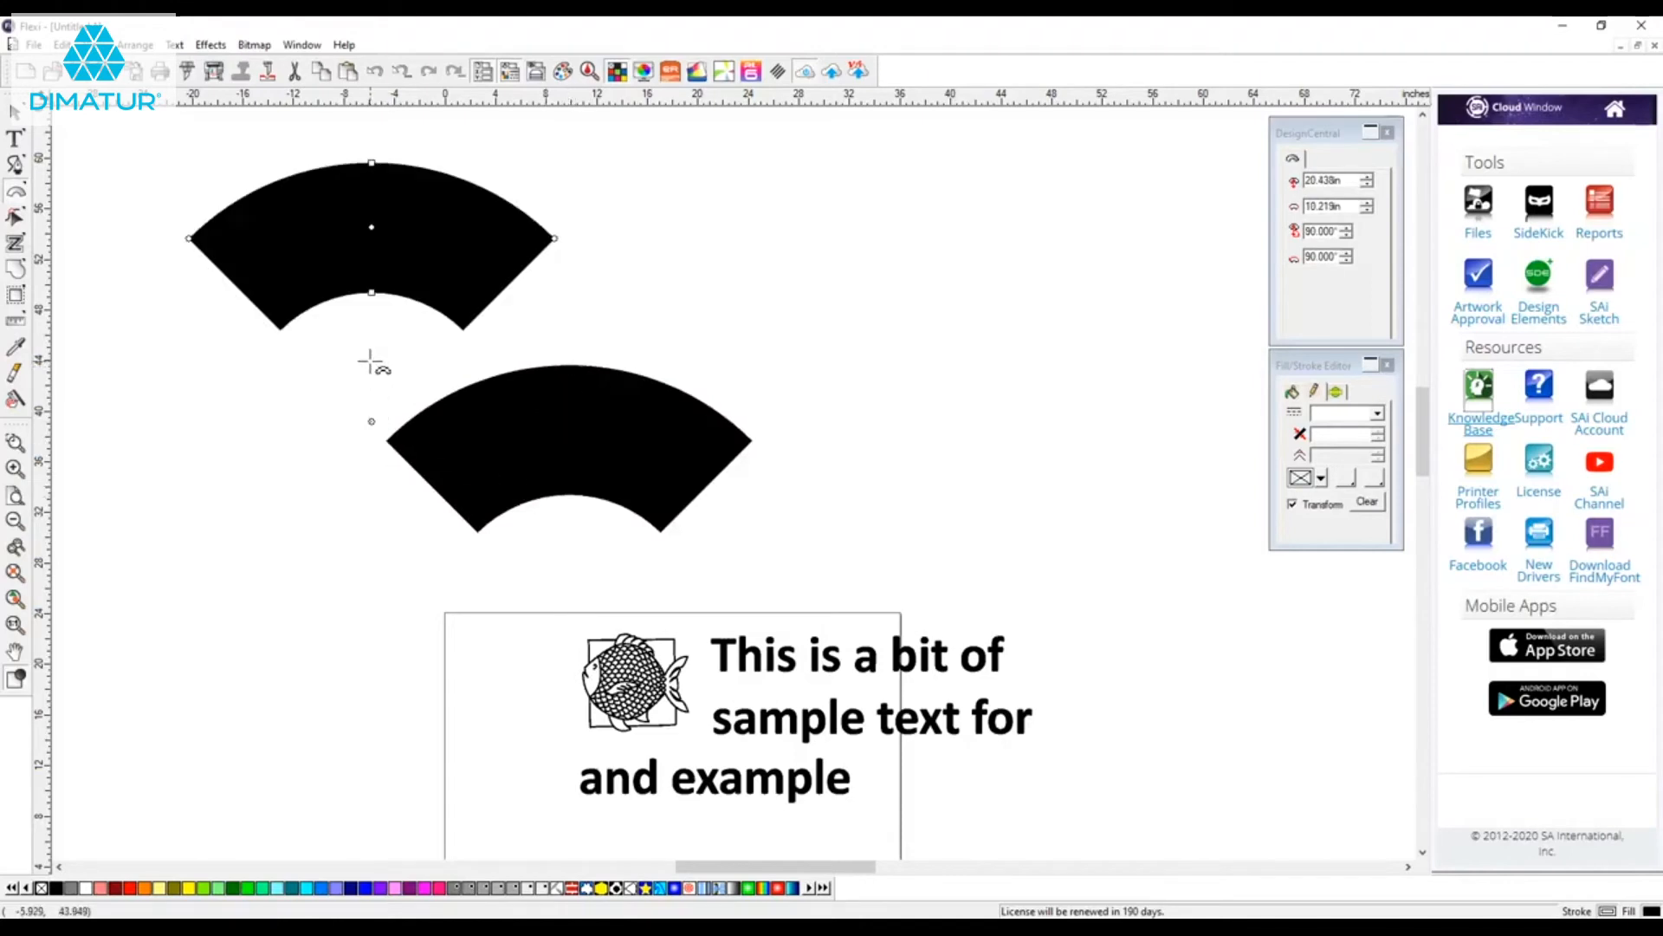
right_click(370, 362)
left_click(420, 371)
left_click(378, 248)
key("Delete")
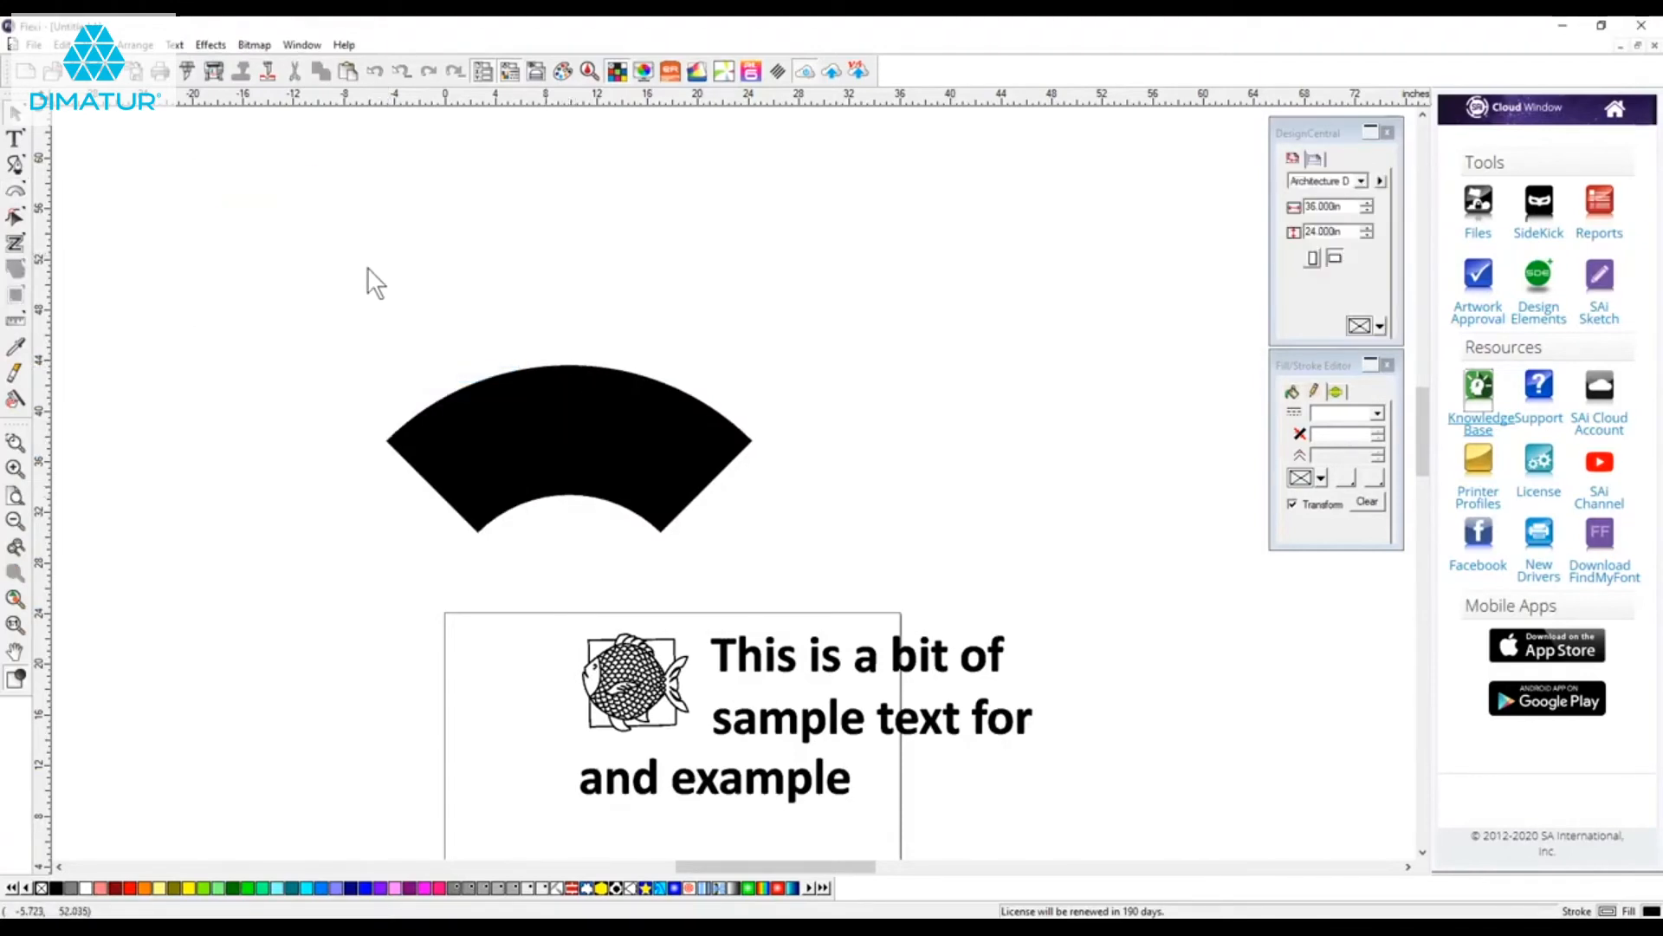
Add the path text "FLEXI SOFTWARE" along the outer curve of the black arc.
left_click(14, 142)
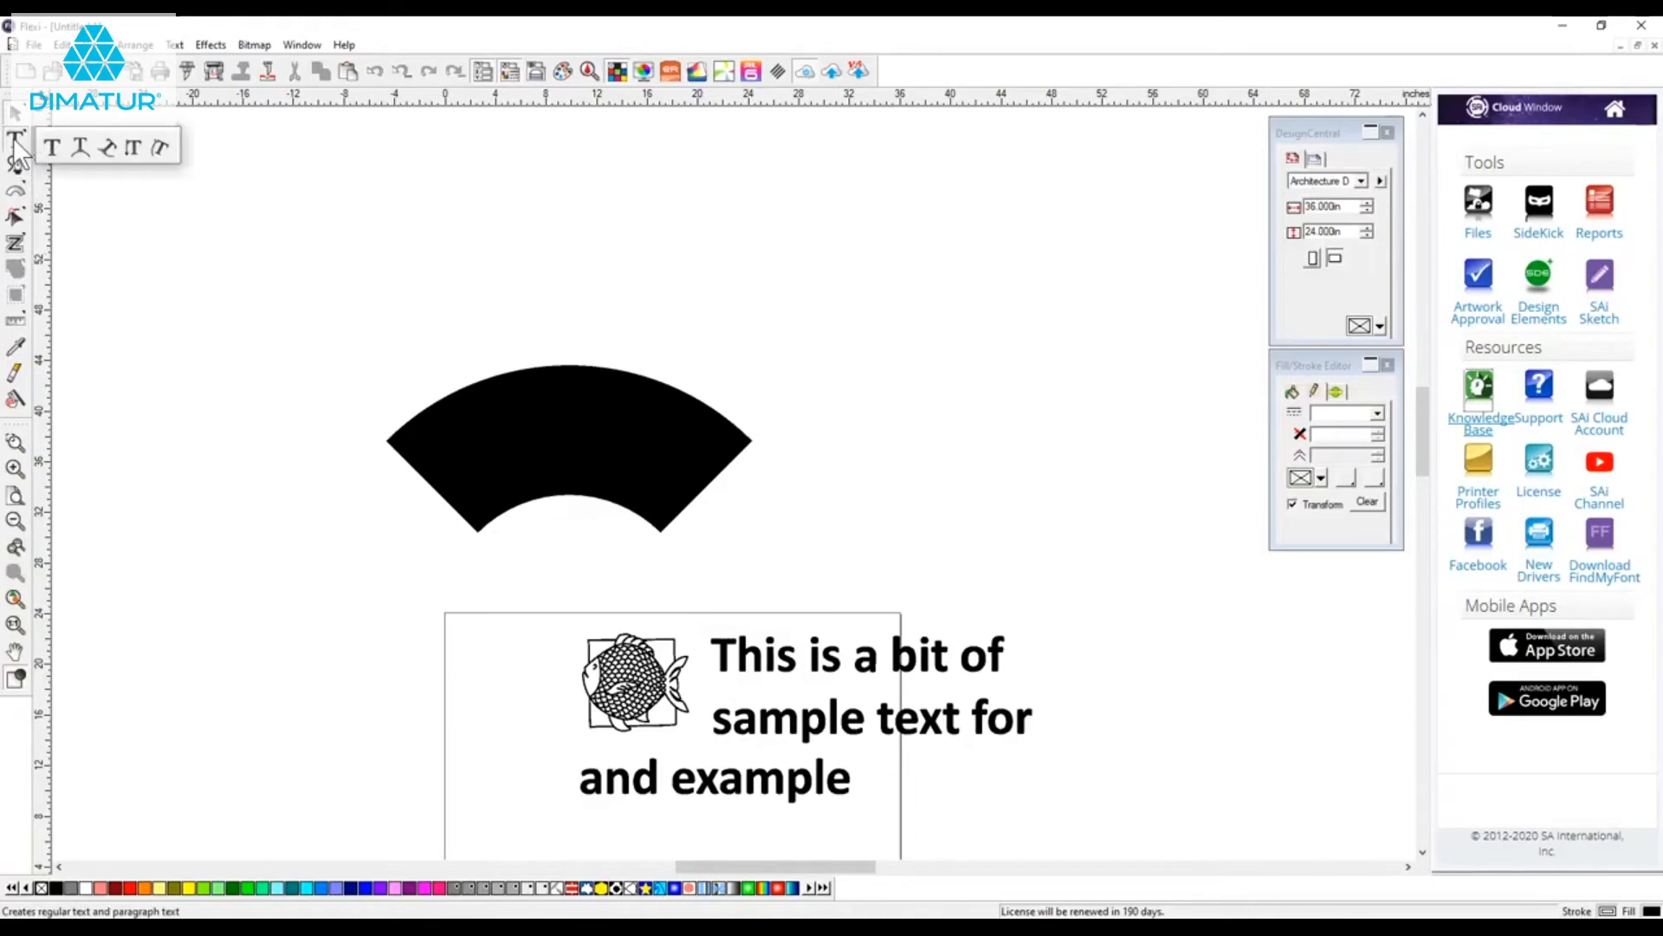
left_click(105, 149)
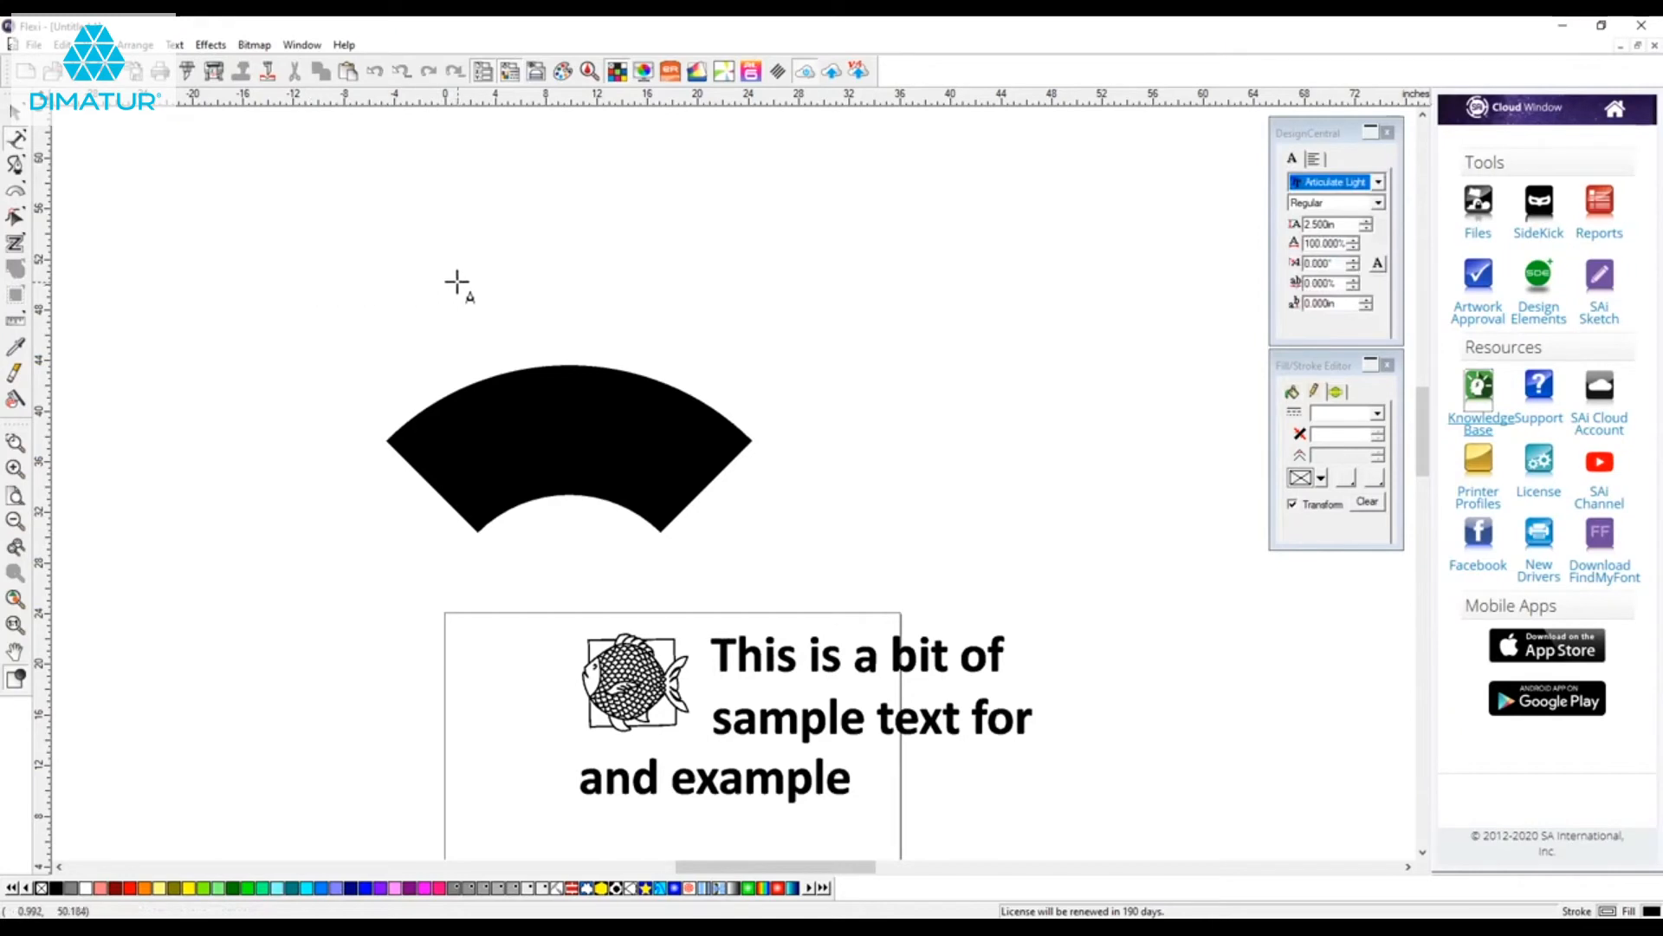
left_click(459, 389)
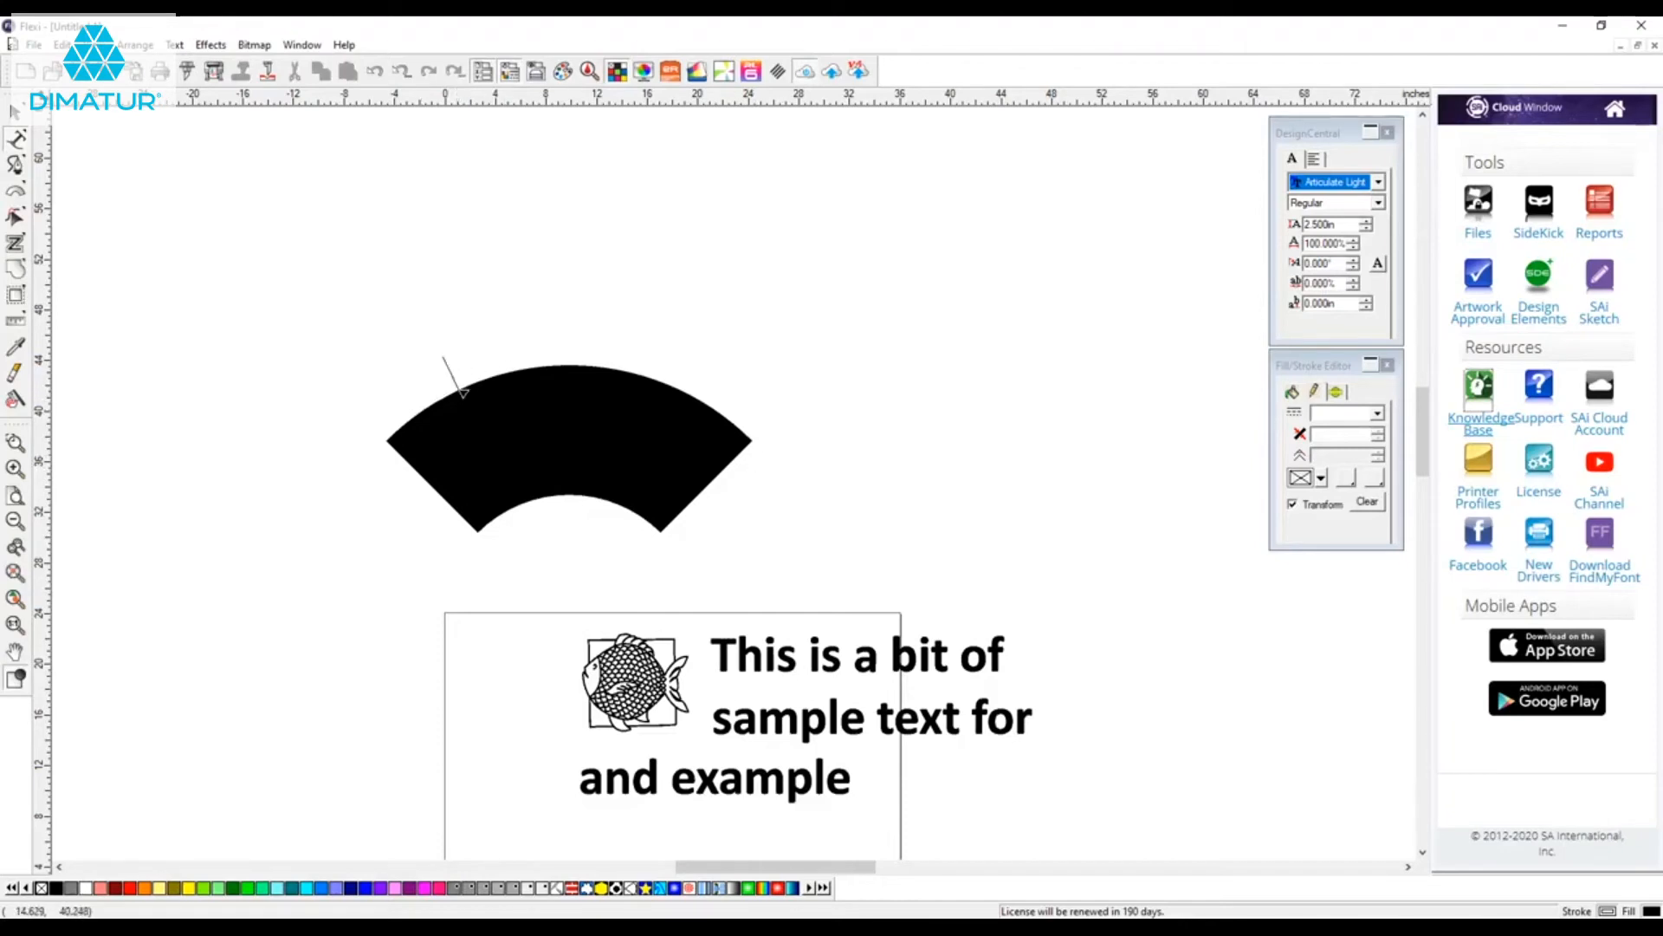
type("F")
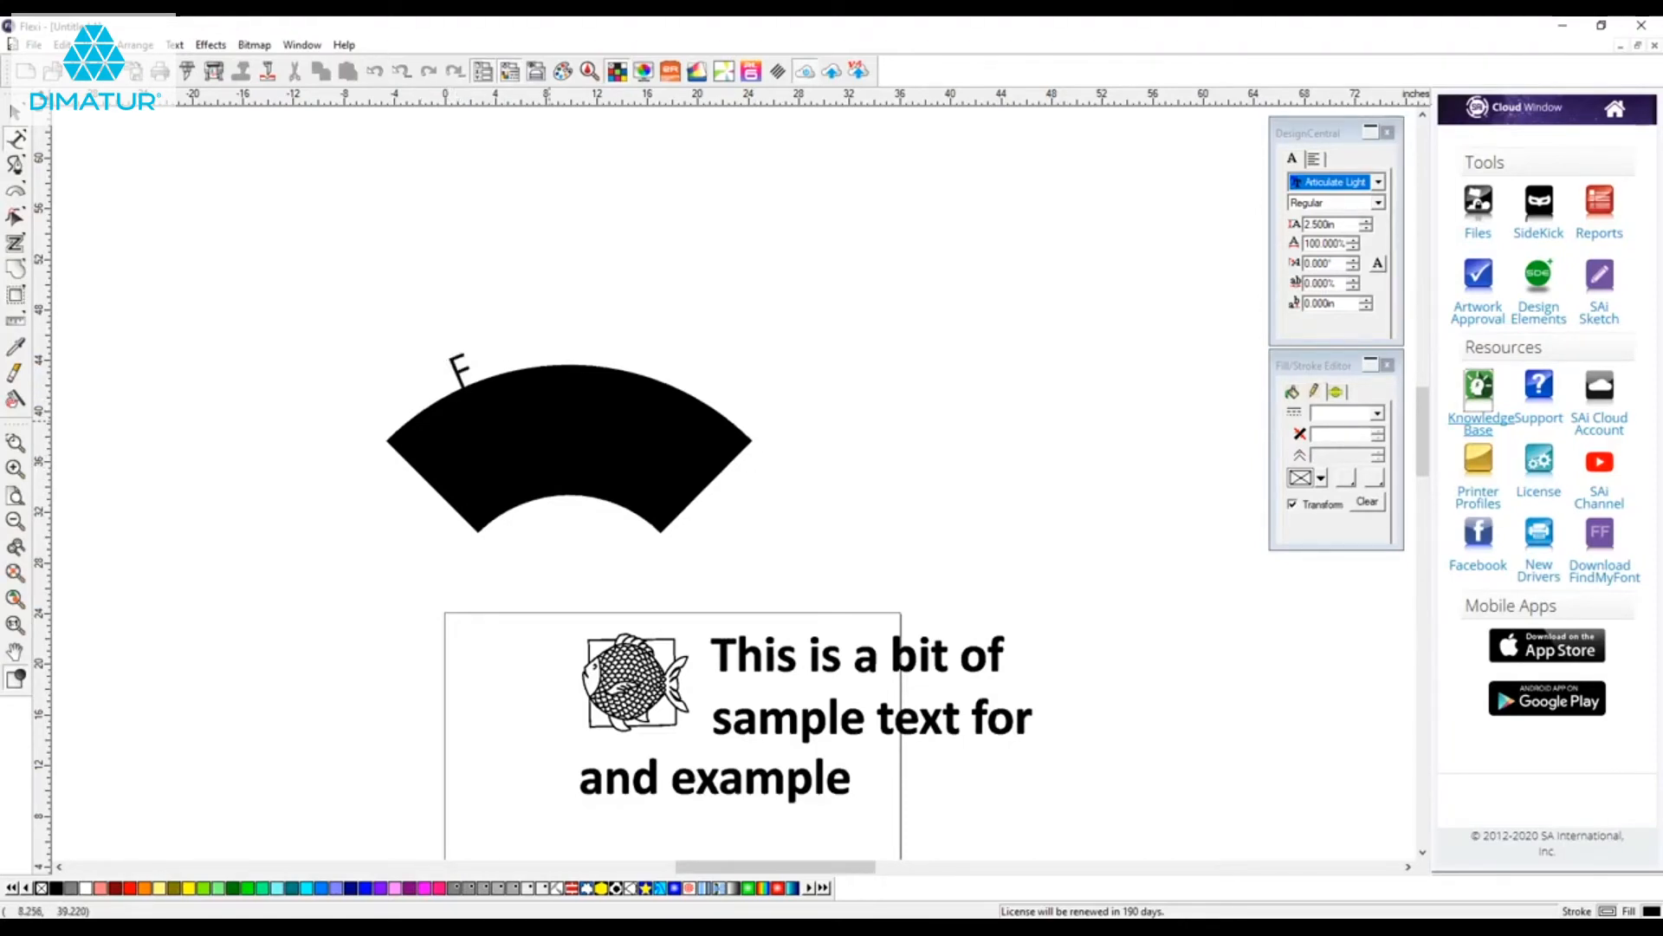
type("LEX")
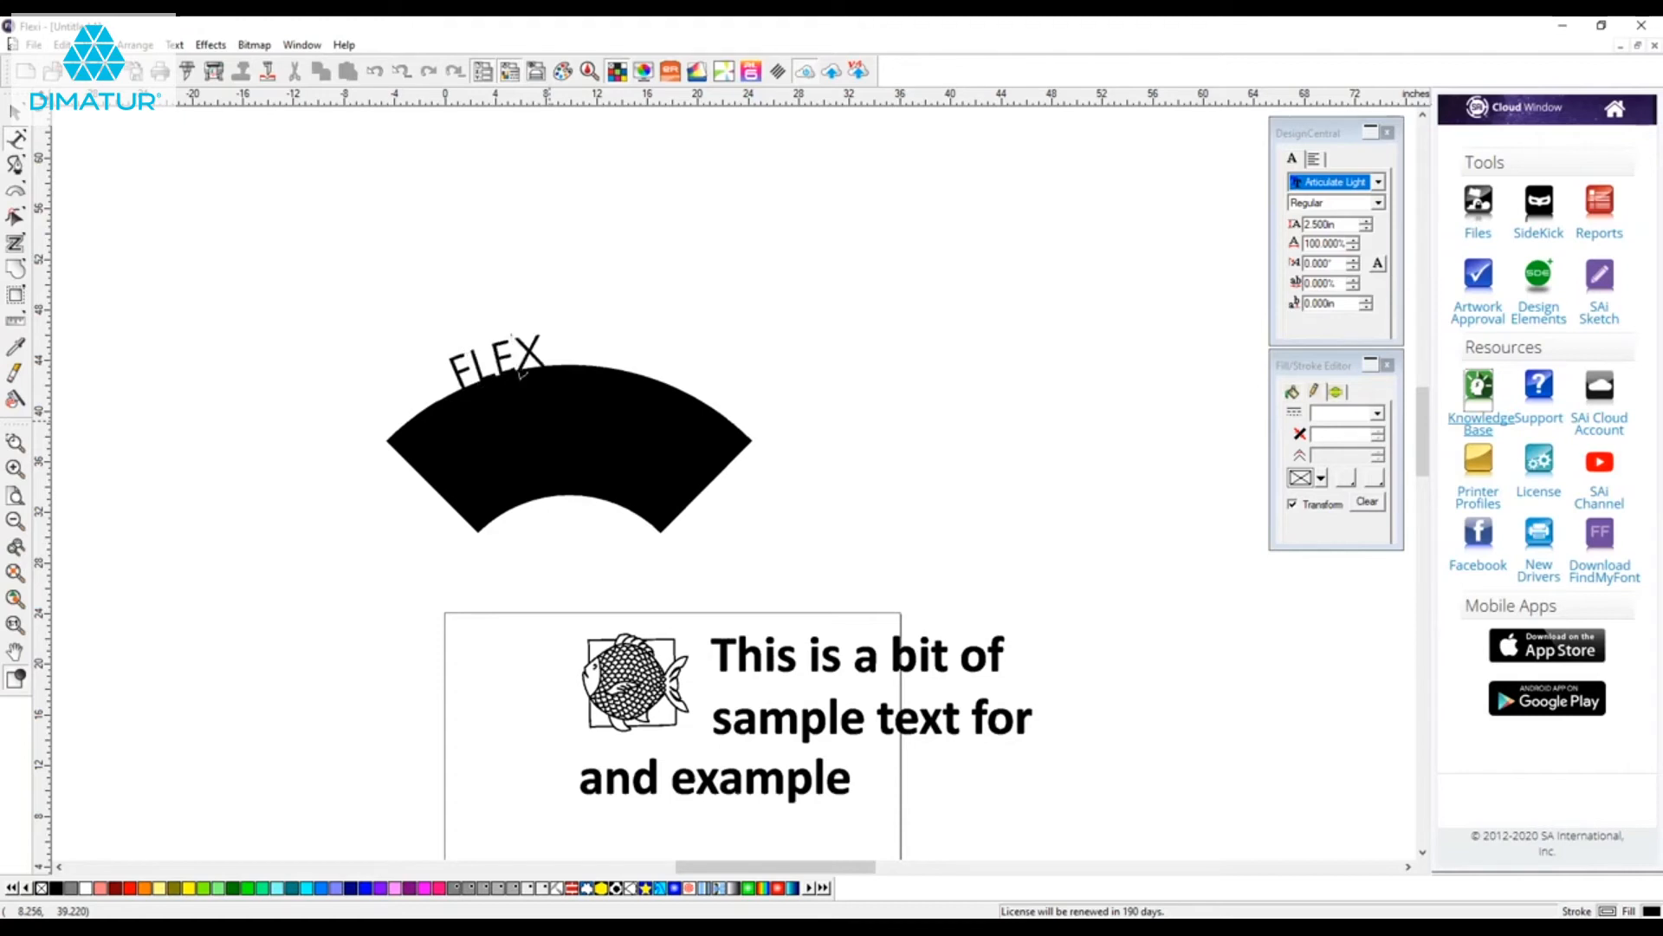
type("I SOFT")
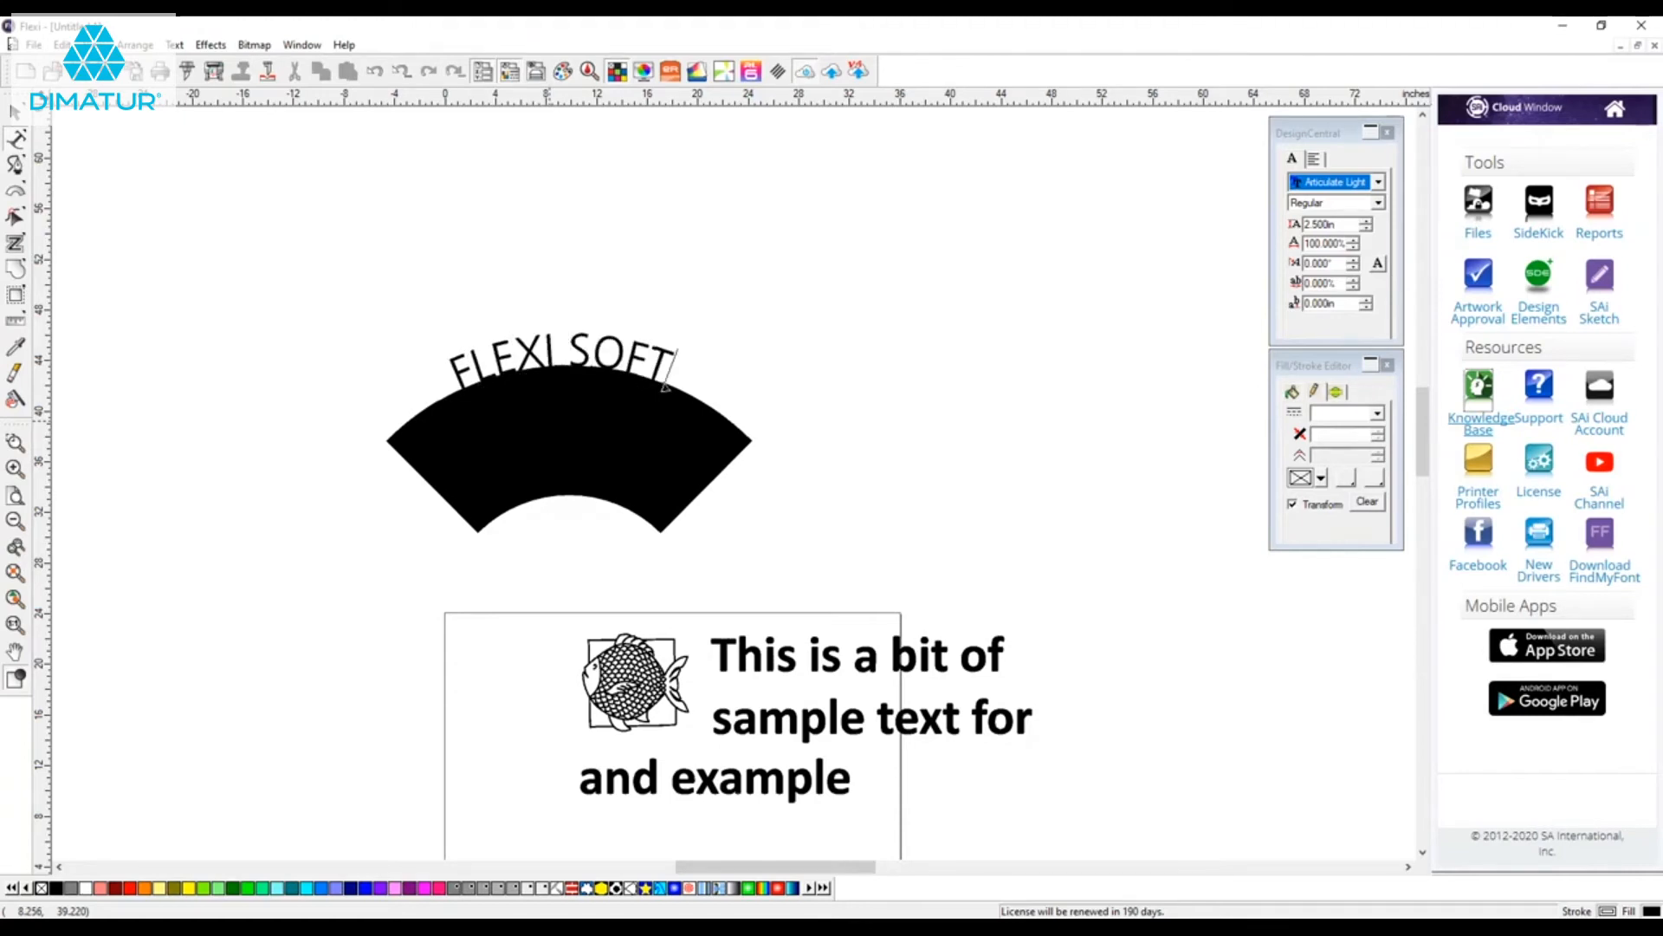
type("WARE")
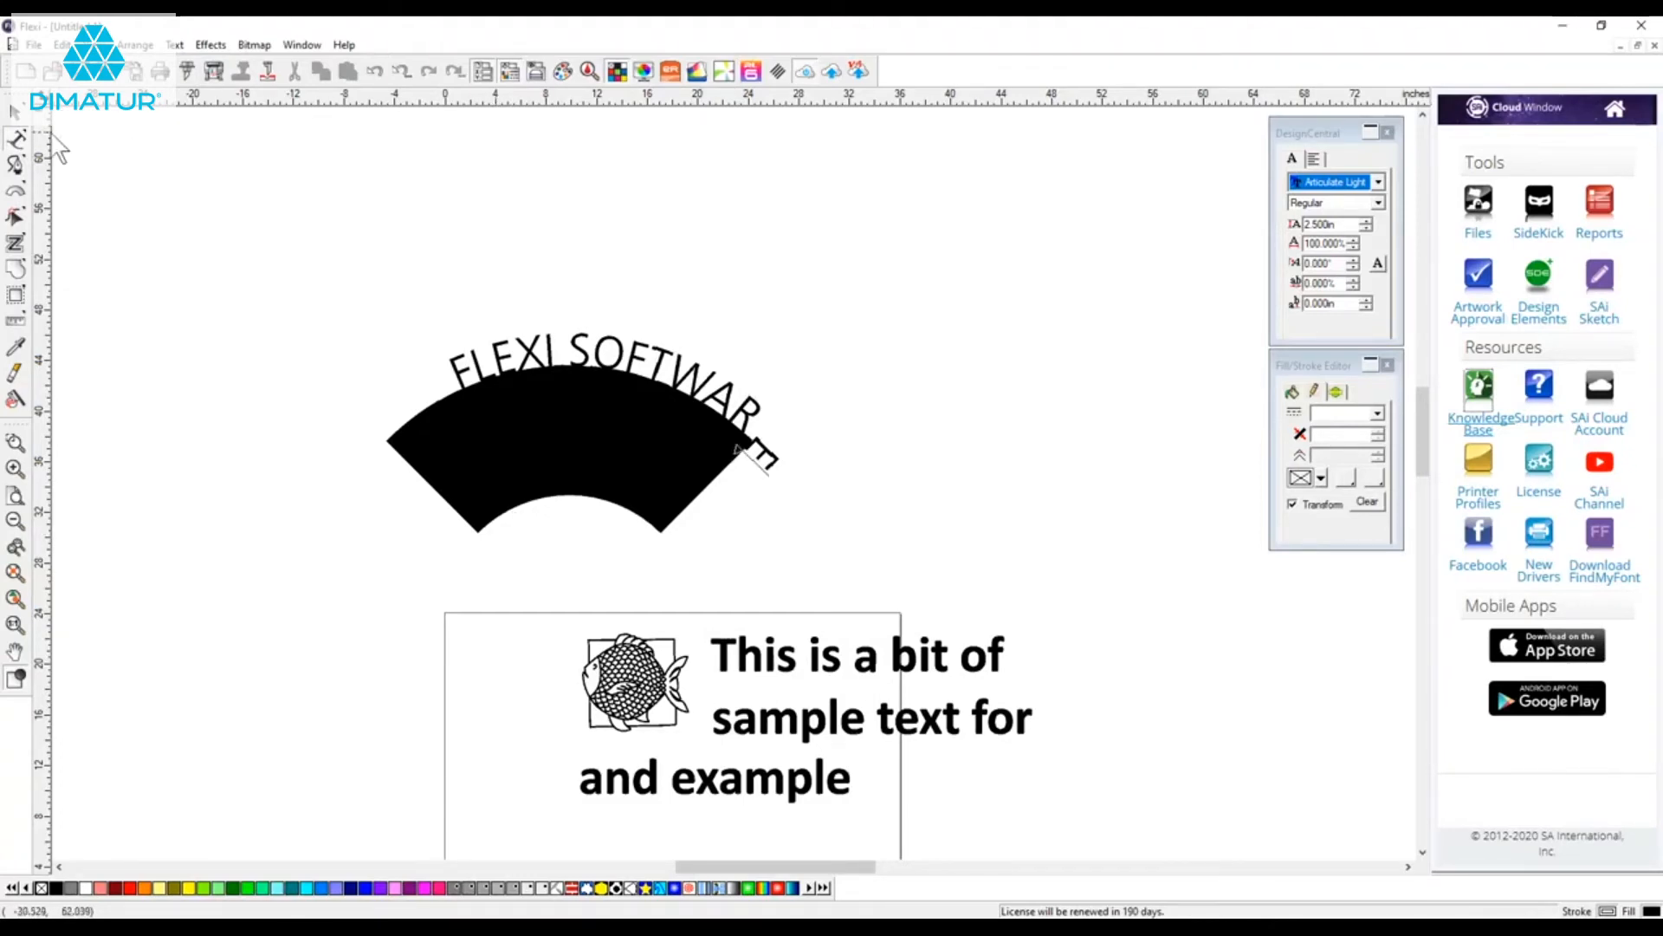
Slide the curved text's start to the arc's left end, widen its letter spacing to about 10.8% so it spans the outer curve, and deselect it.
left_click(14, 123)
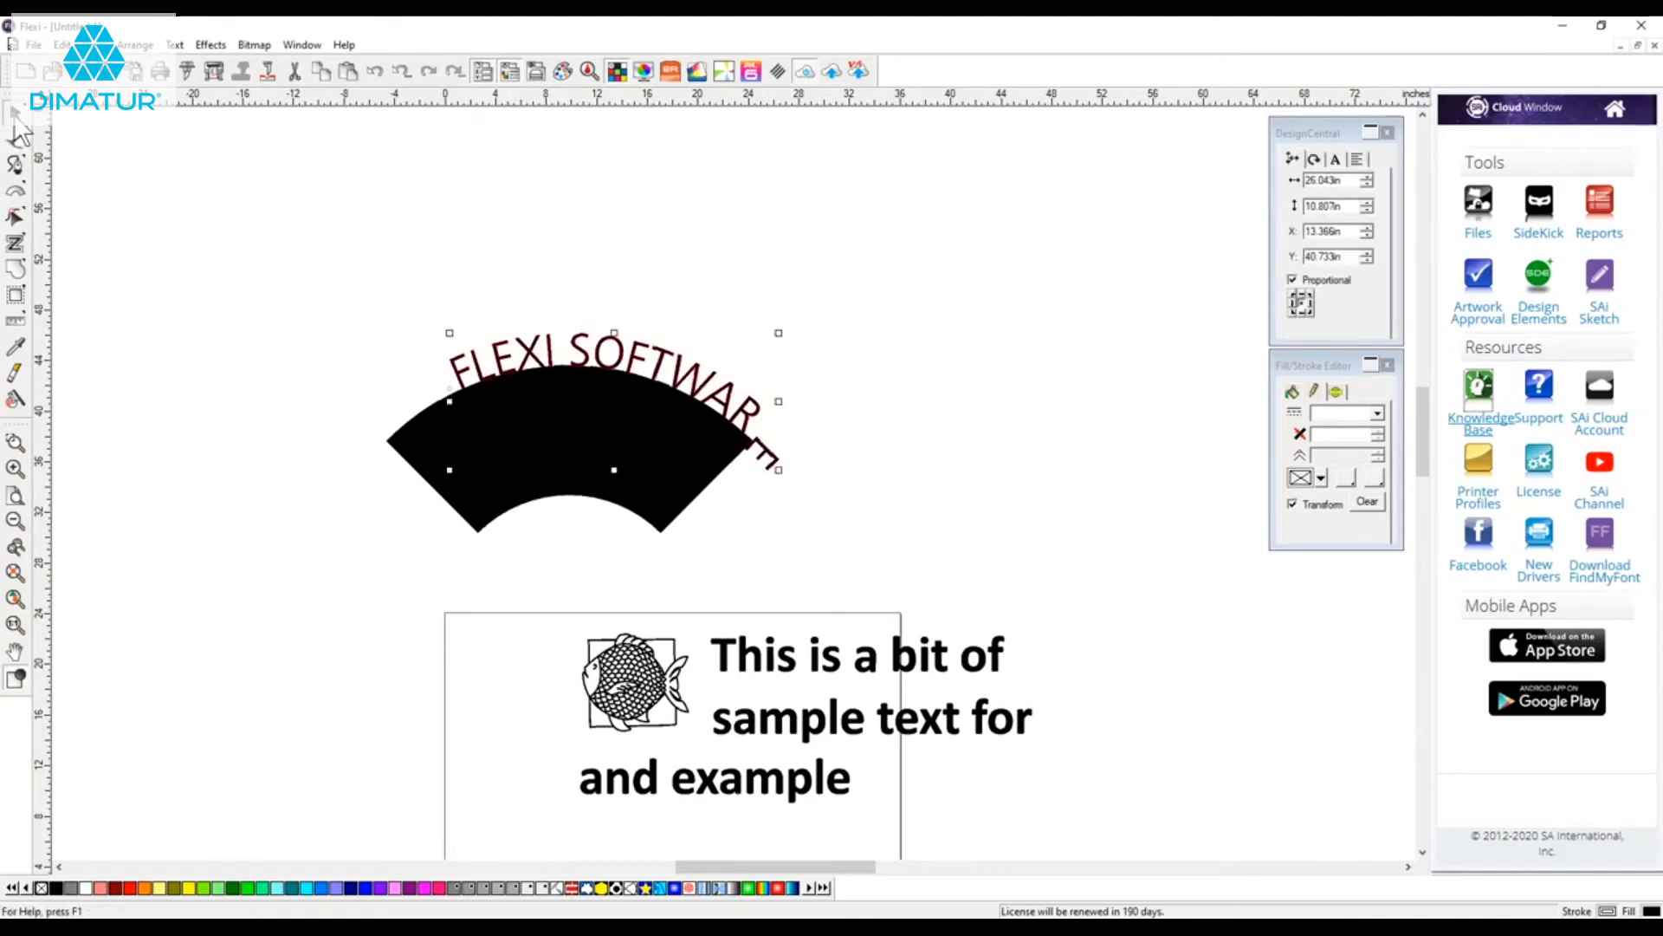
left_click(1337, 159)
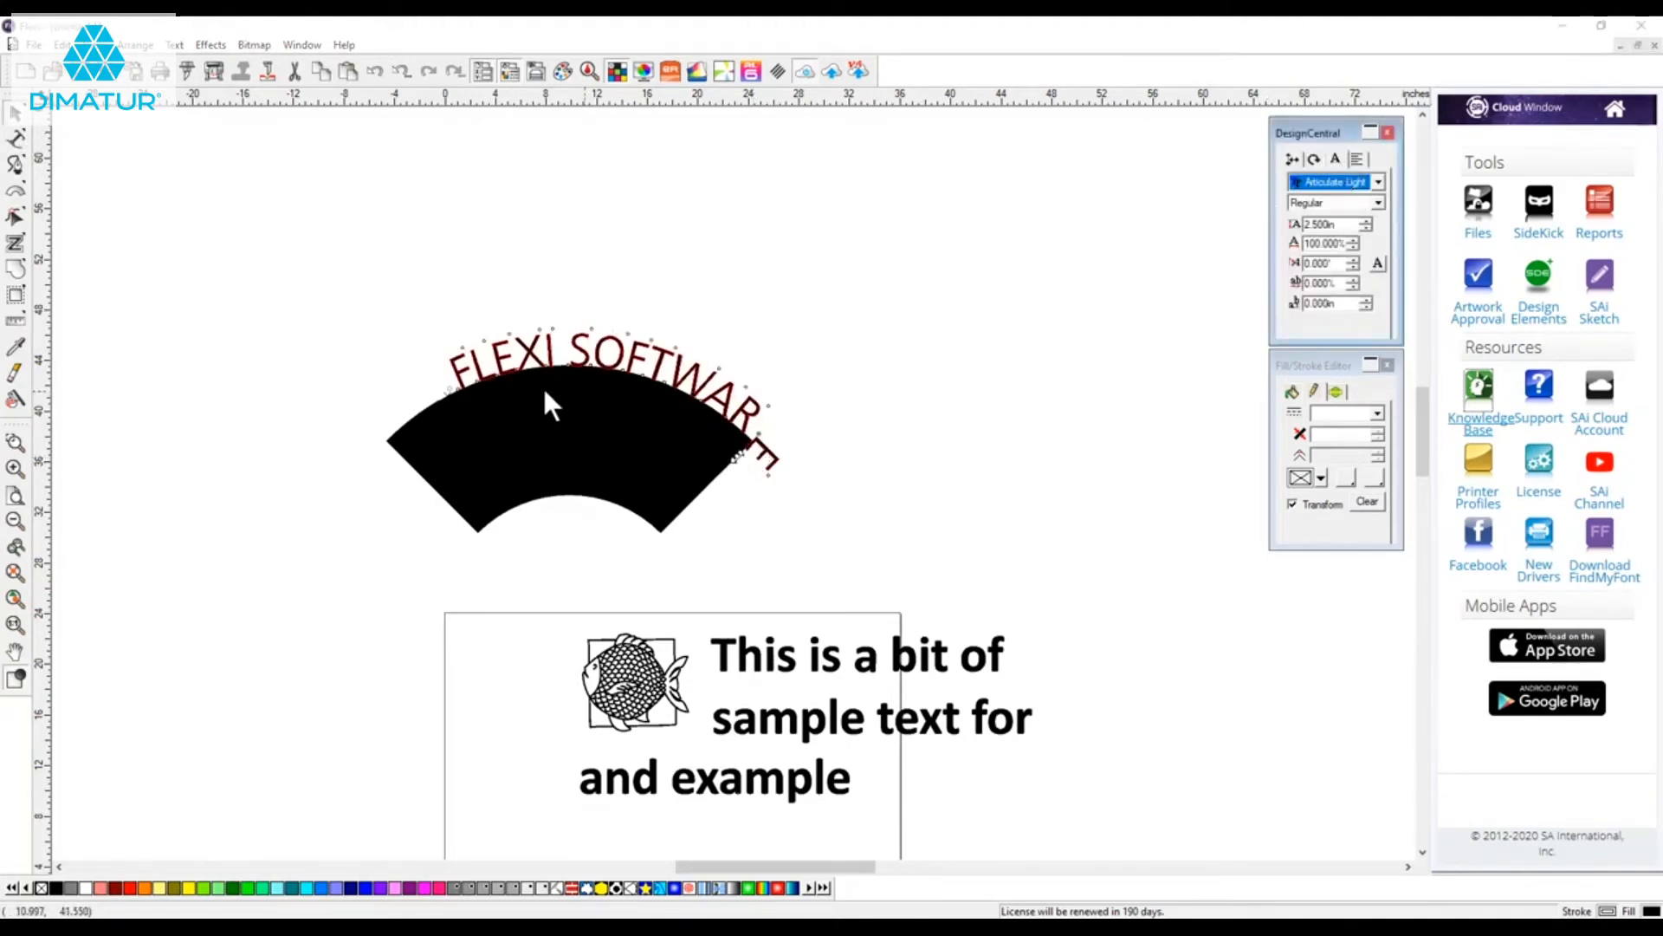
left_click_drag(438, 409, 337, 417)
left_click_drag(731, 412, 753, 438)
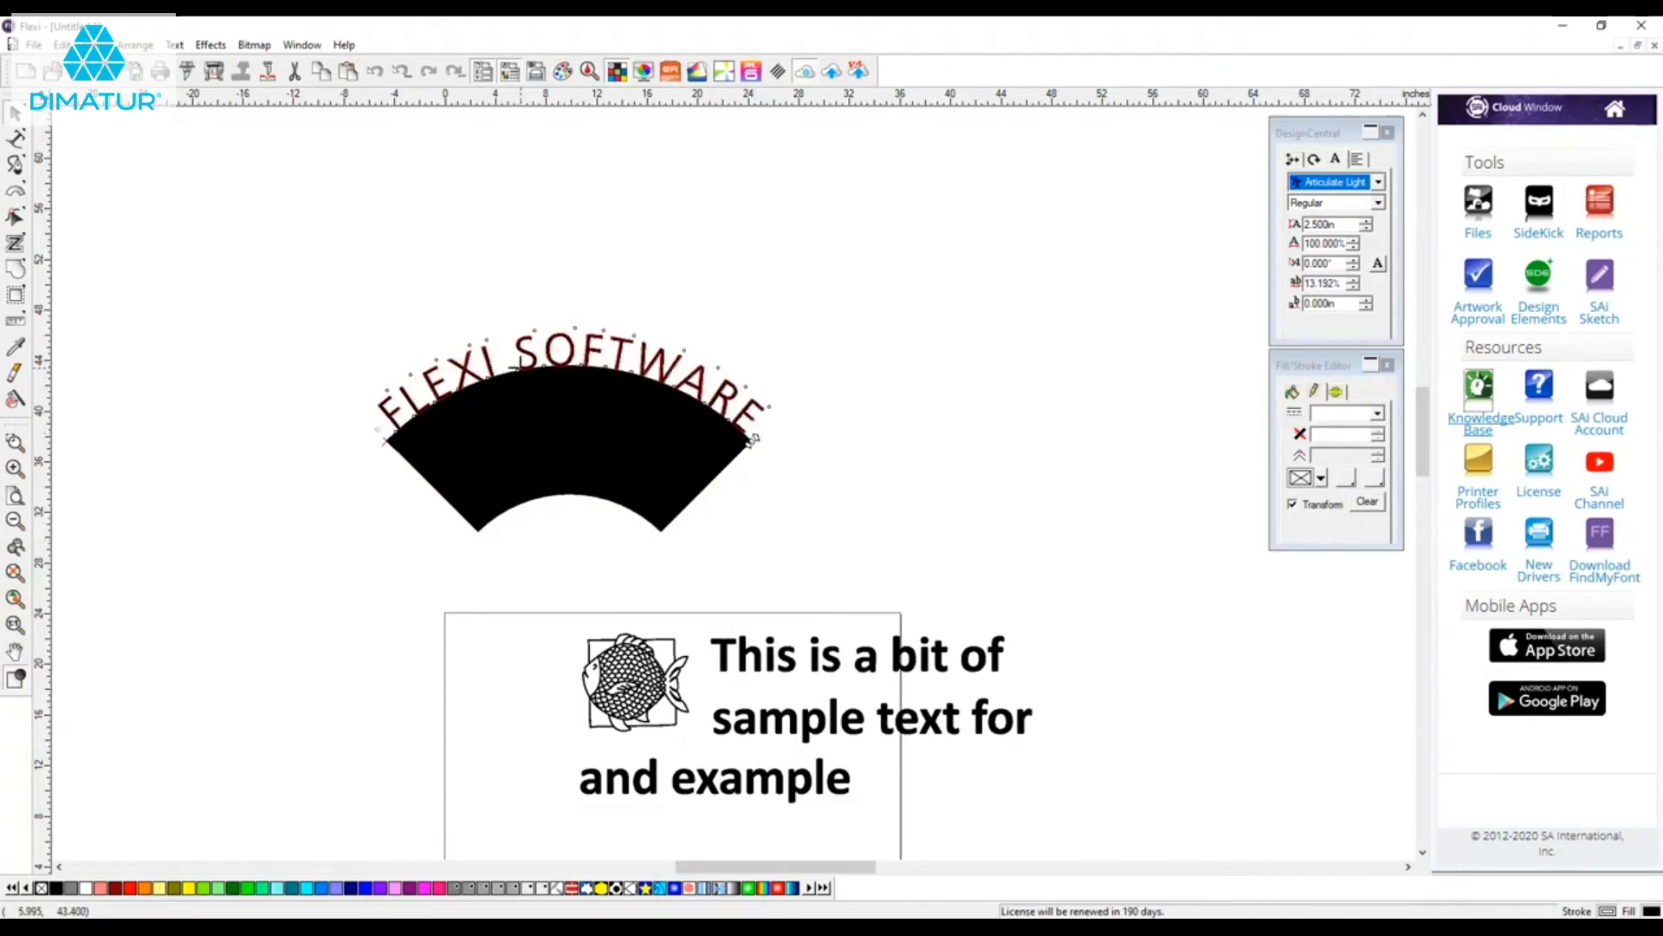
left_click_drag(752, 439, 754, 442)
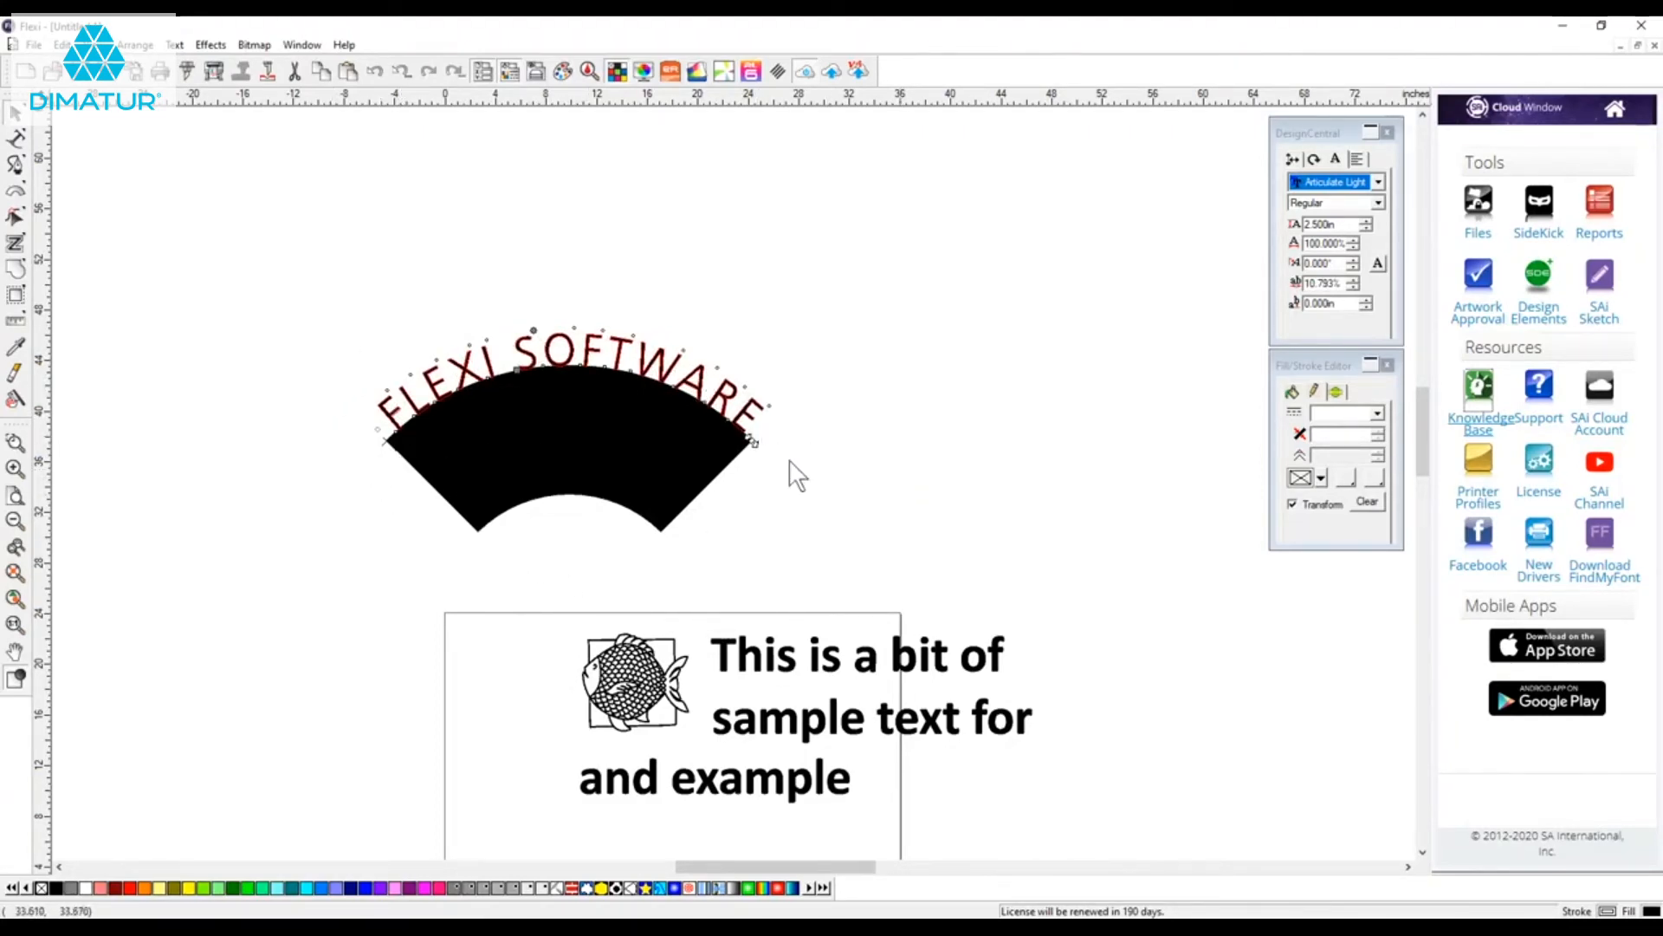
left_click(898, 505)
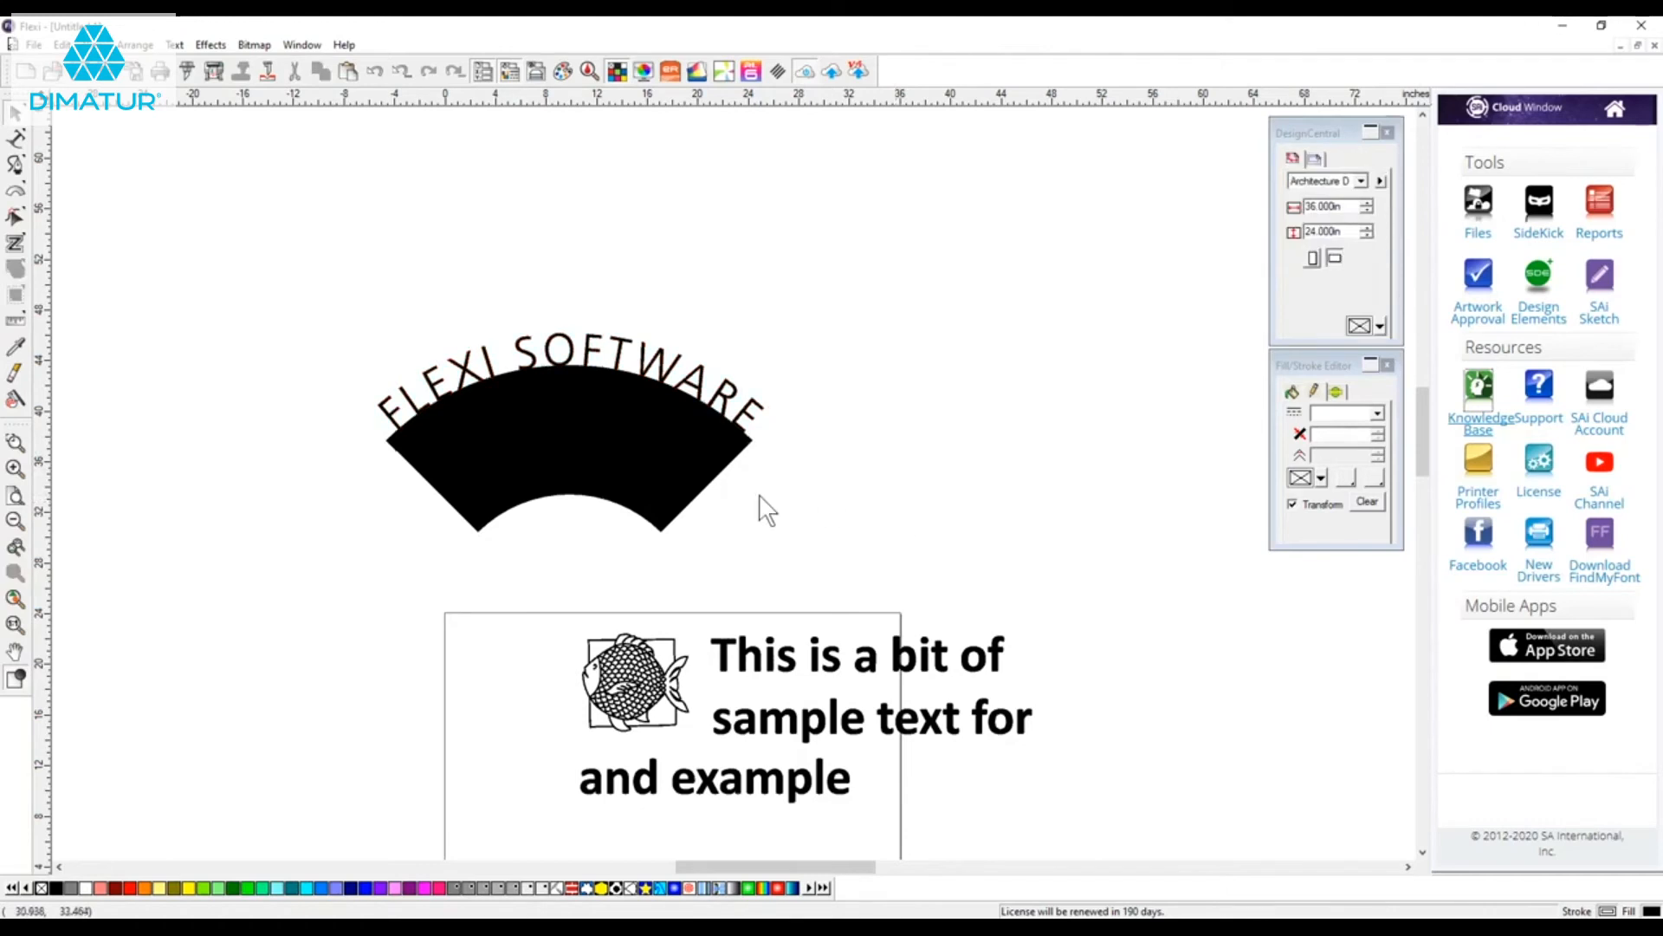
Delete the black arc under the curved text and select the remaining "FLEXI SOFTWARE" text.
left_click(654, 487)
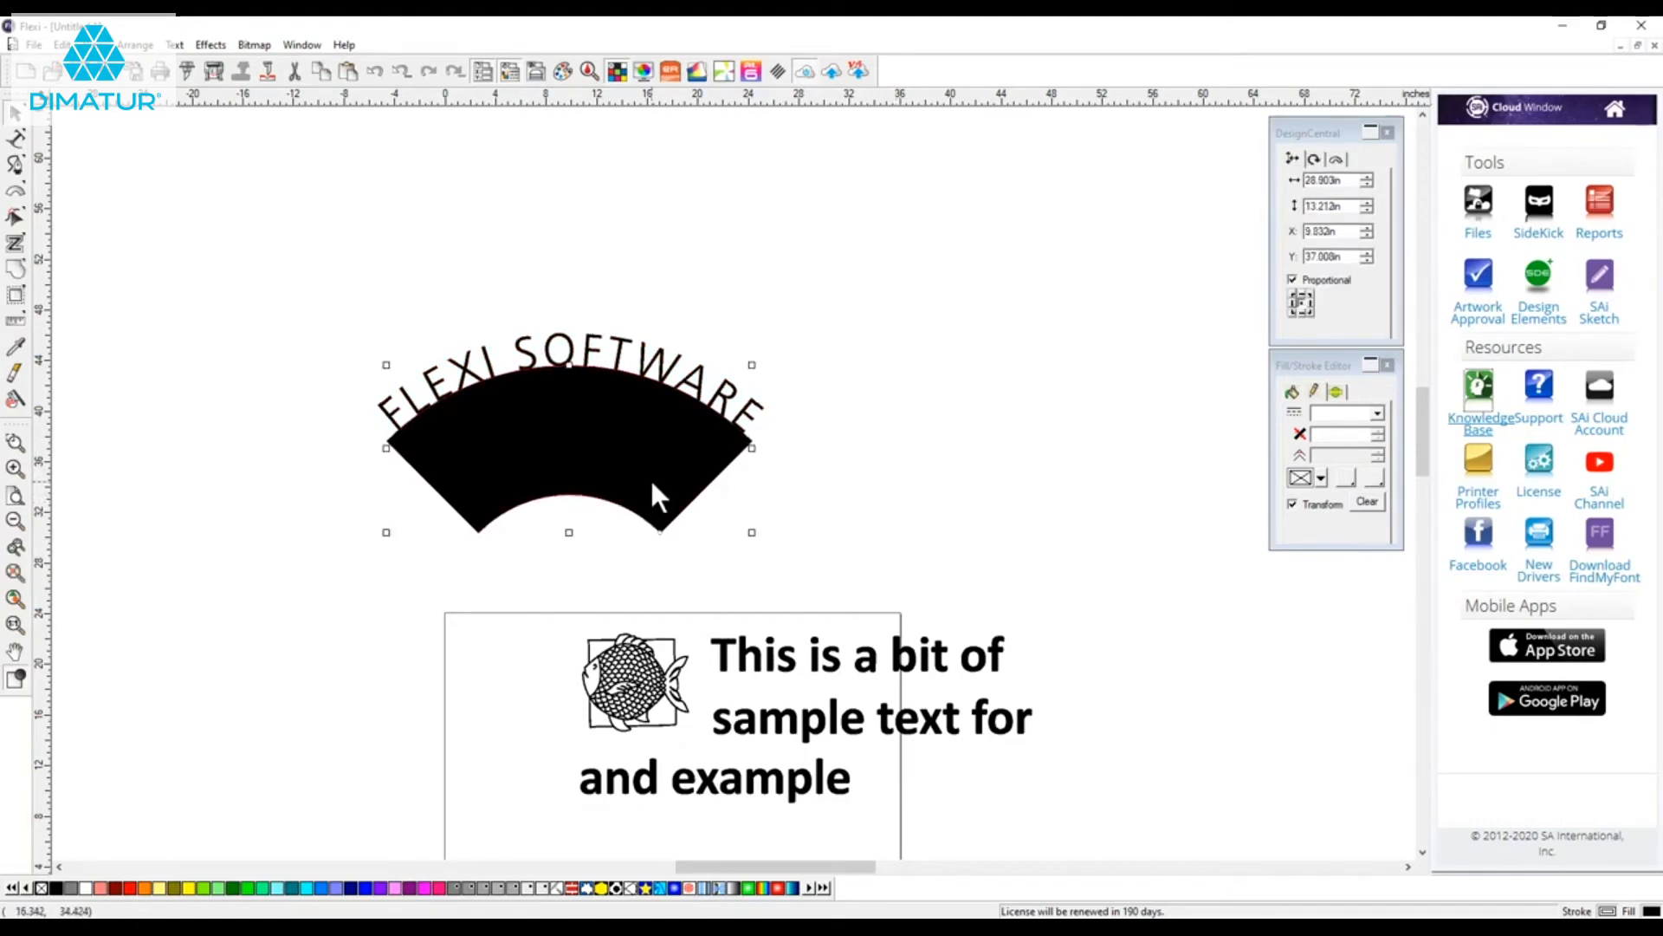
key("Delete")
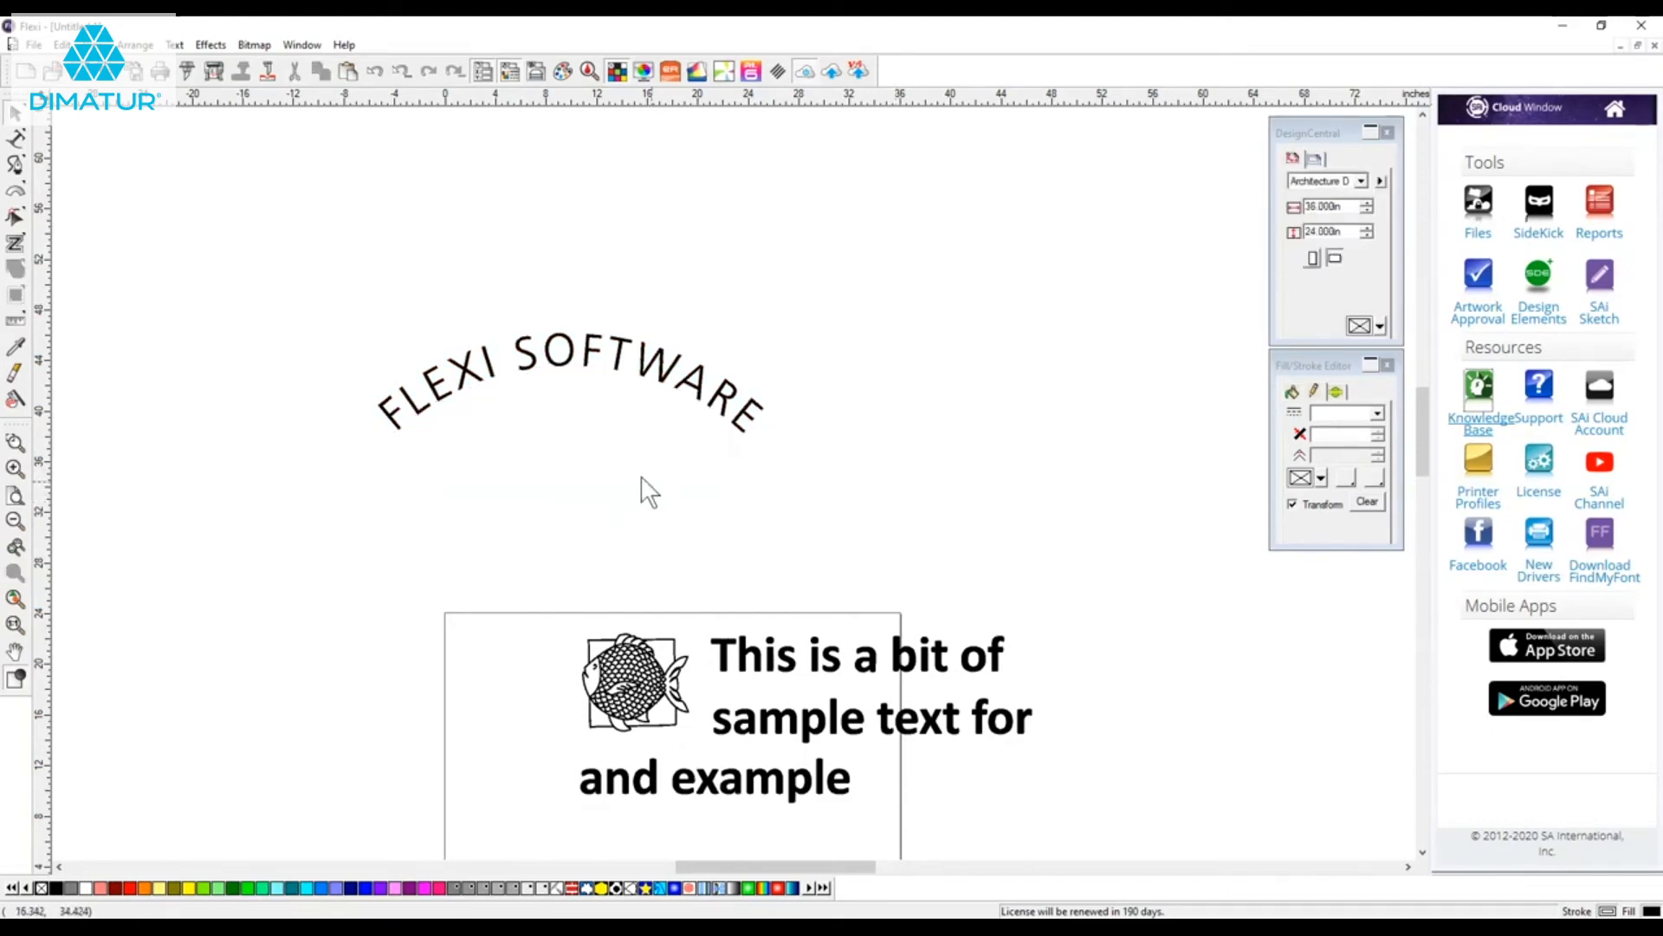
left_click_drag(401, 327, 791, 505)
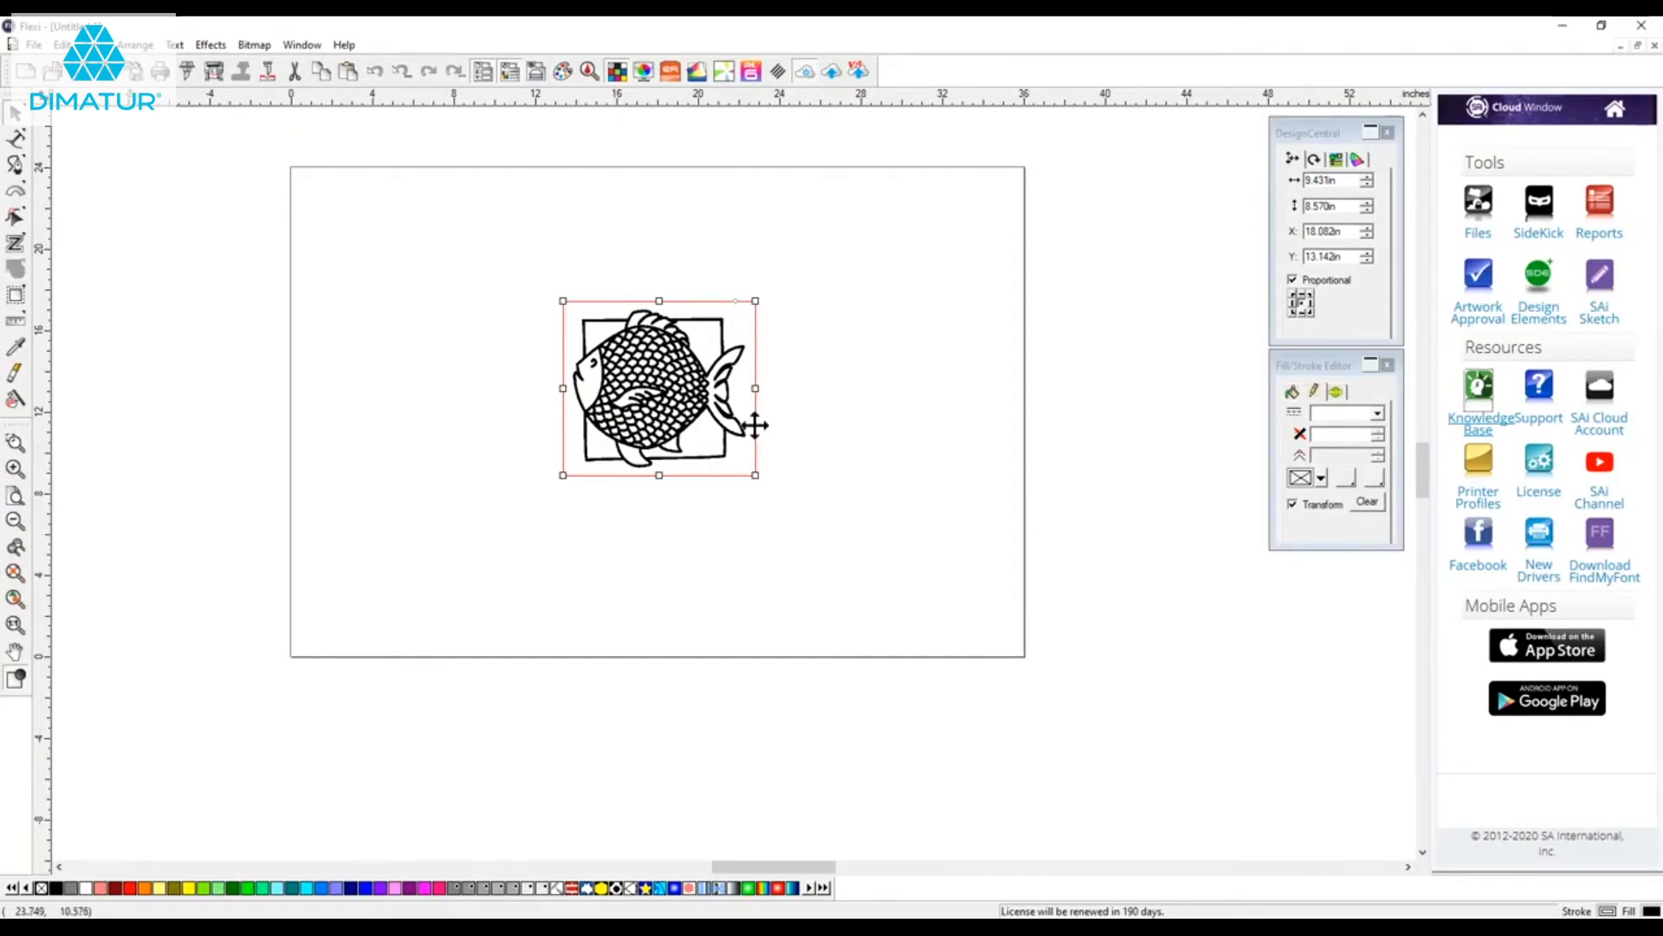
Show the fish image's bitmap properties, then import Firework.tif and place it to the right of the fish.
left_click(1336, 159)
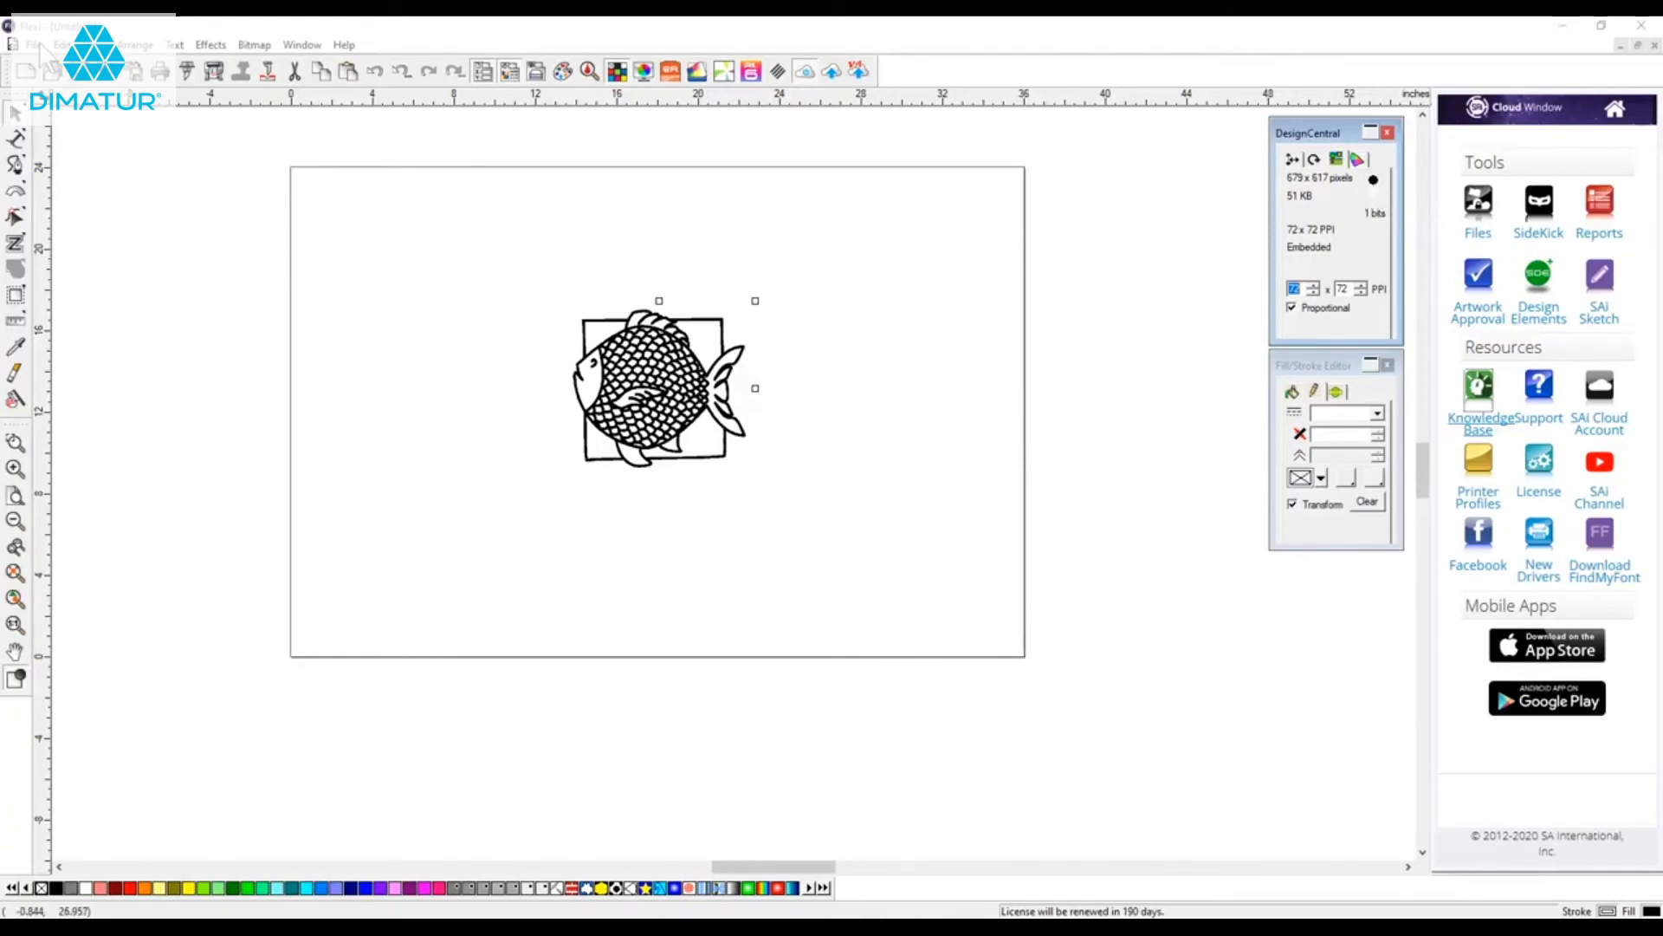
left_click(36, 46)
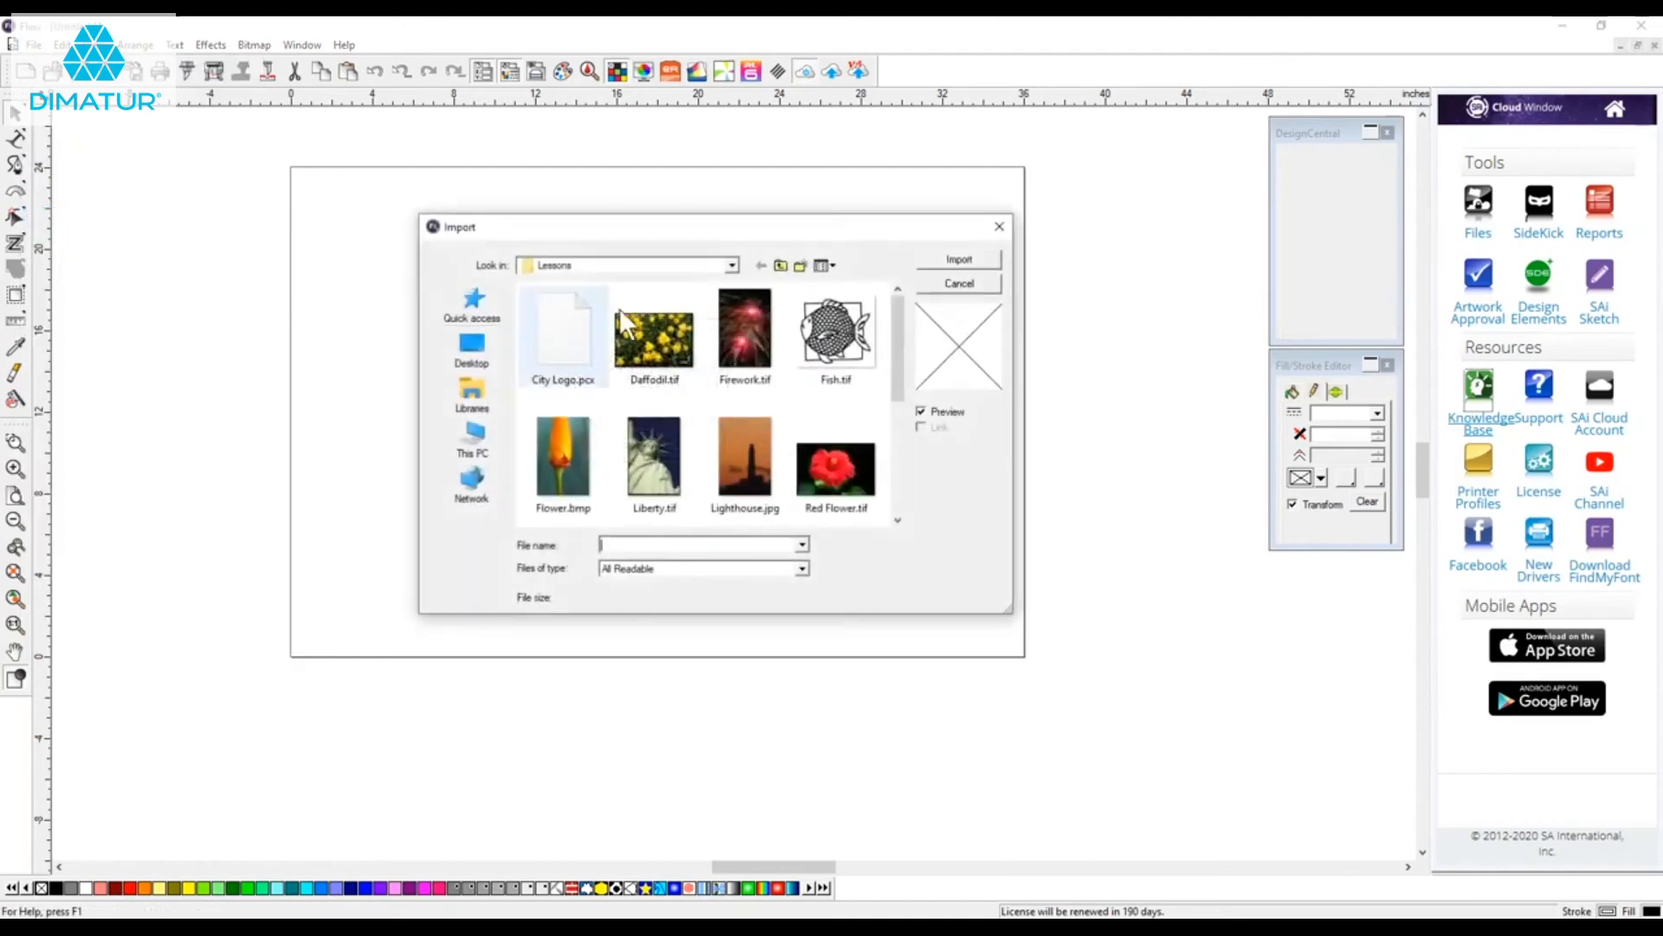
left_click(754, 322)
left_click(952, 261)
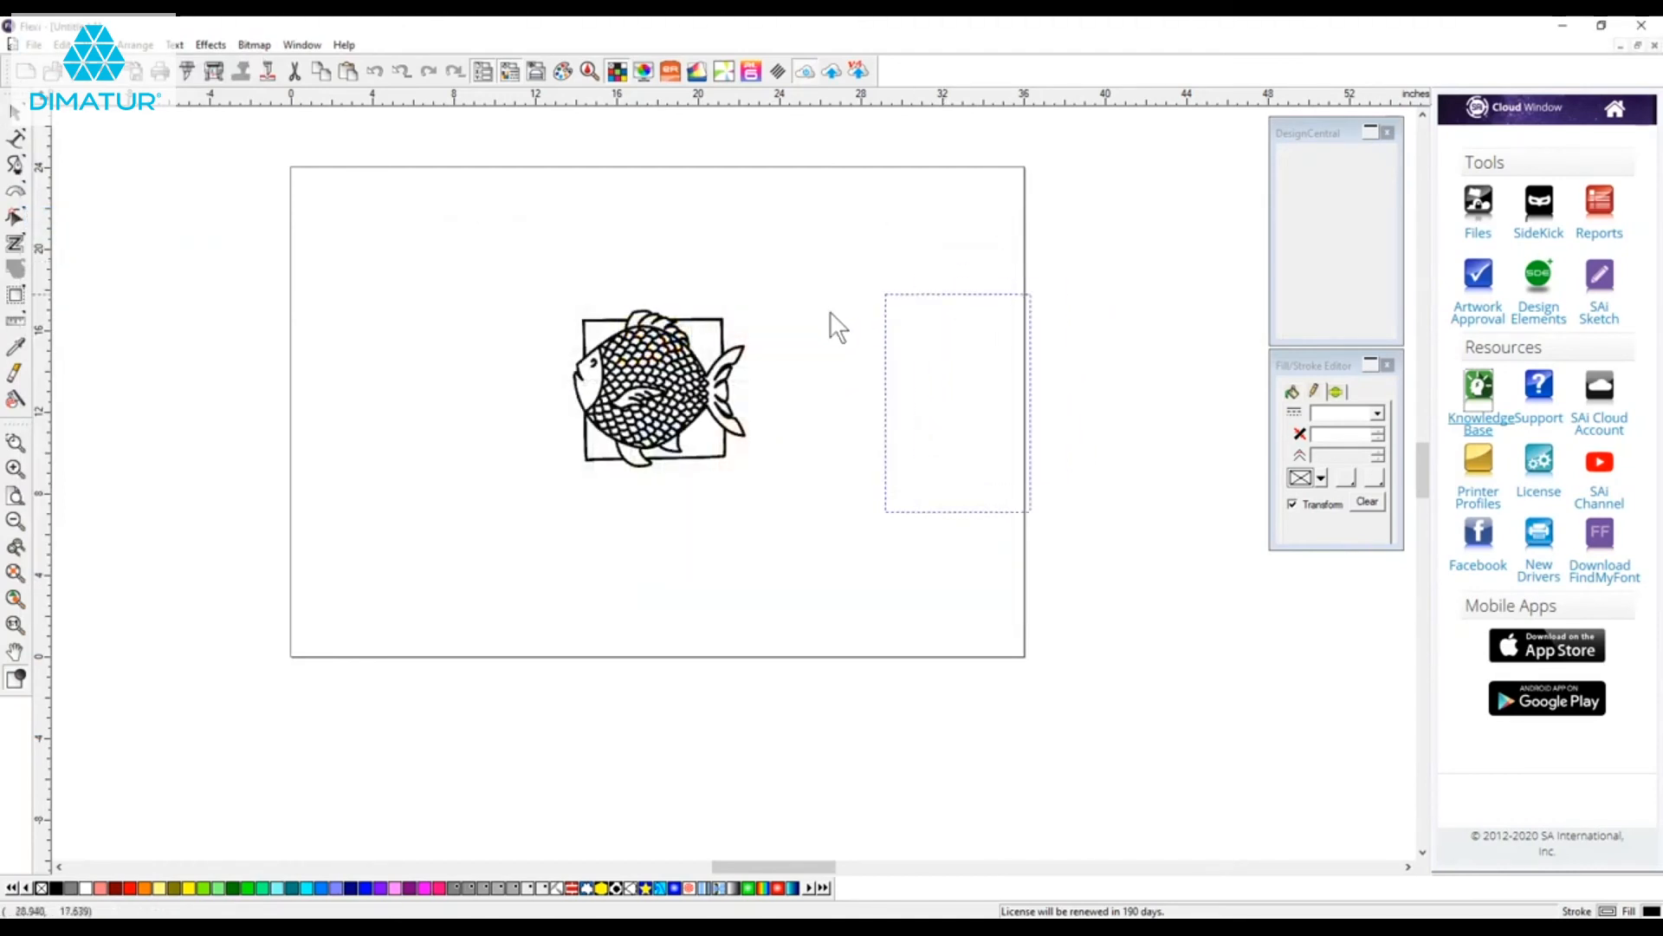
left_click(797, 274)
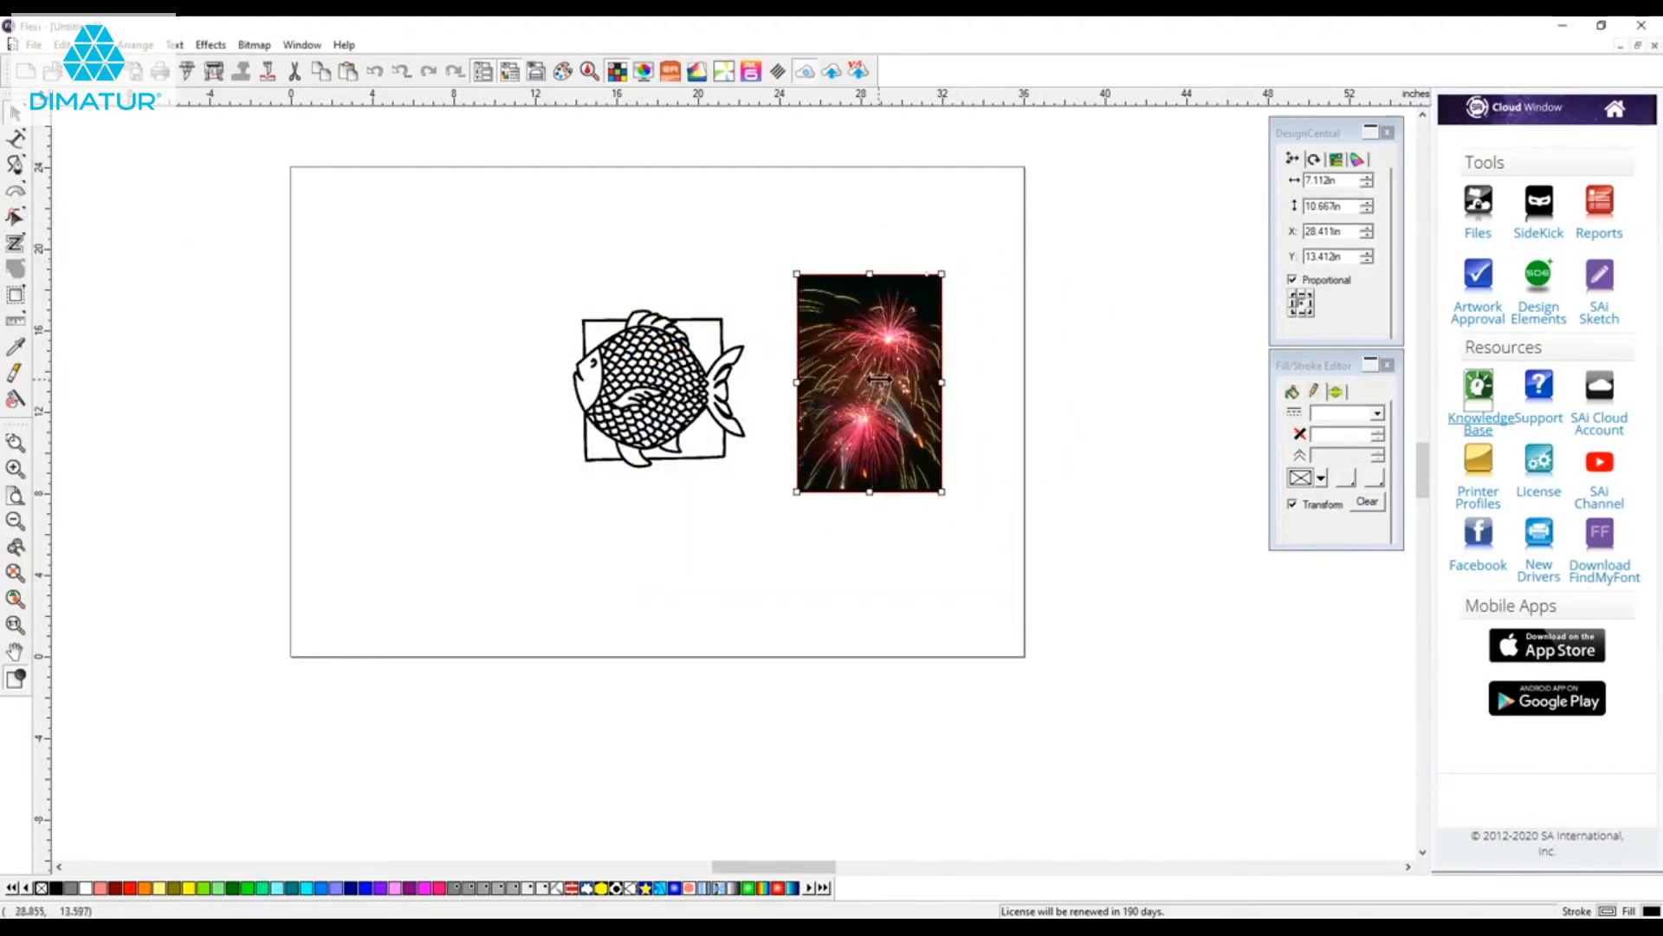
Review the firework image's bitmap properties and color management settings, comparing them with the fish image's, and delete the firework image.
left_click(1337, 159)
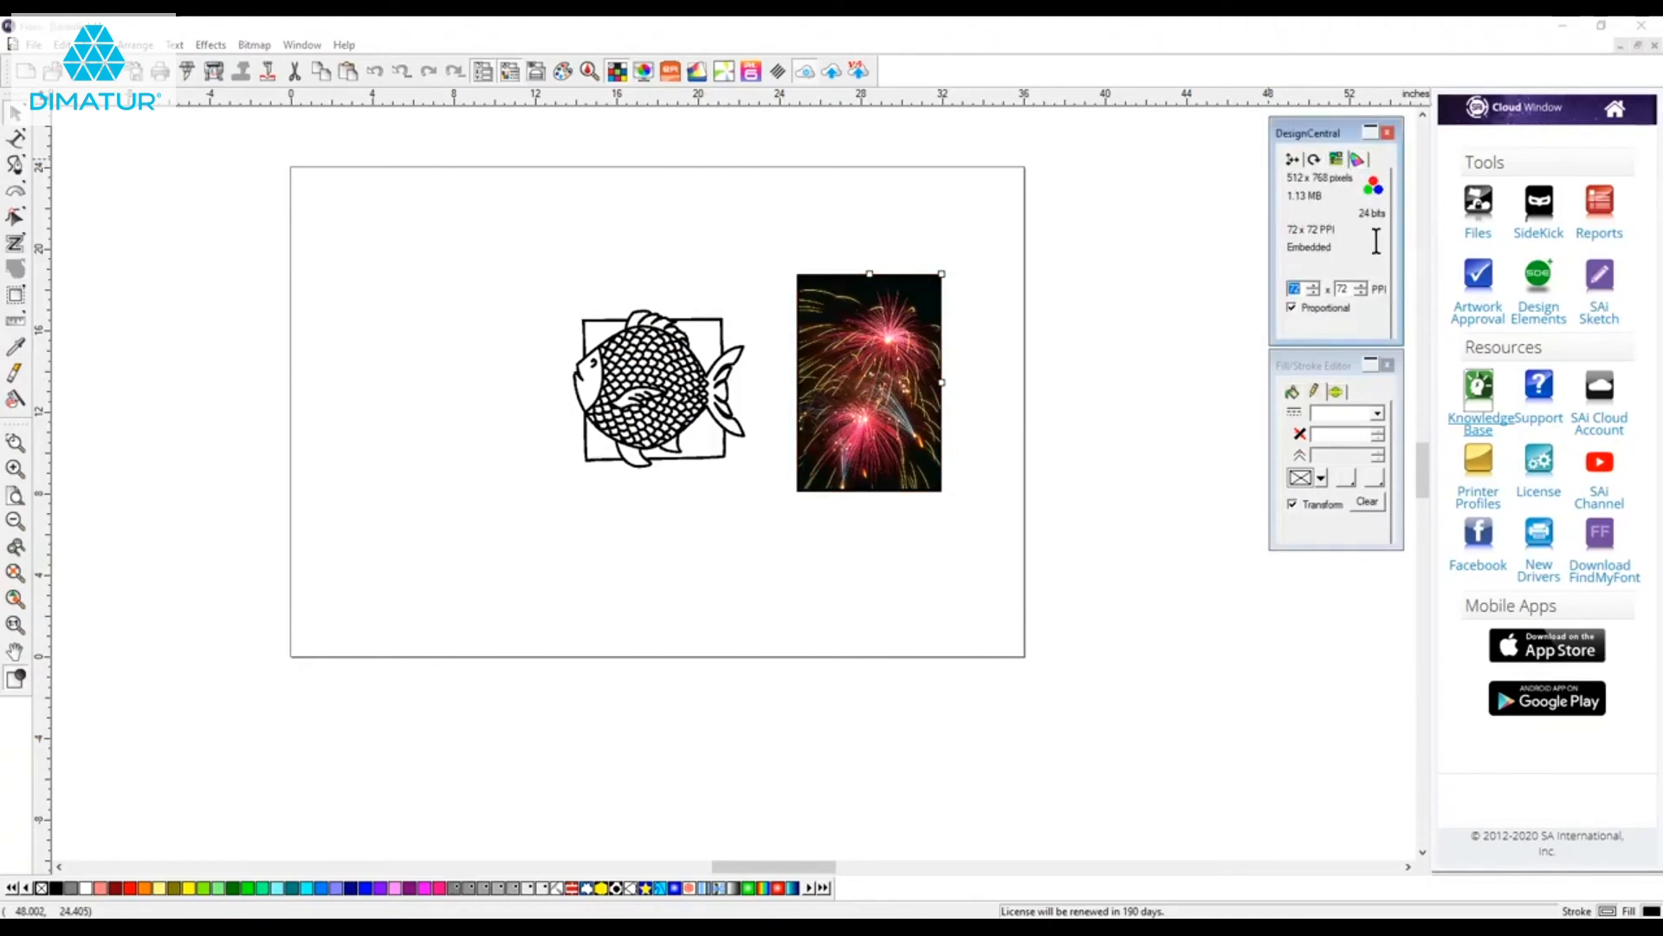
left_click(1357, 160)
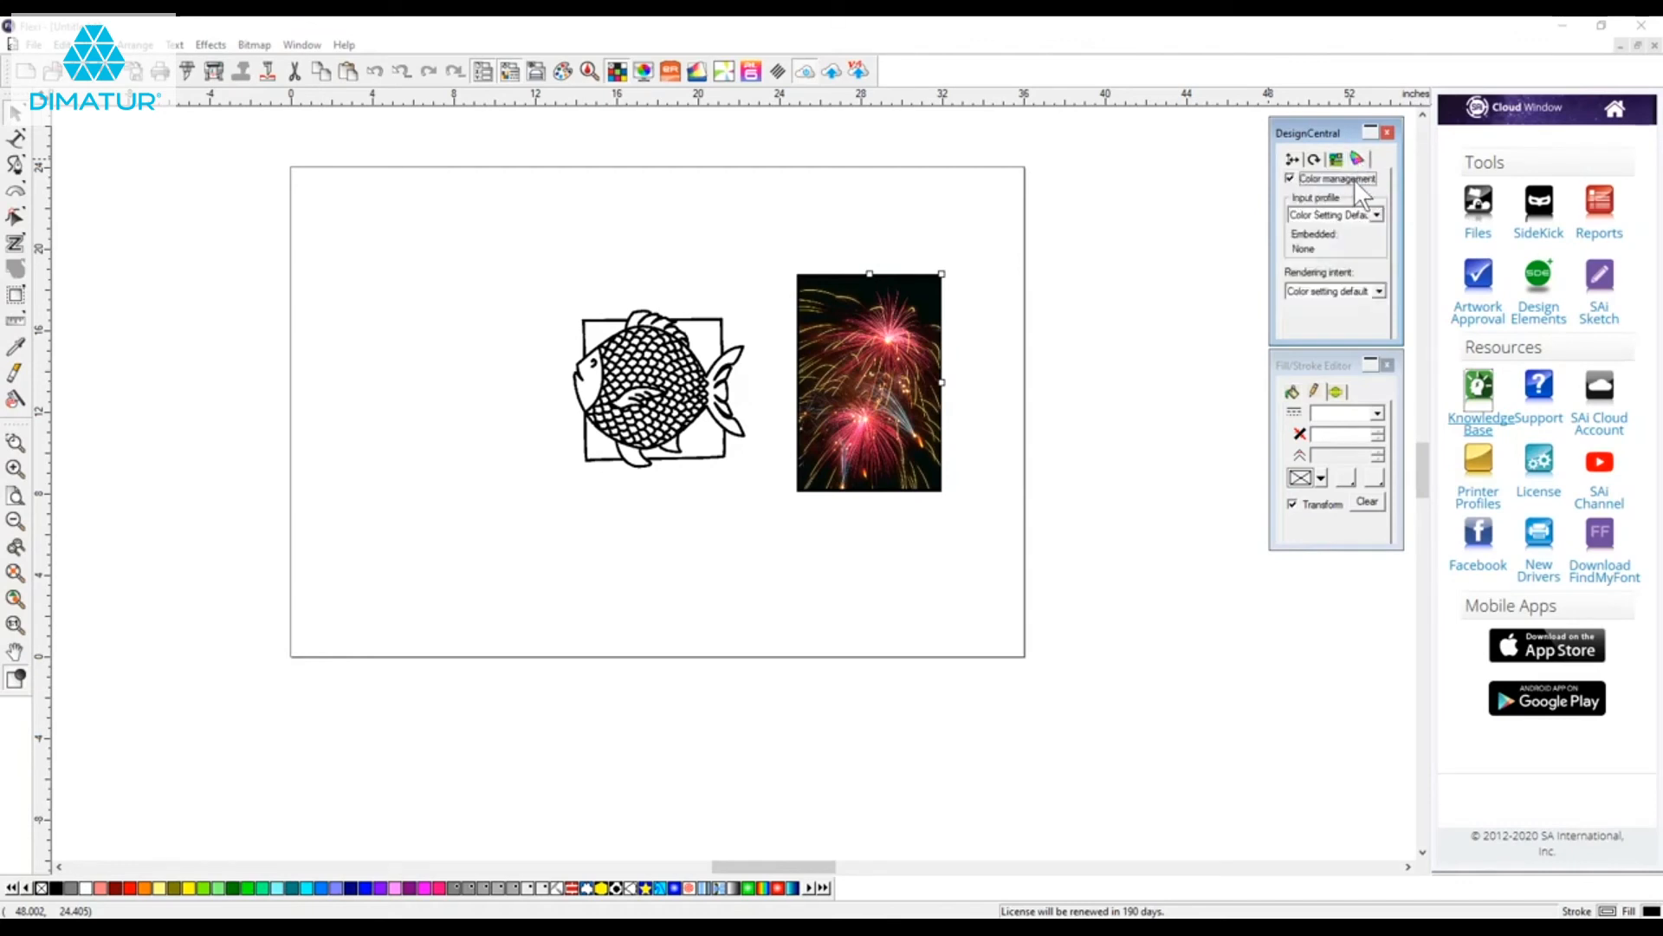
left_click(698, 400)
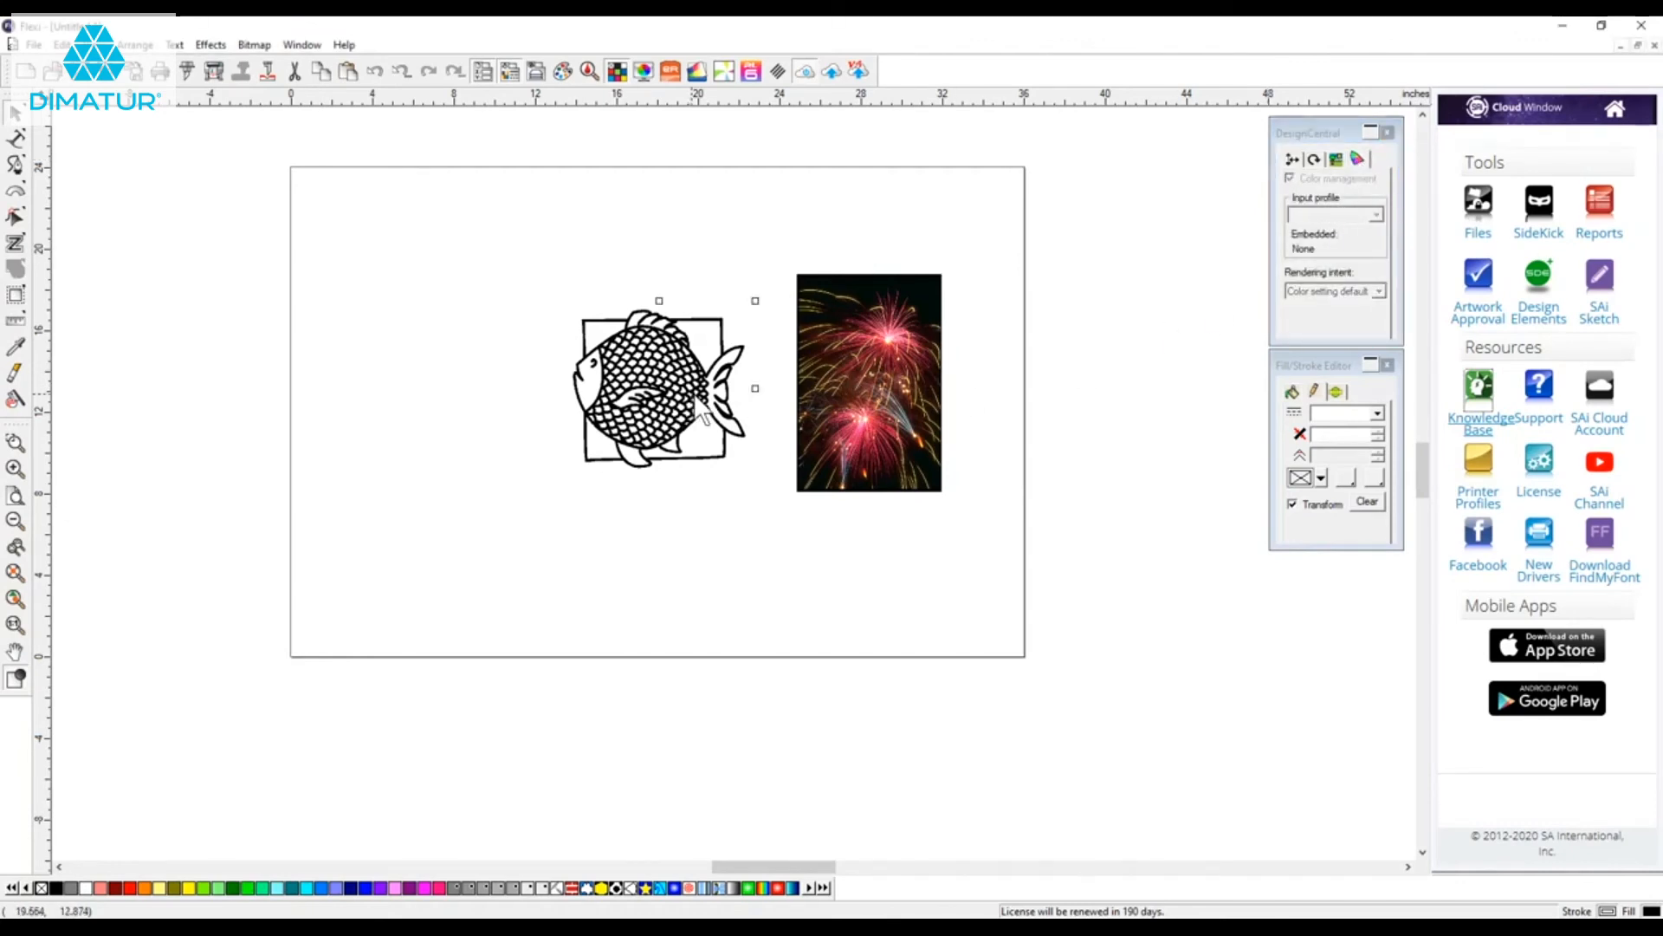
left_click(833, 398)
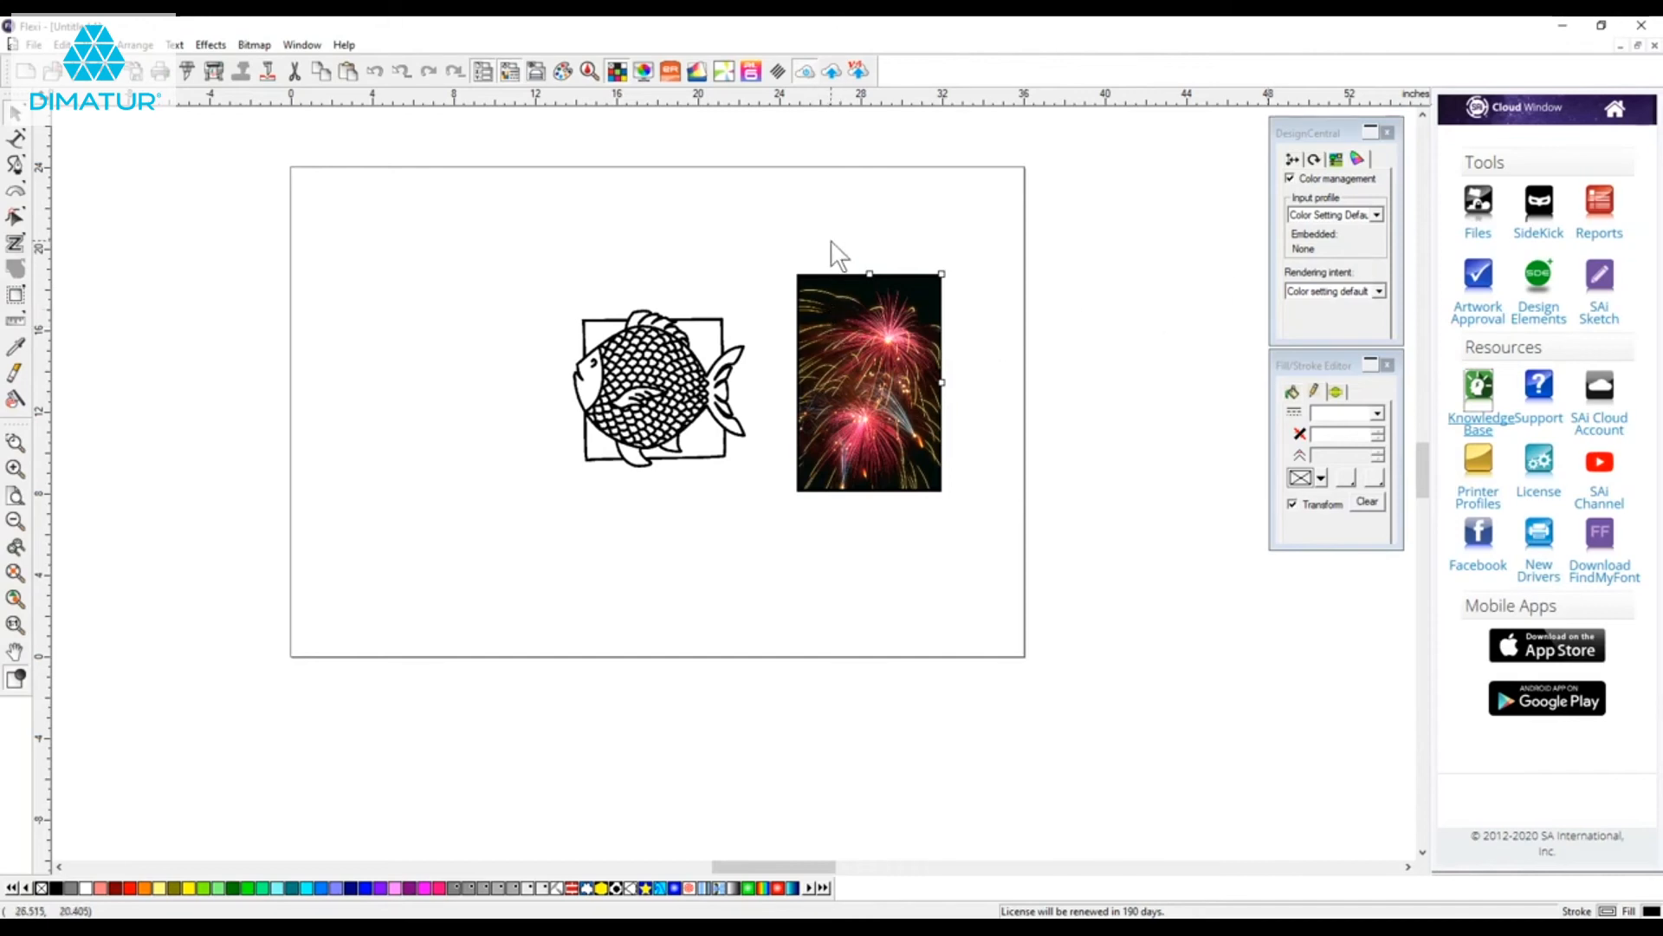
left_click_drag(830, 232, 1001, 563)
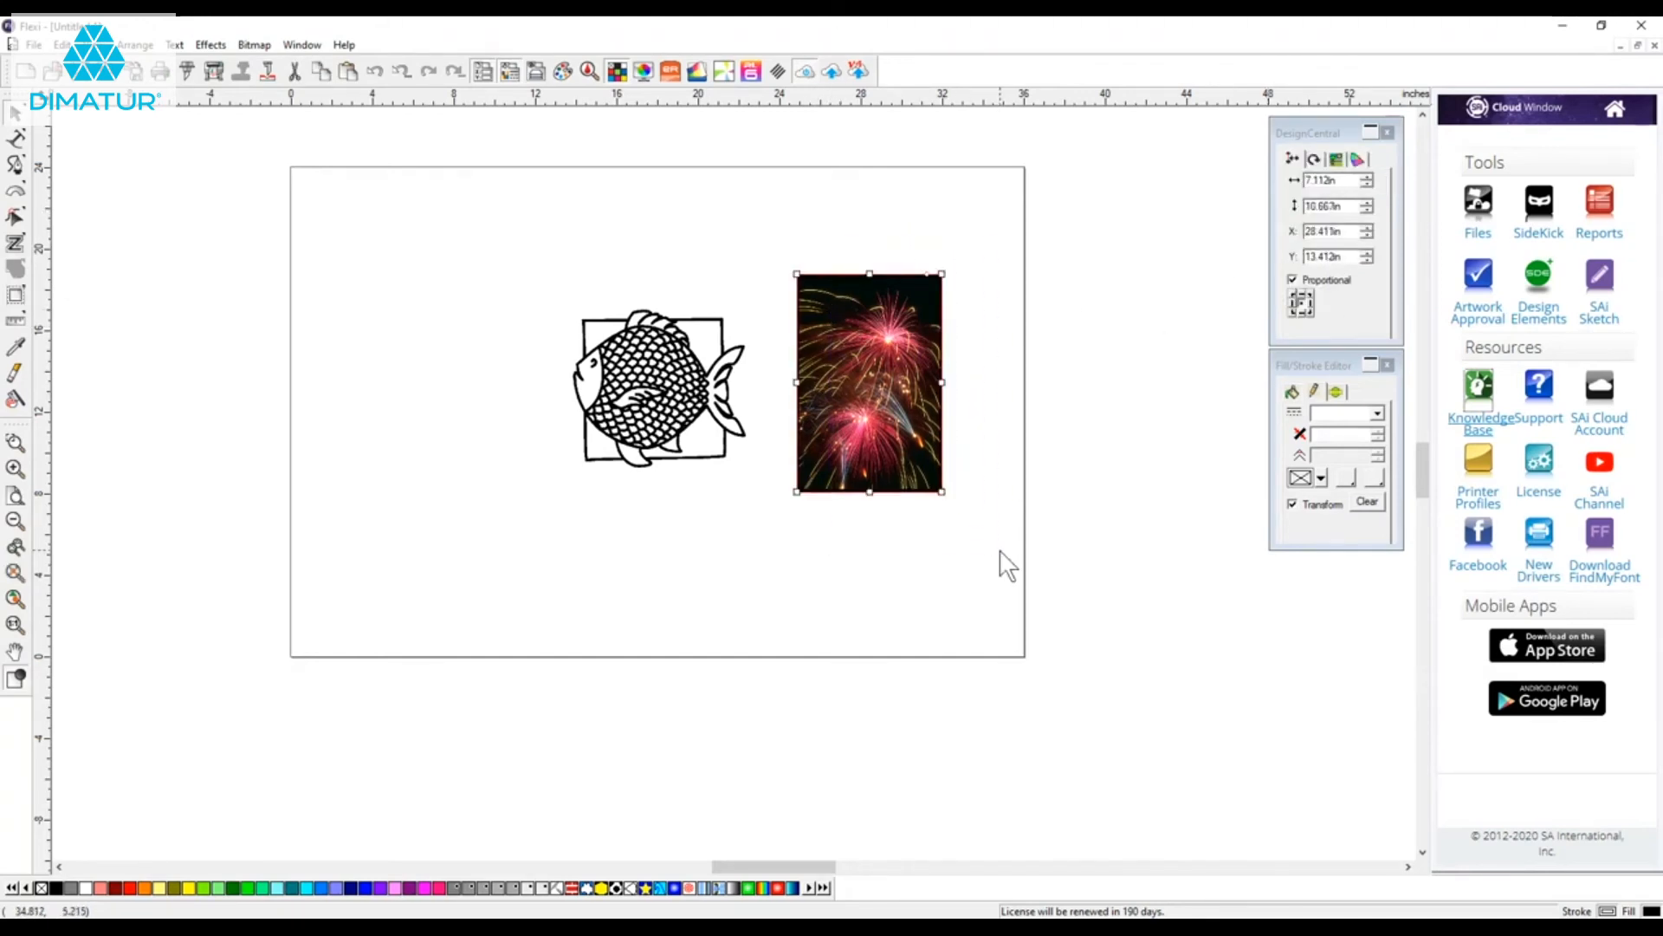
key("Delete")
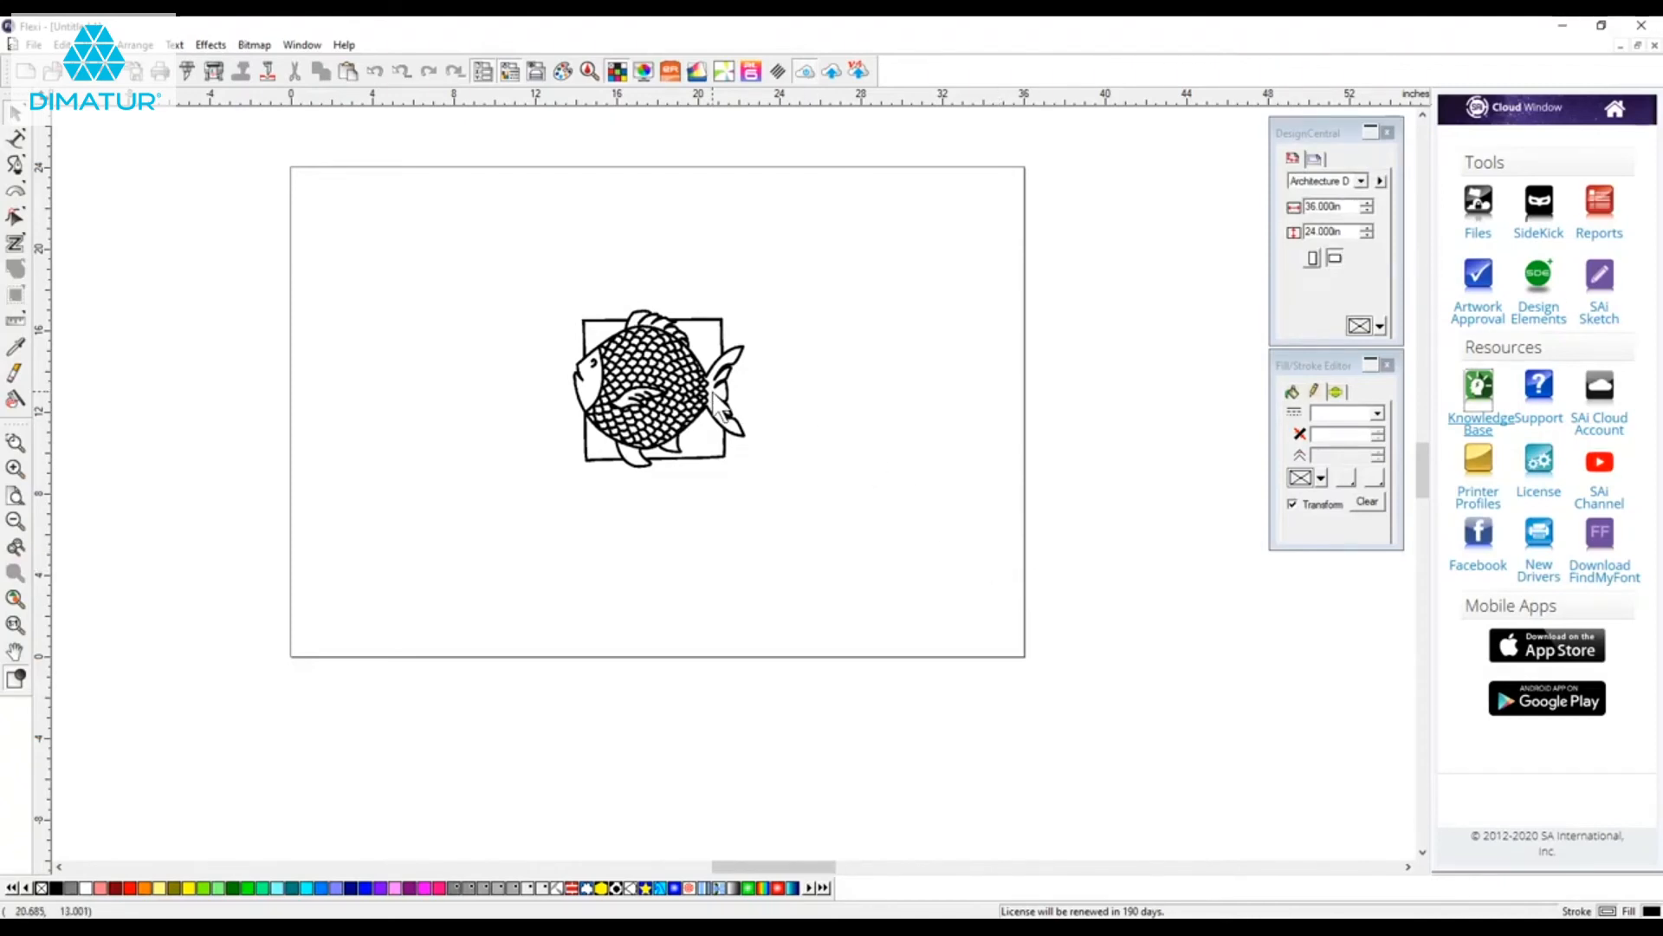
Review the fish image's bitmap properties and vectorize it with the Bezier option.
left_click(716, 400)
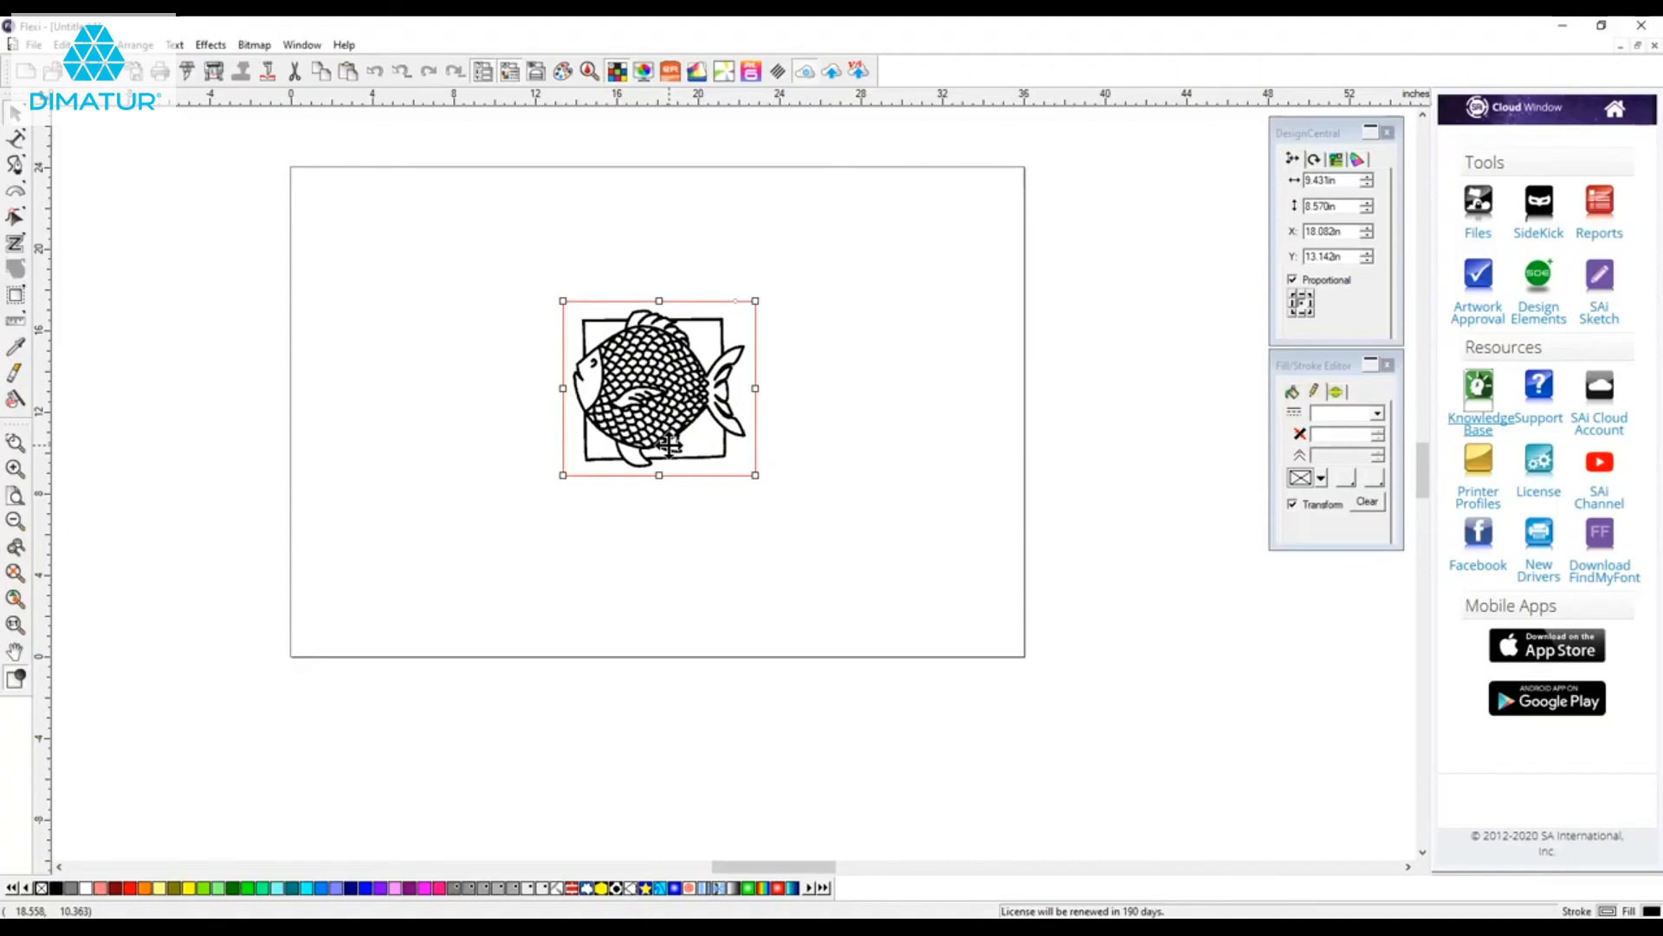
left_click(1335, 160)
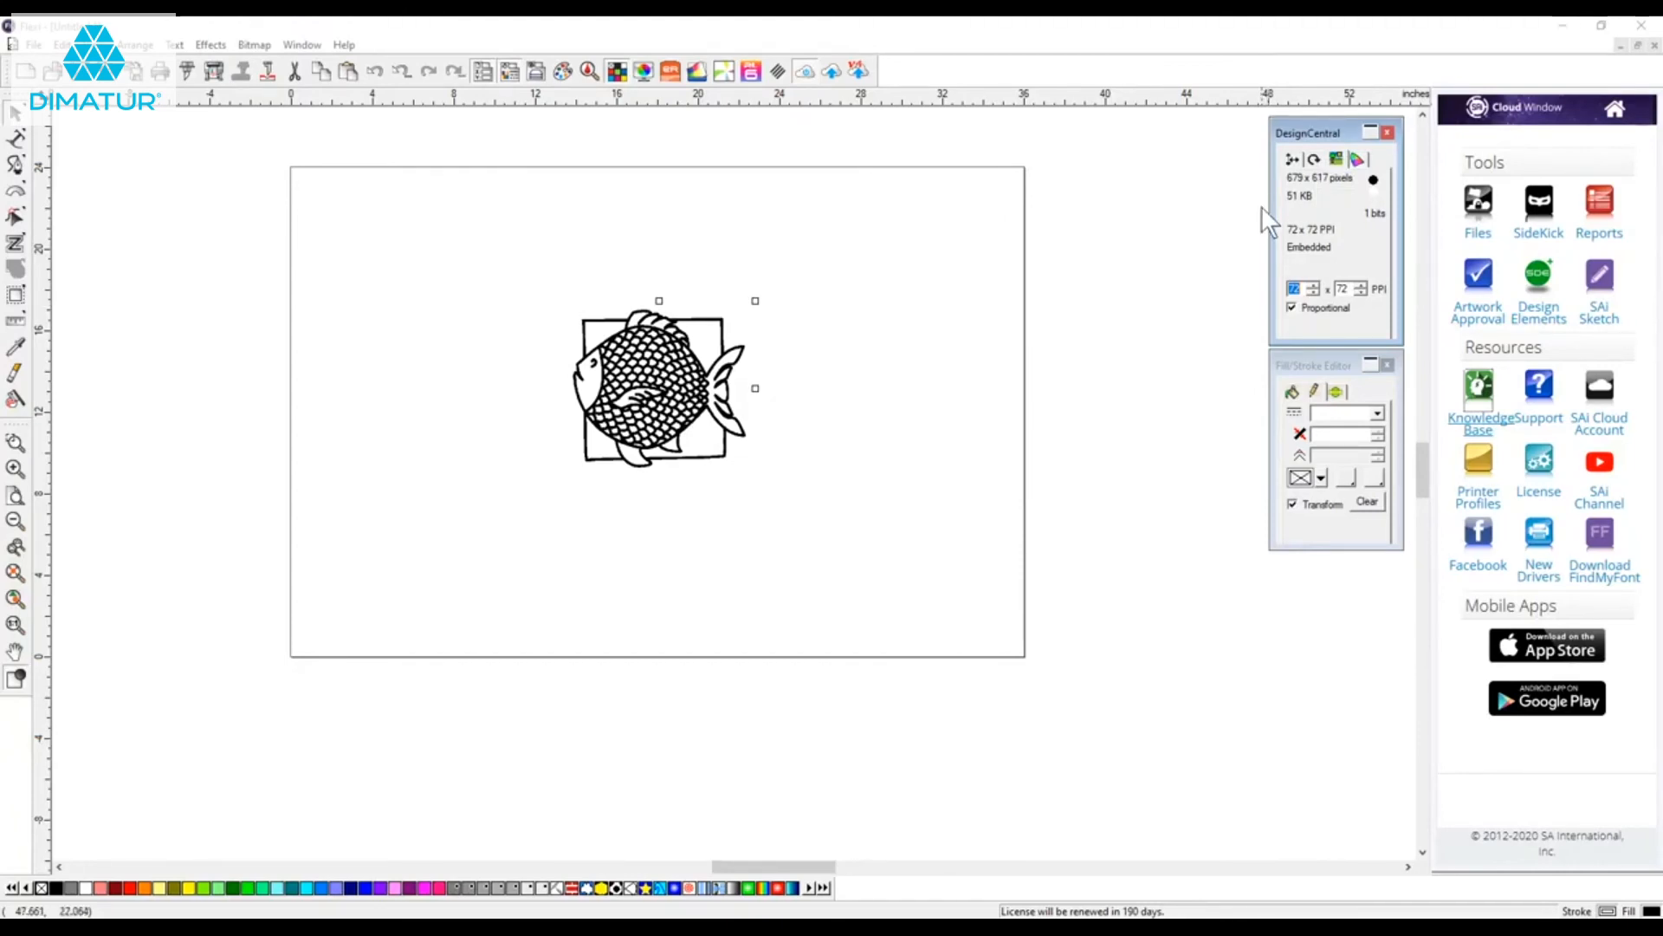
left_click_drag(543, 257, 801, 521)
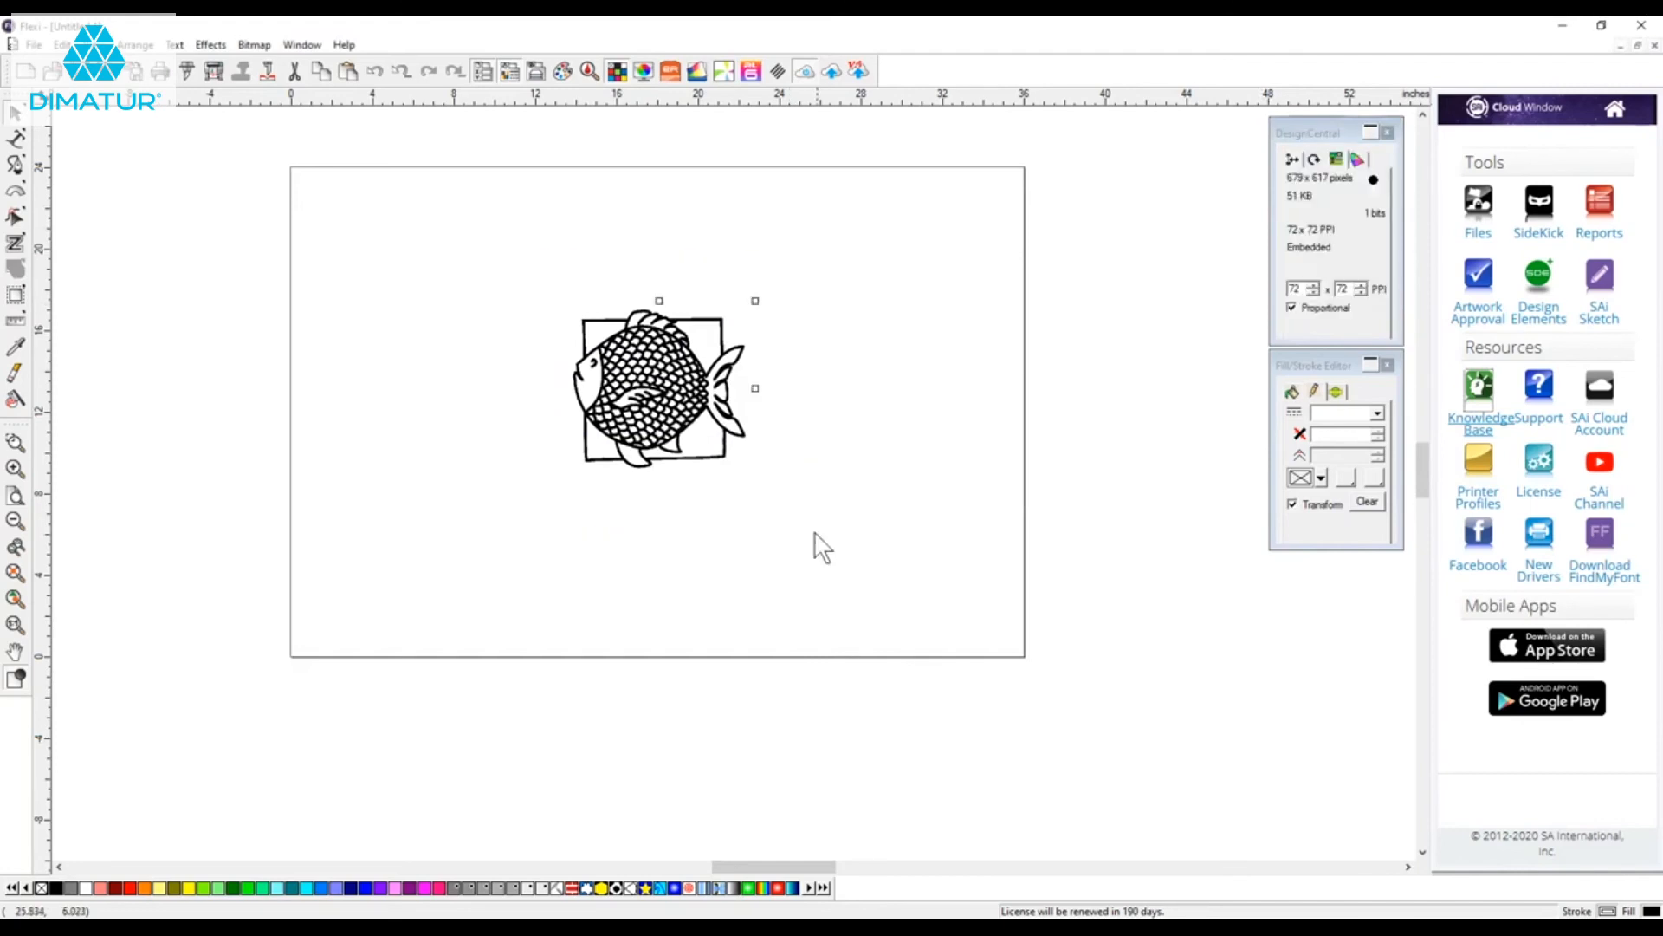
left_click(252, 43)
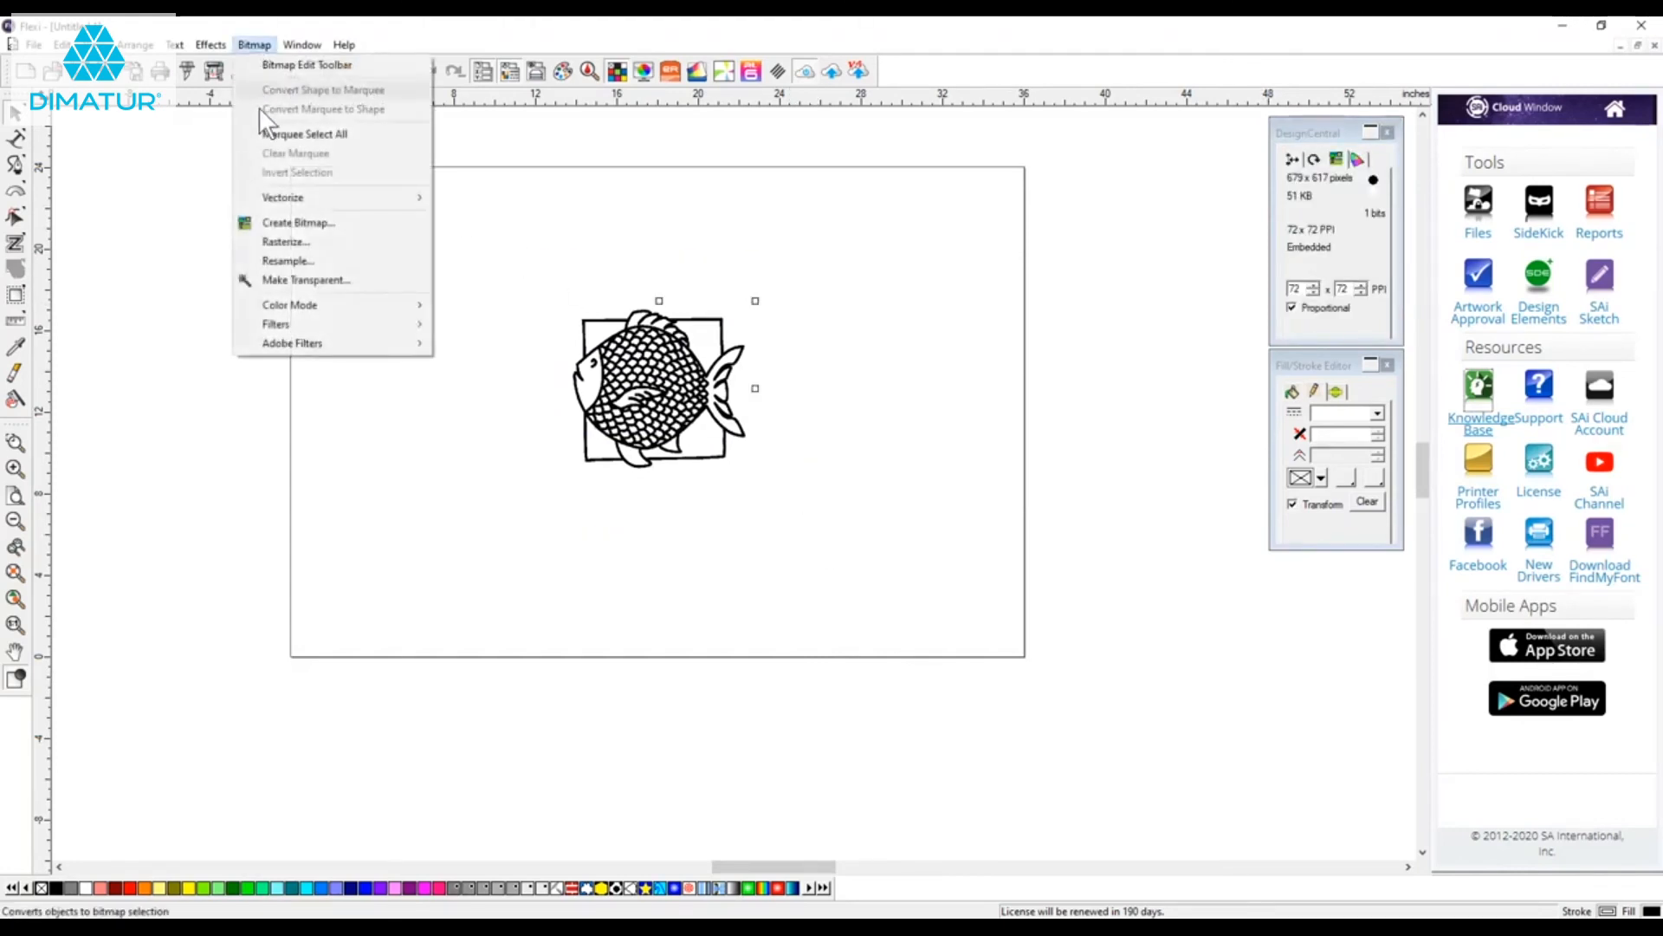
mouse_move(274, 194)
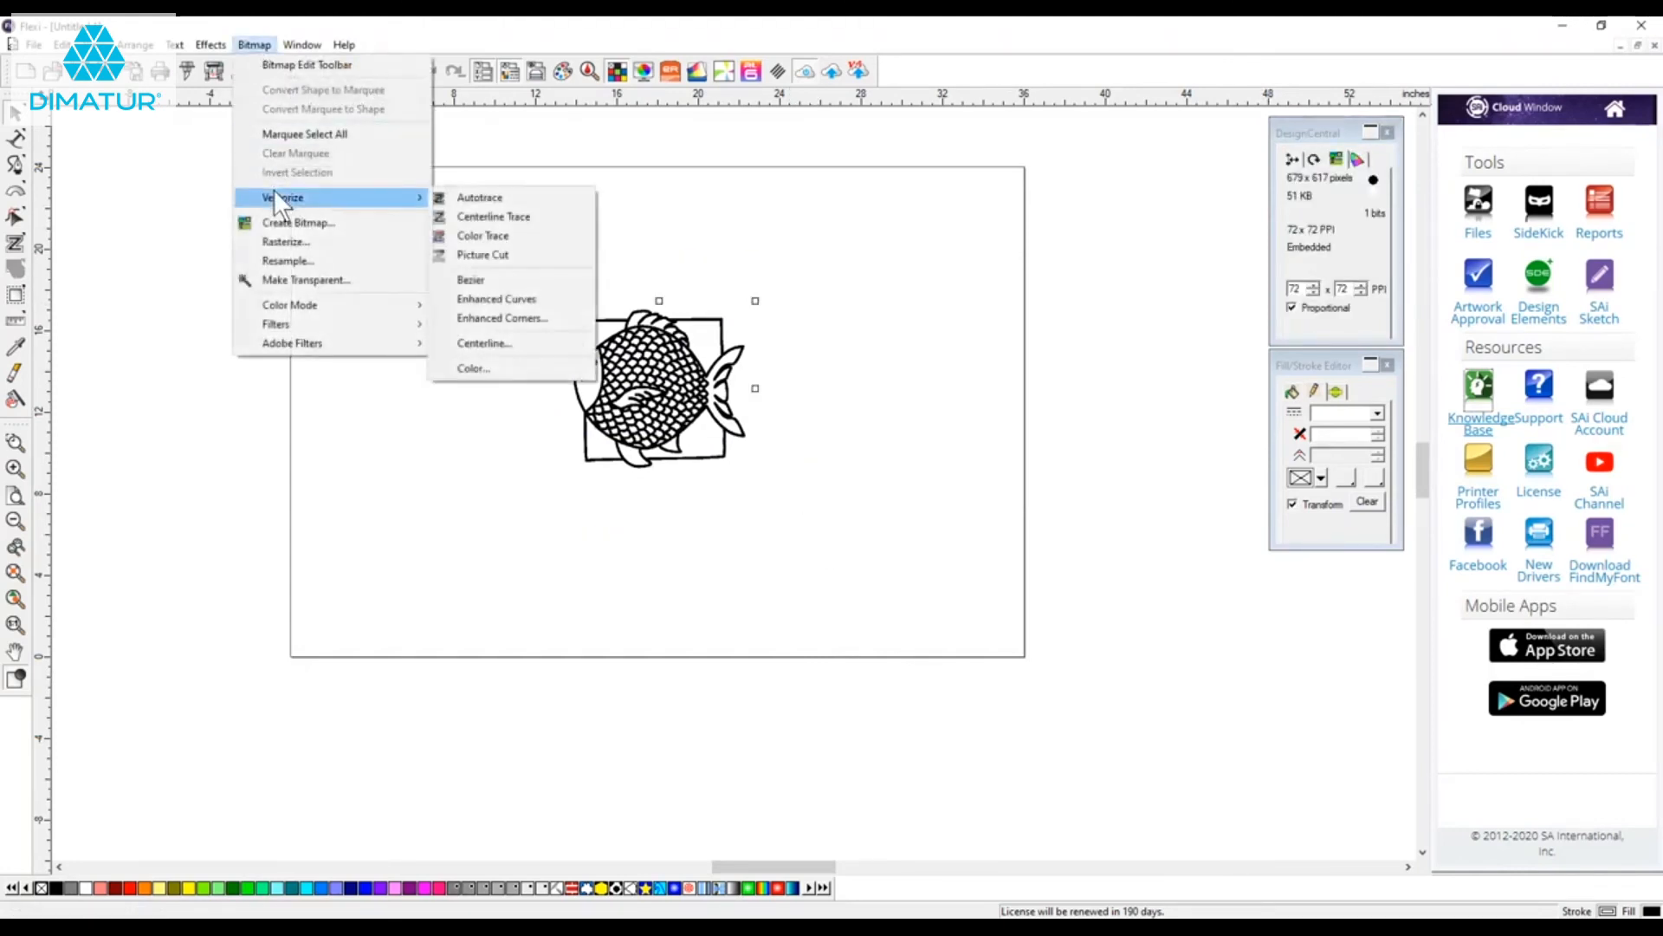
left_click(502, 278)
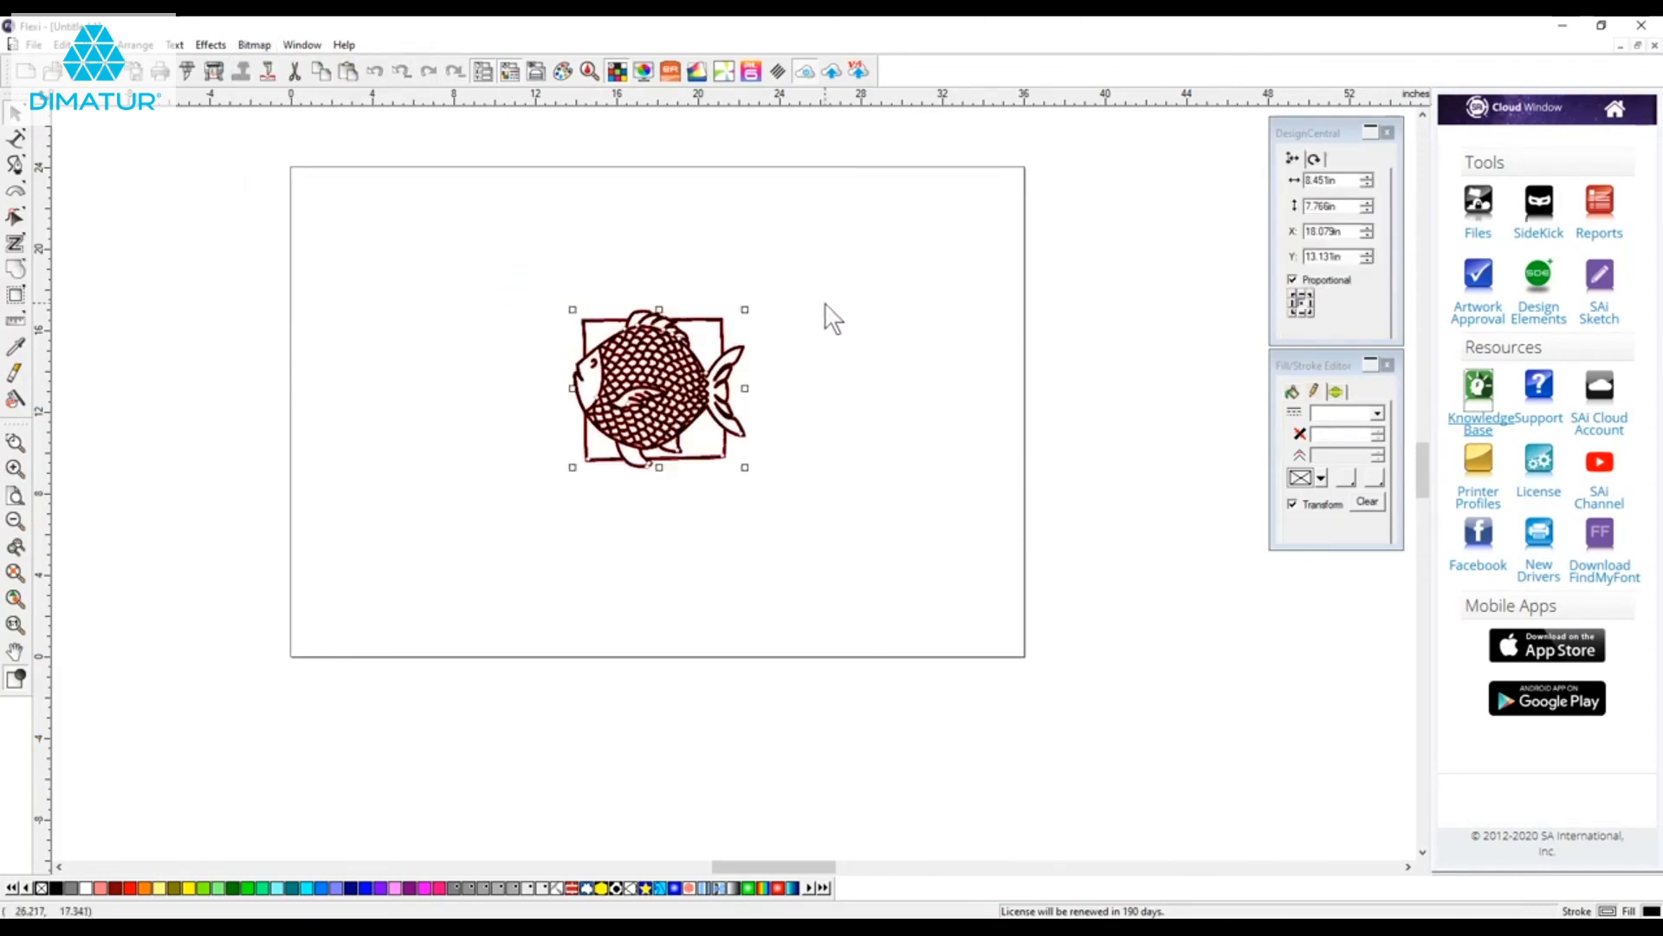
Move the original fish bitmap off the vectorized copy to its right, at about X 28.5 in, Y 13.1 in, and select the vectorized fish.
scroll(745, 351, "up", 3)
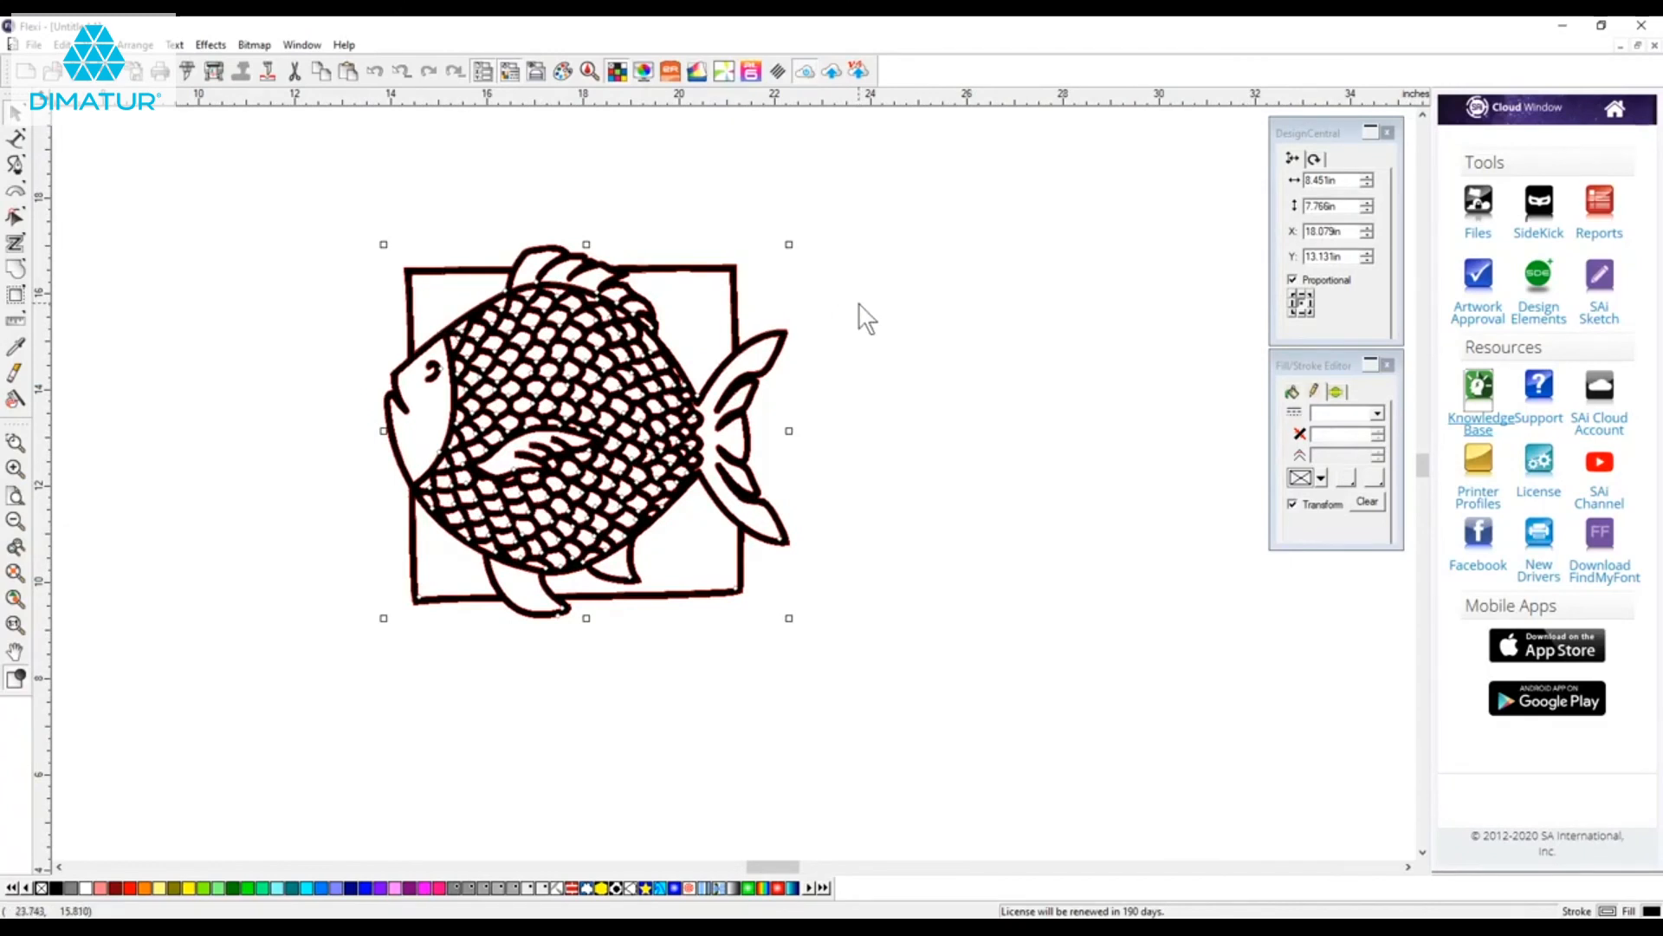
left_click(988, 299)
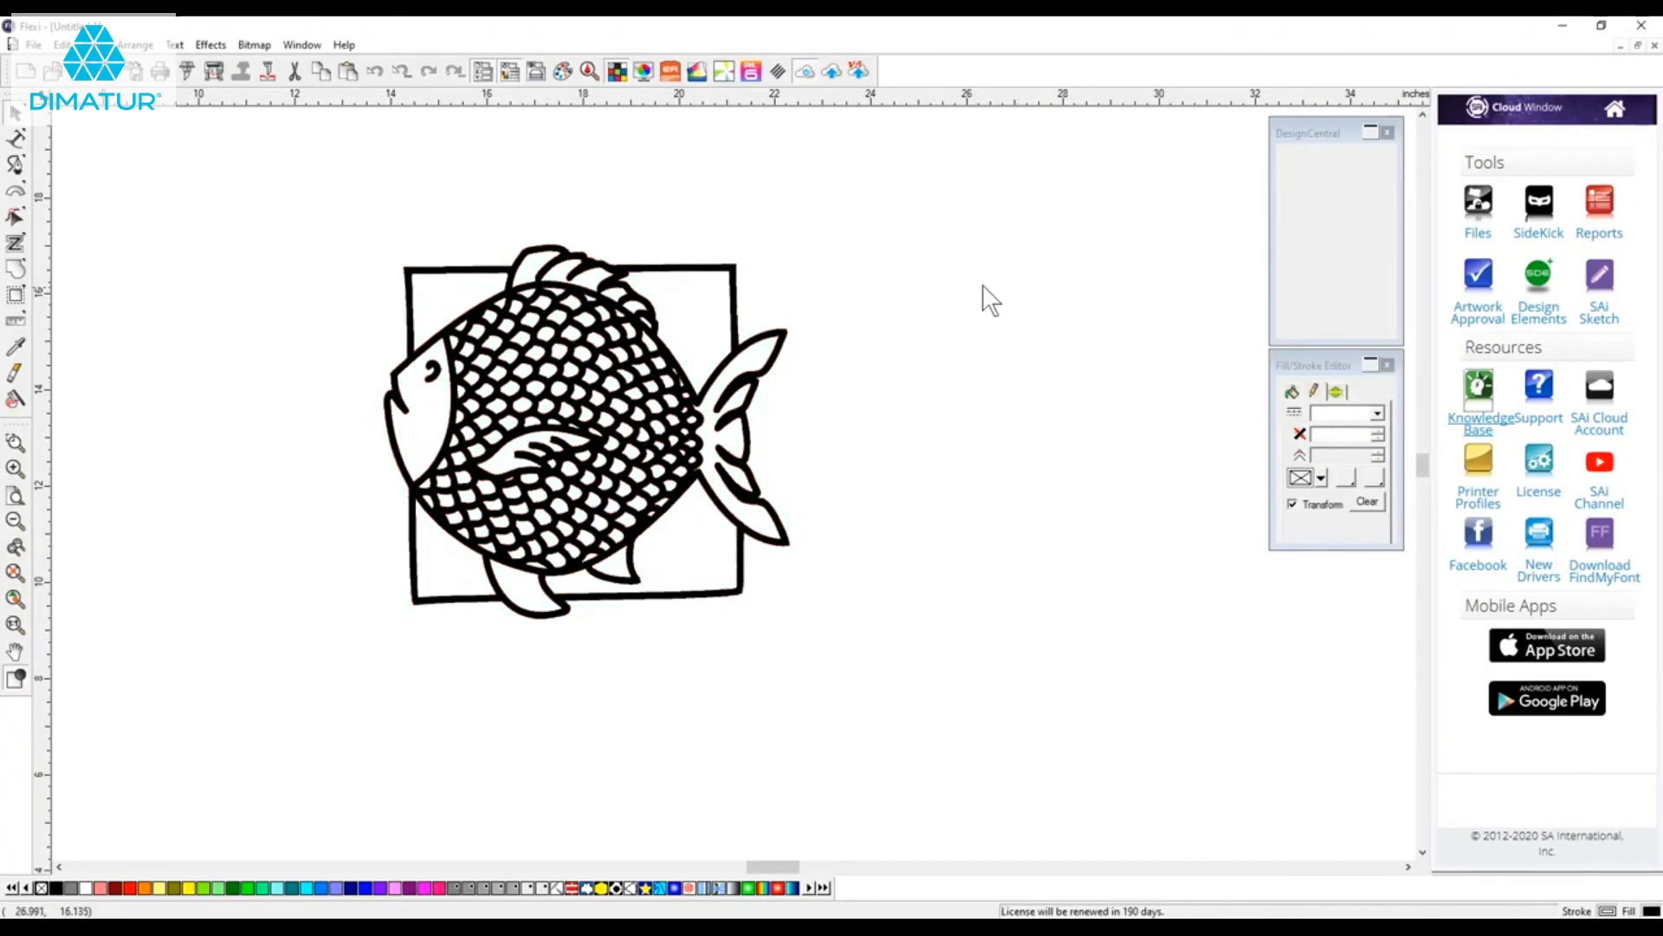
left_click(779, 297)
left_click_drag(780, 297, 1274, 282)
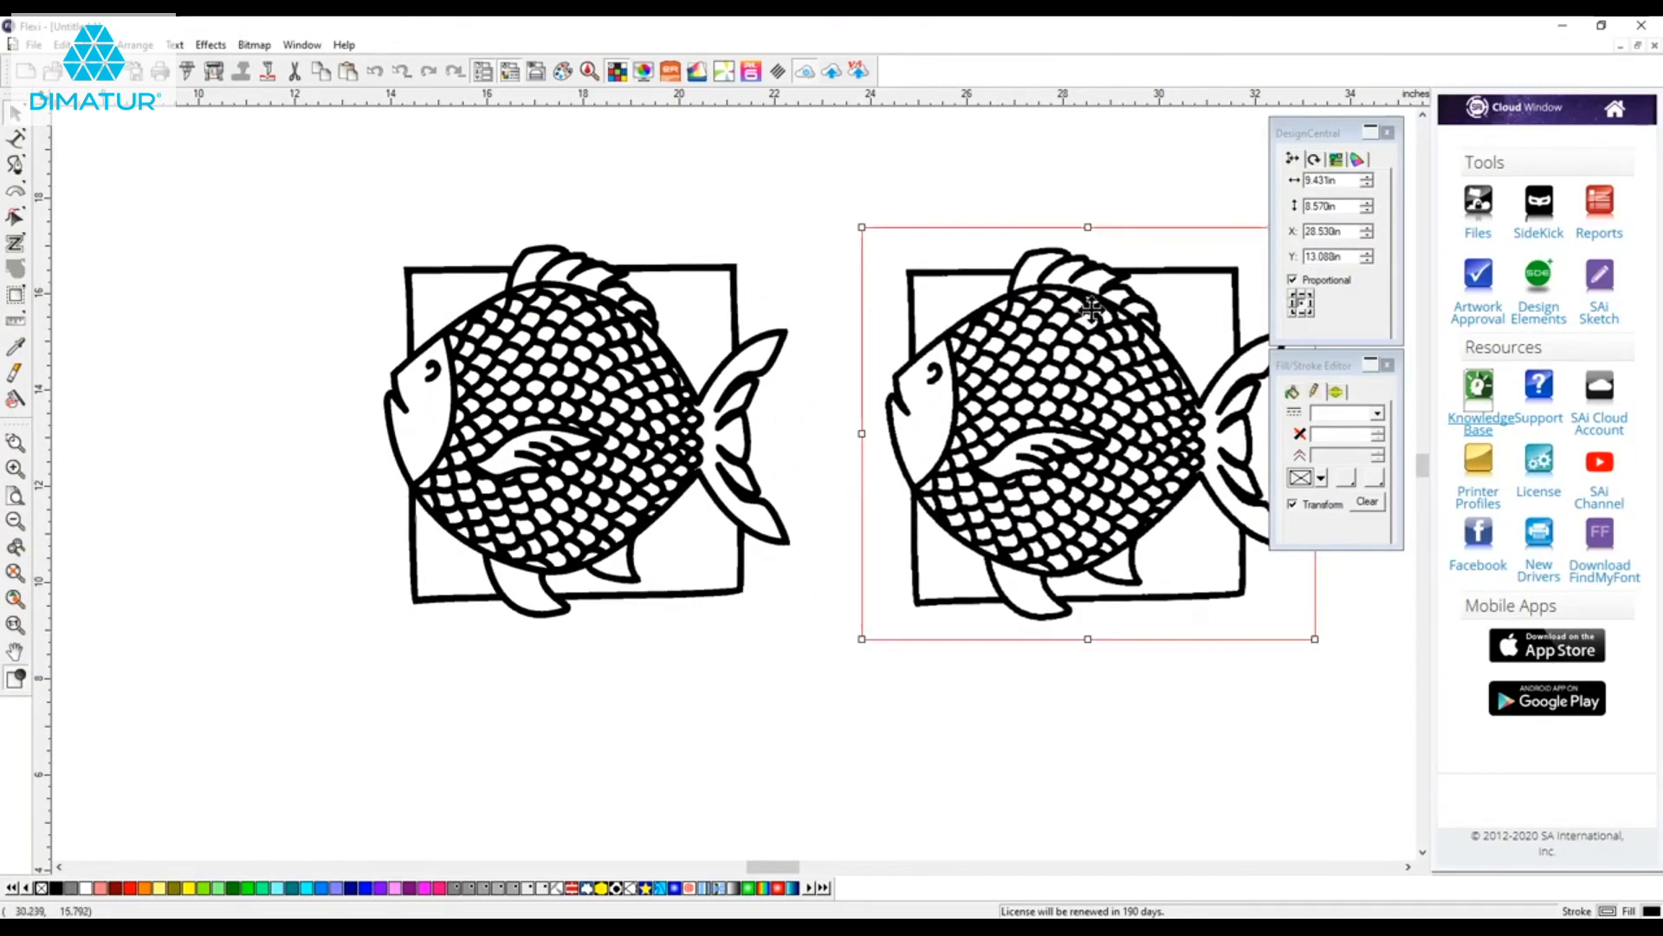
left_click_drag(323, 199, 839, 672)
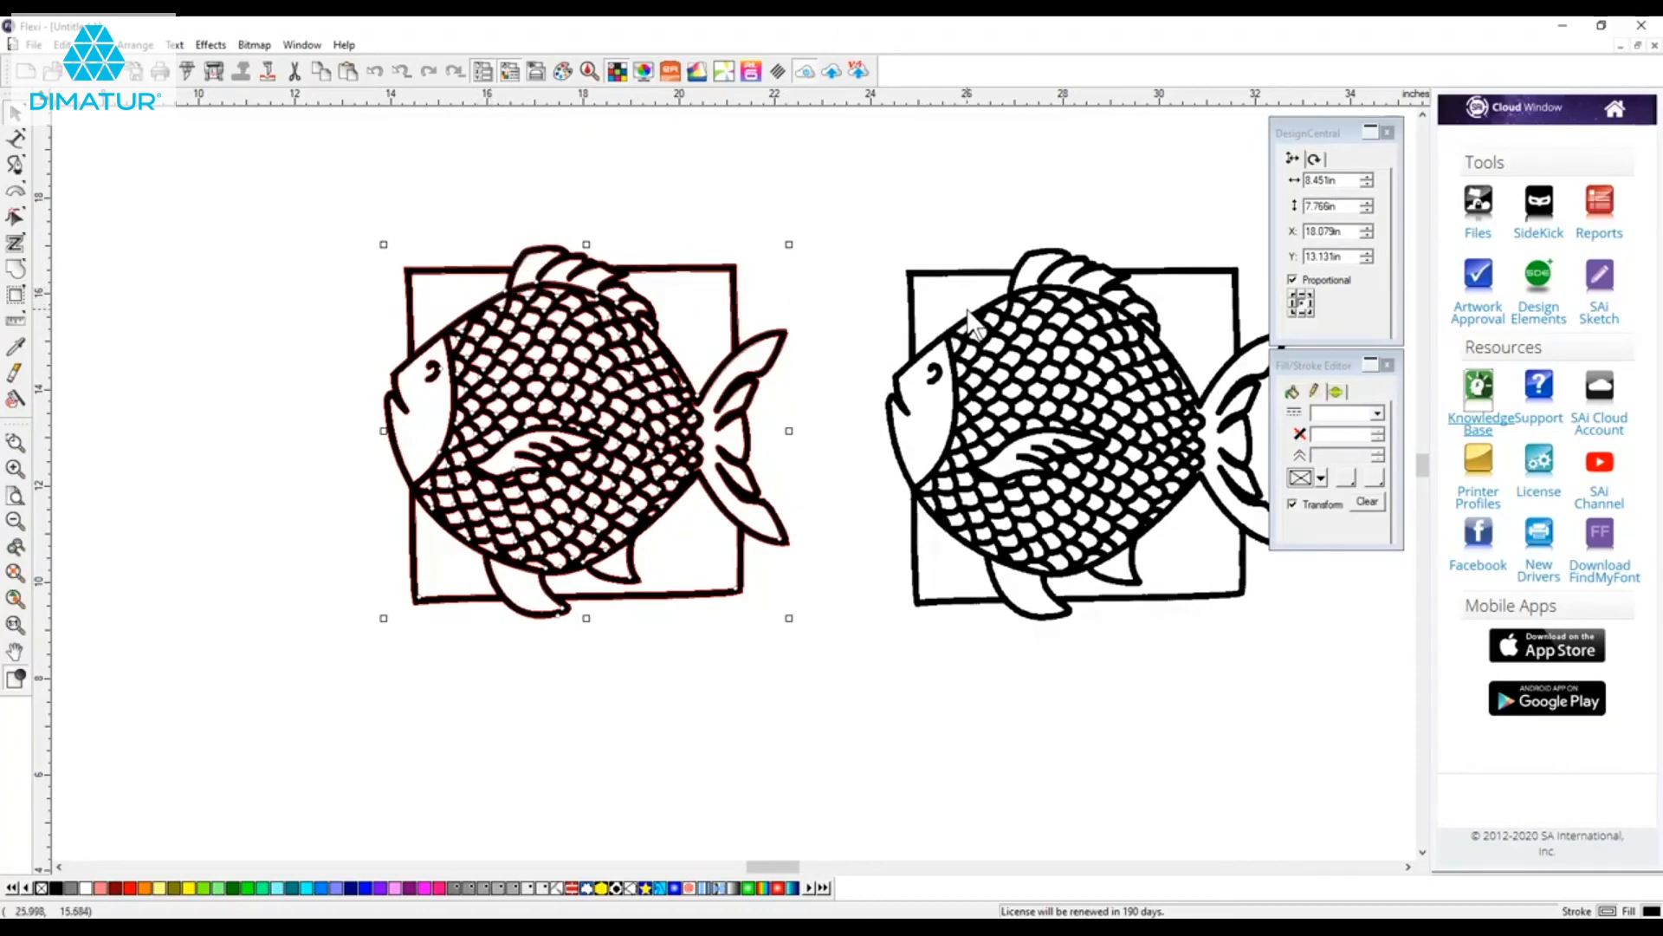
Compare the edge quality of the original fish bitmap with the outlines of the vectorized fish up close, including the head and tail.
scroll(960, 331, "up", 5)
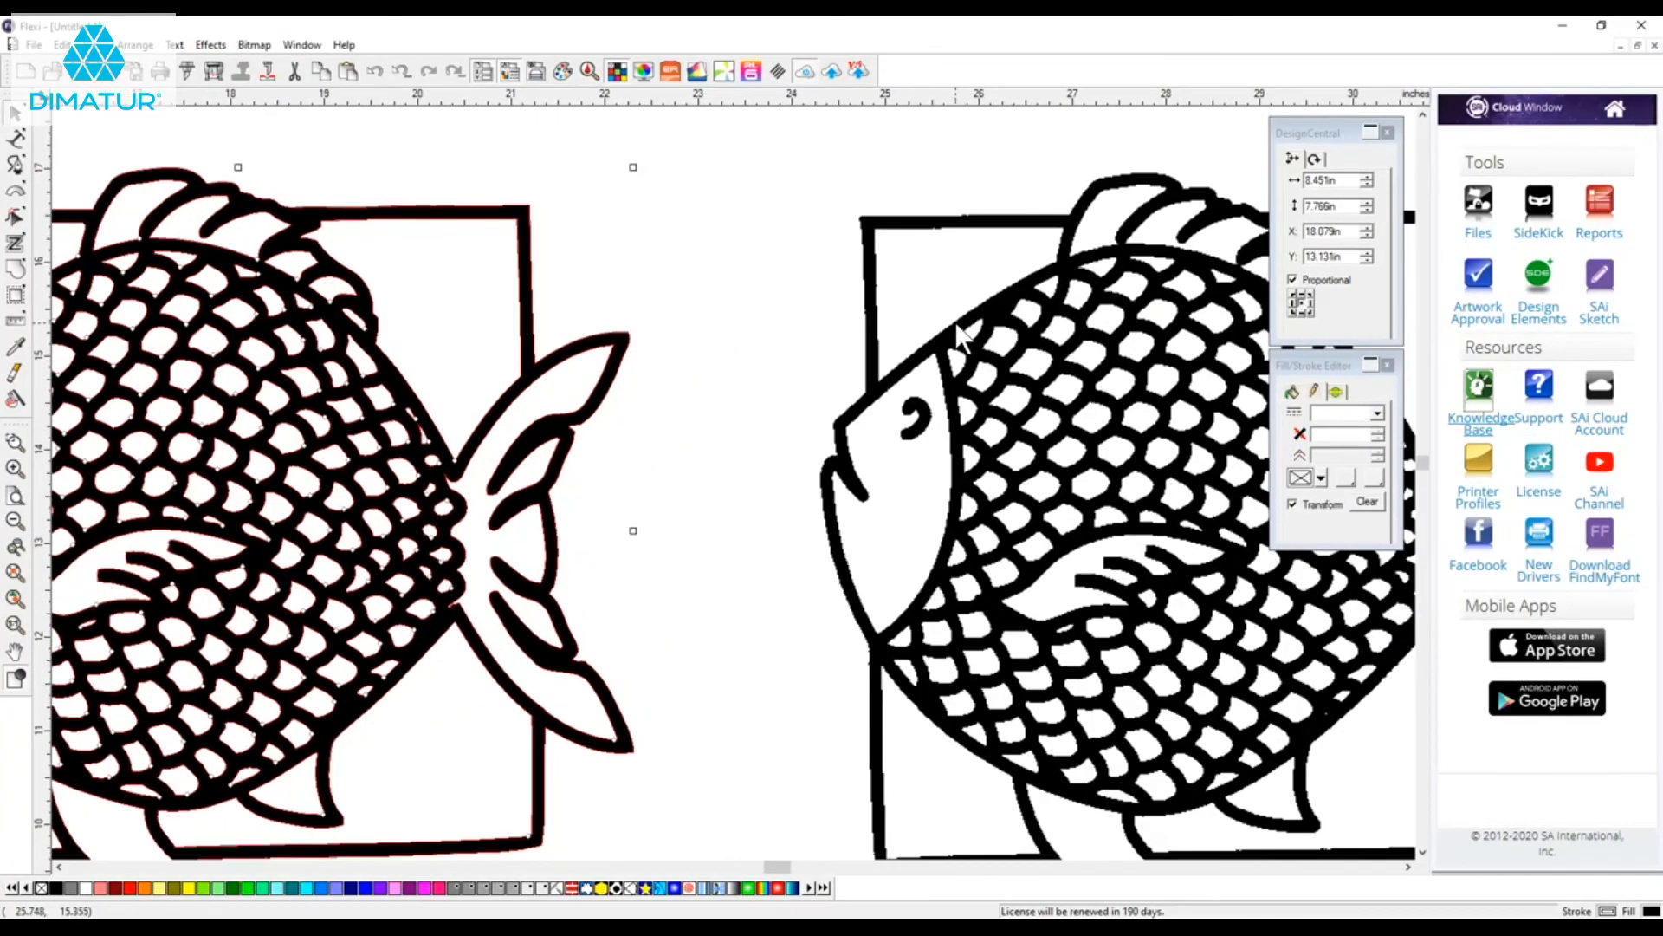
scroll(960, 331, "up", 2)
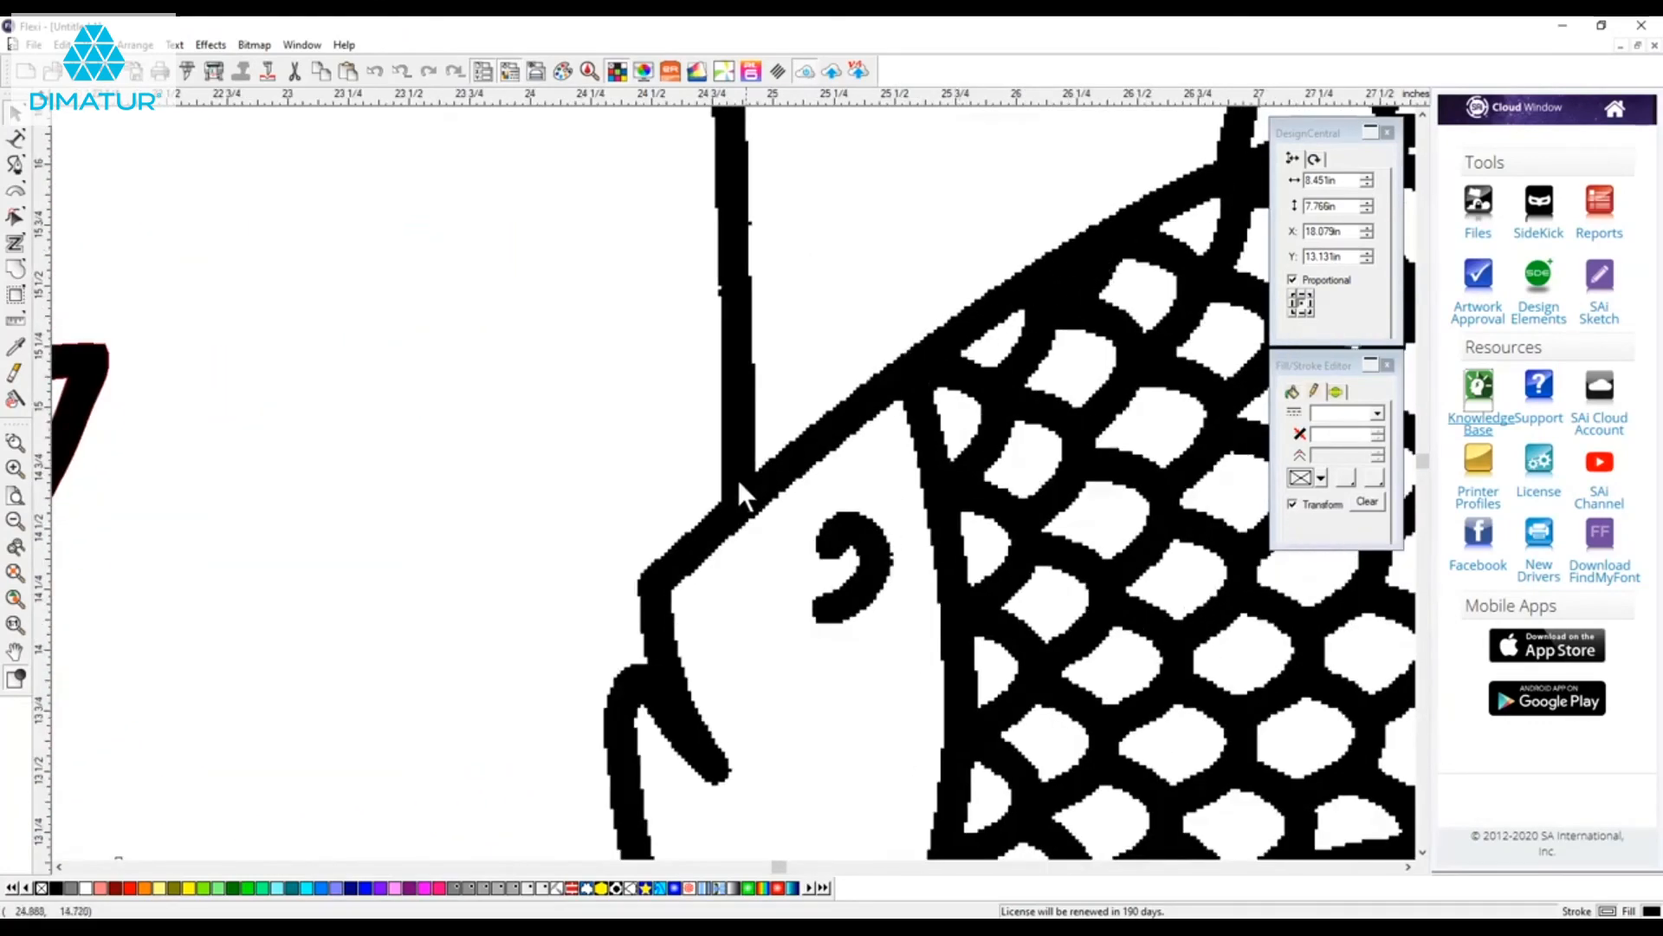
scroll(508, 460, "down", 4)
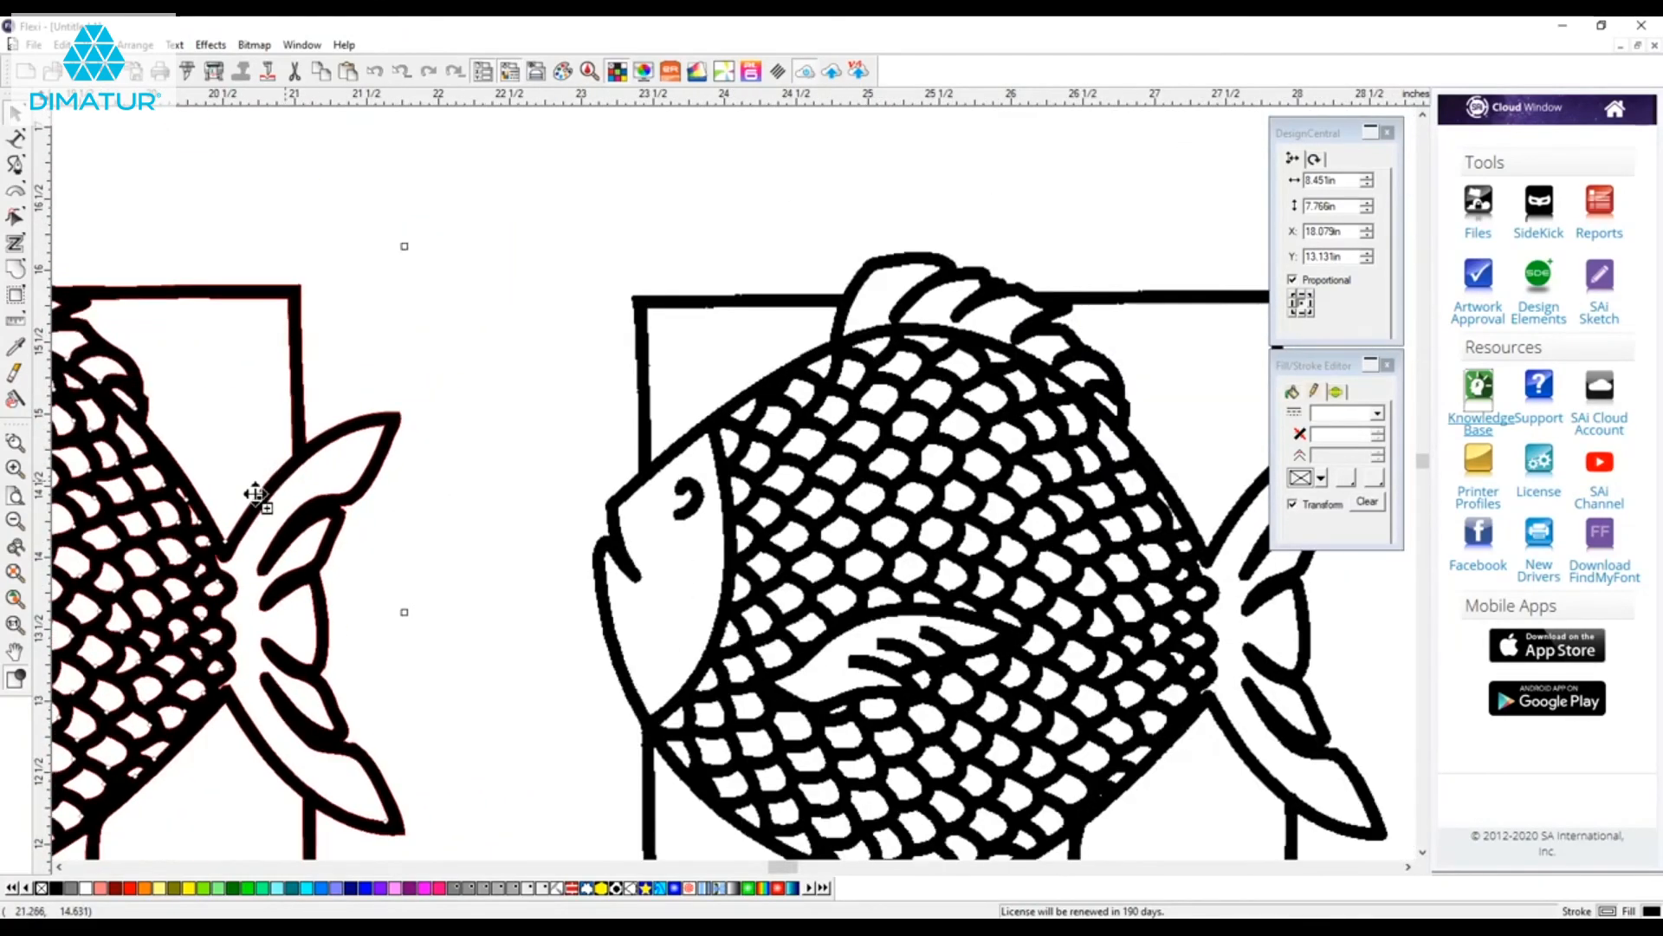
scroll(160, 512, "up", 4)
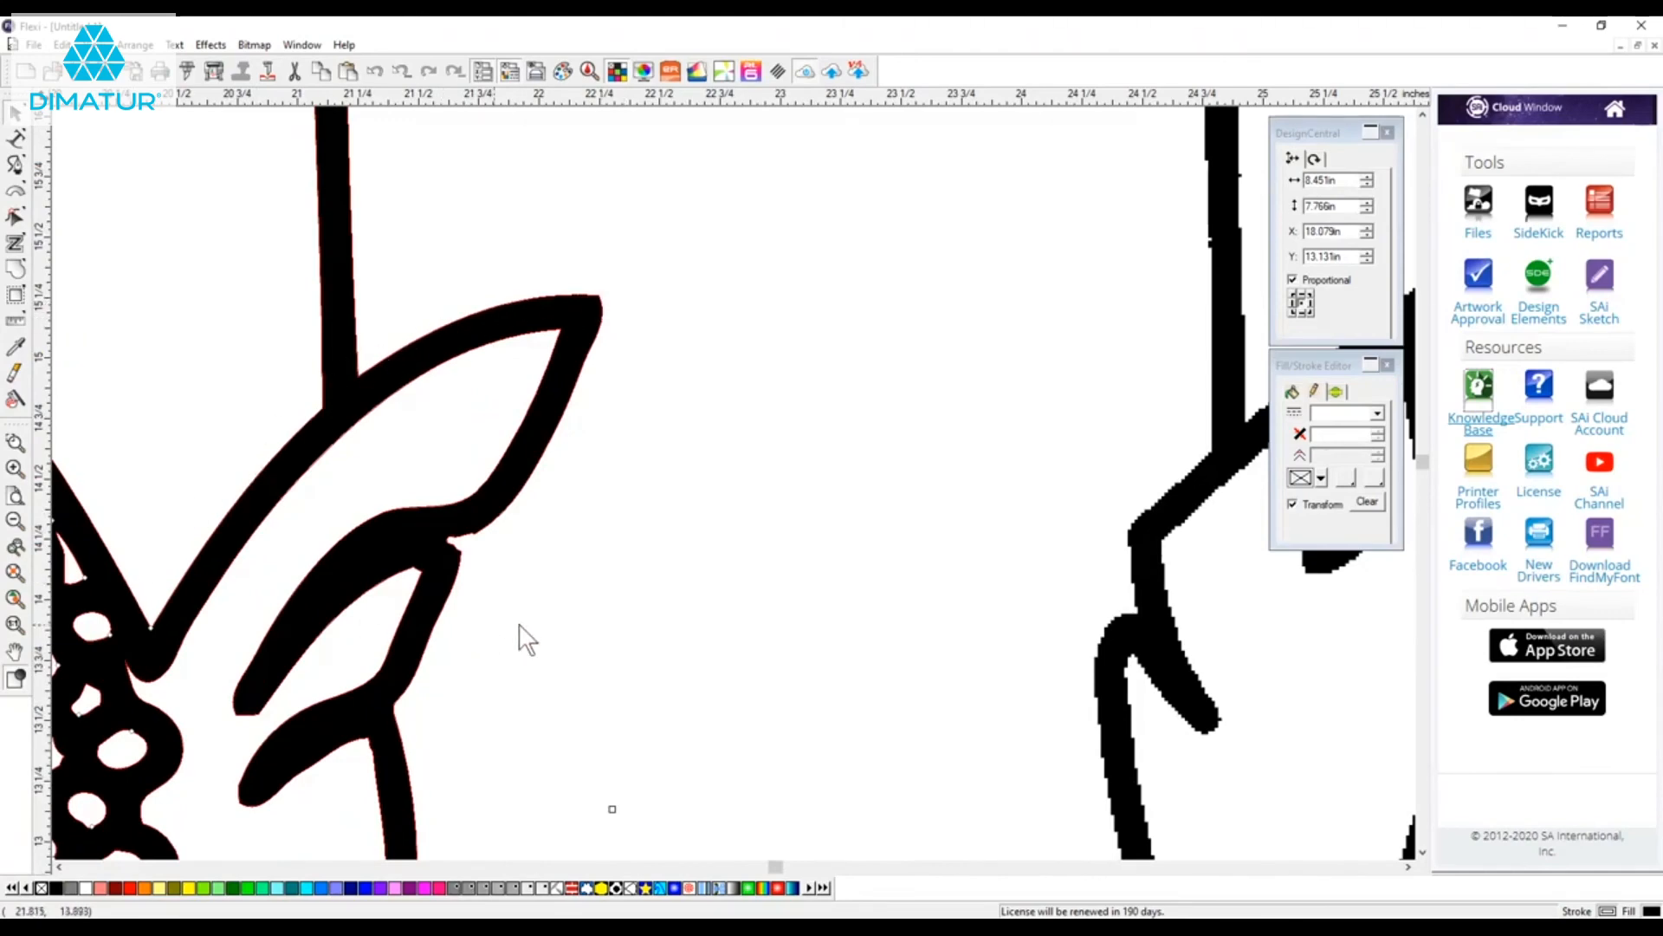
scroll(519, 638, "down", 4)
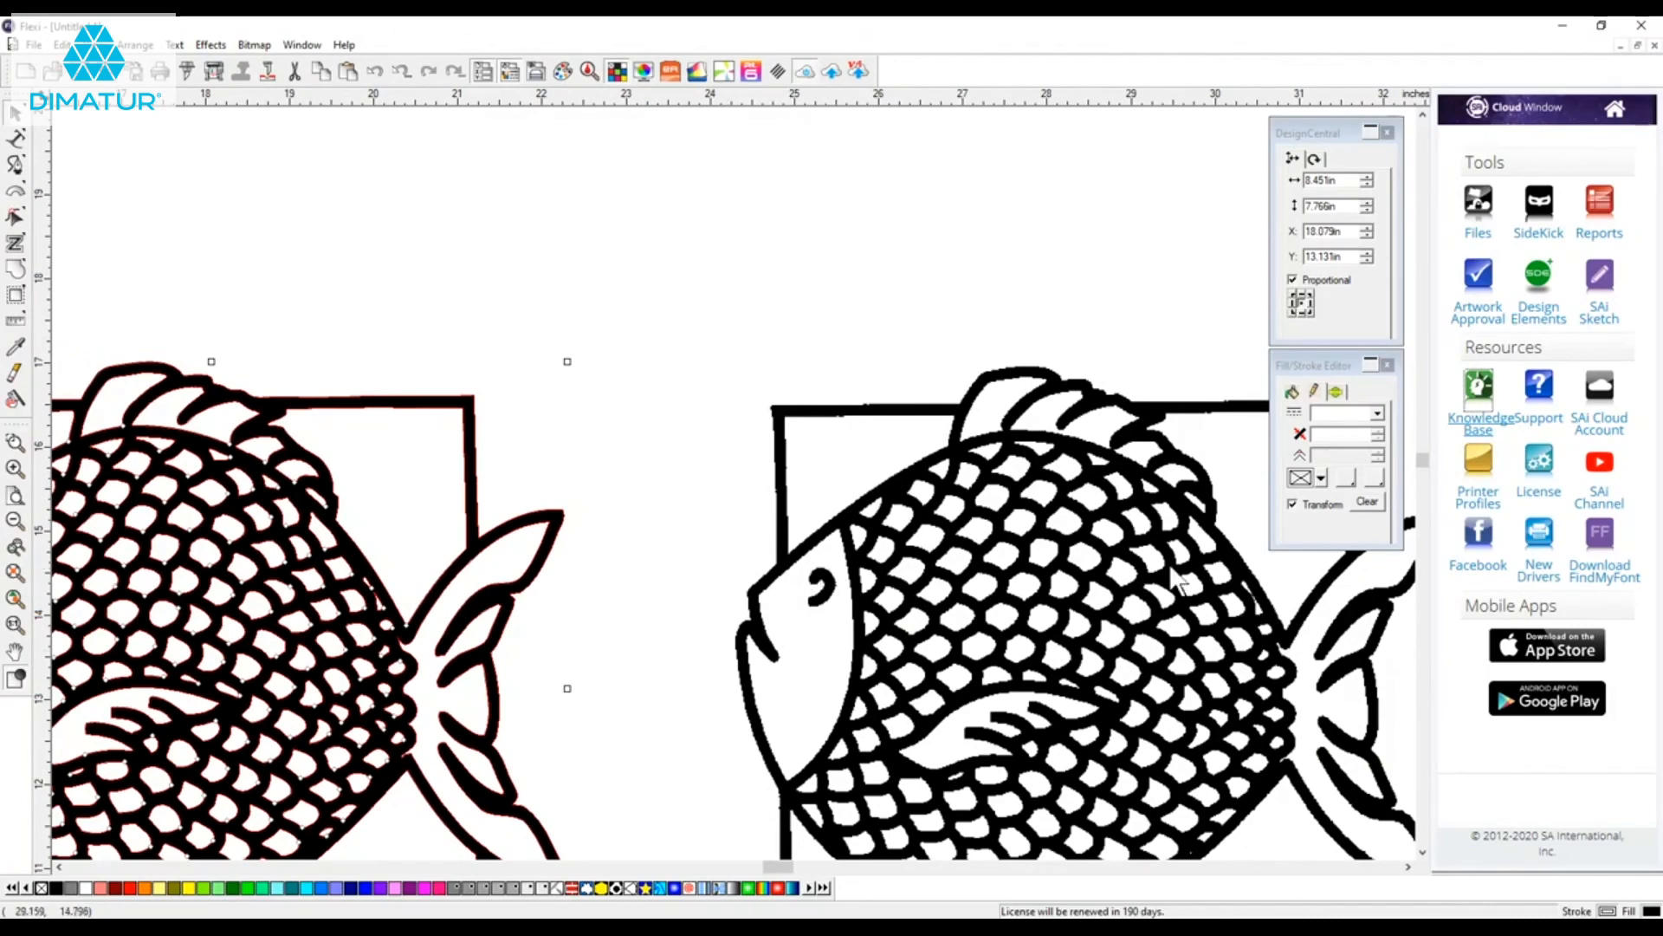
scroll(780, 511, "down", 3)
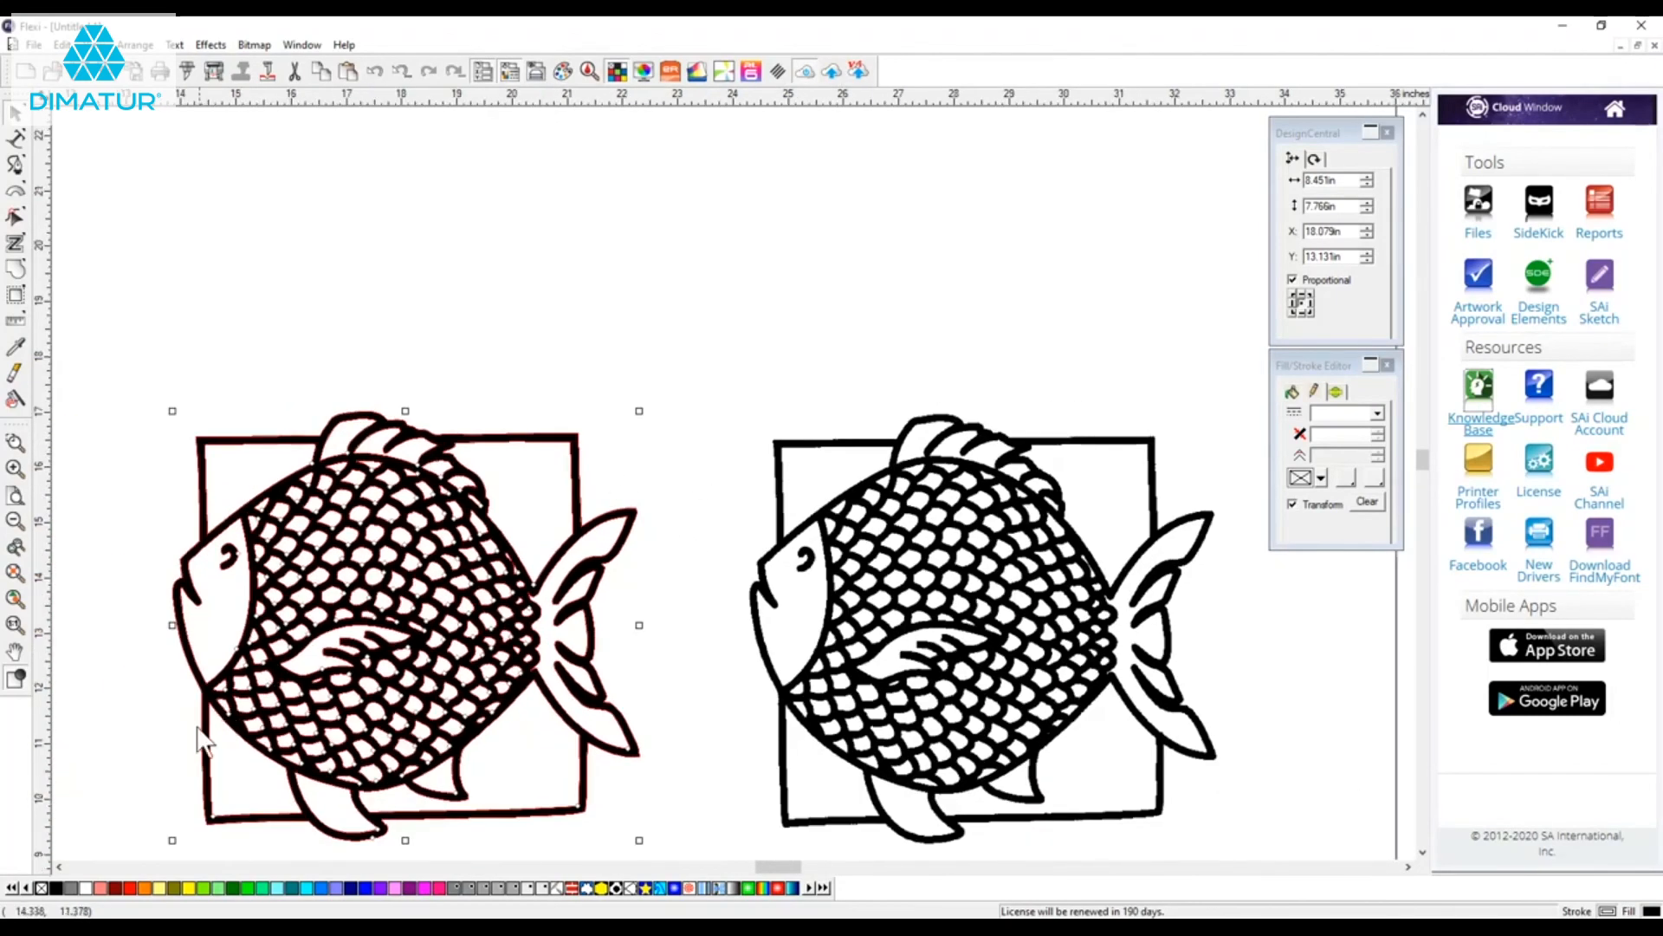
scroll(152, 847, "up", 3)
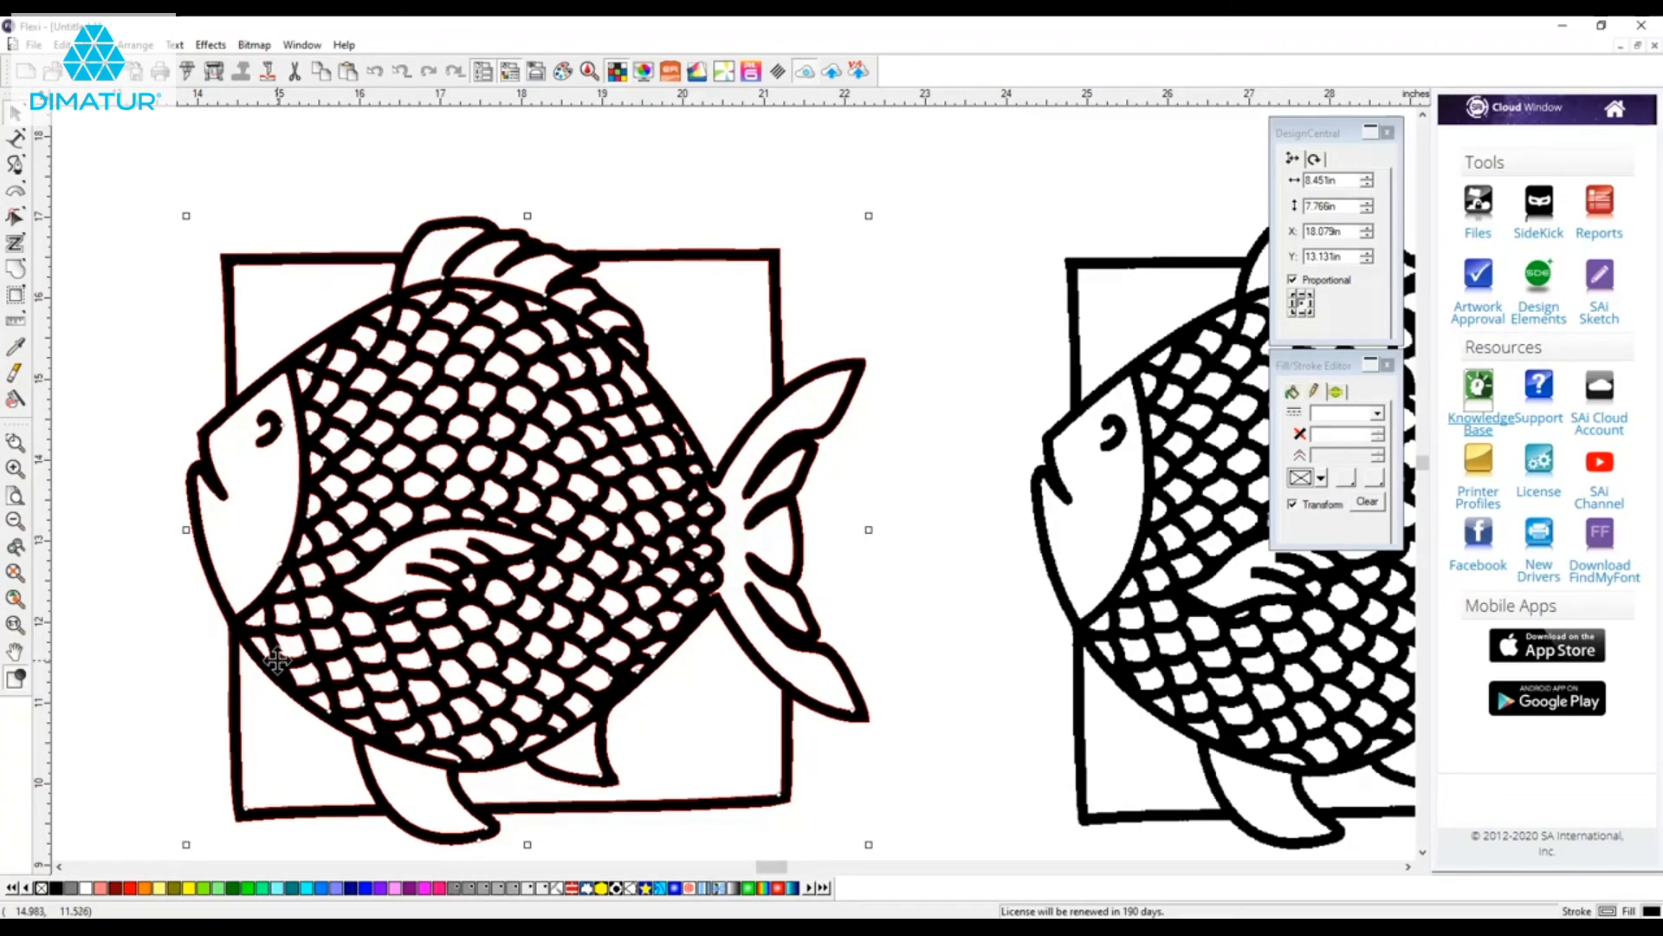
scroll(771, 555, "down", 2)
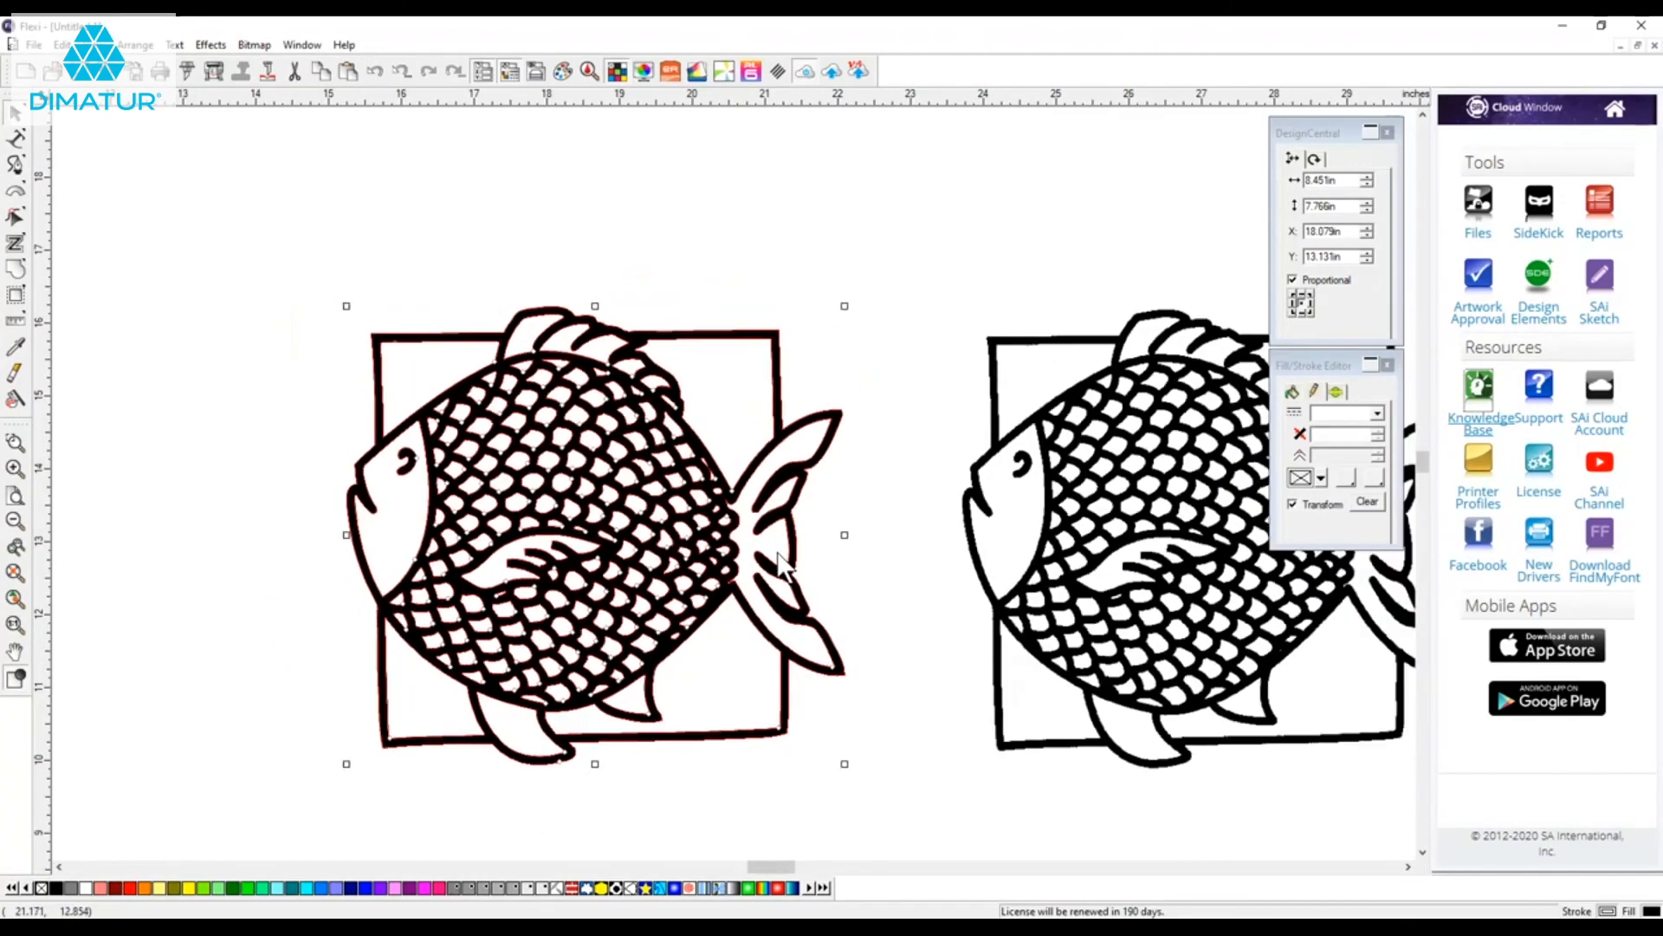
scroll(216, 559, "down", 2)
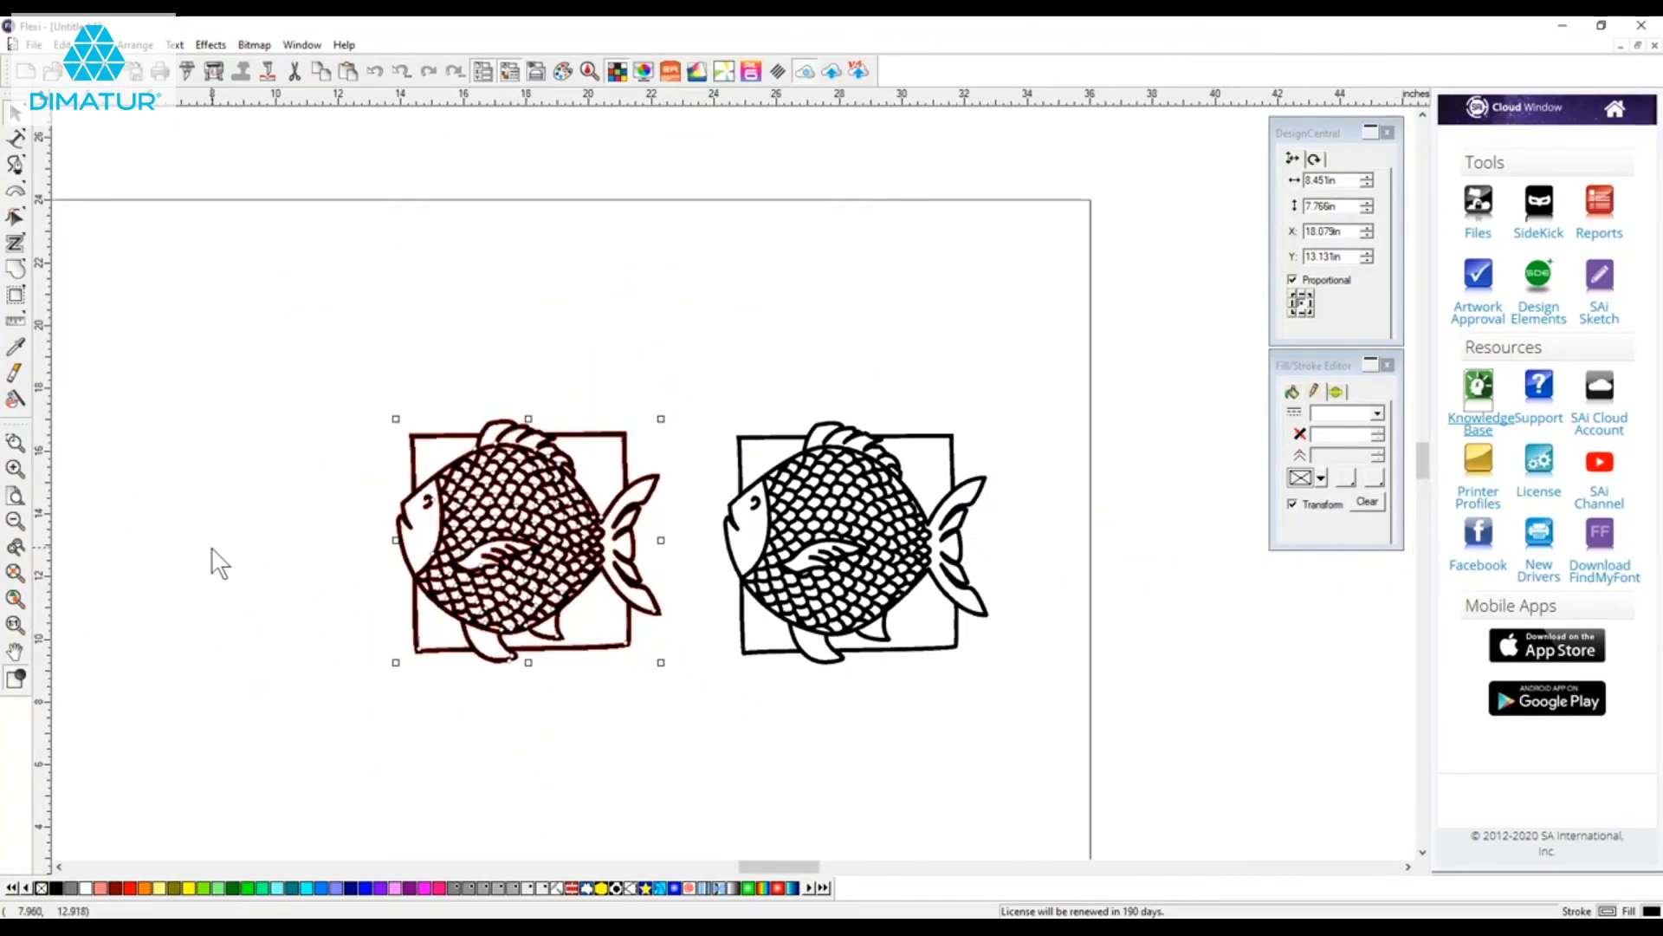